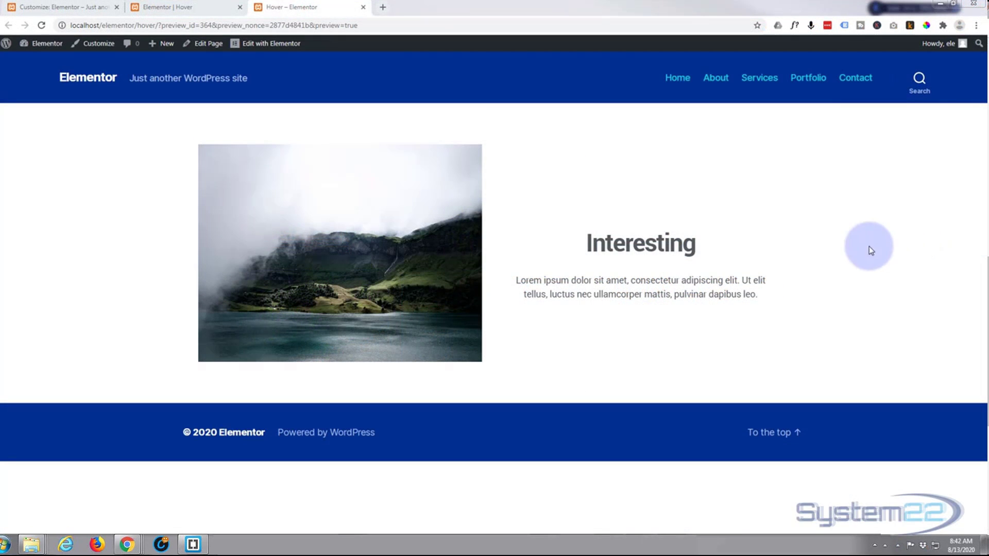
Step: Preview the image-to-text and related hover effects on the example pages
mouse_move(744, 275)
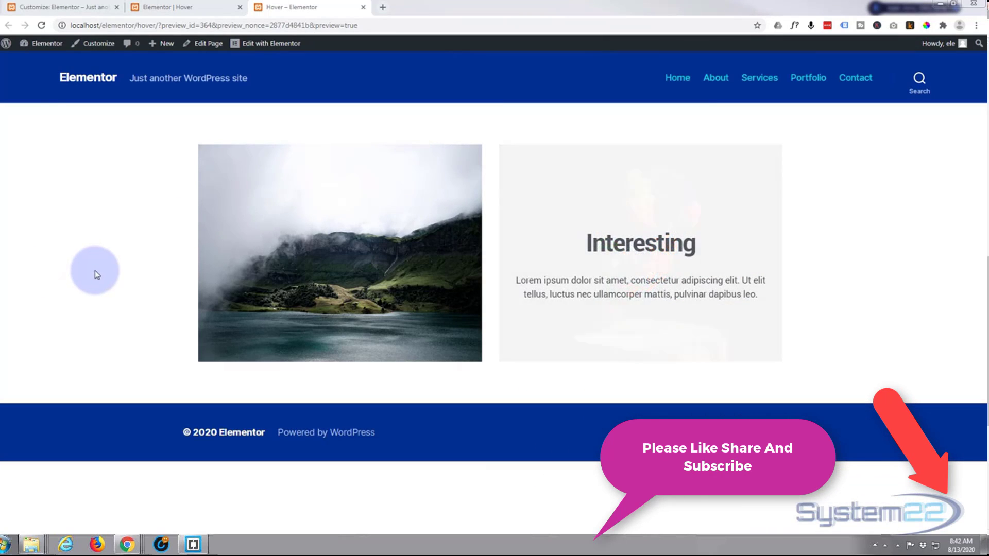
mouse_move(286, 270)
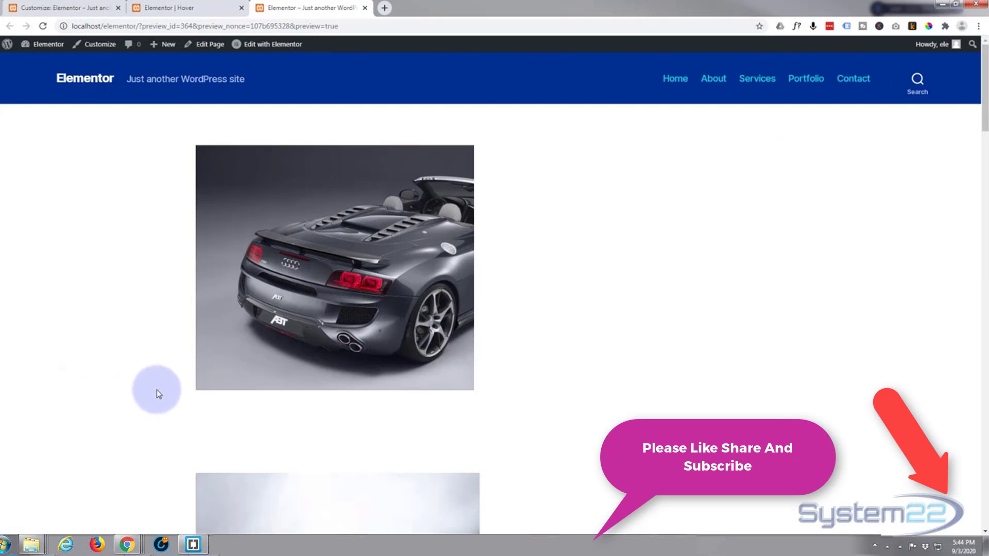
mouse_move(223, 378)
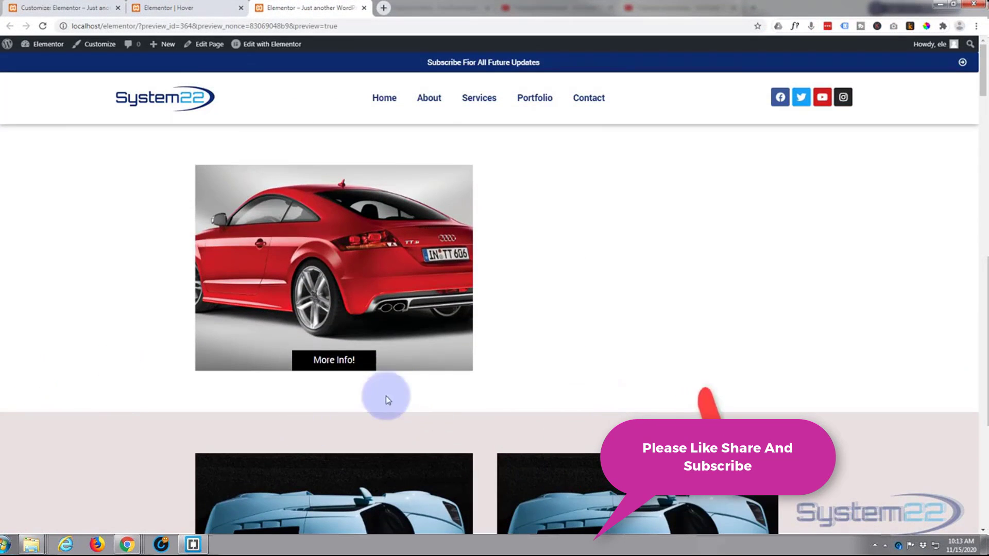
mouse_move(341, 362)
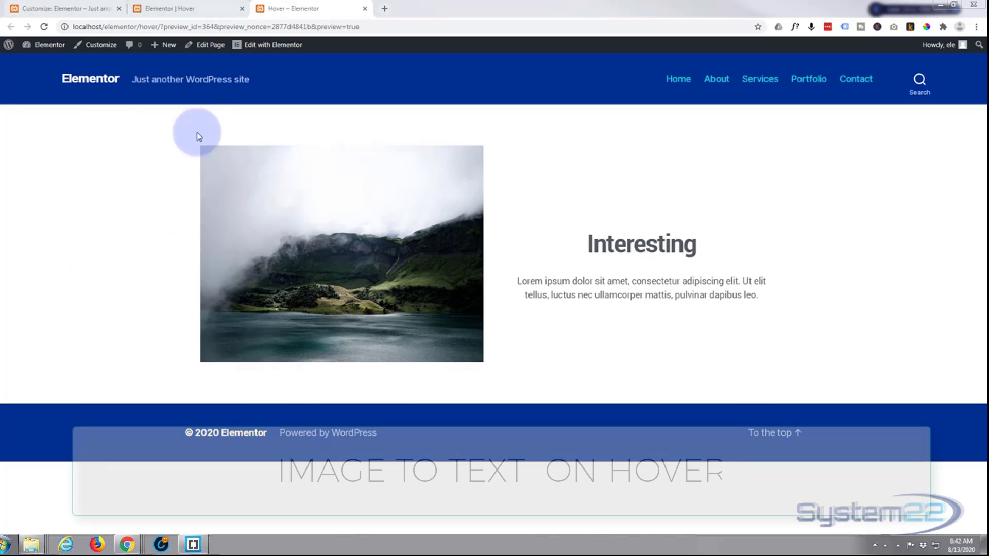
Step: Open the Hover page in the Elementor editor and add a Text Editor widget in a new section below the existing one
click(179, 9)
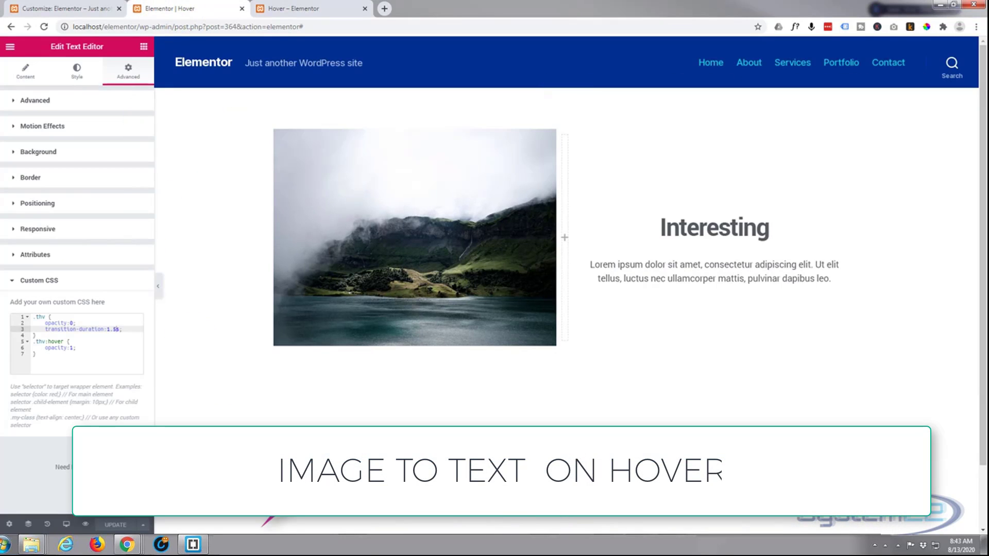
click(144, 47)
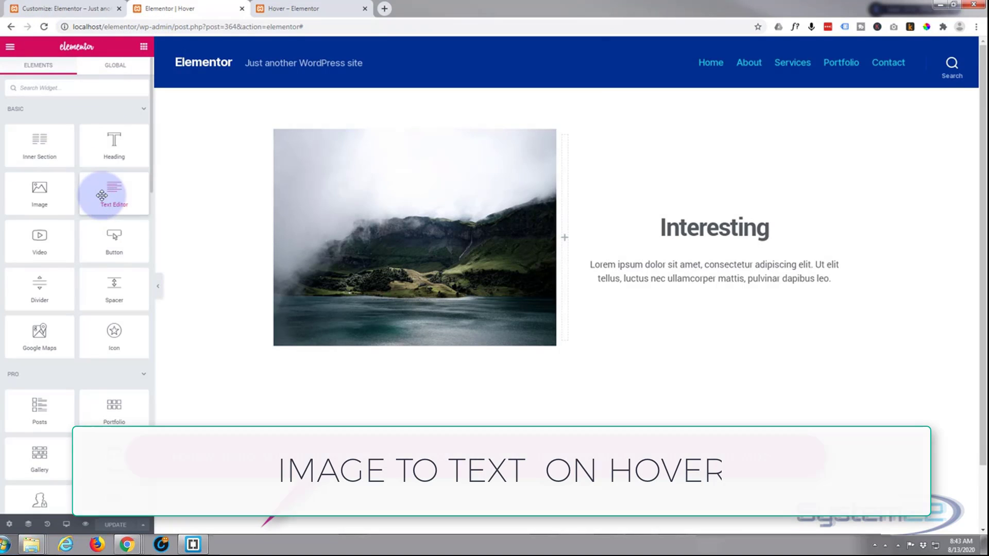
drag(102, 192, 386, 482)
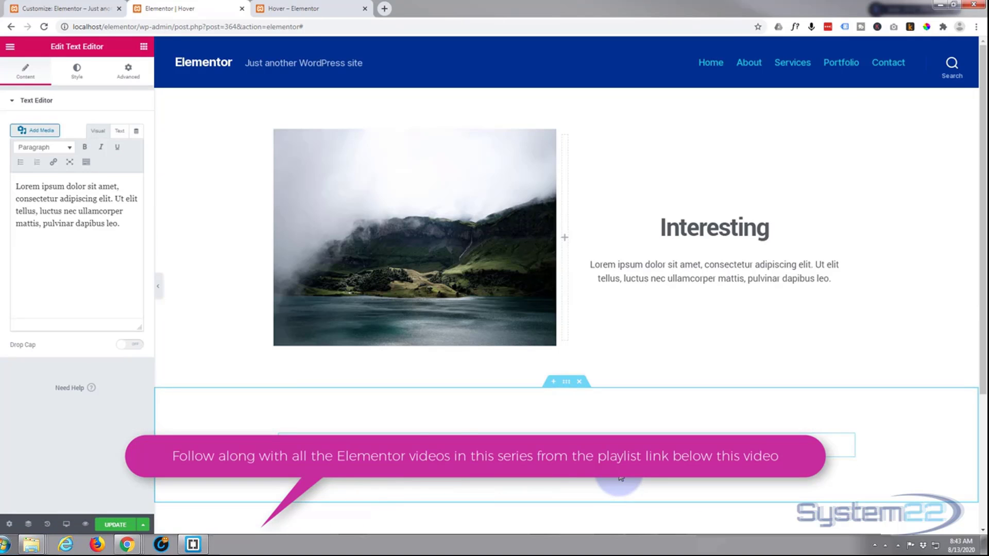
Step: Add two new empty columns beside the text column in the new section
mouse_move(389, 291)
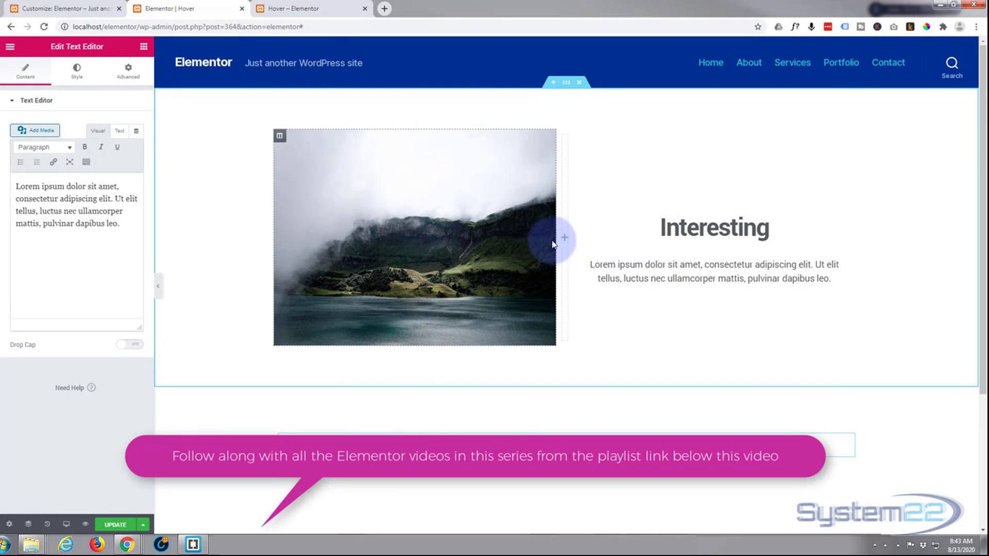
mouse_move(681, 241)
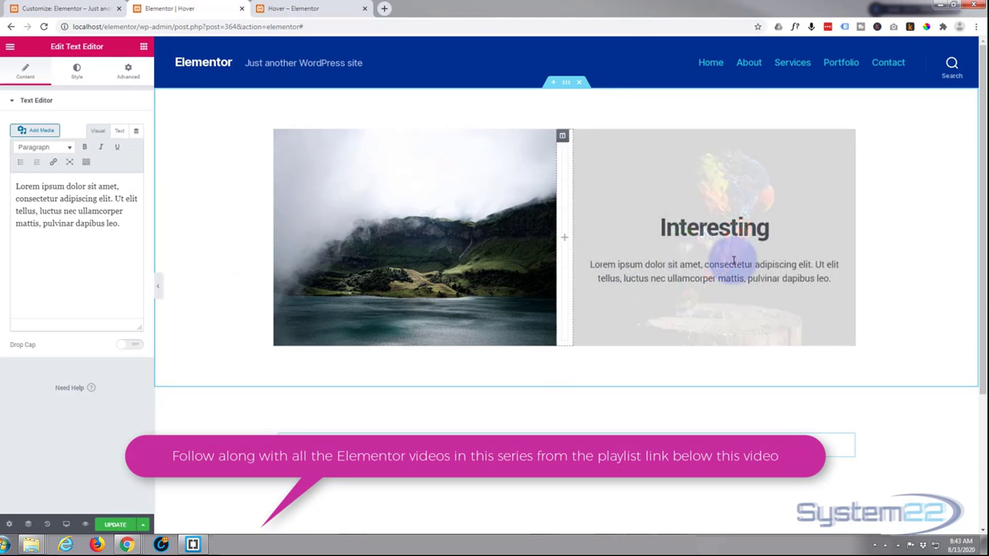
scroll(242, 315, down, 3)
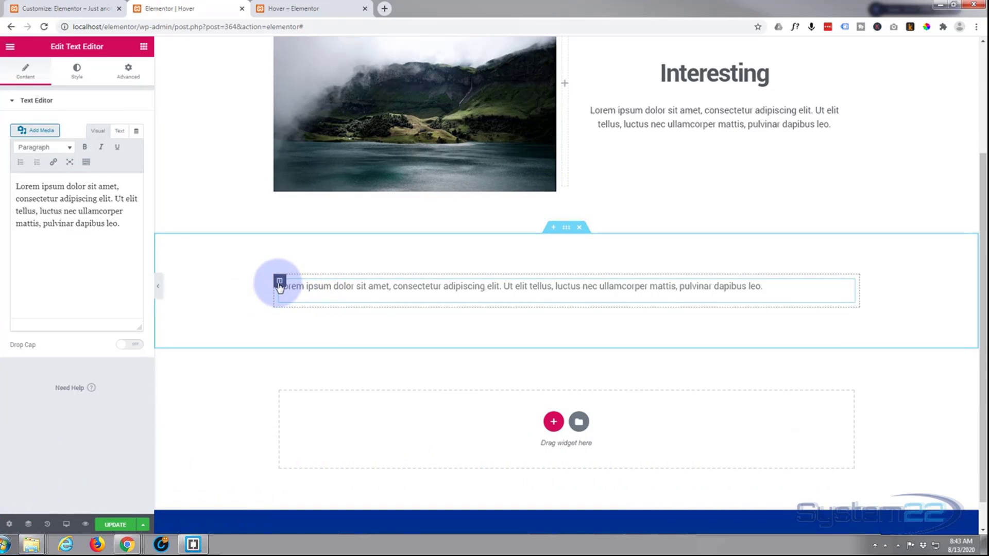
right_click(279, 287)
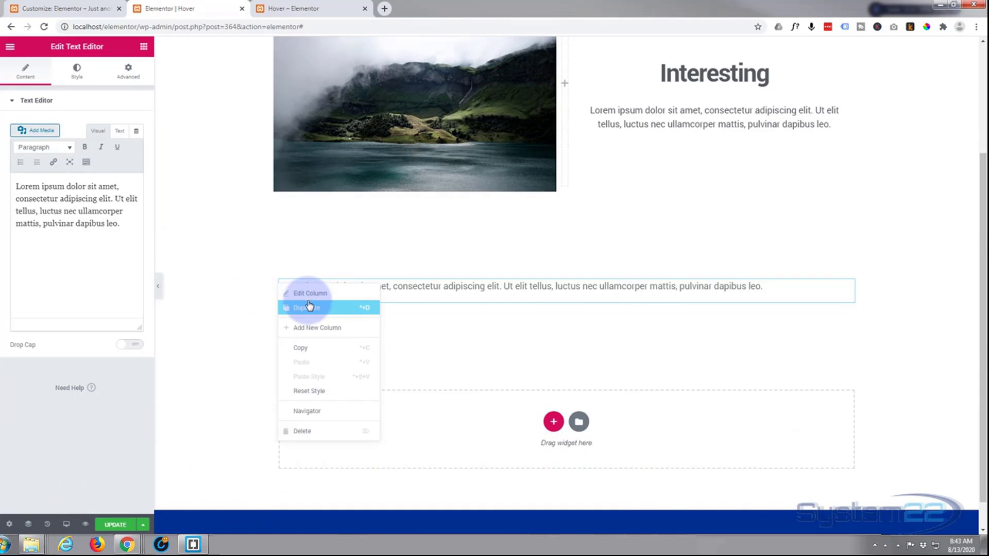
click(315, 329)
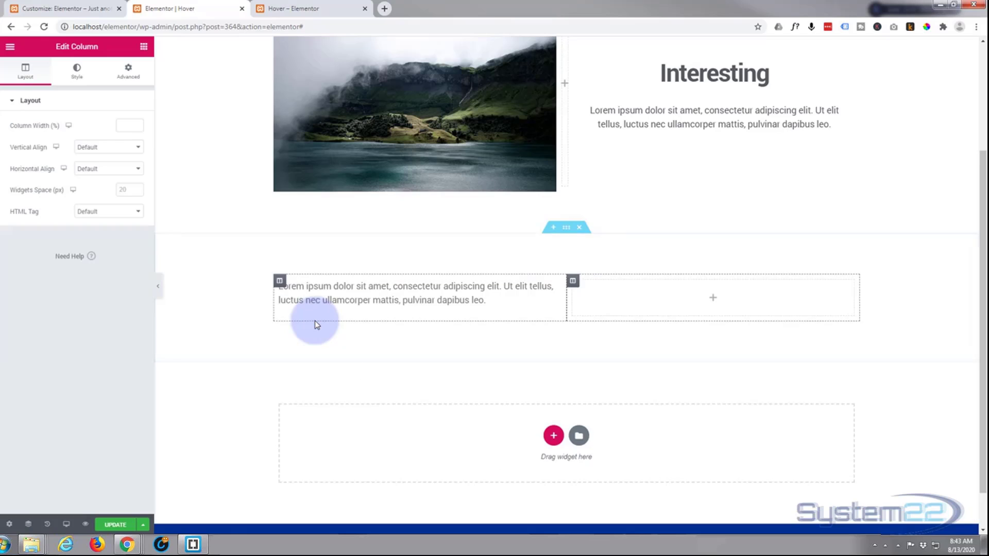
right_click(279, 281)
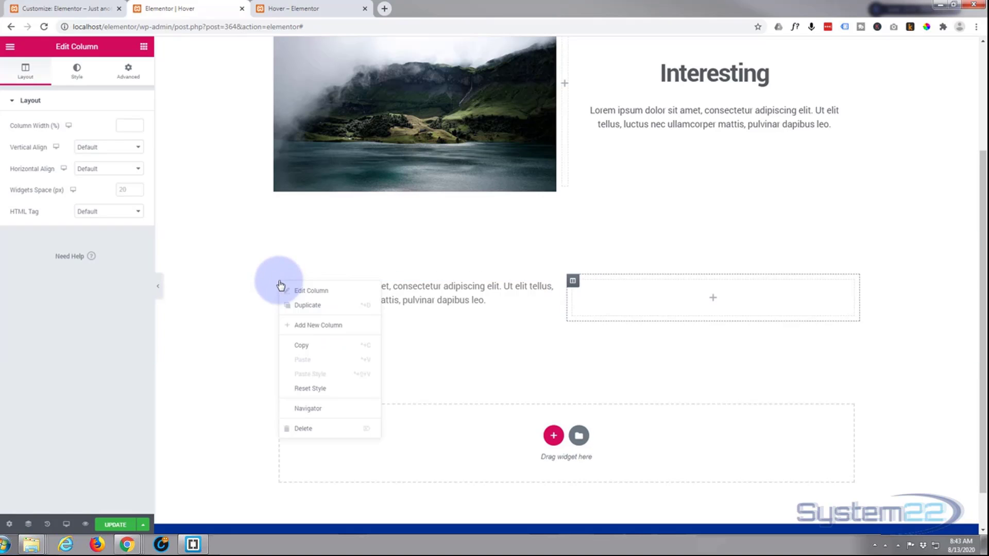
click(304, 326)
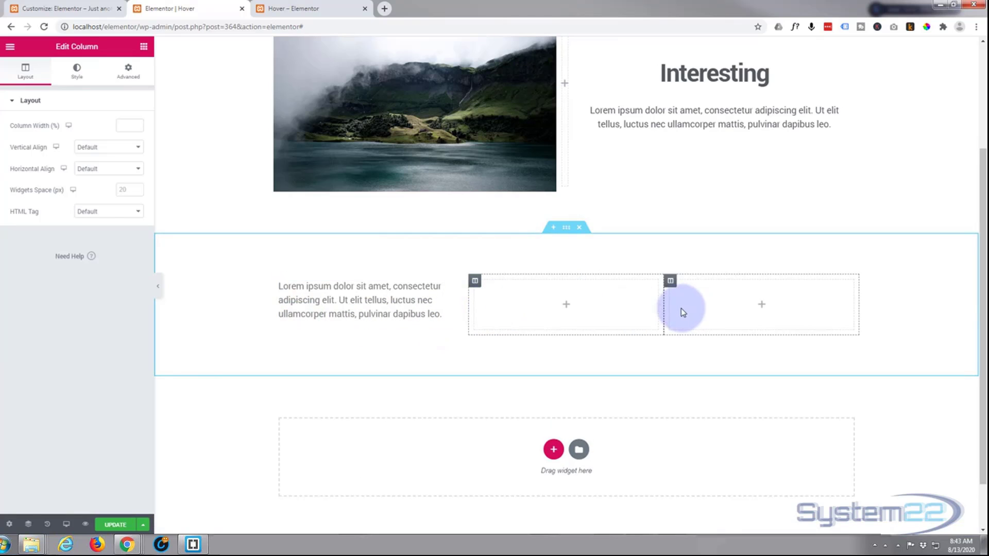
Step: Resize the new section's columns so the middle one is a narrow gap of about 2% between two wide columns
drag(664, 311, 571, 312)
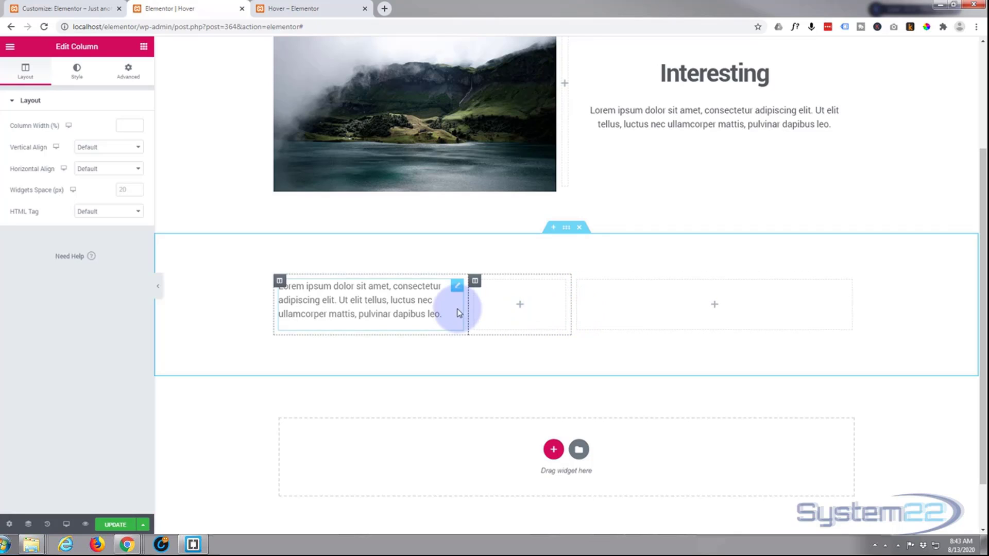
drag(468, 310, 560, 320)
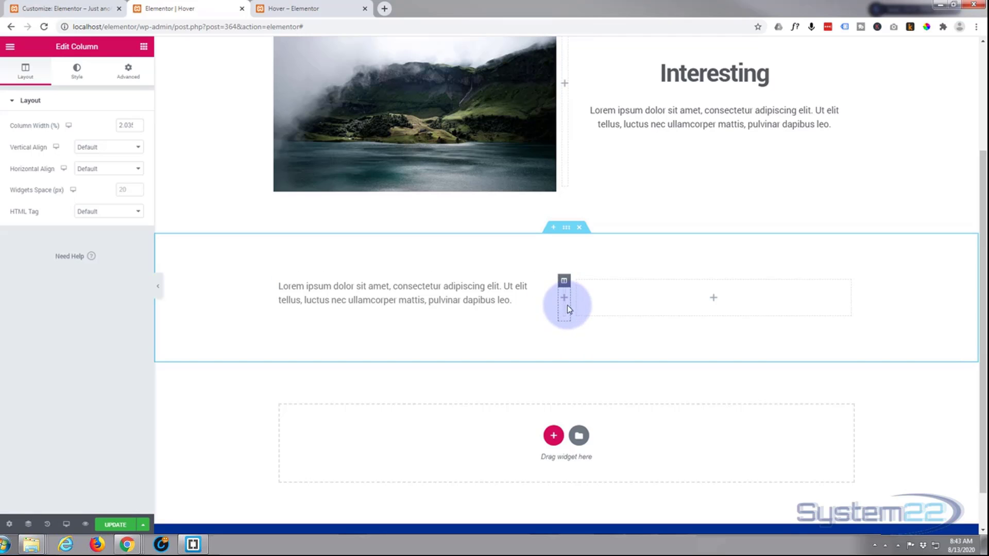
drag(573, 303, 572, 303)
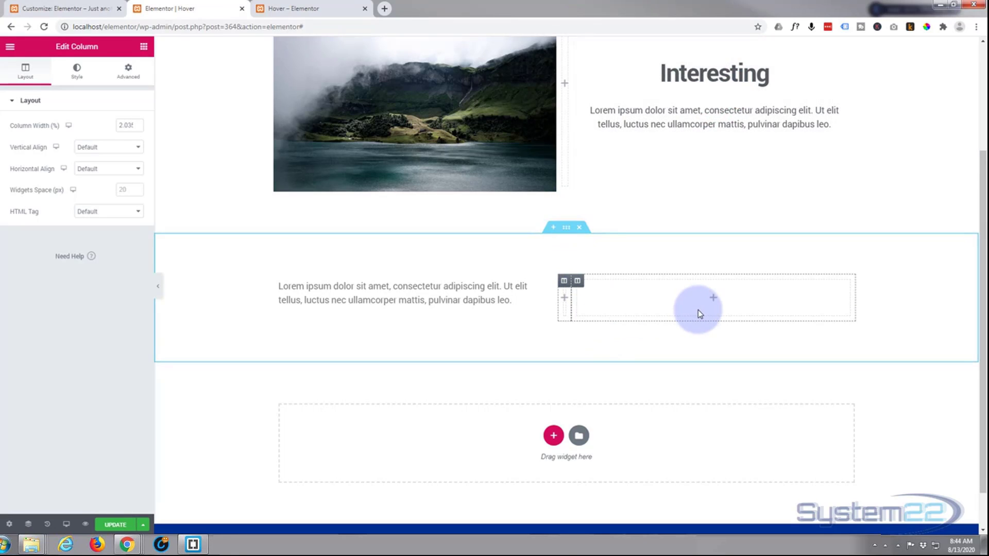
drag(277, 293, 385, 276)
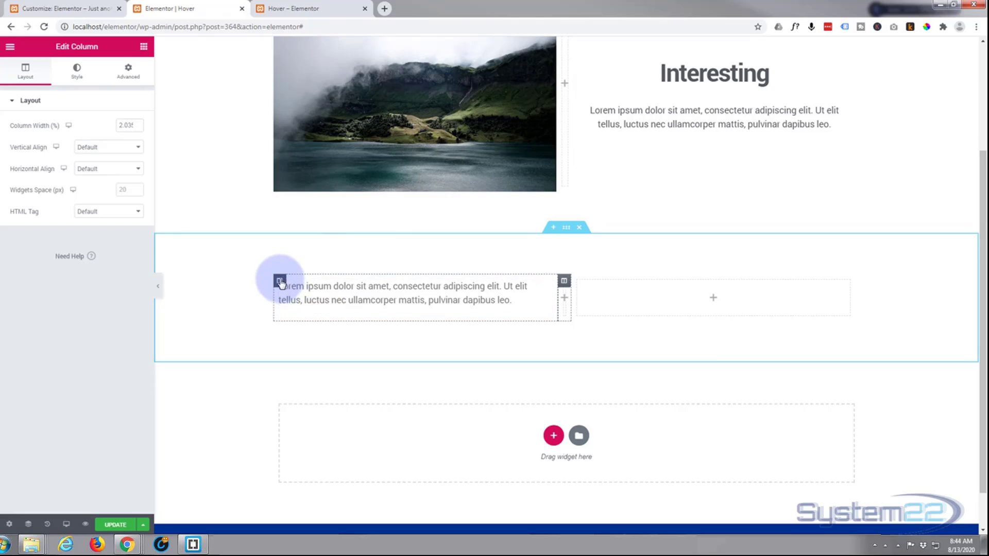
click(321, 301)
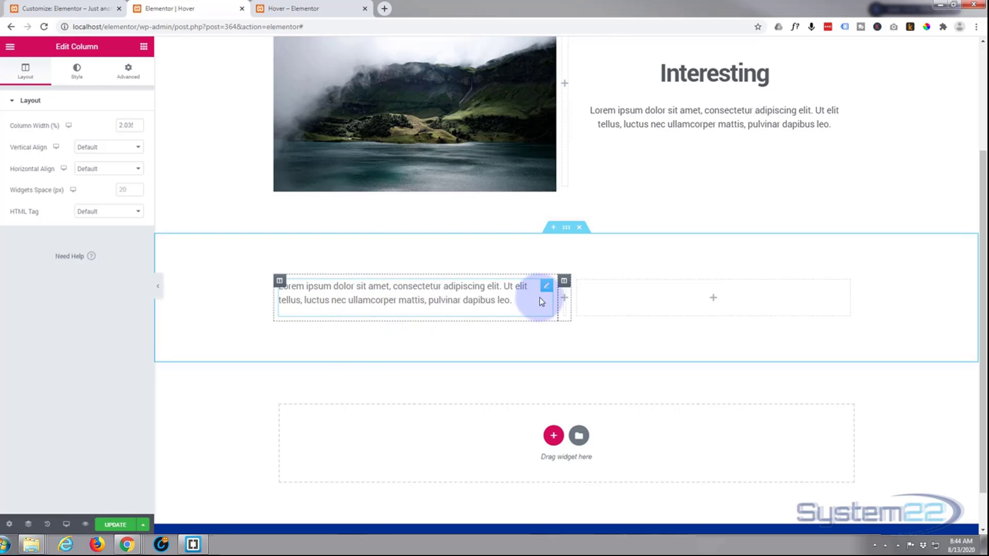
Step: Add "Fantastic!" as a Heading 2 line above the lorem ipsum paragraph and centre the widget's text
click(547, 286)
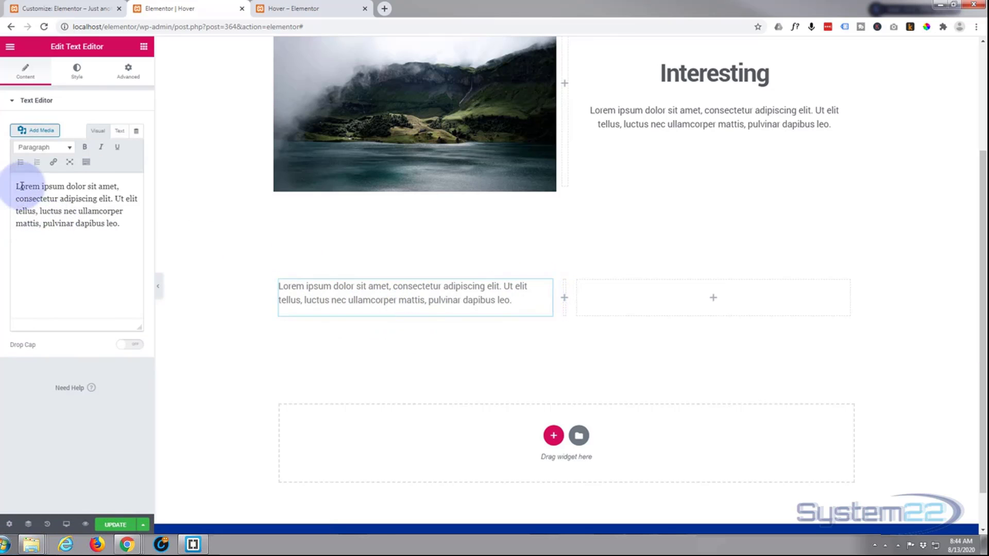
click(15, 185)
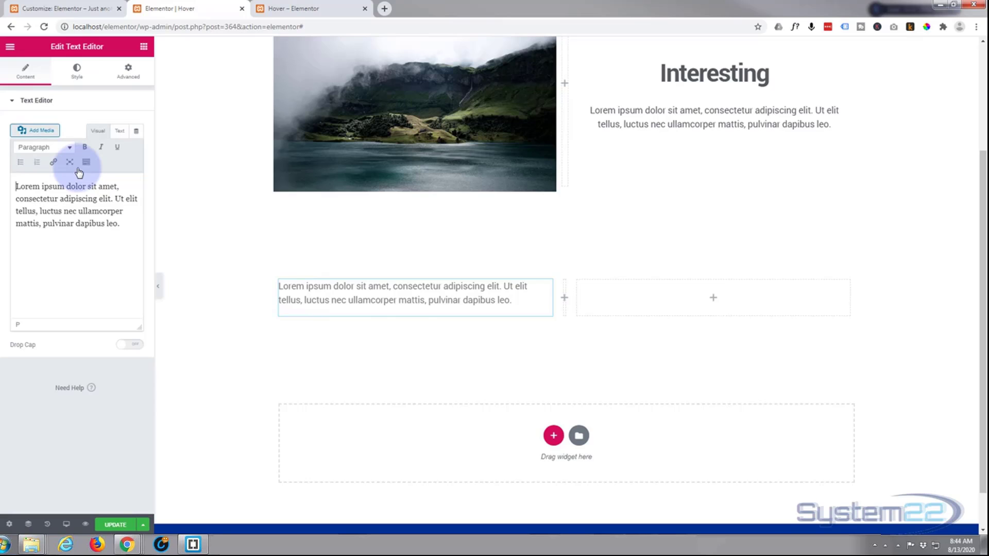
key(Return)
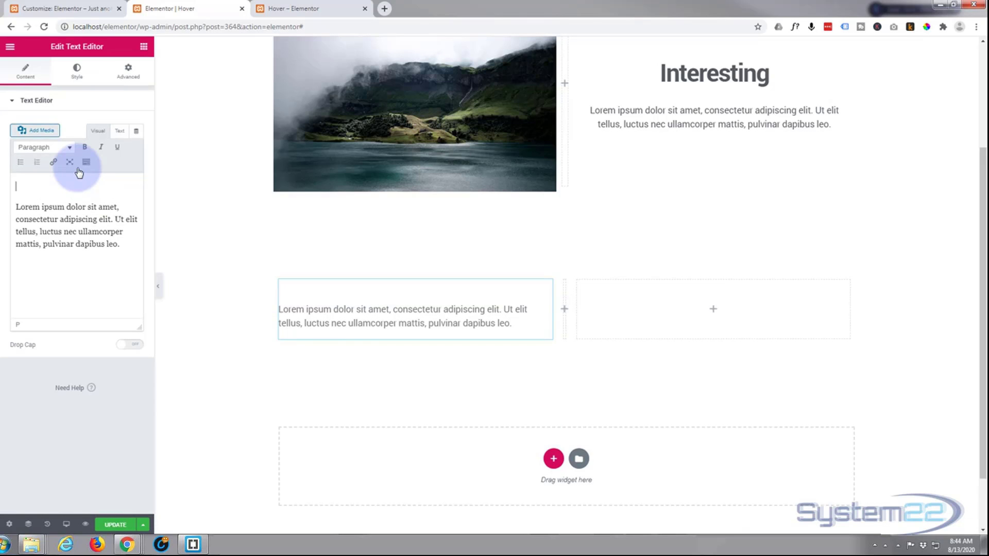
text(Fantastic!)
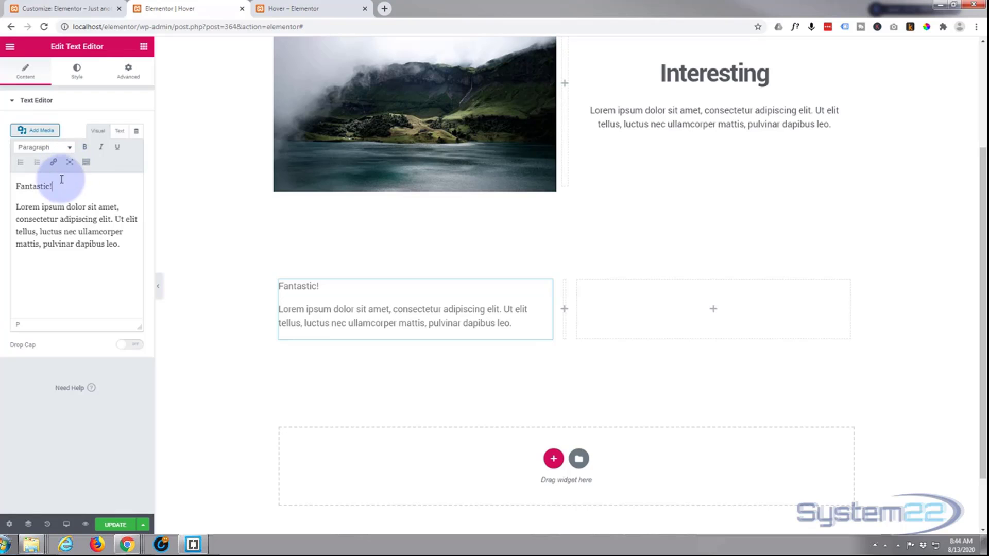
drag(52, 187, 9, 186)
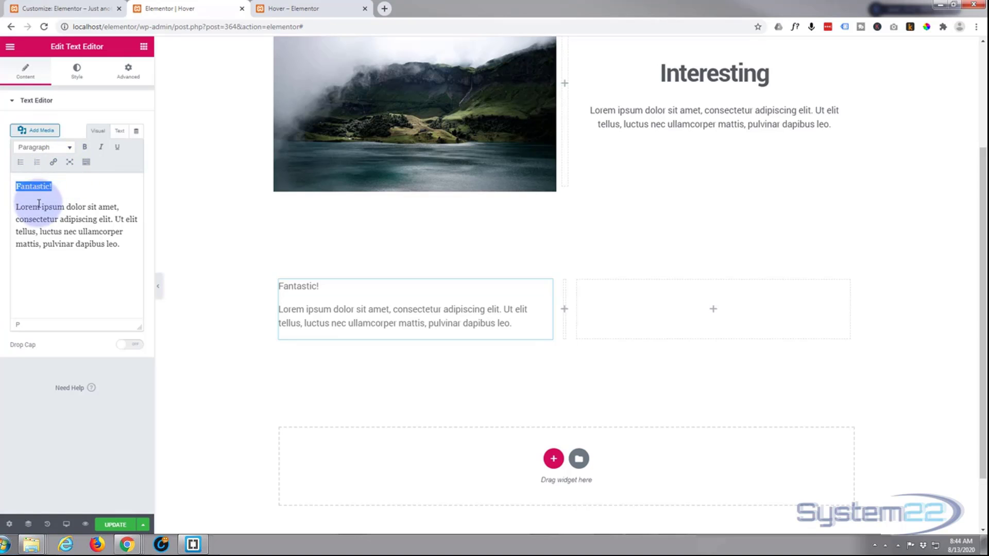
click(70, 149)
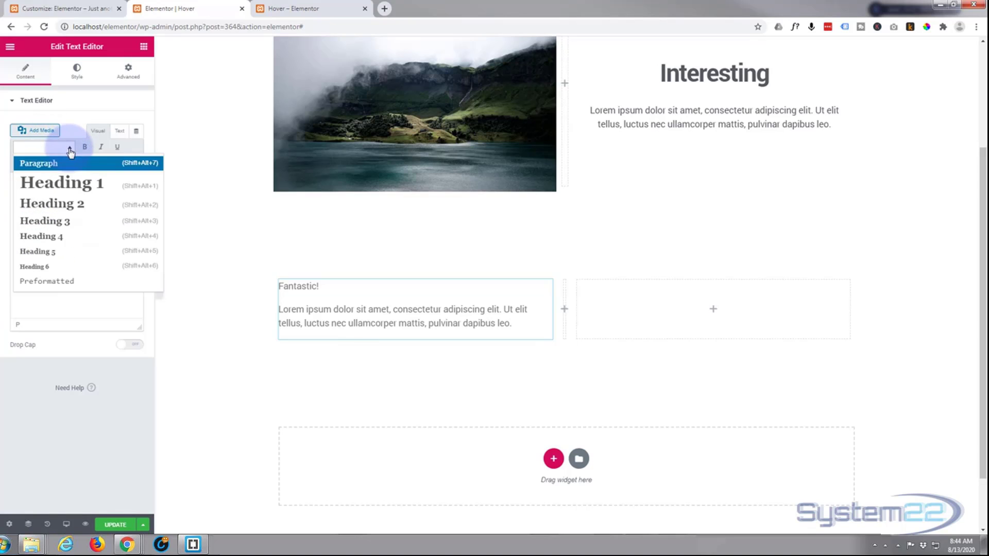
click(67, 210)
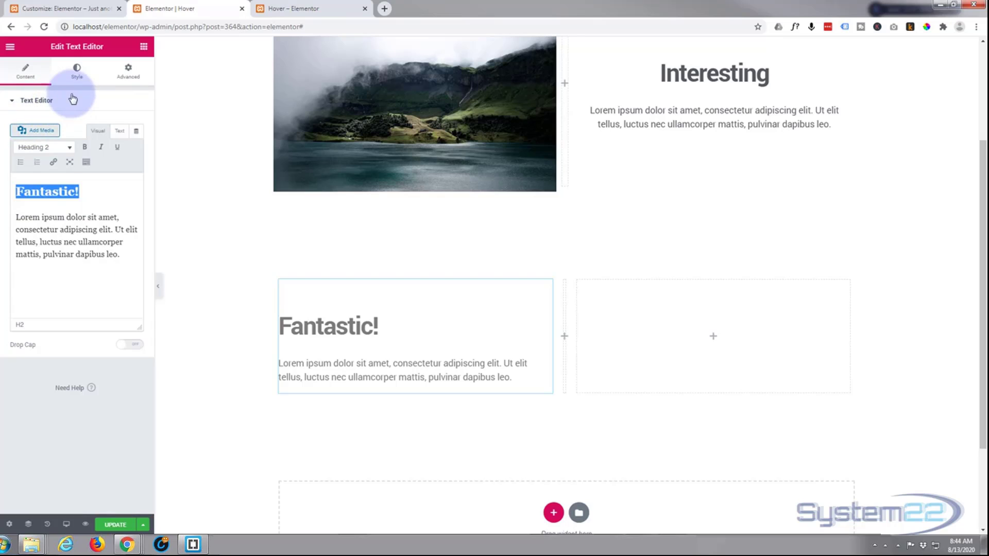
click(76, 77)
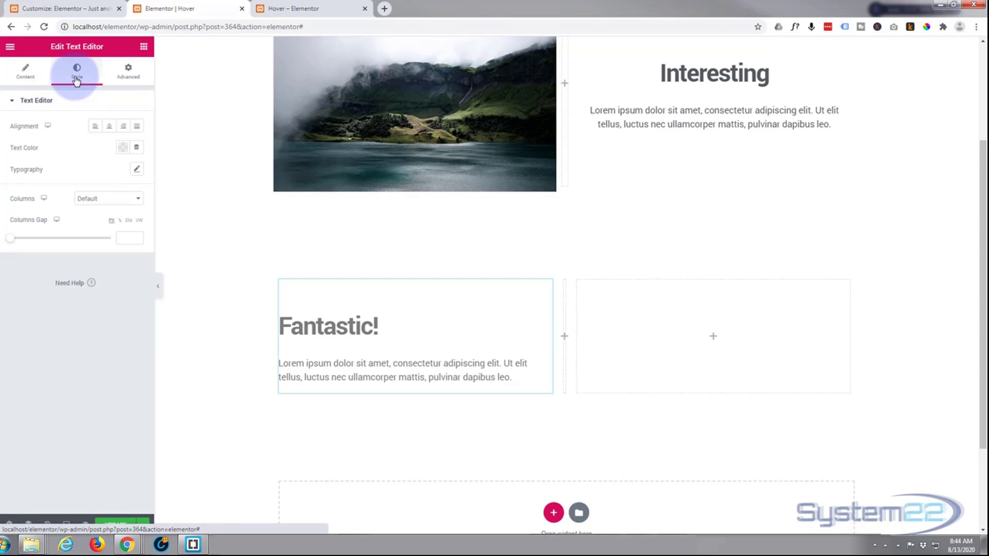
click(110, 127)
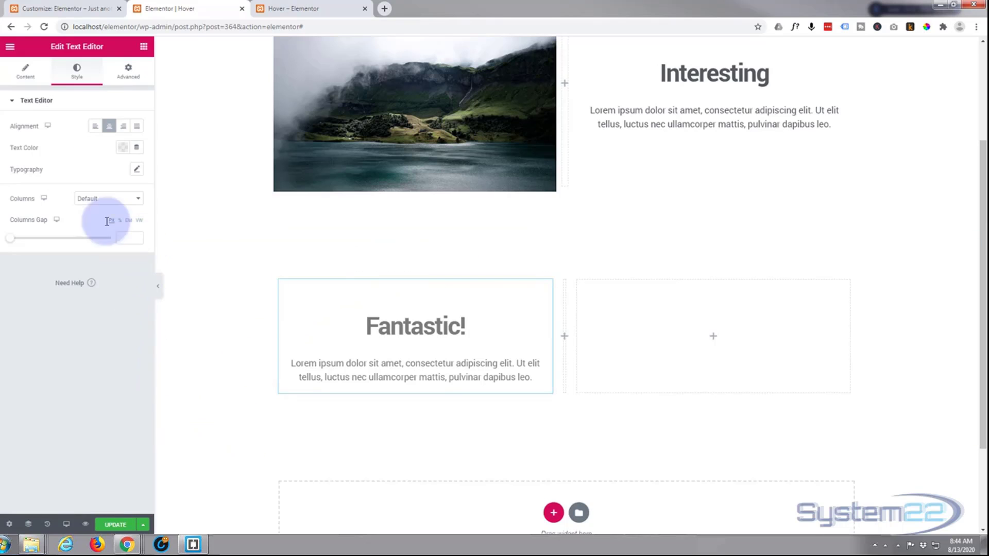
Step: Unlink the text widget's padding values and set them to 100 px top and bottom and 30 px right and left
click(128, 72)
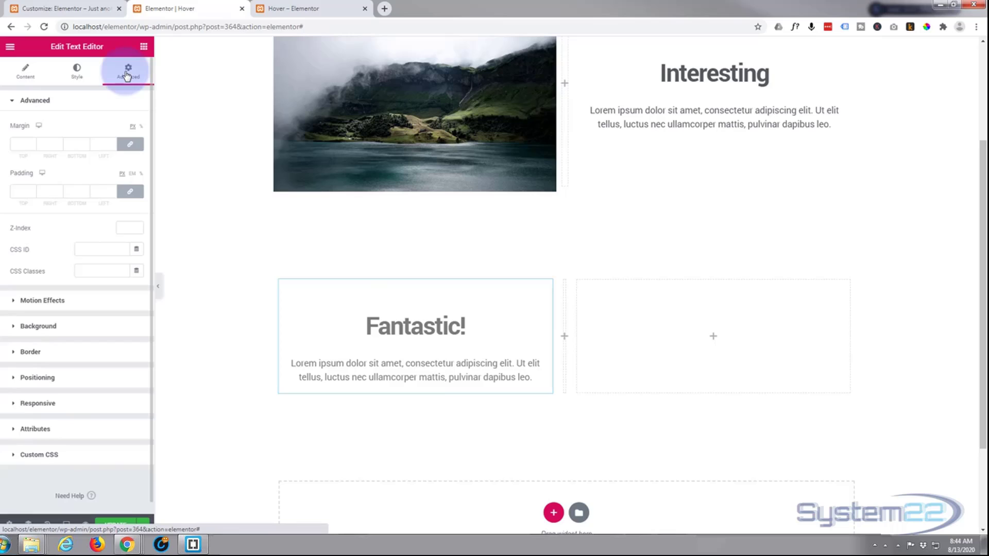
click(131, 194)
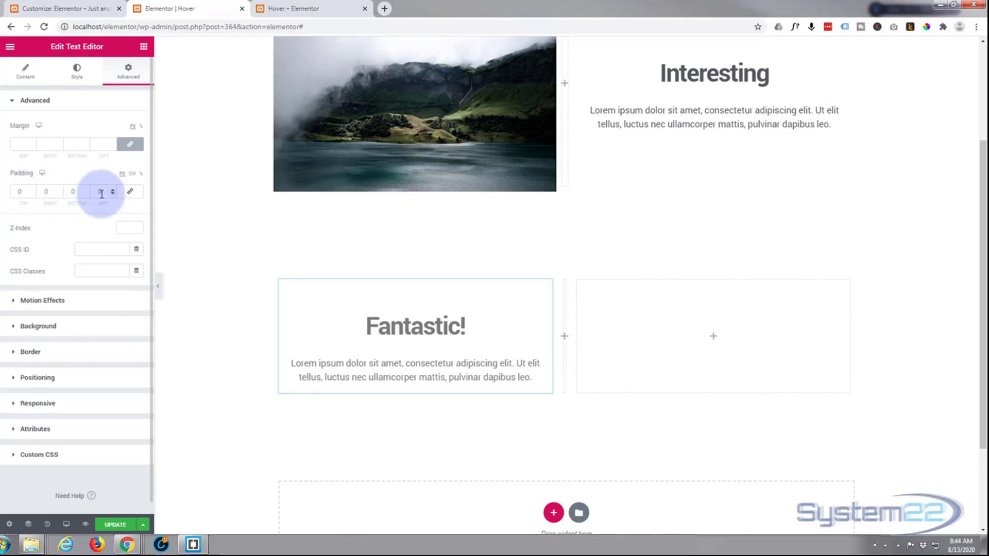
click(20, 193)
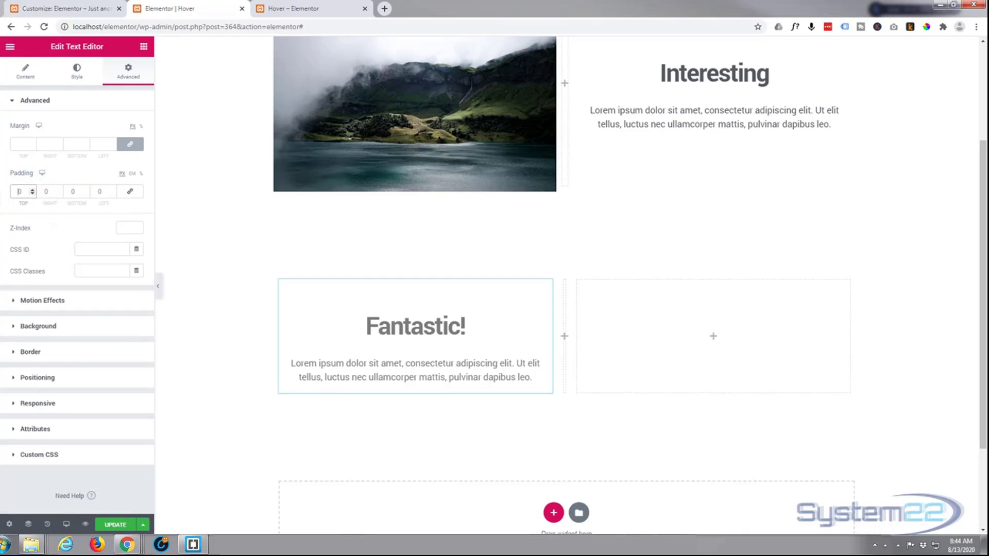
double_click(19, 192)
text(100)
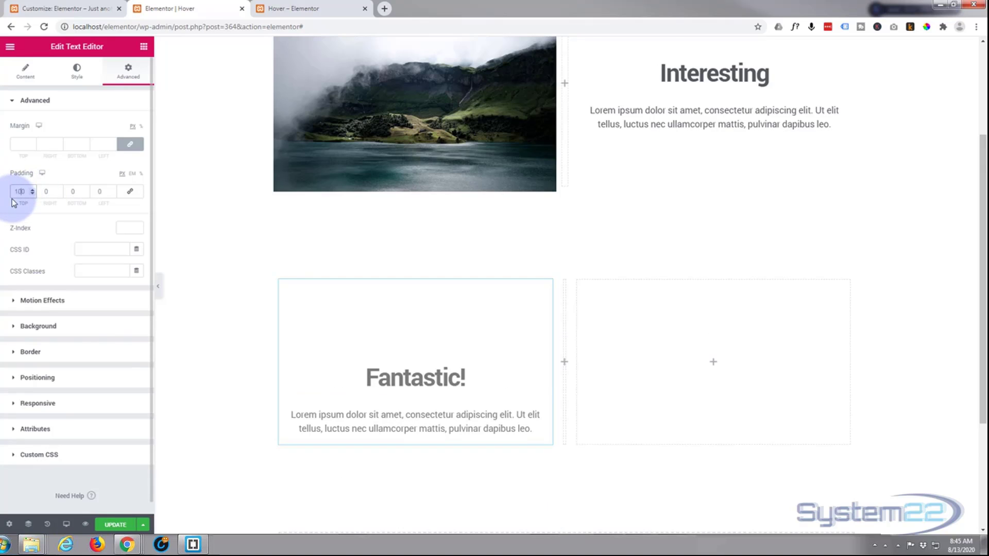
click(45, 192)
text(30)
click(70, 192)
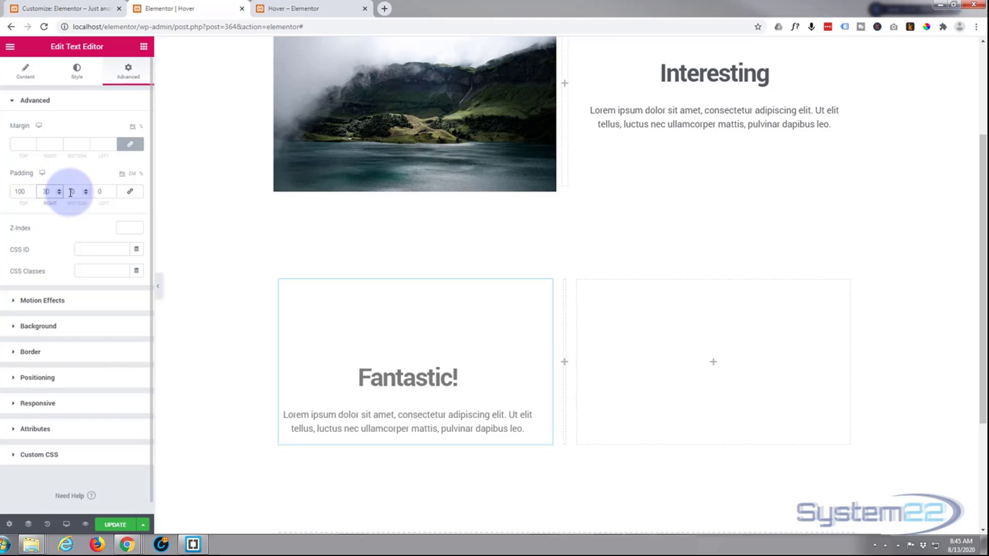
text(100)
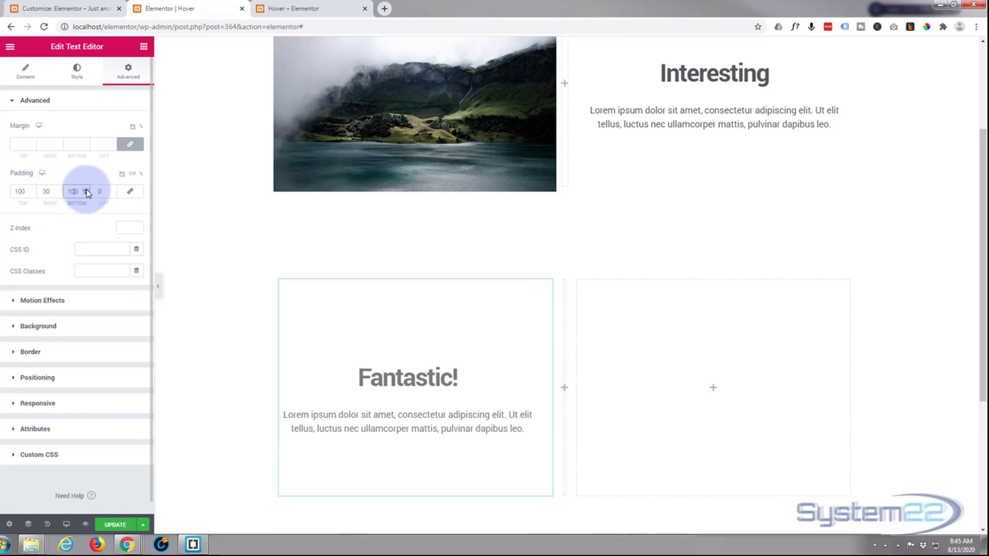
click(97, 191)
text(30)
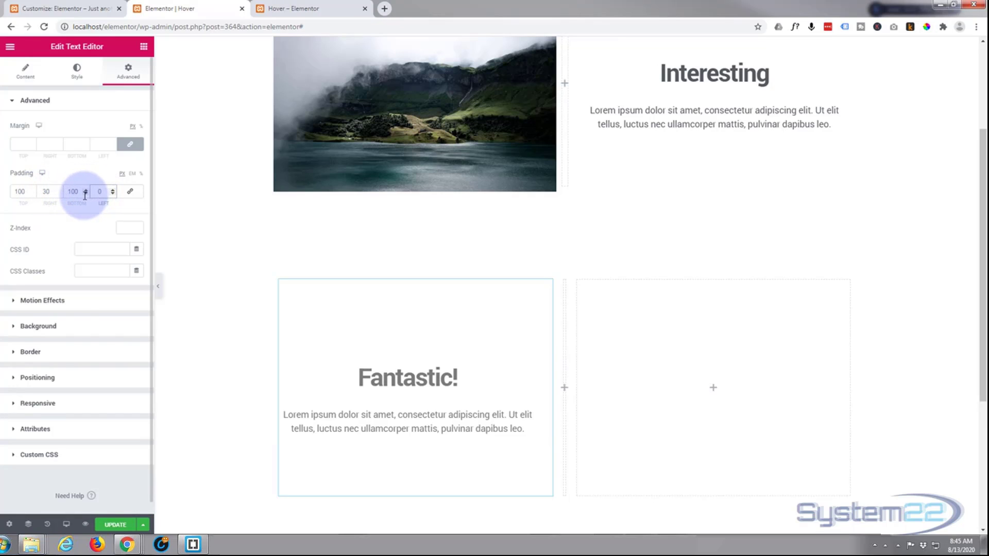
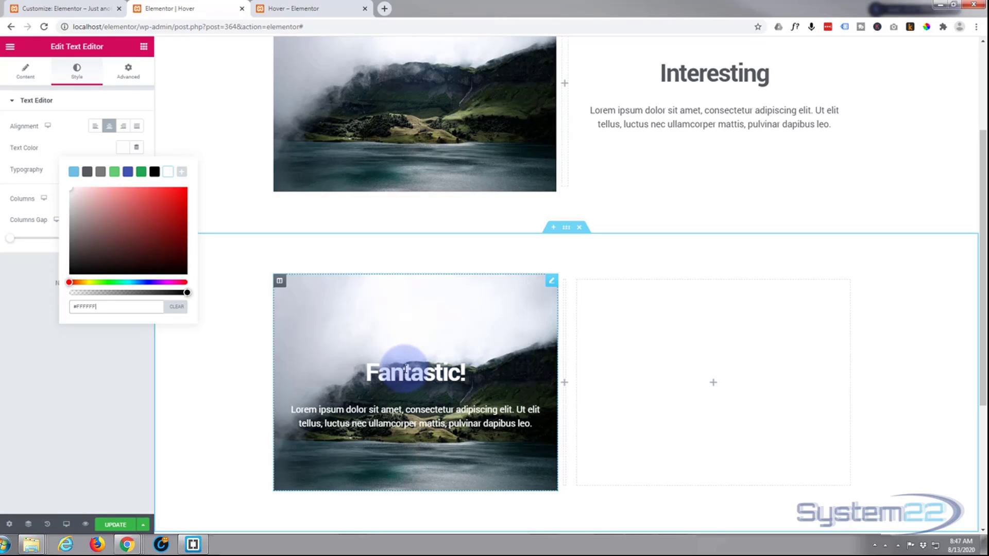
Step: Close the text colour picker and open the text widget's empty custom CSS editor
click(98, 151)
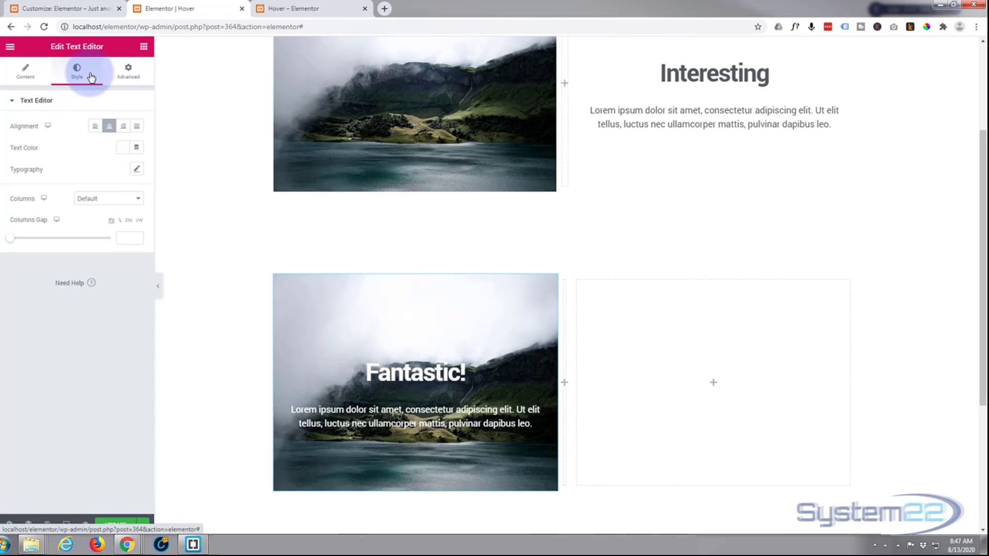
click(126, 74)
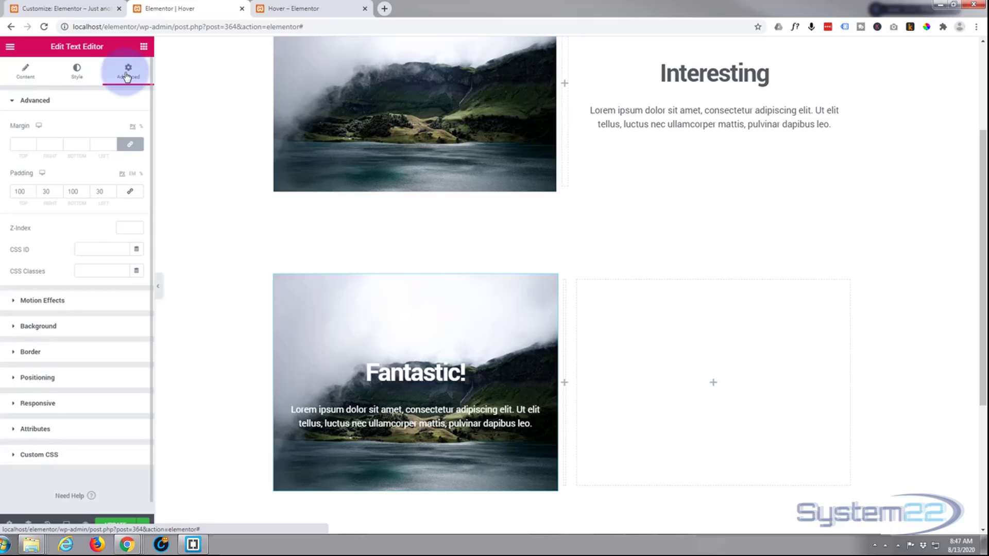
click(17, 456)
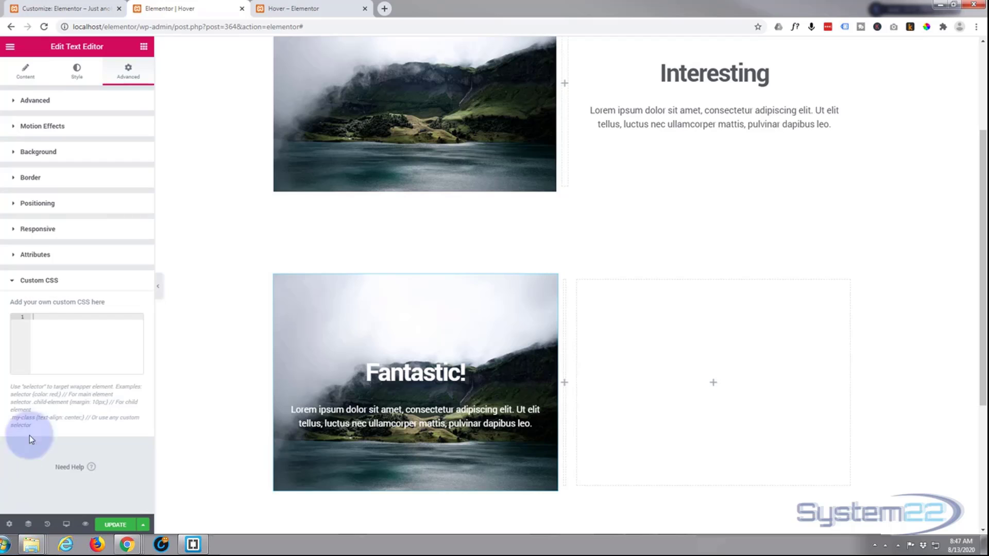
click(46, 330)
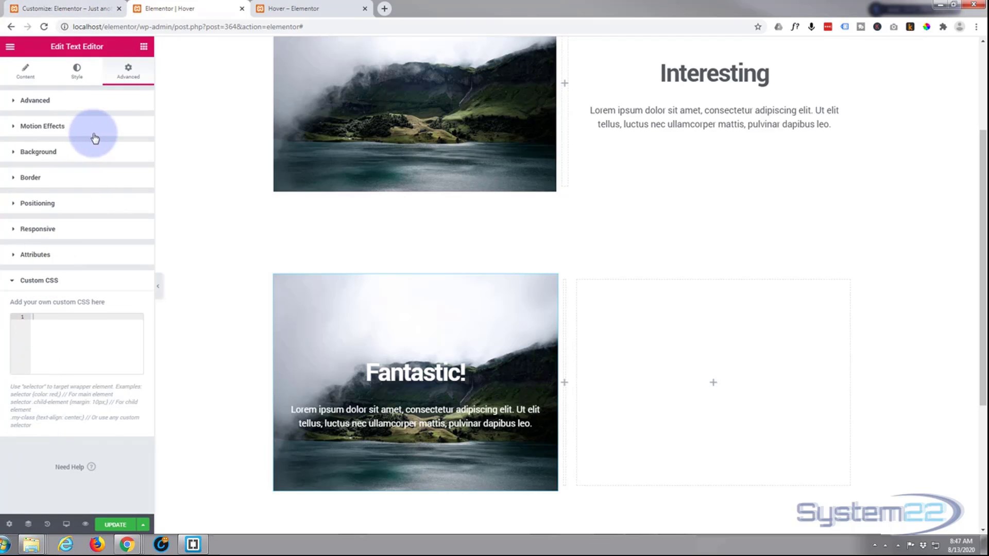
Step: View the site's Additional CSS in the WordPress Customizer and return to the Elementor page editor
click(58, 9)
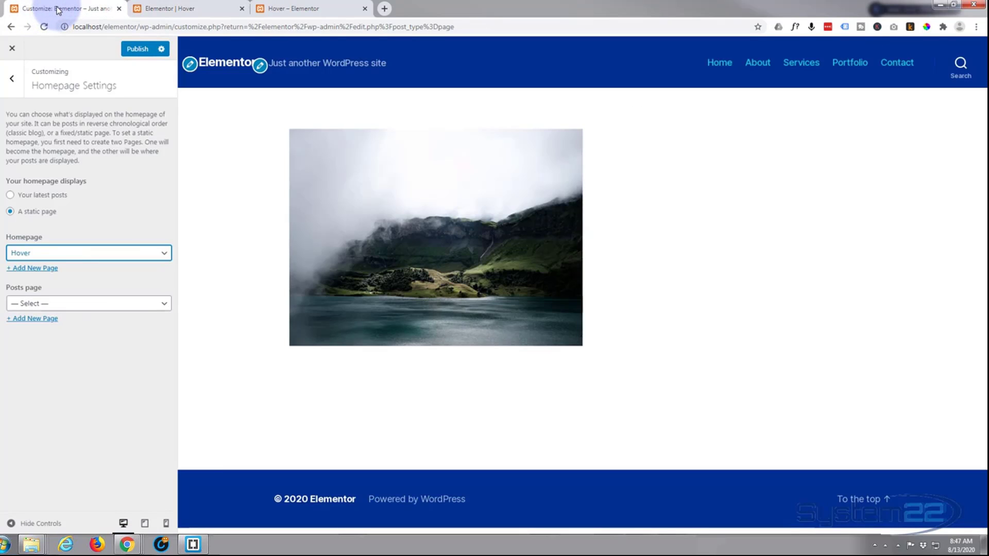
click(12, 78)
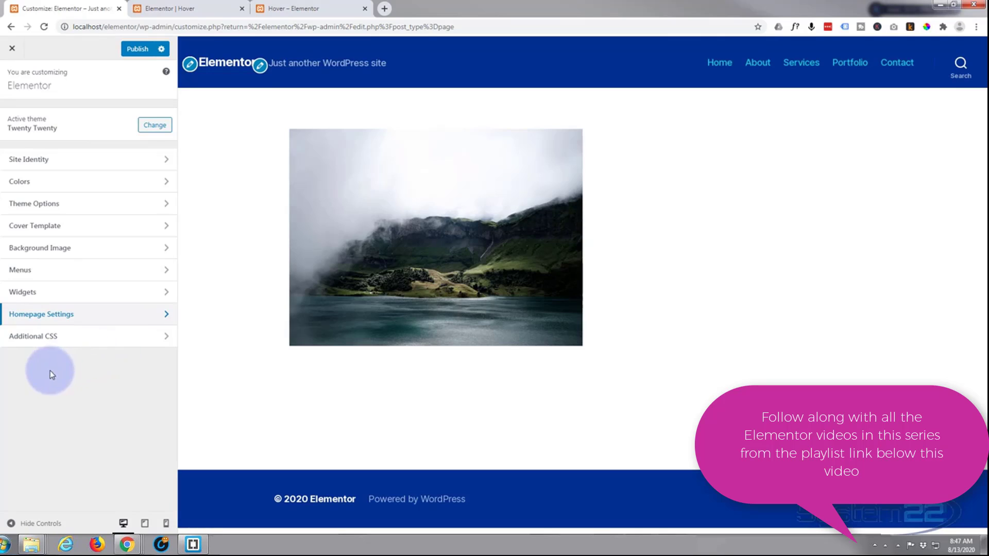
click(93, 343)
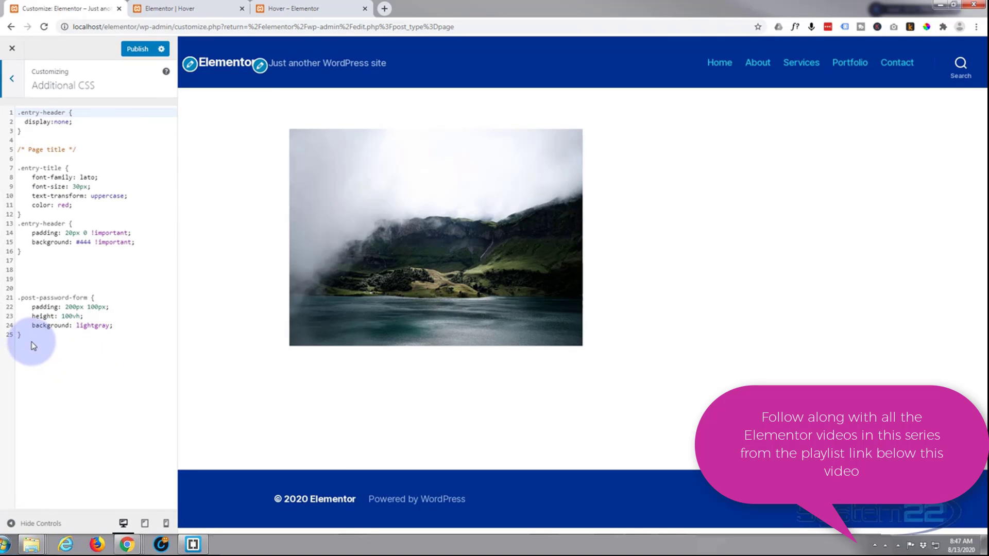
click(189, 6)
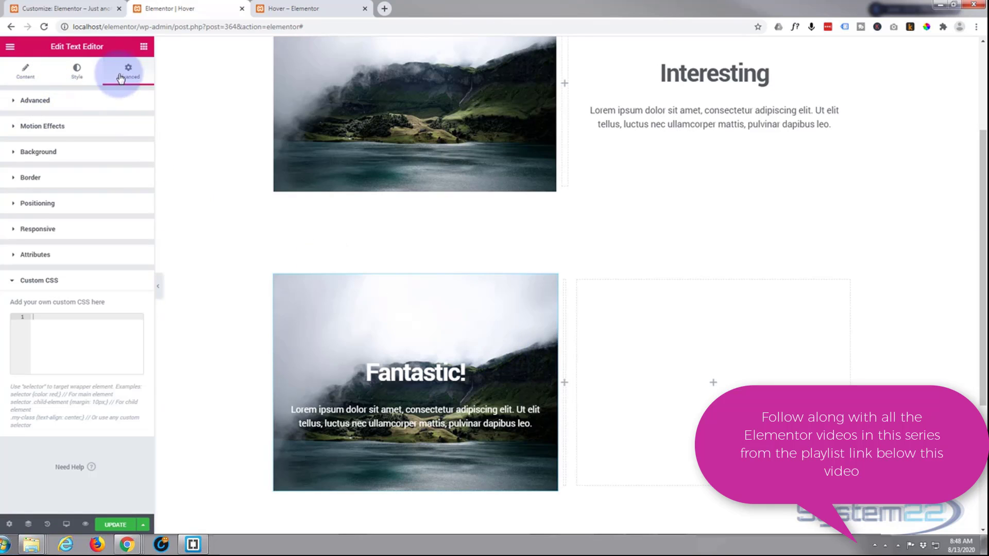
Step: Assign the CSS class imt to the "Fantastic!" text widget
click(14, 102)
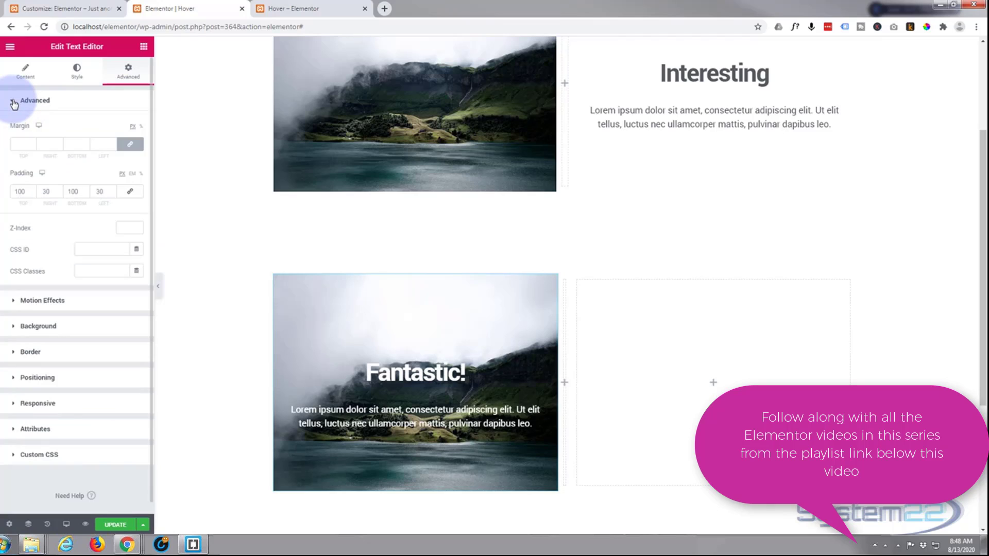
click(77, 271)
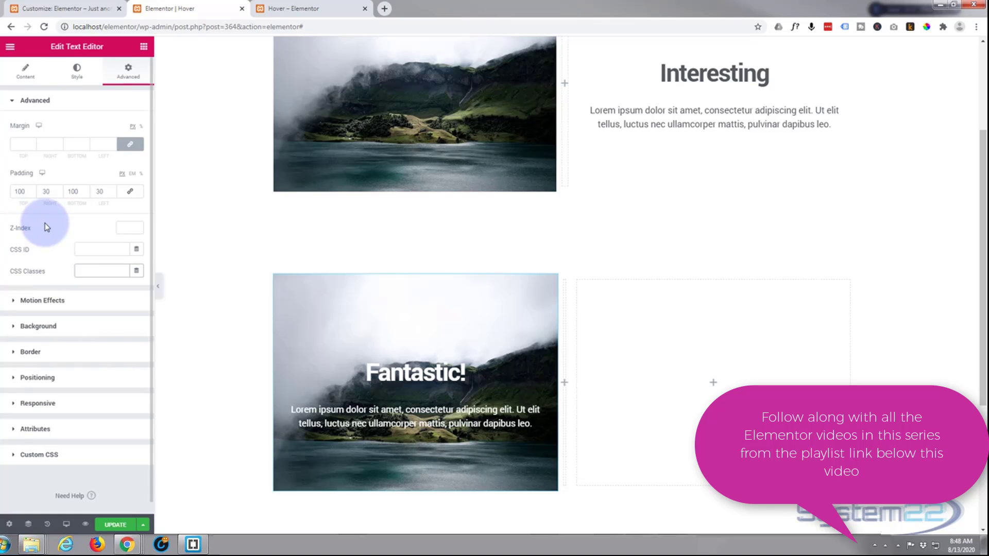
text(imt)
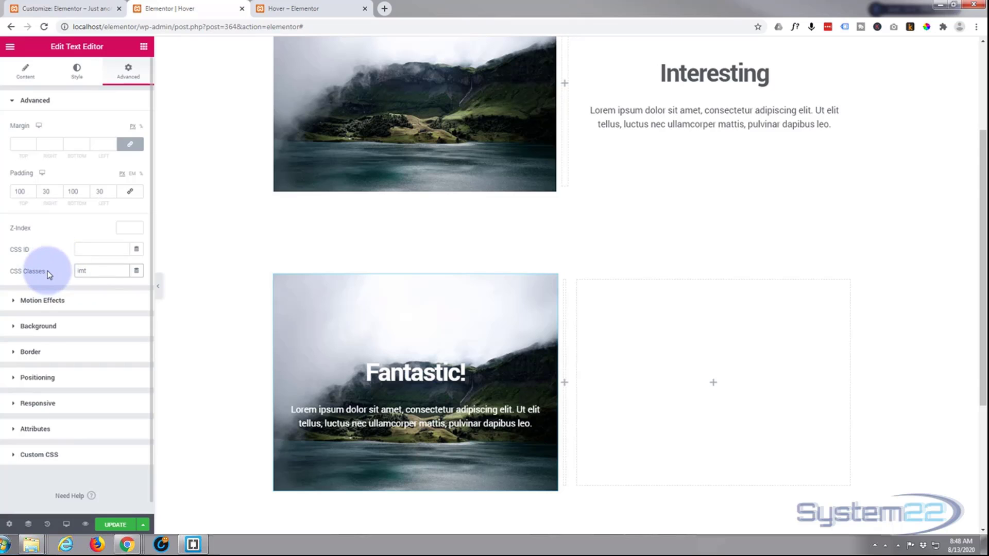
Step: Add a .imt rule with opacity:0; to the text widget's custom CSS
scroll(70, 271, down, 1)
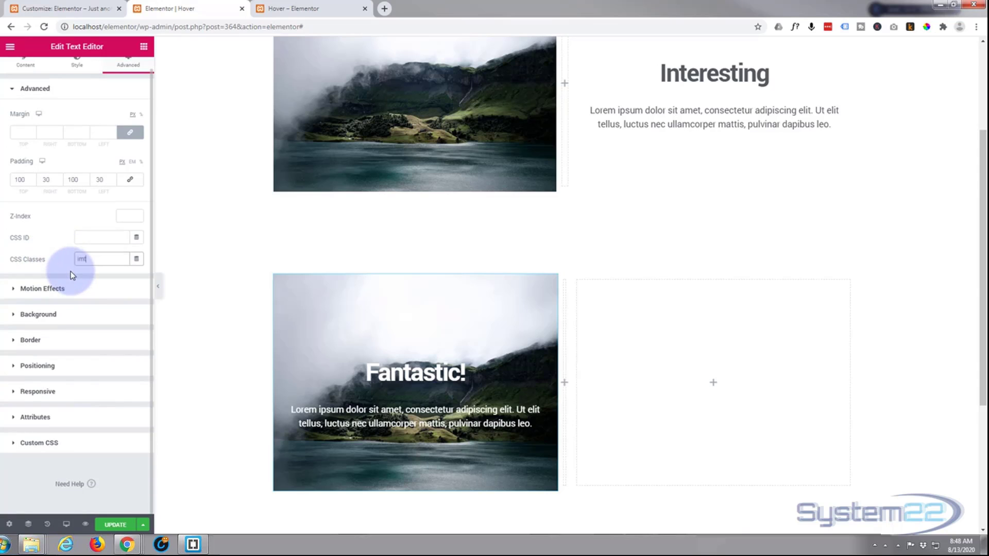
click(17, 451)
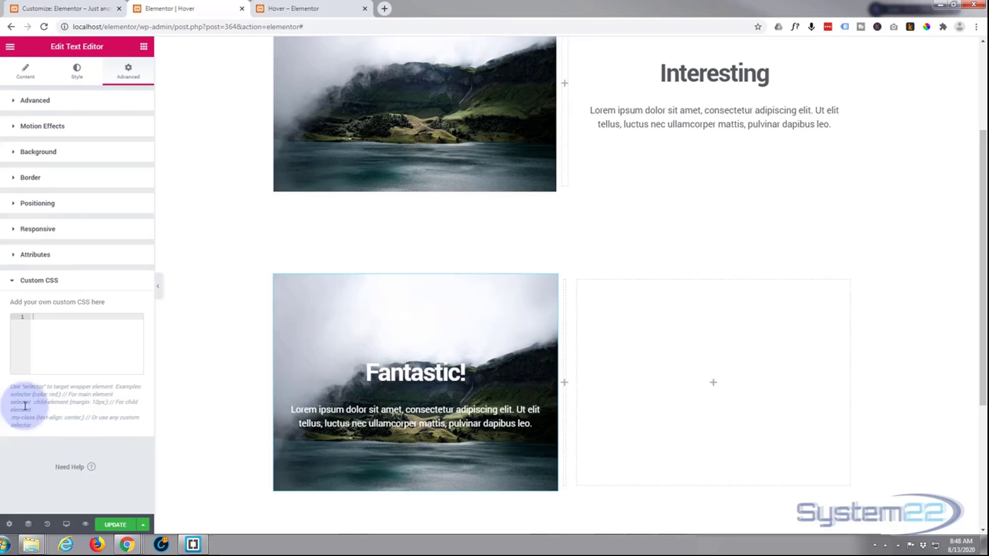
click(44, 323)
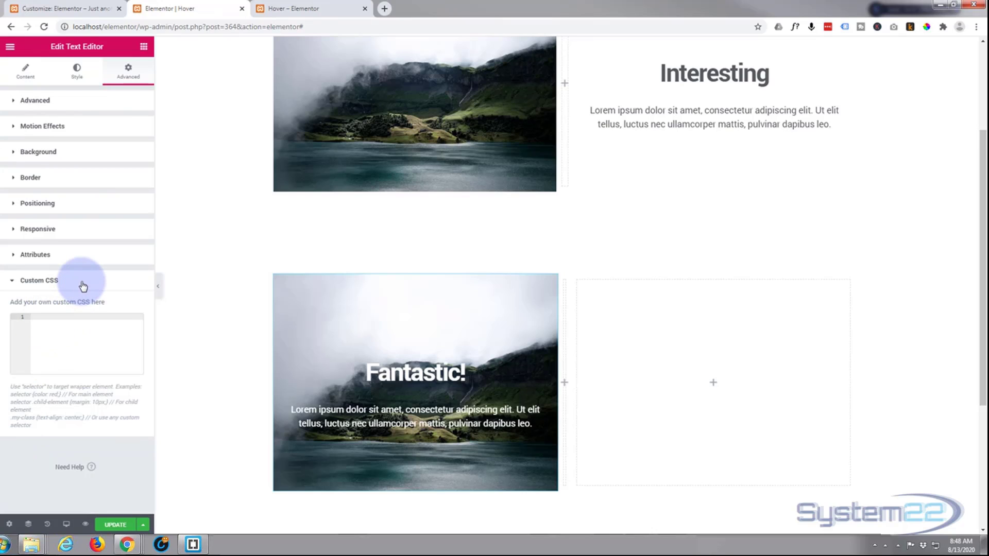
text(.img {})
key(Return)
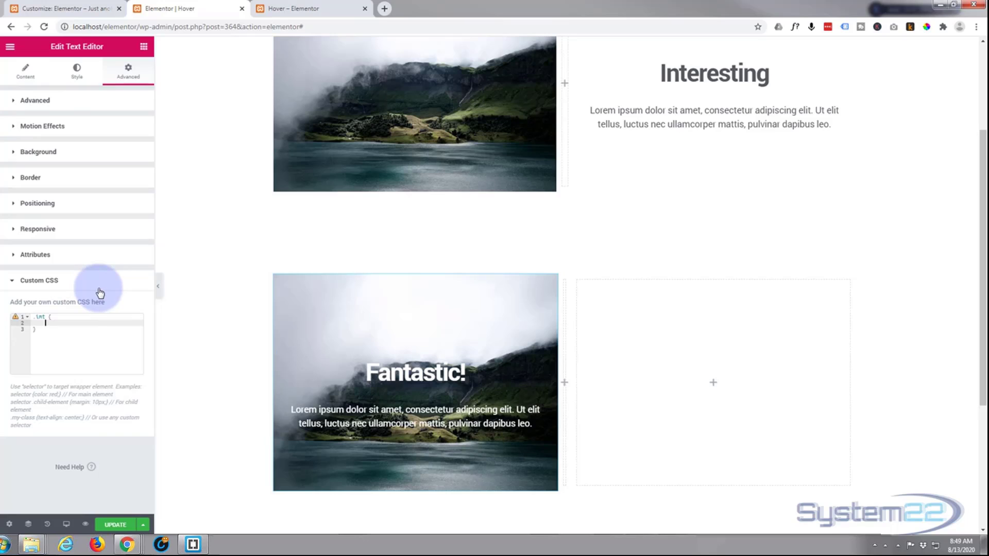
text(opacit)
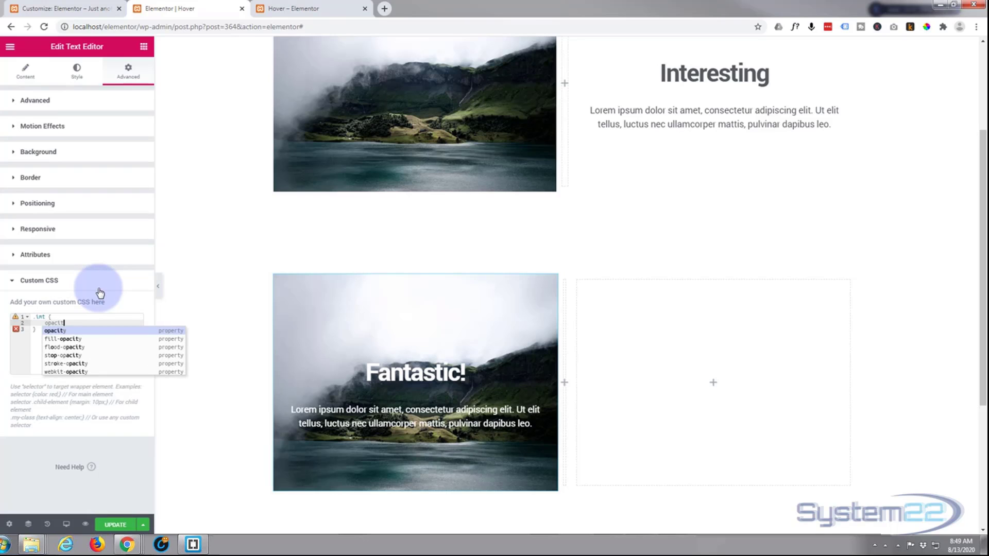
text(y:0;)
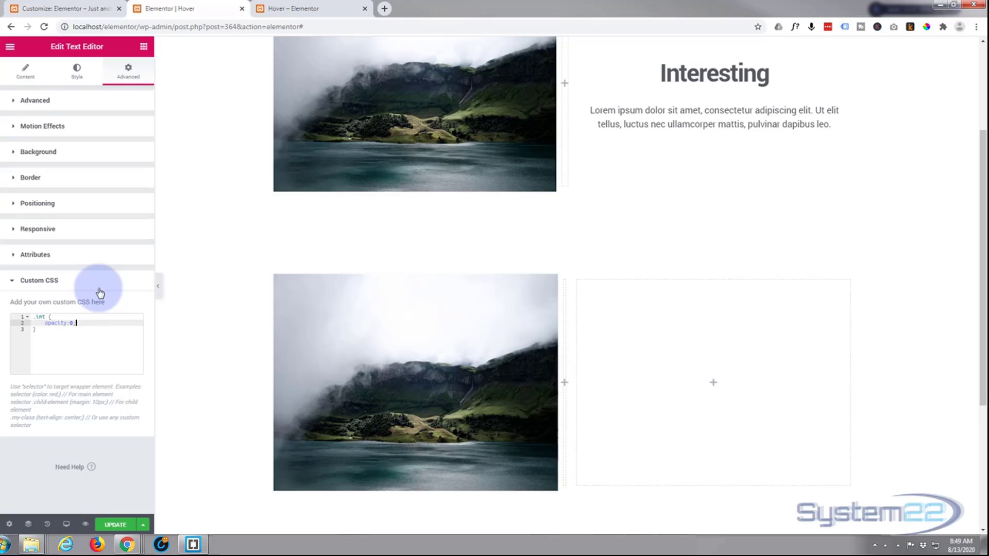
Step: Add transition-duration:1.5s; on a new line beneath the opacity in the .imt rule
key(Return)
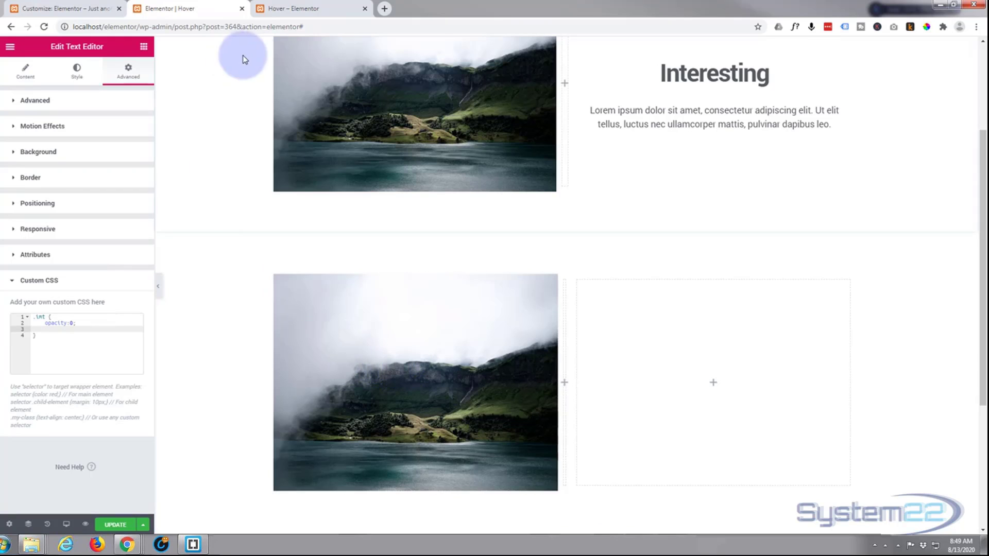
mouse_move(386, 101)
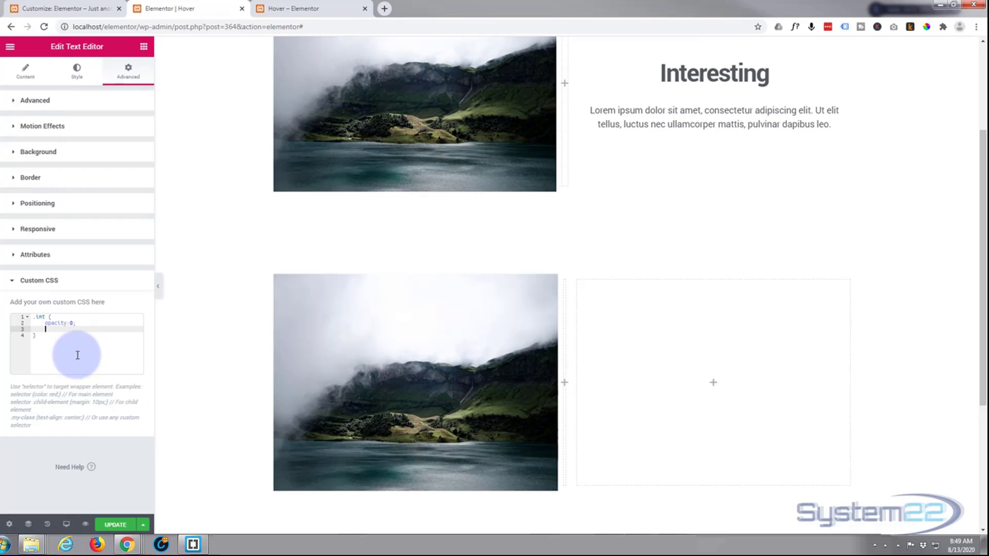
text(transi)
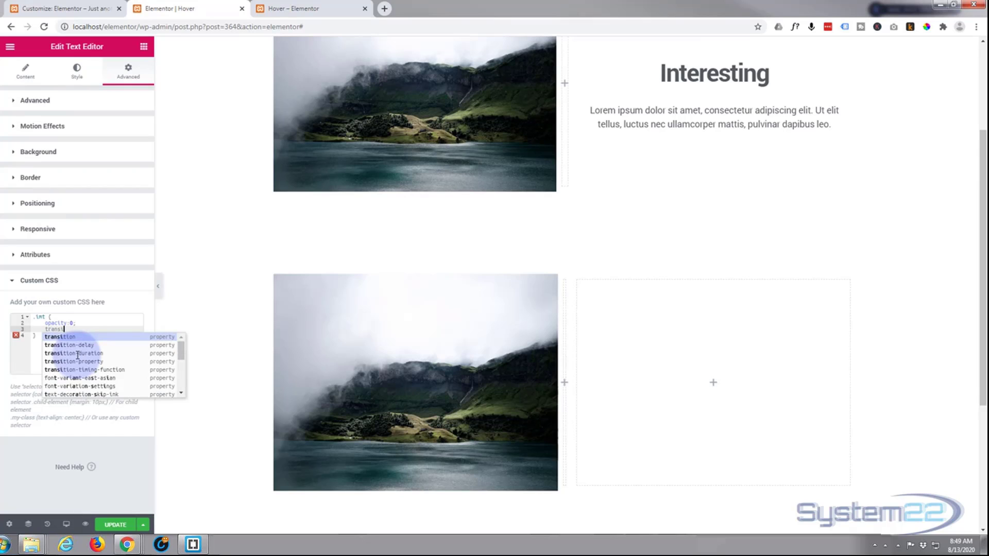
text(tion-d)
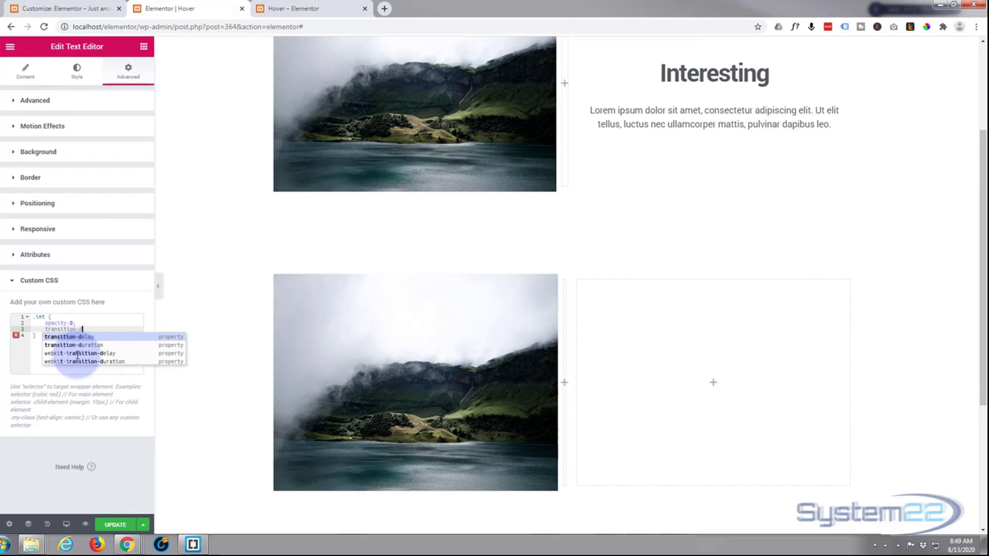
text(uration)
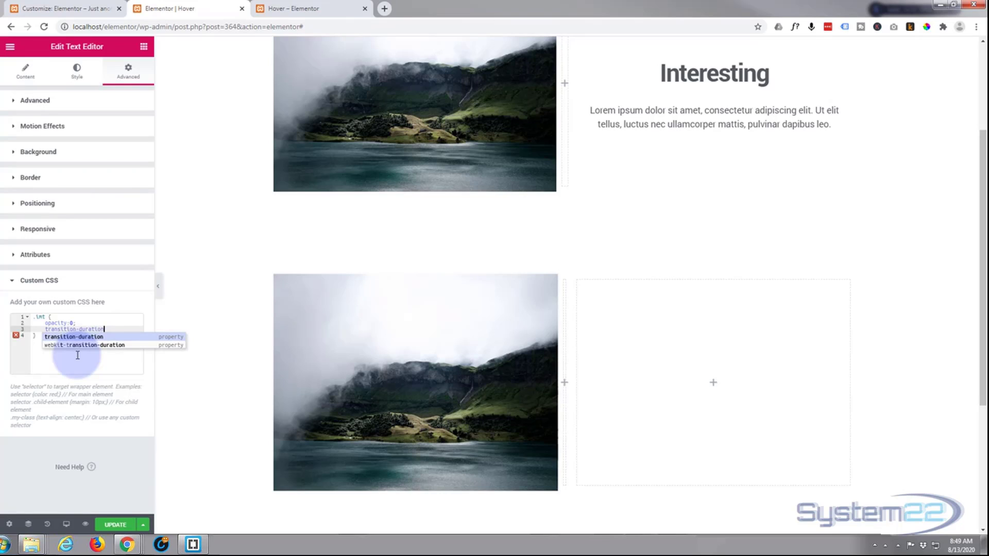
text(:)
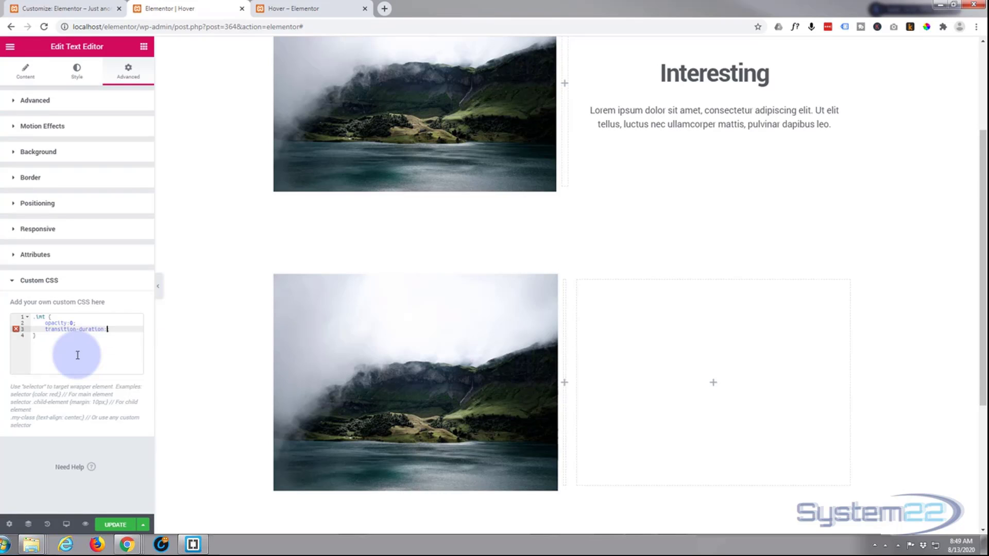
text(1.5s;)
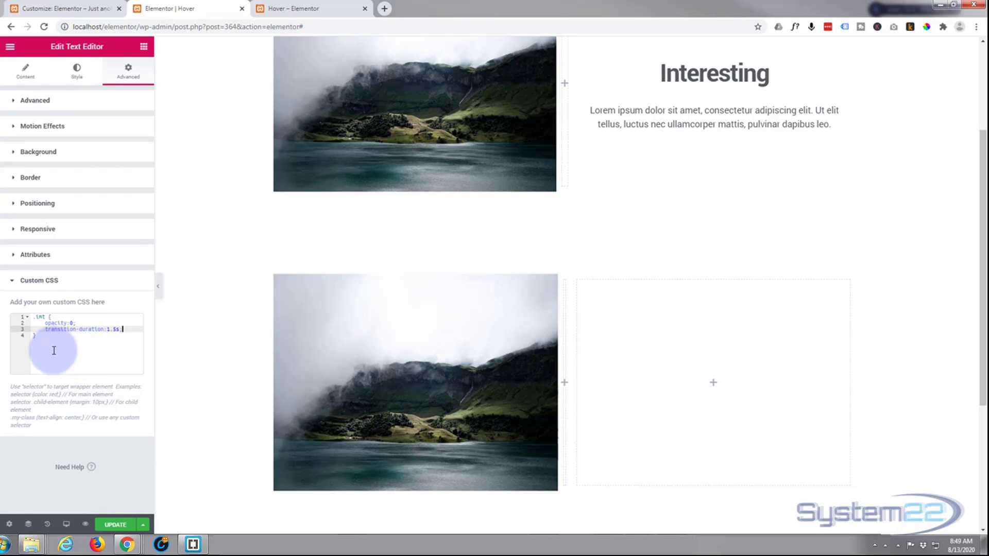
Step: Duplicate the whole .imt rule below the original in the custom CSS, leaving a blank line between them
click(53, 350)
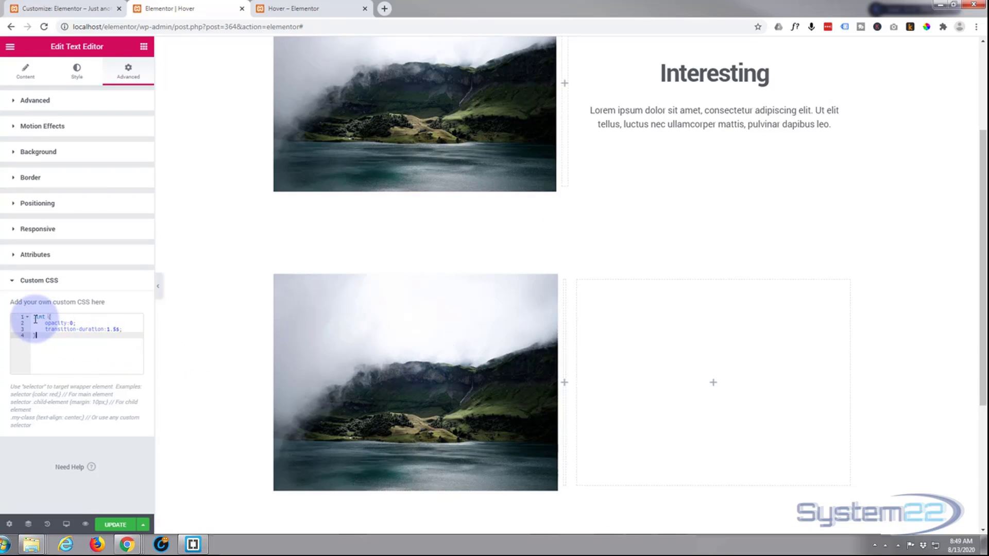
drag(32, 319, 47, 336)
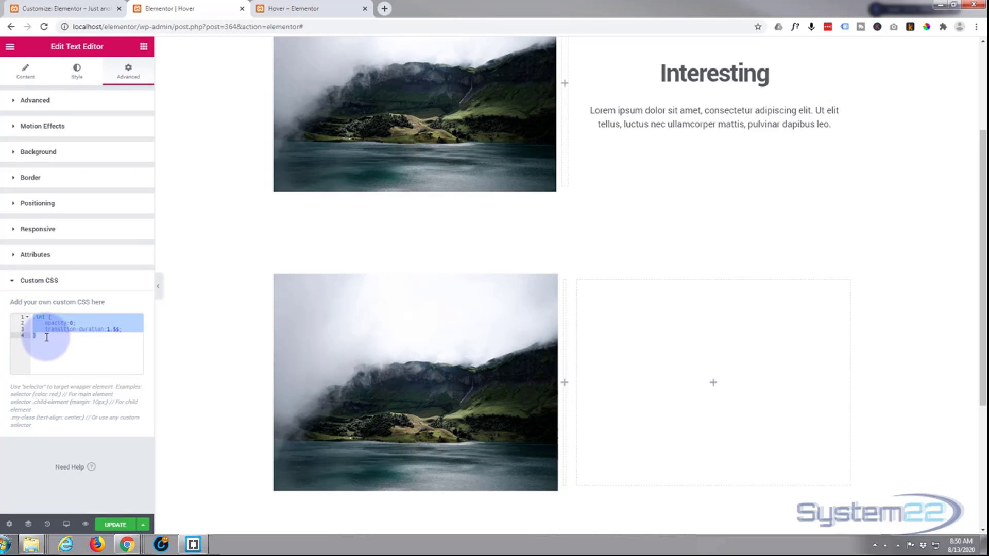
click(47, 337)
key(Return)
key(Return)
key(Return)
key(Up)
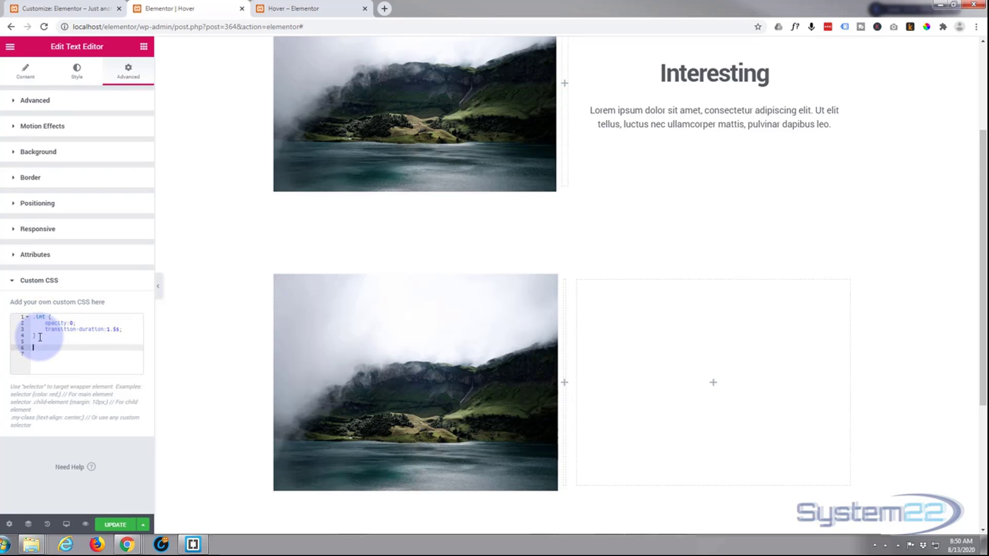
text(.int {     opacity:0;     transition-duration:1.5s; })
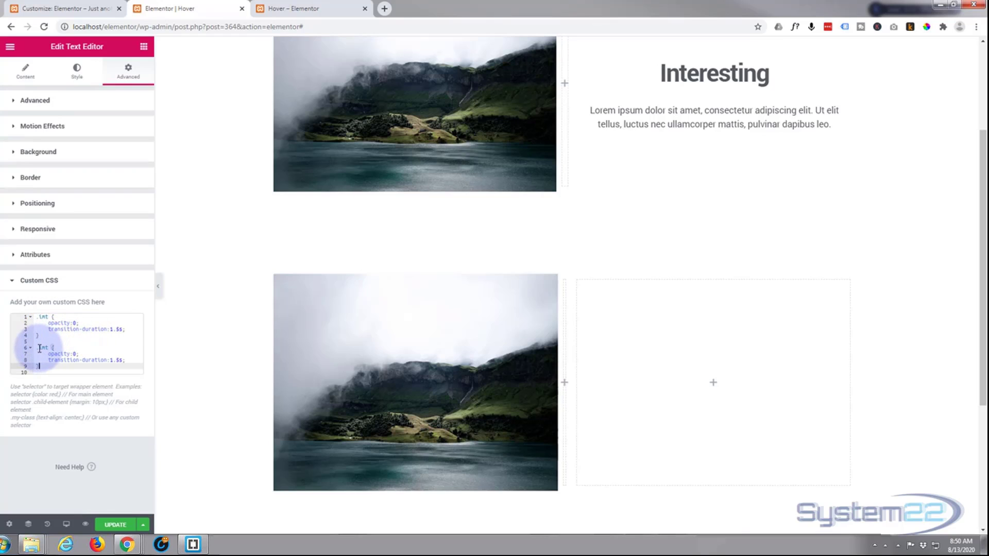
Step: Change the duplicated rule's selector to .imt:hover and set its opacity to 1
click(48, 348)
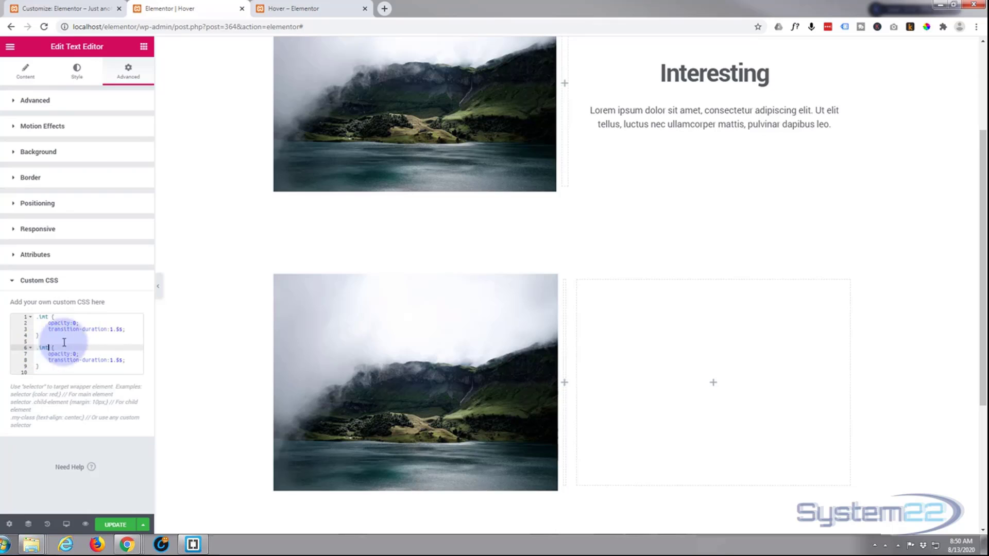
text(:)
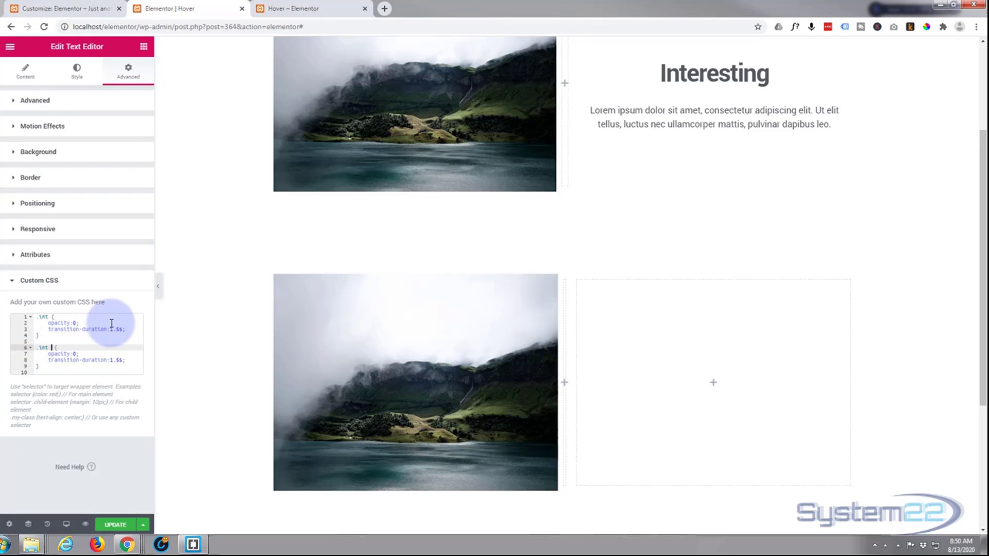
text(hover)
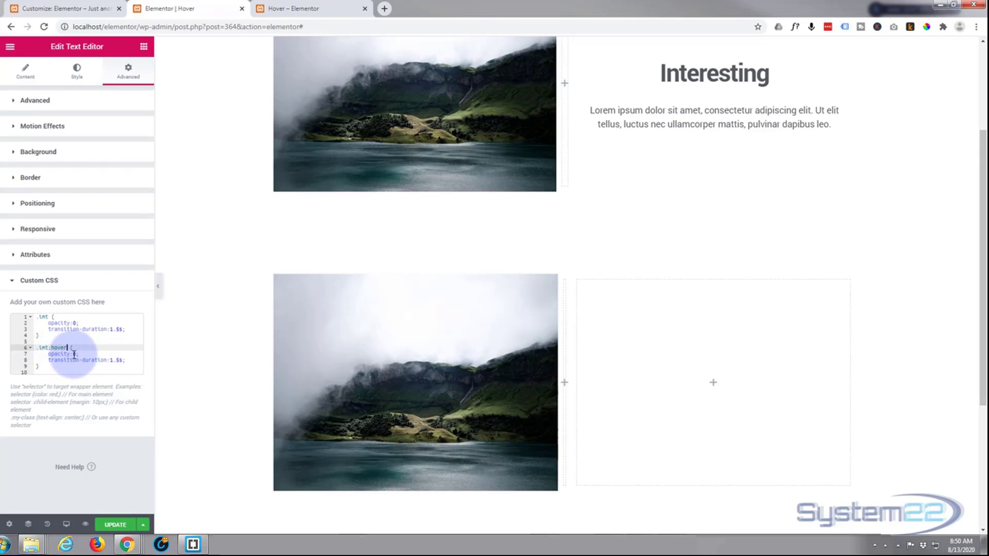
click(75, 354)
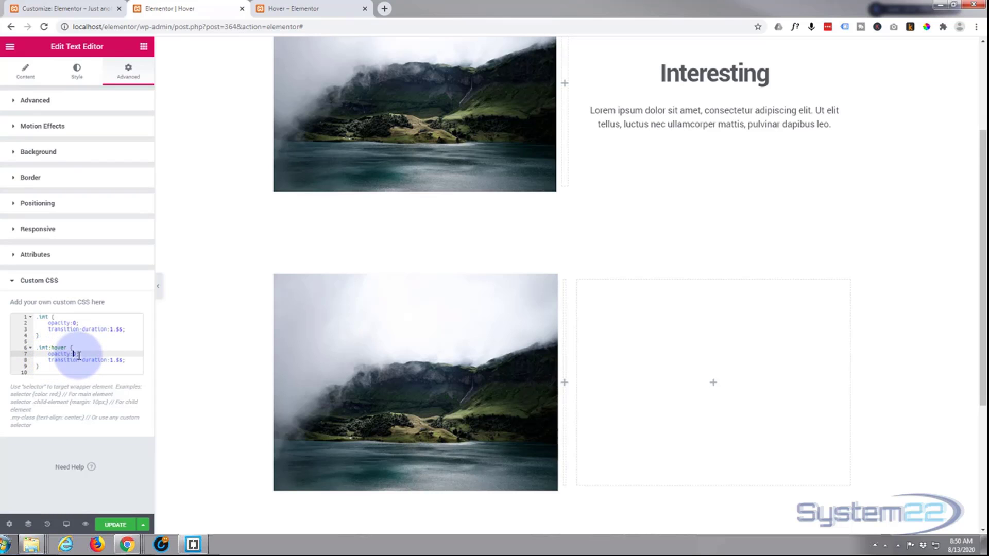
key(BackSpace)
text(1)
key(Delete)
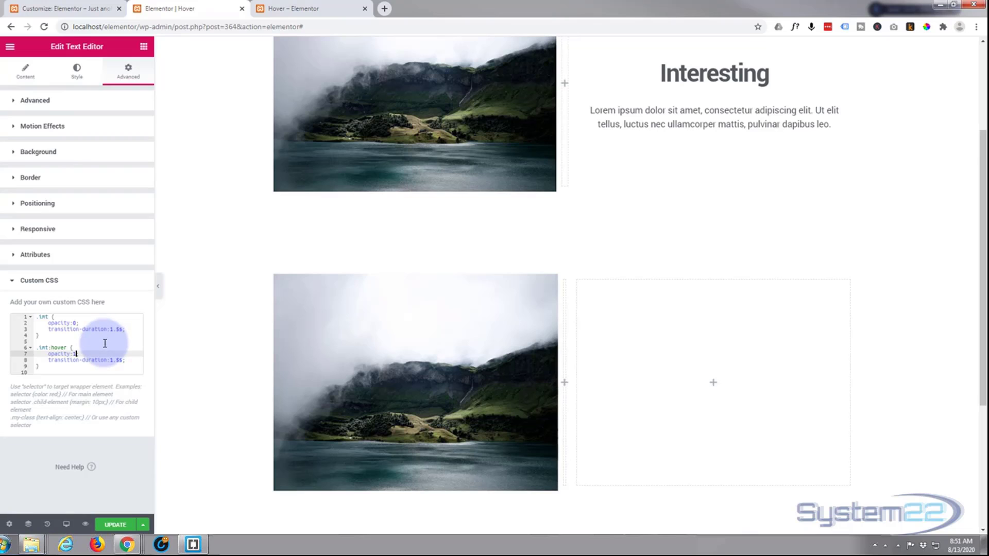
Step: Remove the transition-duration line from the .imt:hover rule and test the text's hover reveal in the editor
drag(47, 362, 126, 358)
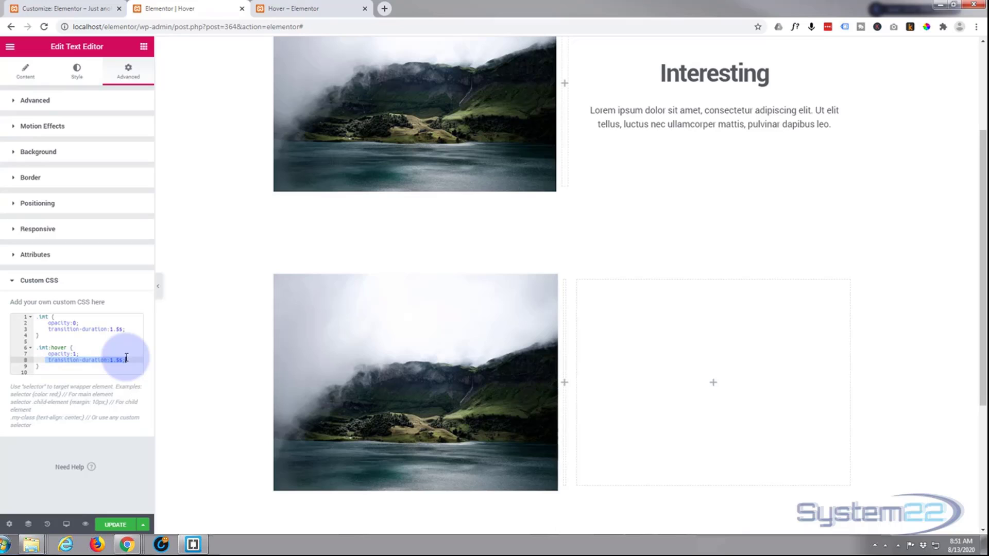
key(BackSpace)
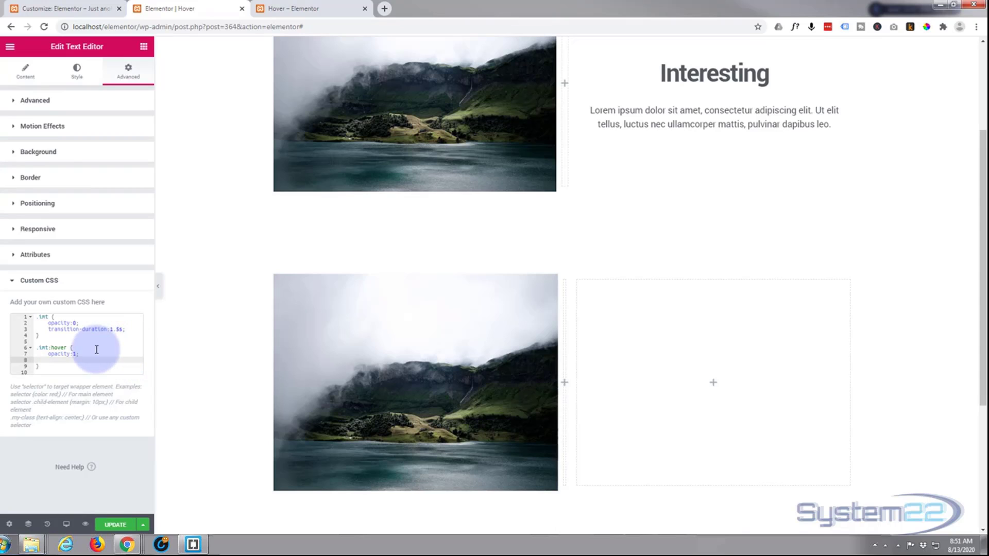
key(BackSpace)
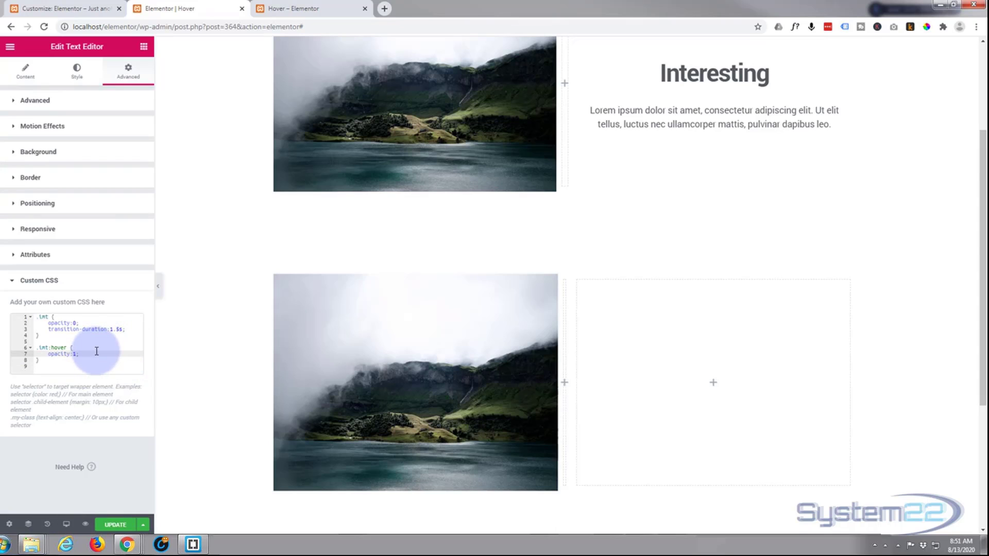
mouse_move(332, 365)
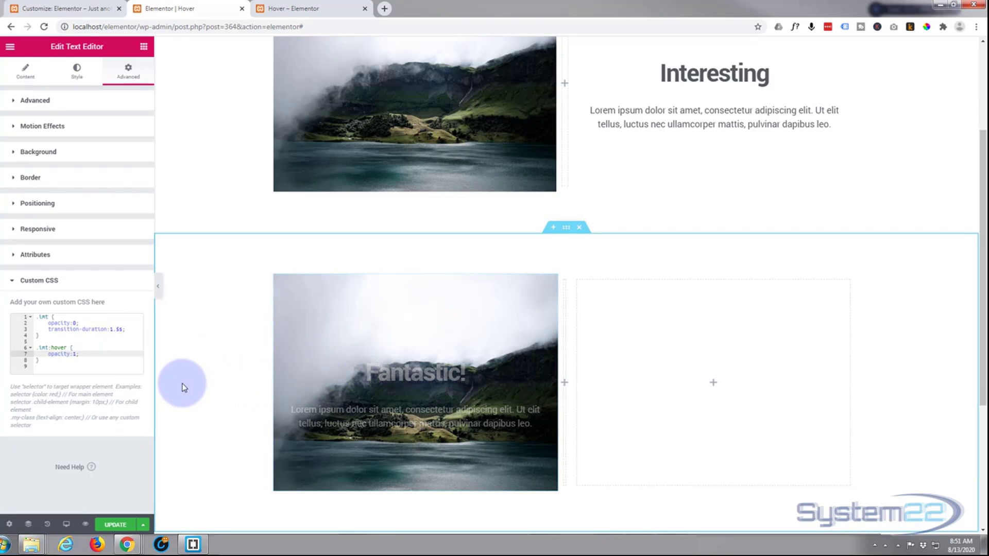
mouse_move(351, 383)
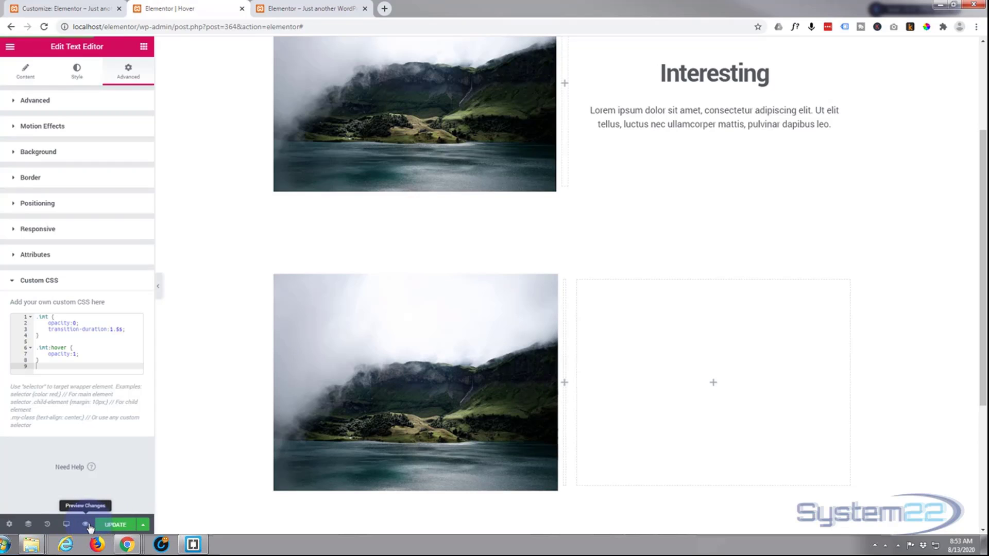
Step: Preview the page changes and examine the hover effects on the lower image and the Interesting column
click(87, 524)
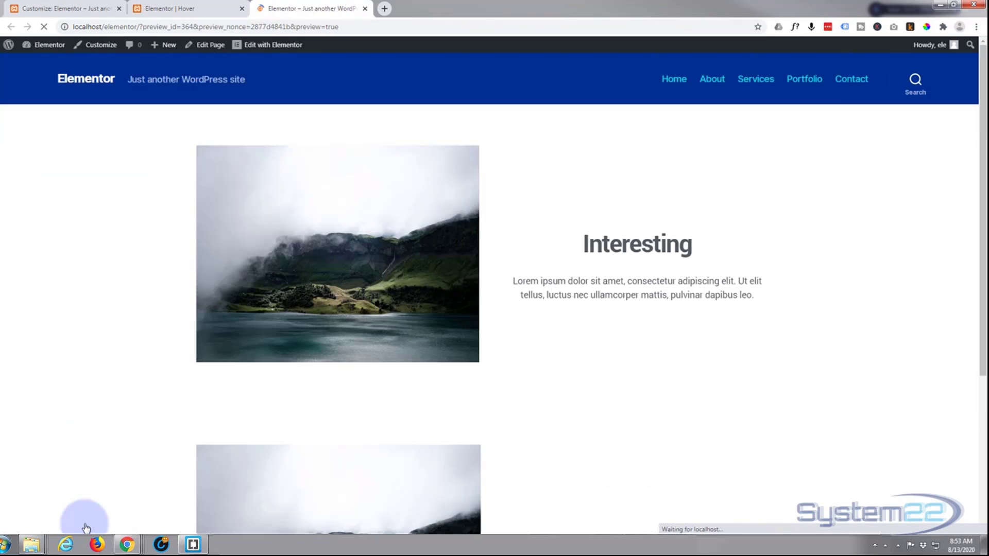
scroll(52, 204, down, 4)
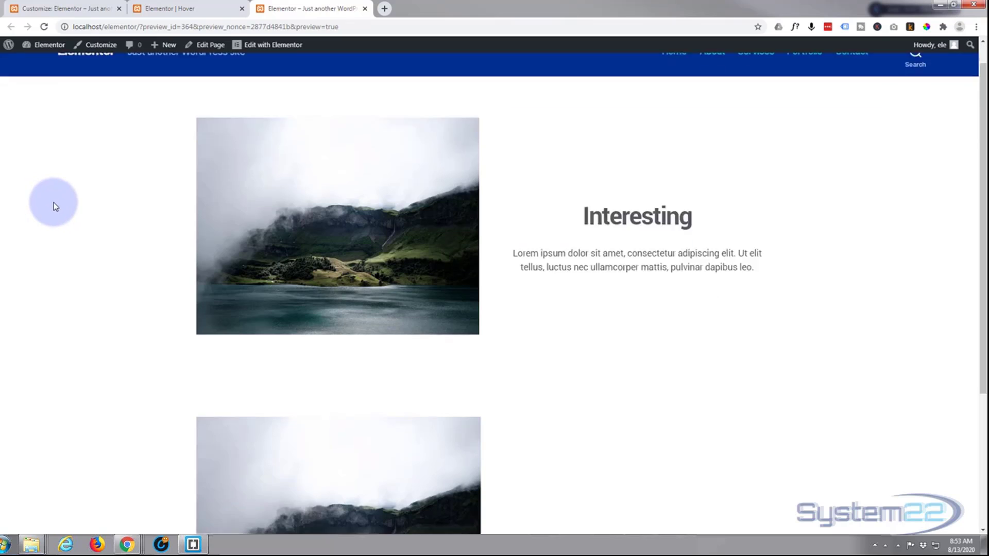
scroll(54, 206, down, 1)
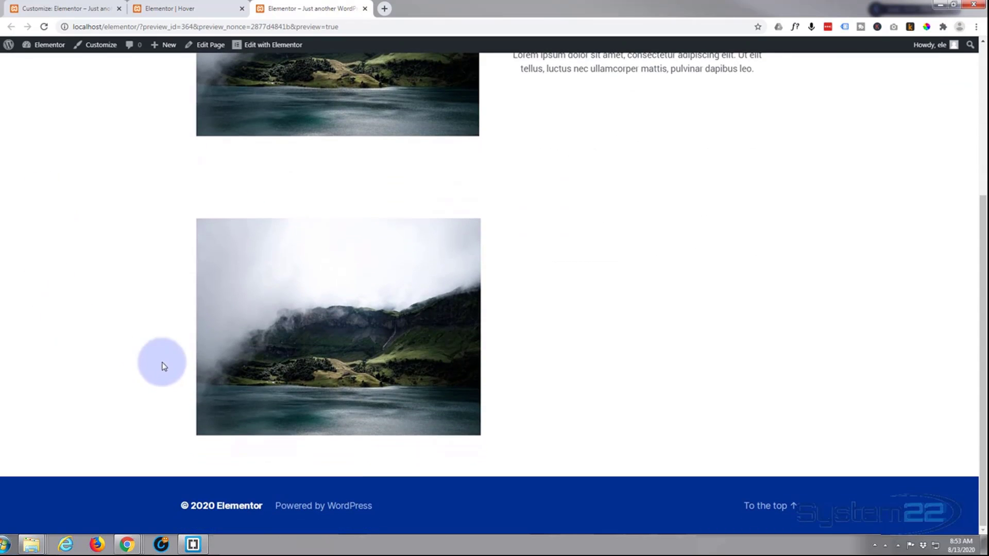
mouse_move(280, 364)
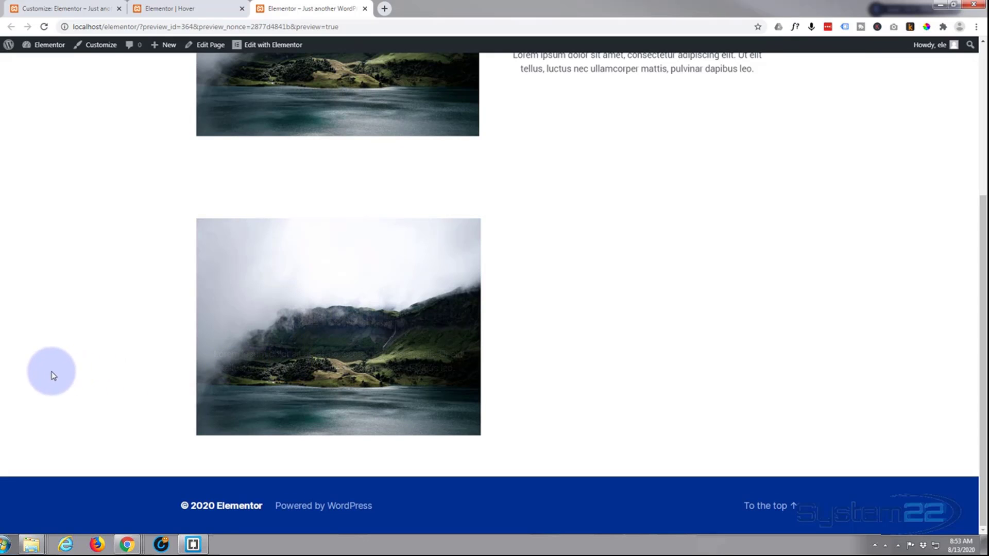
mouse_move(310, 355)
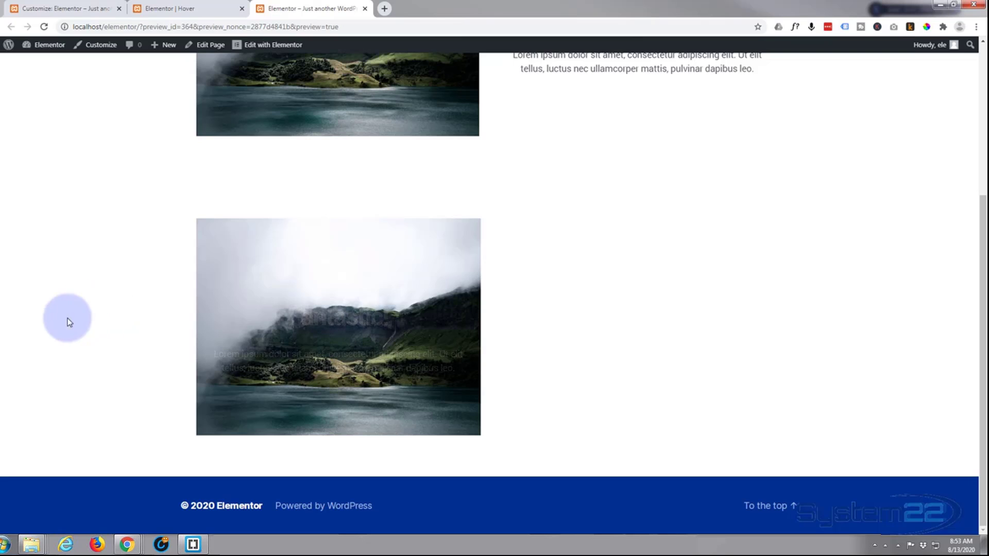
mouse_move(352, 338)
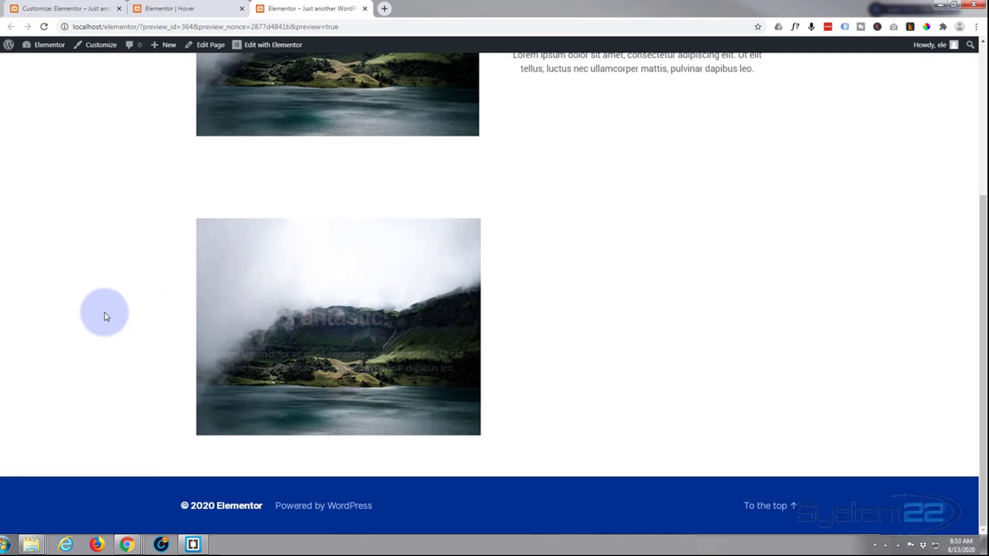
scroll(152, 334, up, 1)
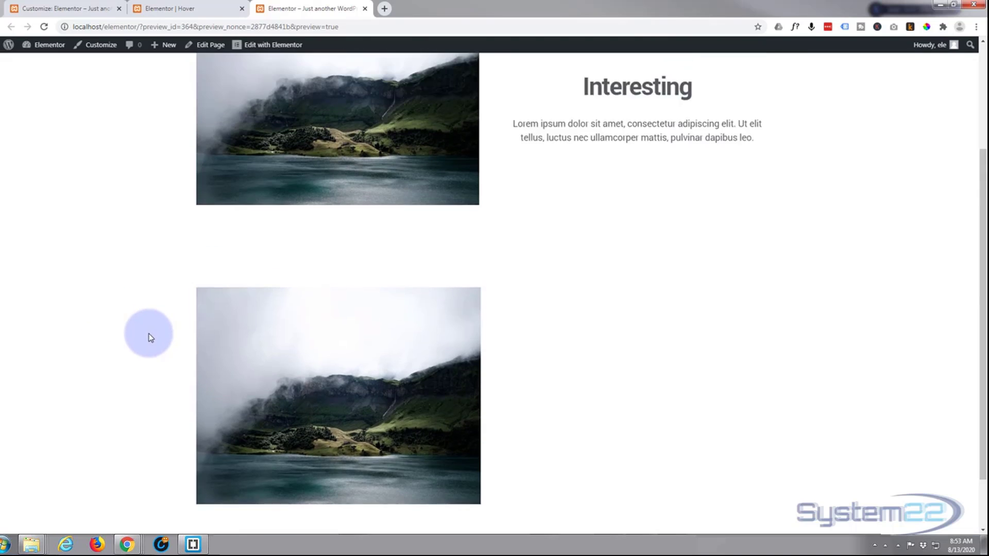
scroll(148, 336, up, 2)
mouse_move(618, 266)
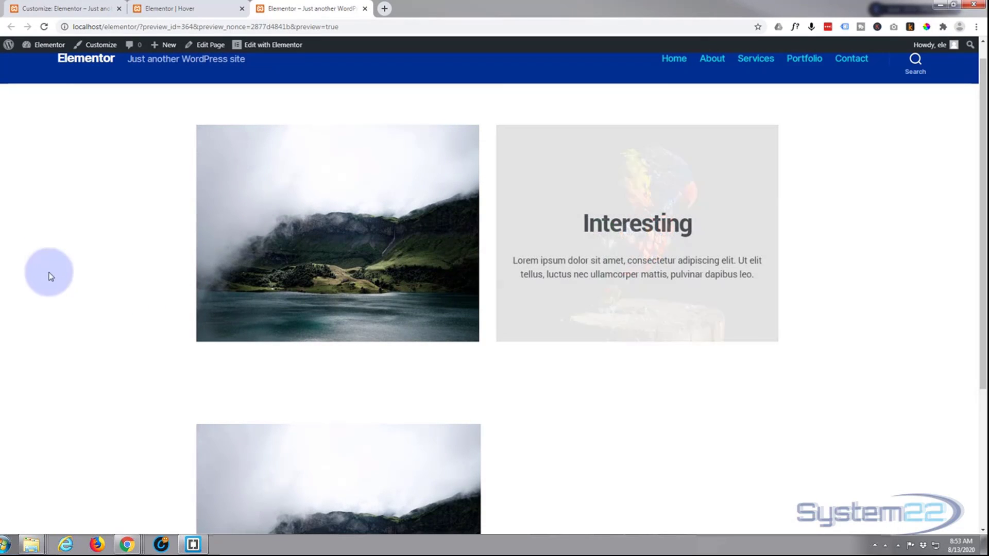
Step: Return to the Elementor editor, duplicate the Fantastic! text widget and move the copy into the empty neighbouring column
click(171, 7)
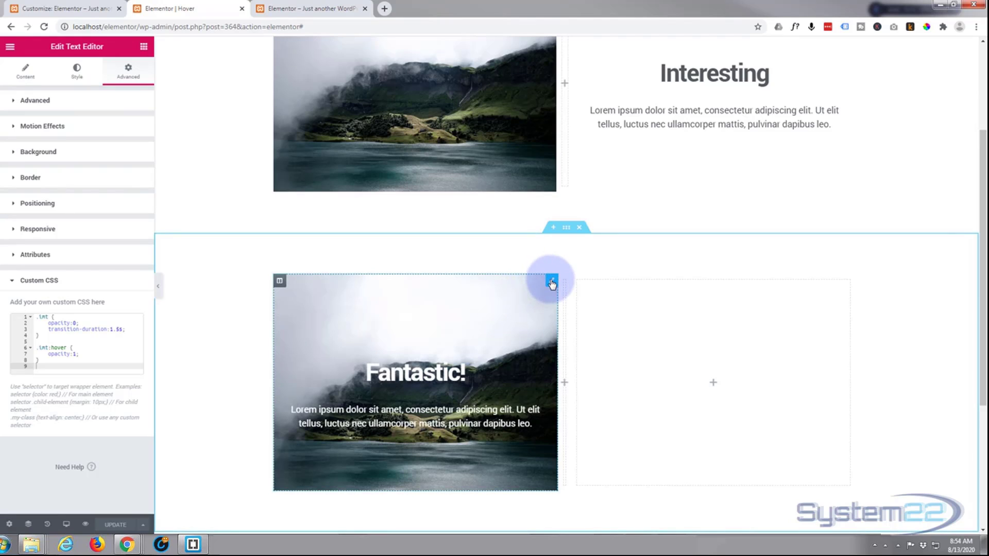
right_click(551, 284)
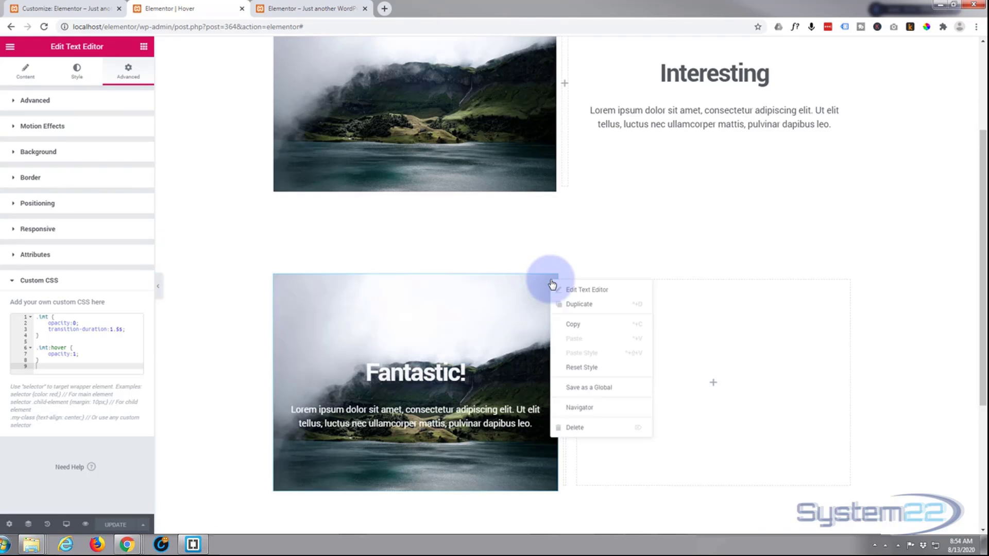
click(574, 305)
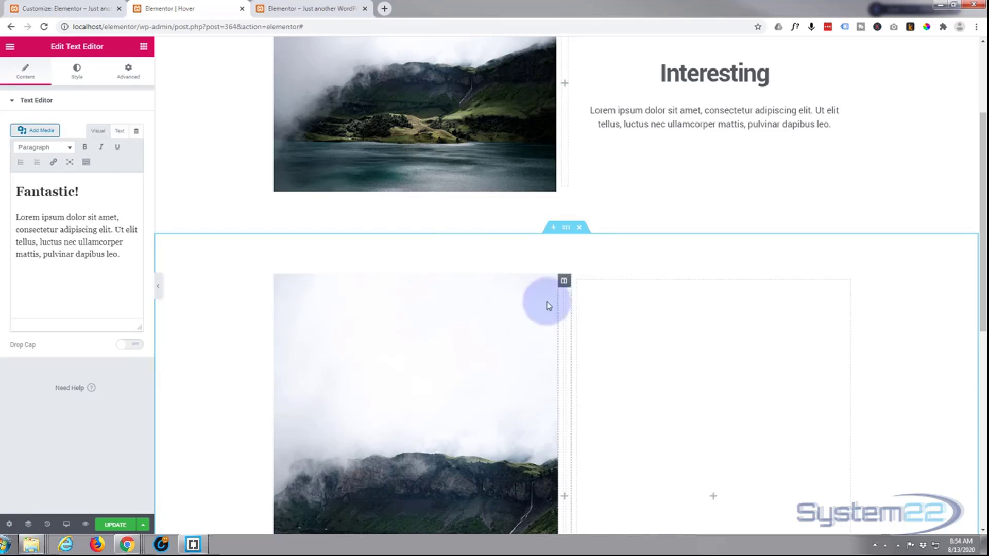
drag(548, 280, 696, 304)
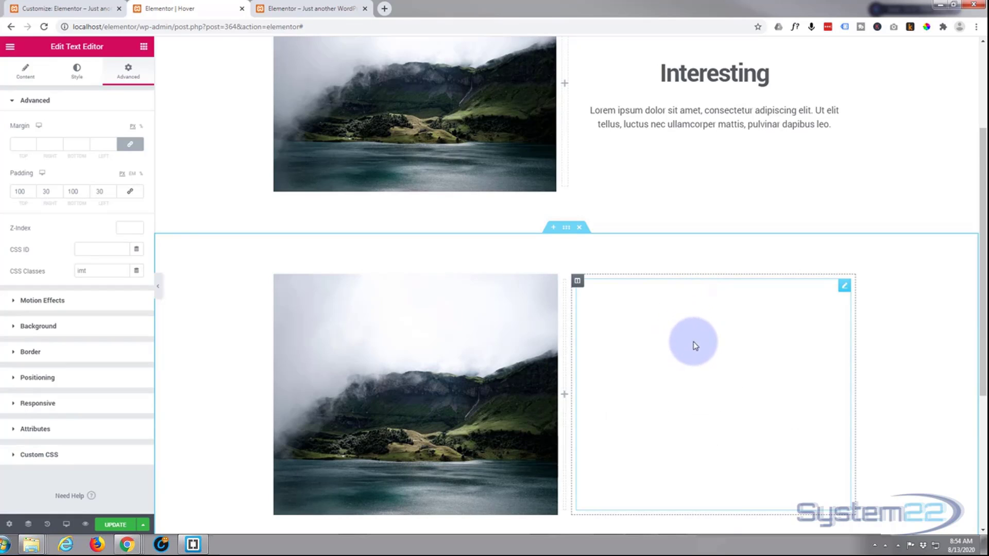
Step: Give the second column a slideshow background using the image of the multicoloured parrot on a tree stump
scroll(695, 345, down, 3)
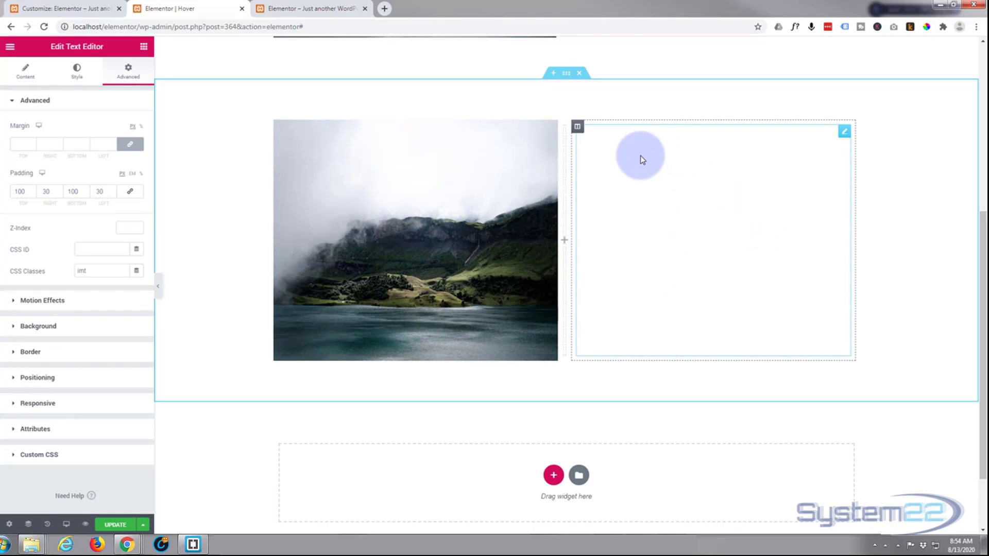
click(578, 128)
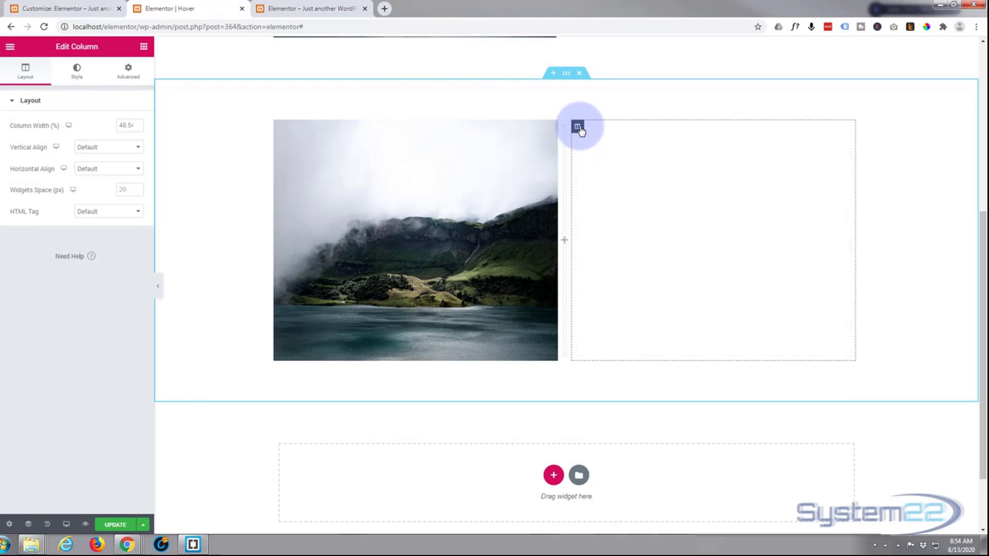
click(77, 72)
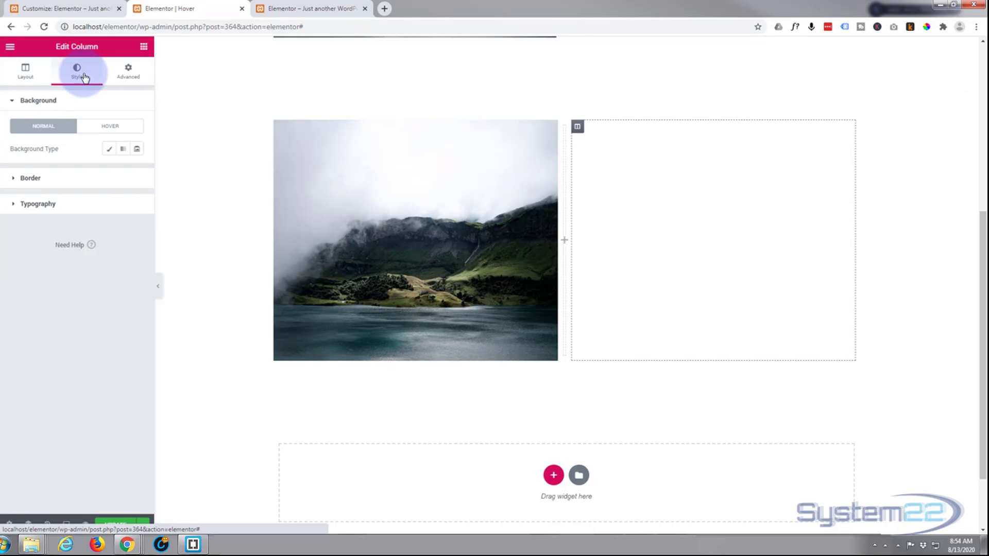
click(137, 150)
click(29, 197)
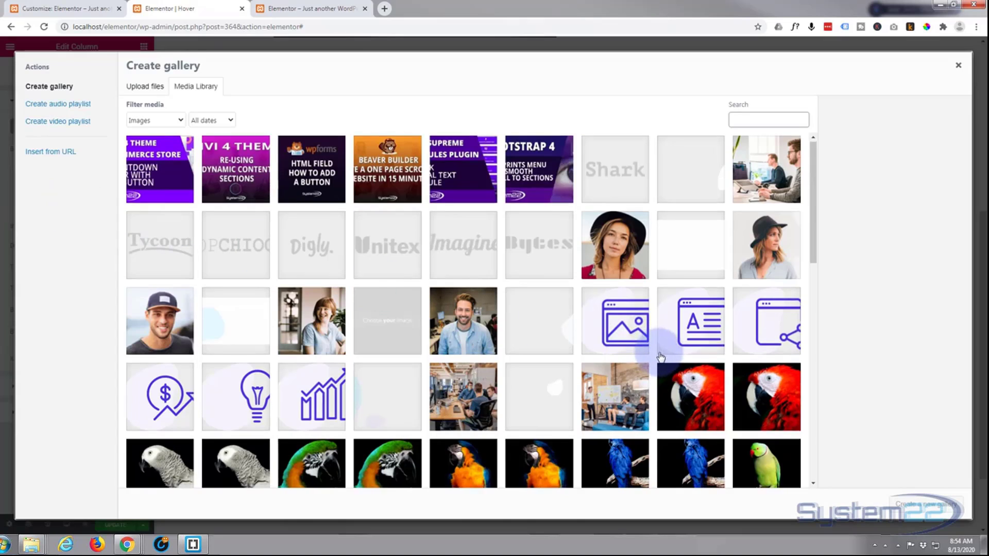
scroll(662, 359, down, 6)
click(762, 317)
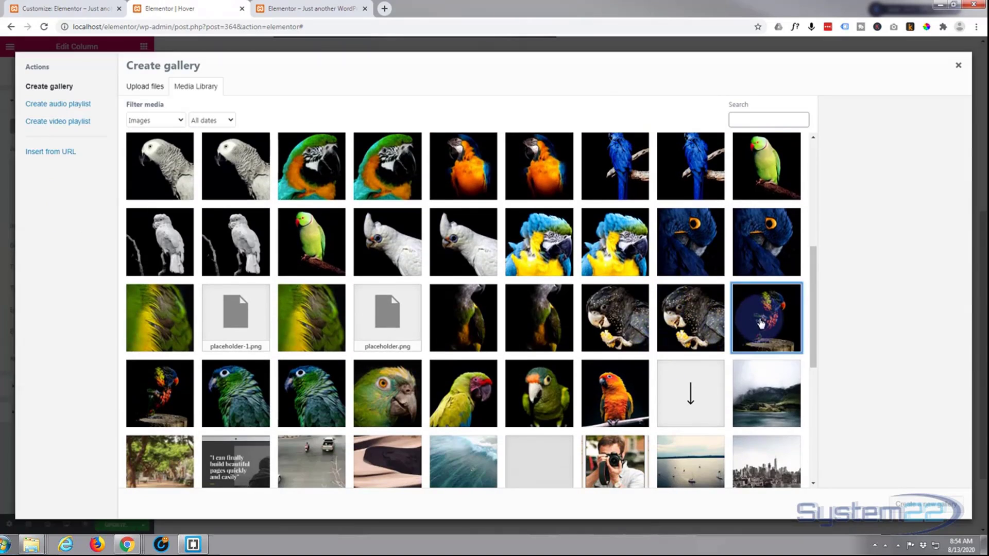
click(929, 507)
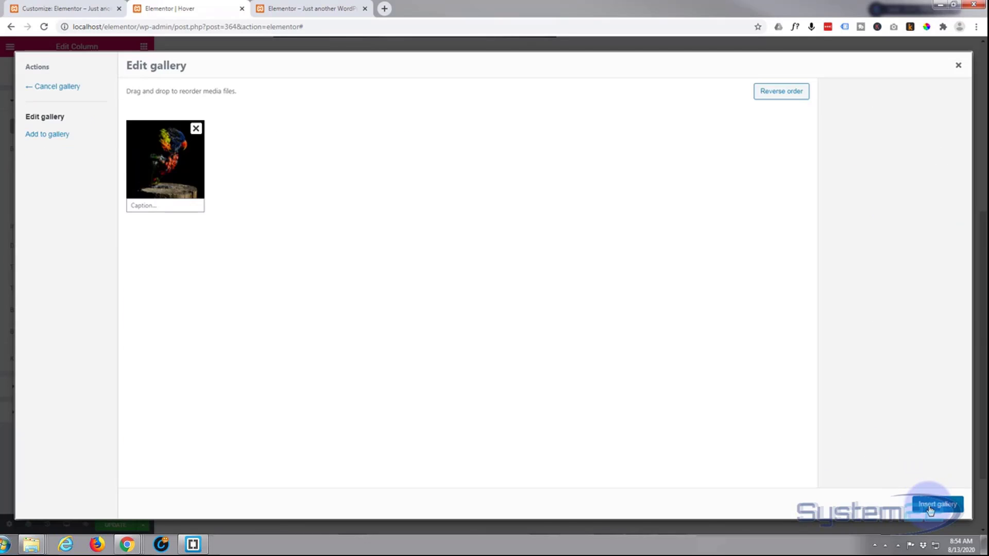
click(930, 507)
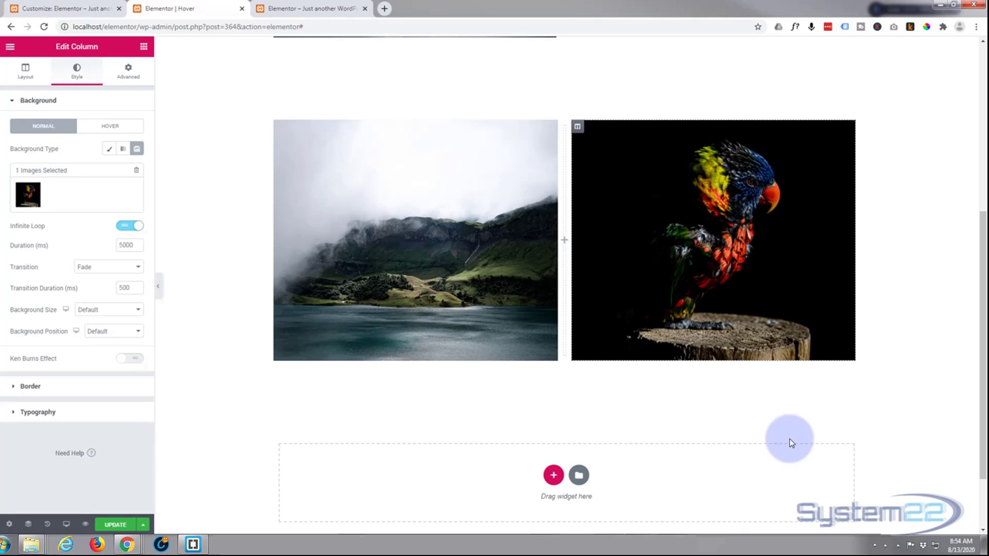
Step: Set the parrot column's padding to 0 on all sides
mouse_move(736, 320)
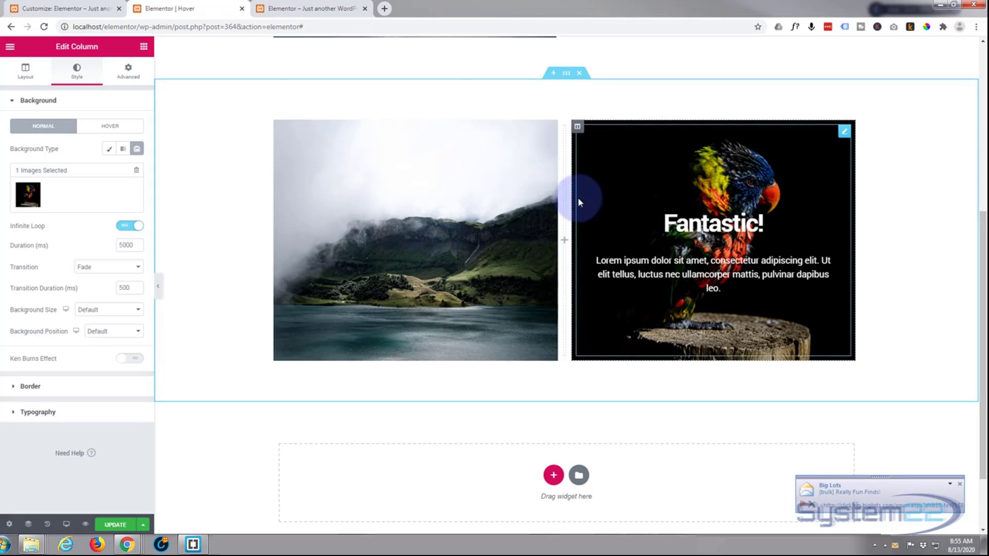
click(130, 75)
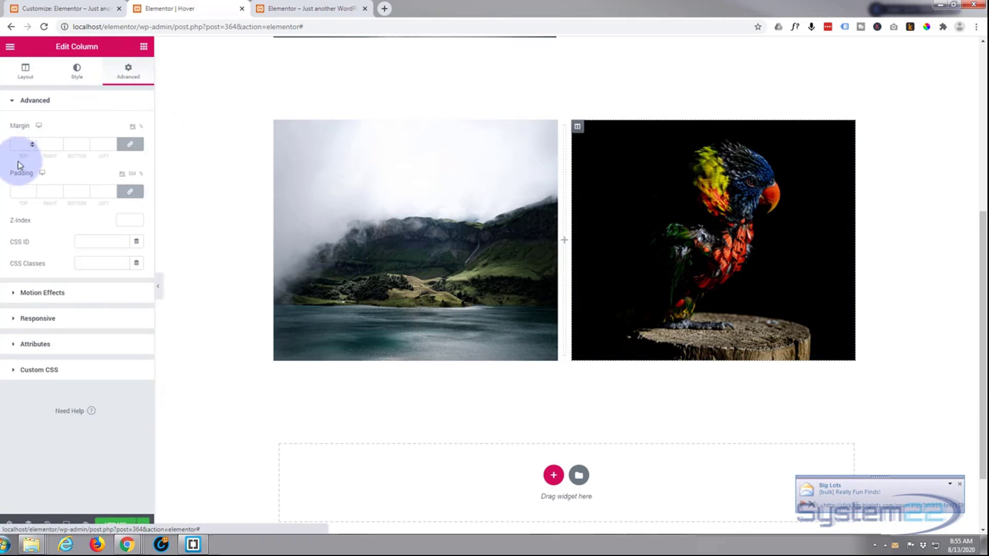
text(0)
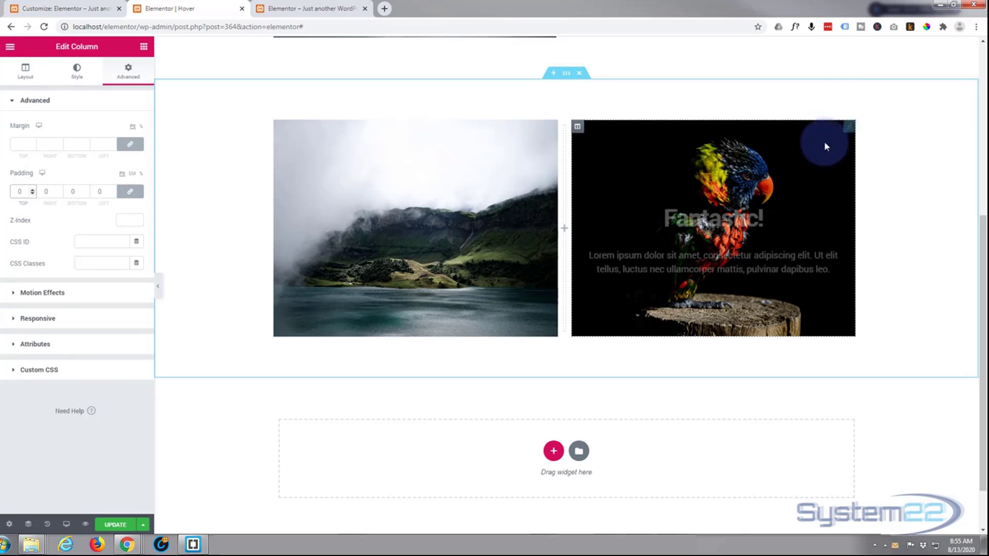
Step: Give the text widget in the parrot column a classic background in white, #FFFFFF
click(849, 130)
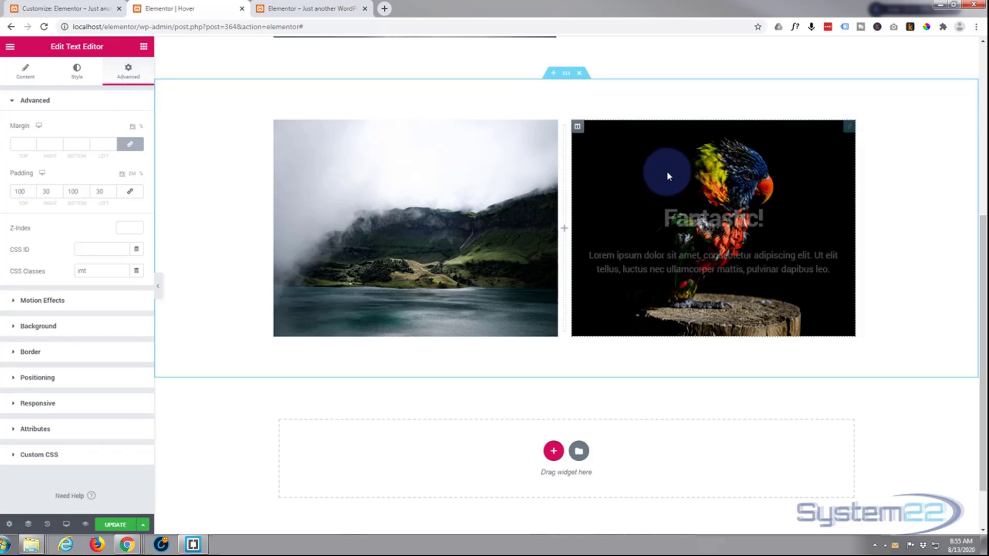
click(13, 331)
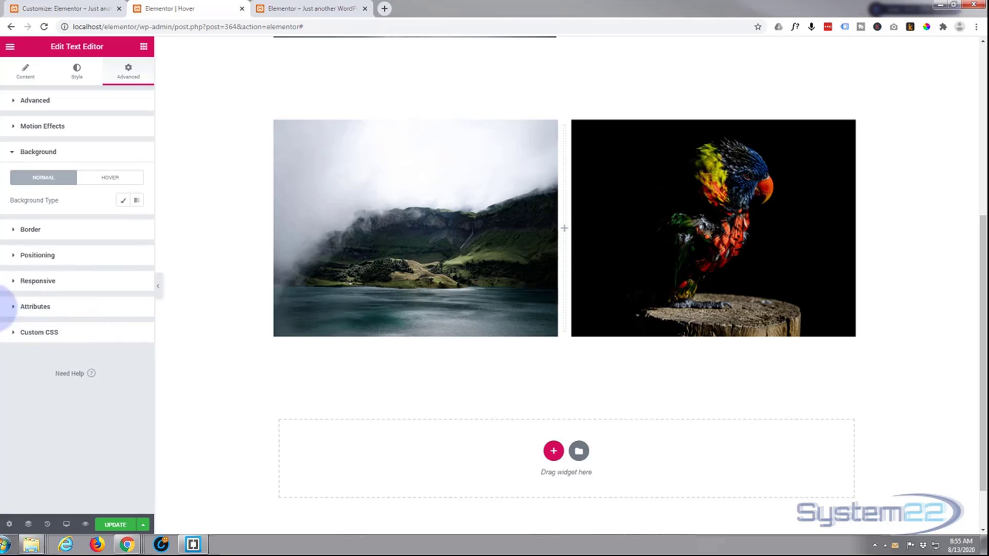
click(124, 201)
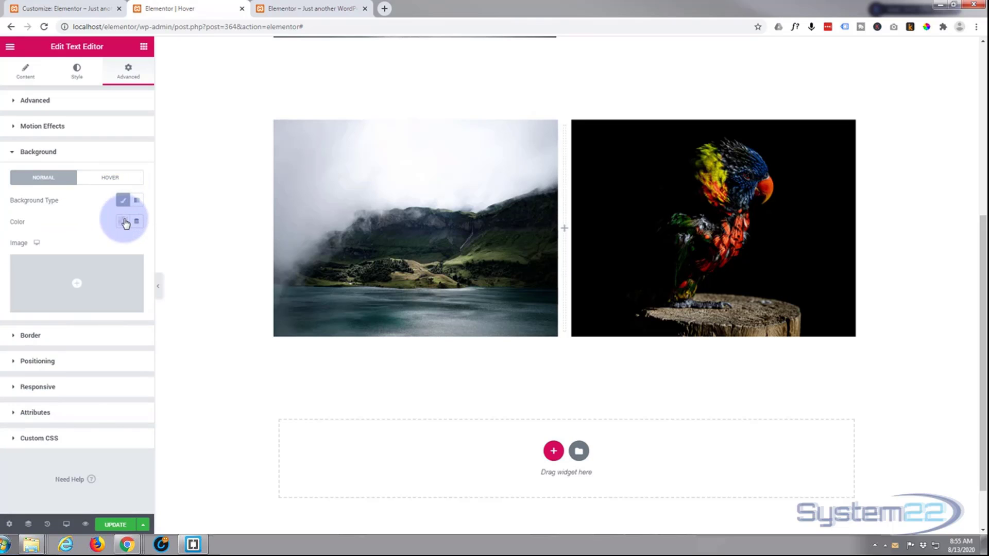
click(123, 222)
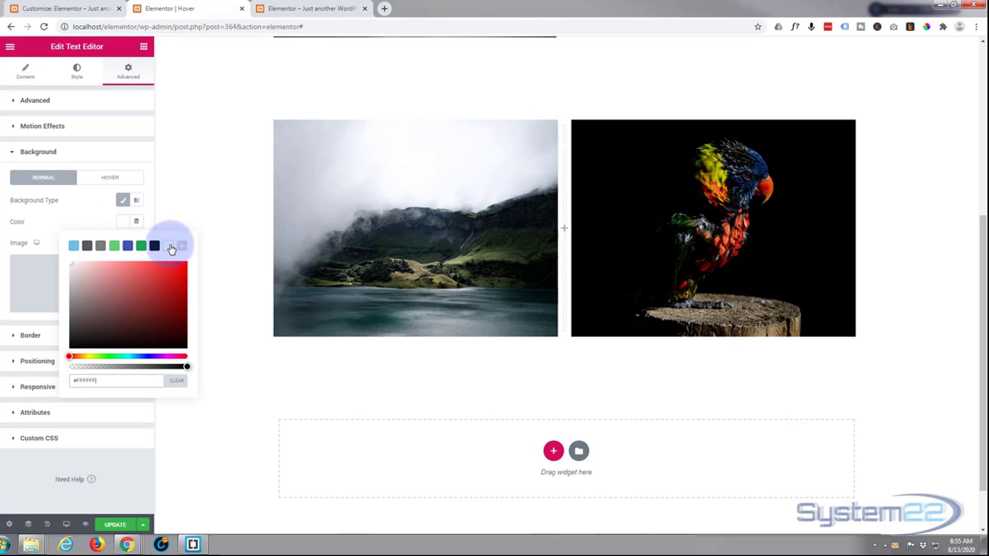
click(55, 218)
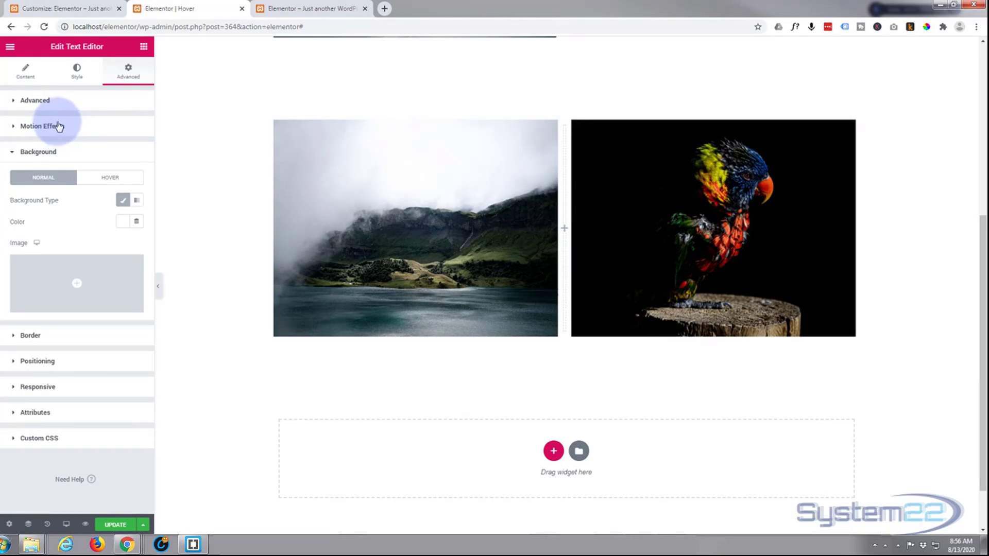
Step: Change the parrot column's text color to dark grey, #54595F
click(77, 69)
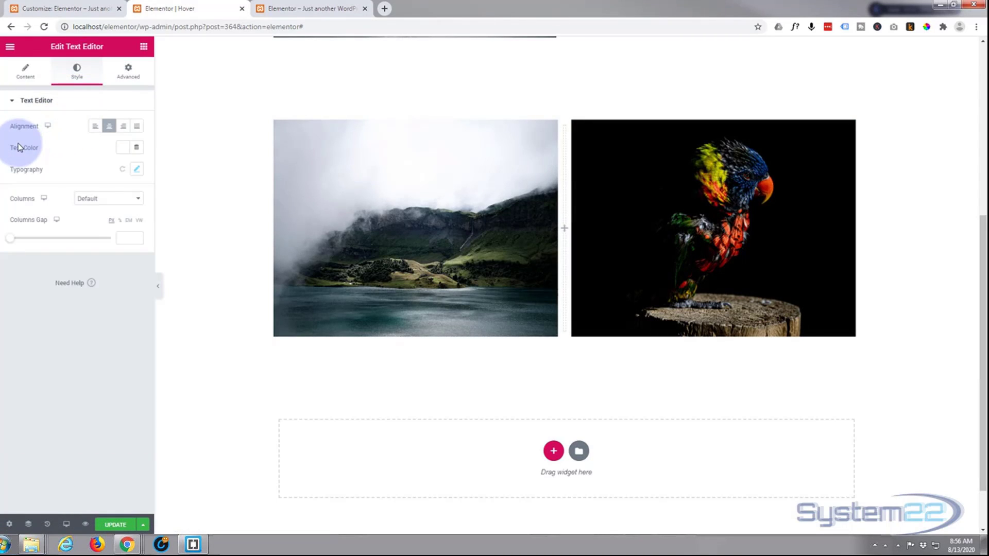
click(122, 148)
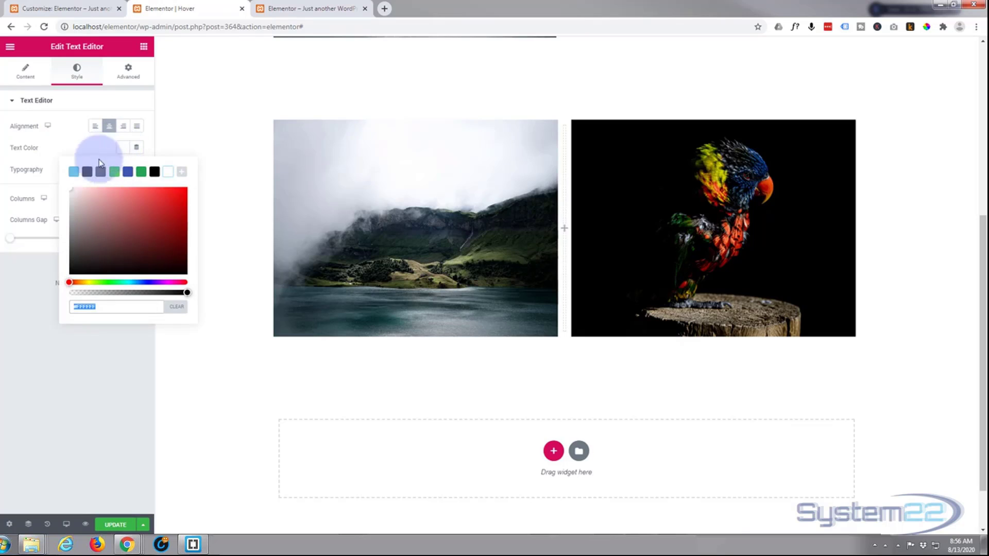
click(87, 173)
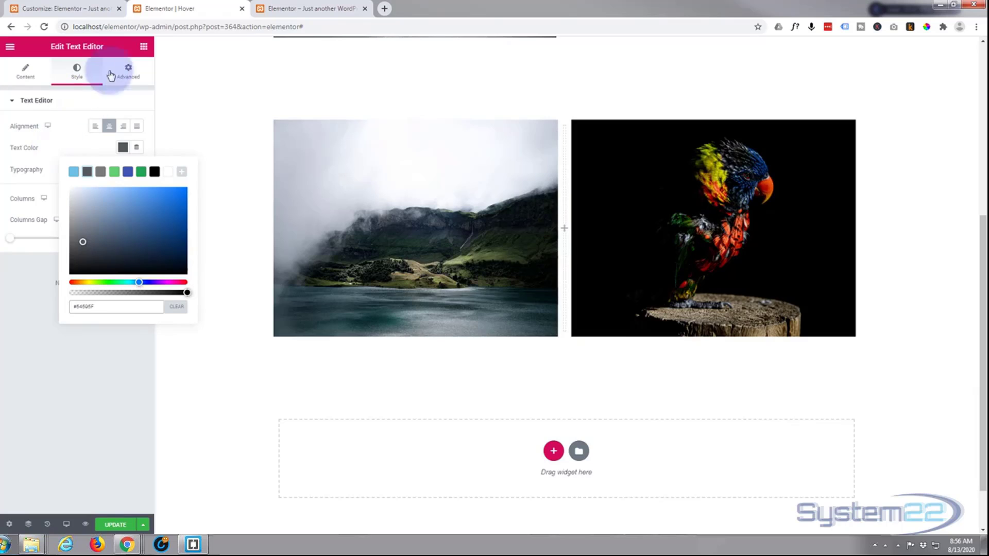
Step: Replace the CSS class of the parrot column's text widget with tti
click(129, 71)
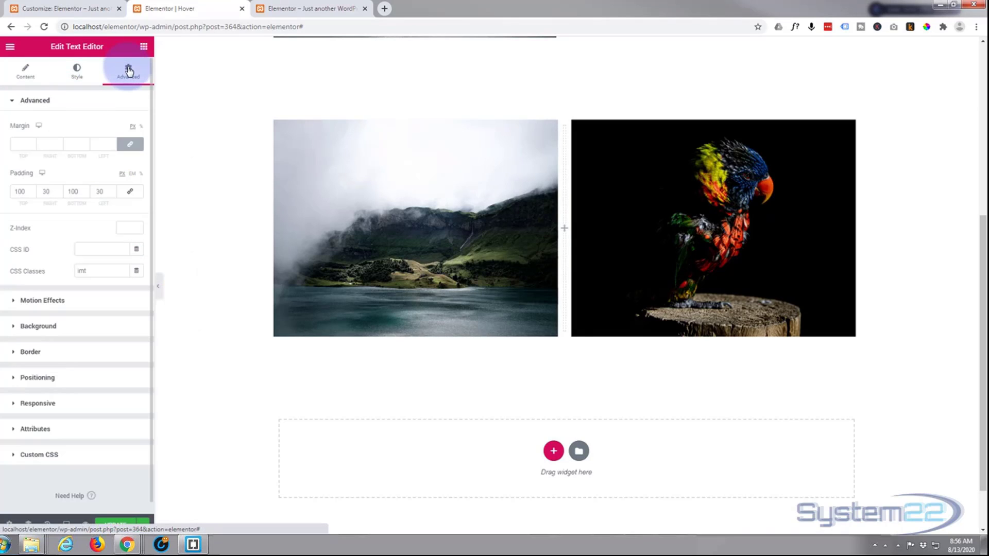
scroll(26, 381, down, 1)
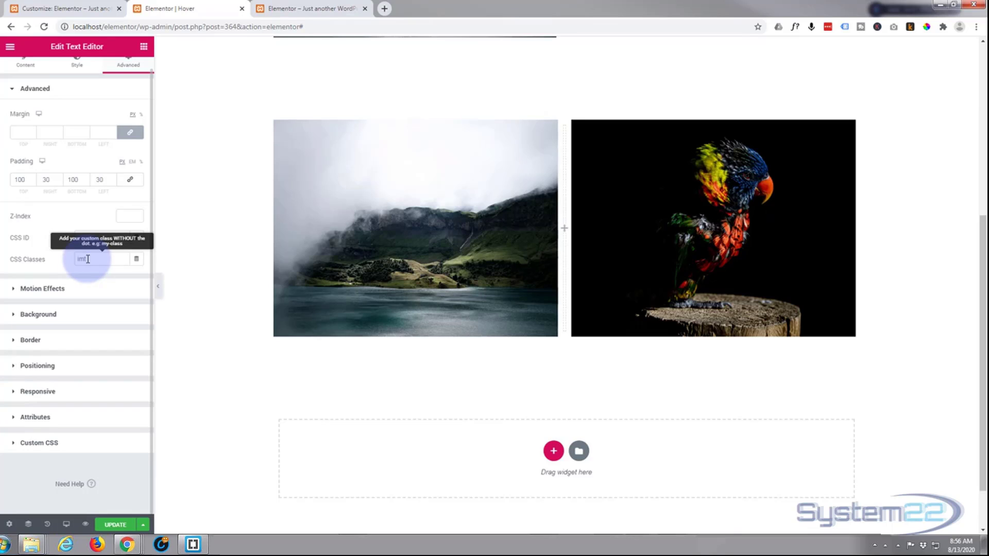
drag(92, 258, 71, 258)
text(tti)
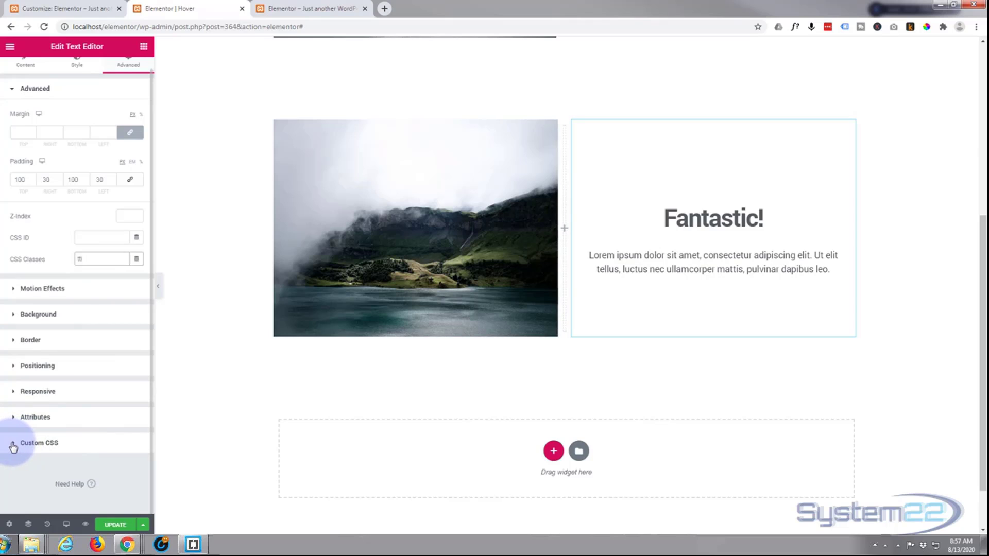
Step: Rename both selectors in the parrot text widget's custom CSS to .tti and .tti:hover
click(13, 444)
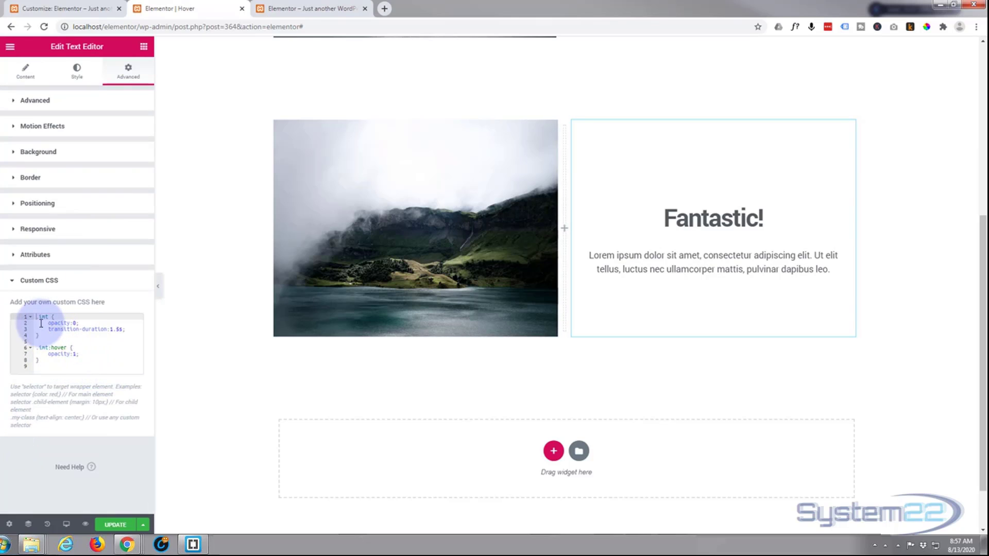
drag(40, 316, 49, 316)
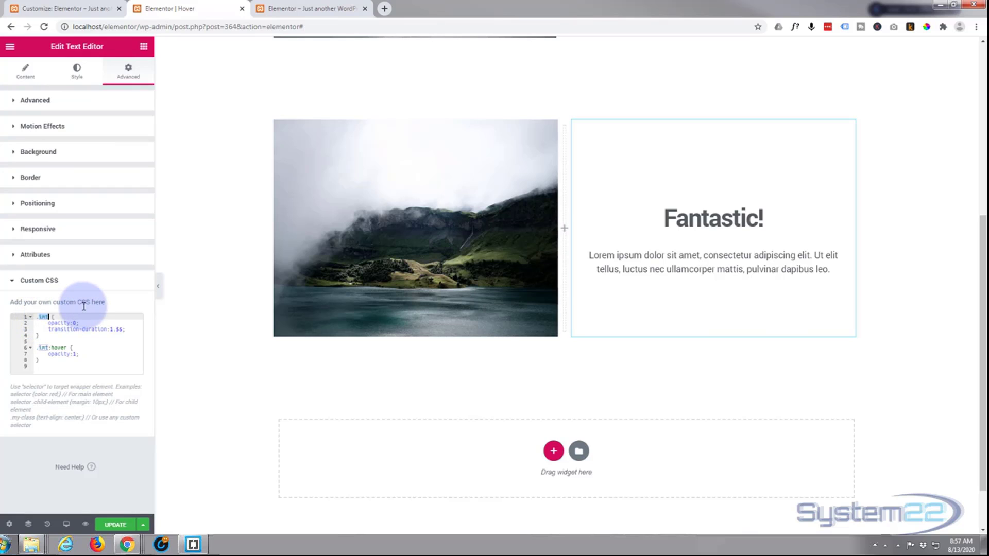
text(tt)
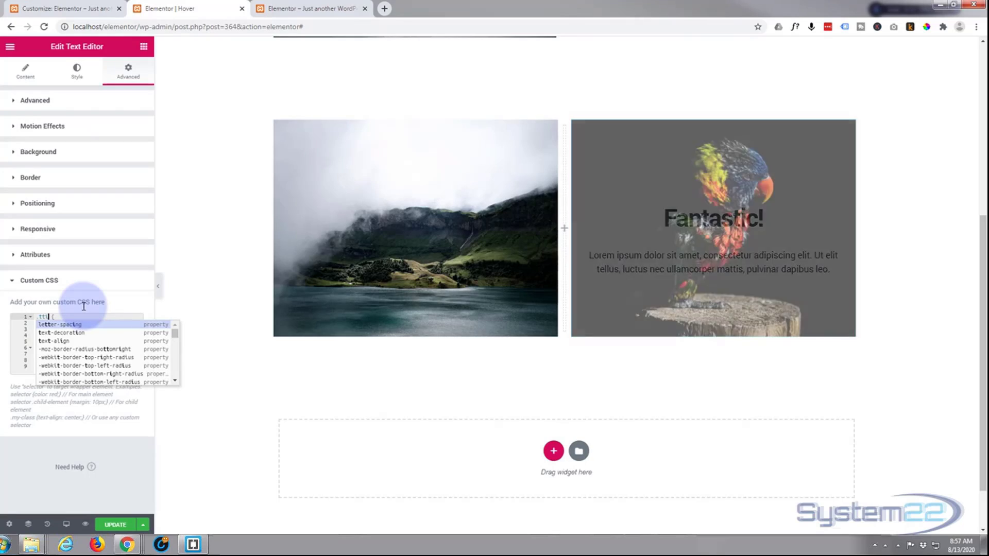
click(48, 339)
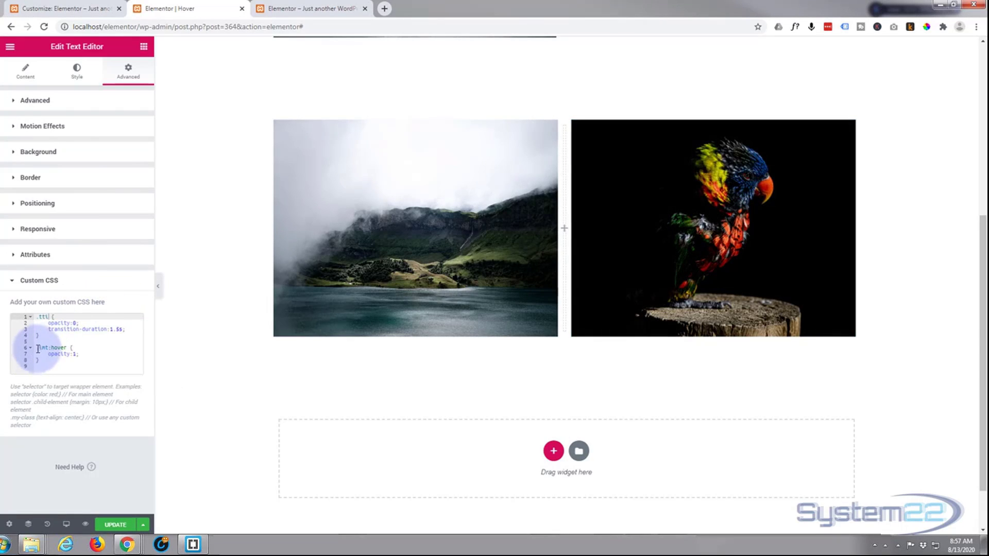
drag(39, 348, 44, 348)
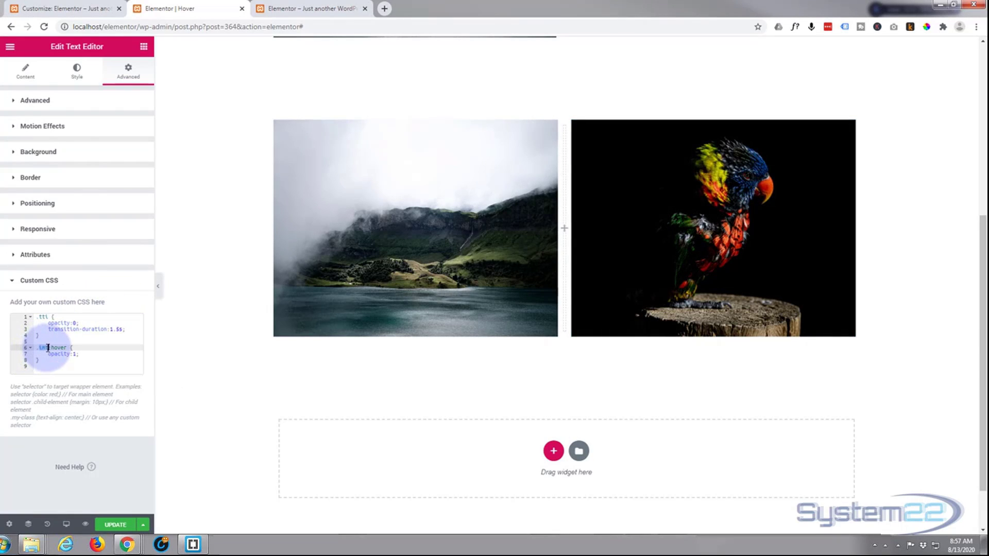
text(ttl)
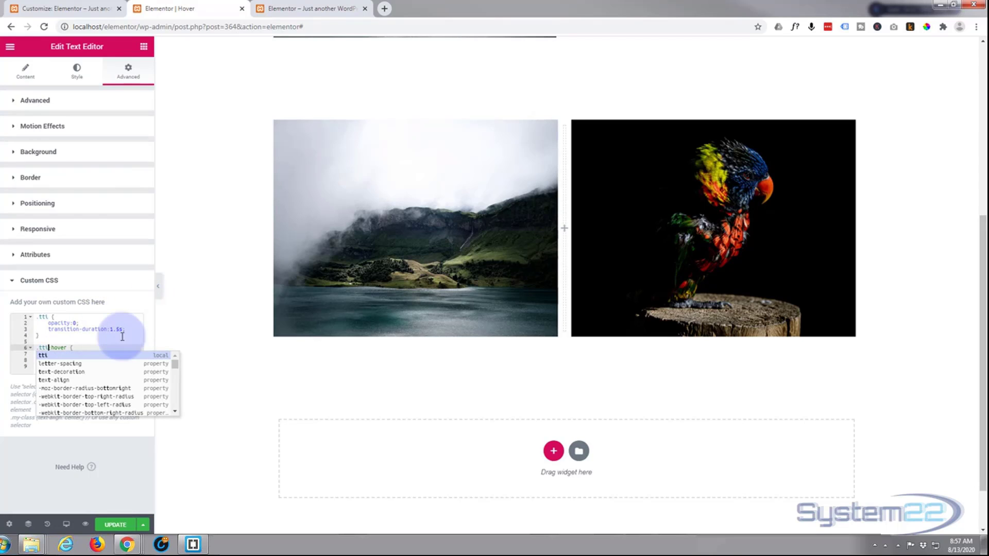
click(118, 335)
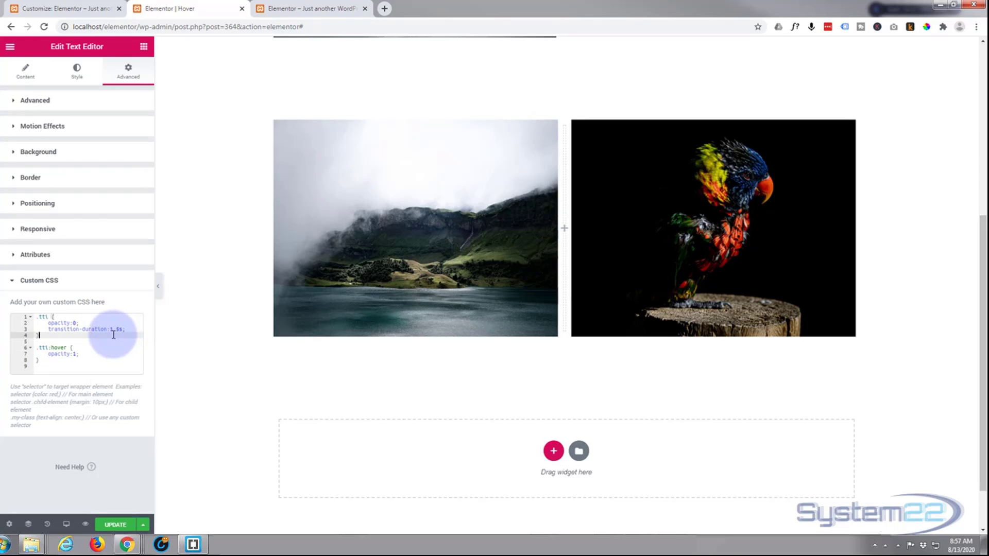
Step: Reverse the fade in the custom CSS by setting opacity to 1 for .tti and 0 for .tti:hover
click(75, 323)
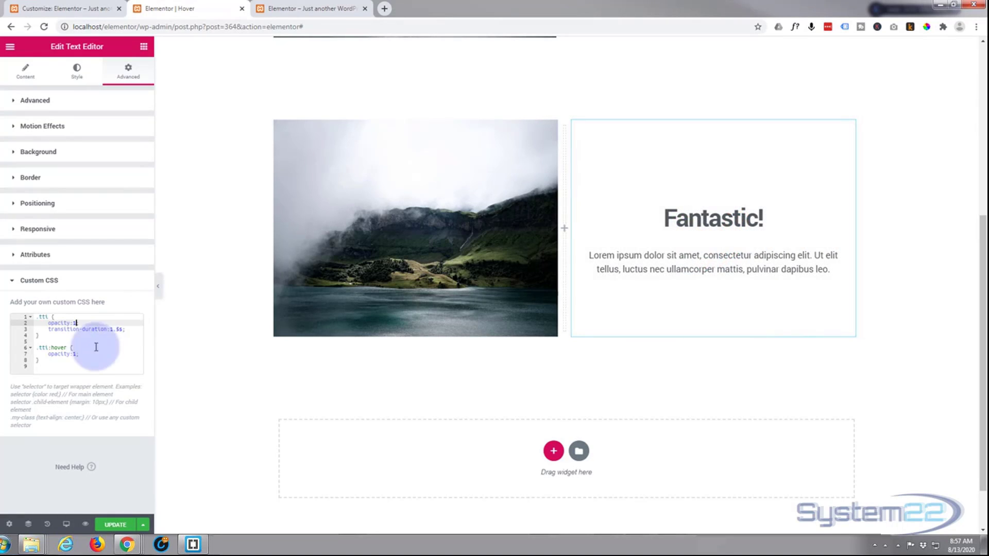
double_click(75, 354)
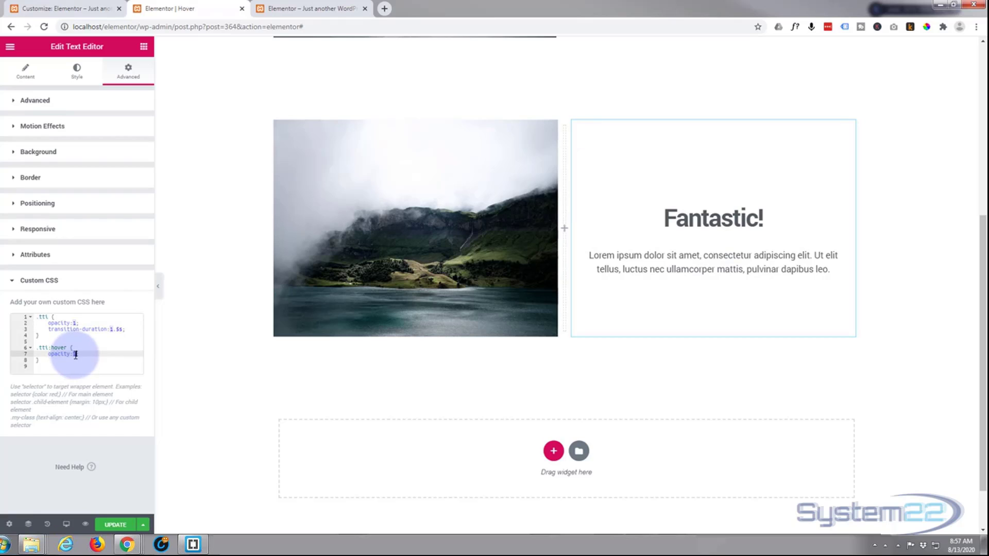
text(0;)
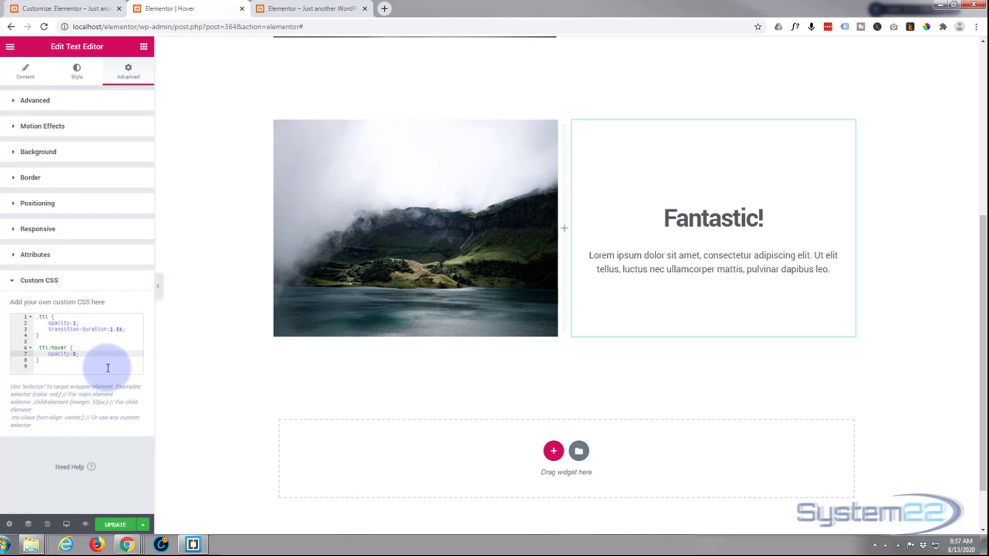
Step: Update the page and preview the hover effects of both image columns on the live site
mouse_move(790, 259)
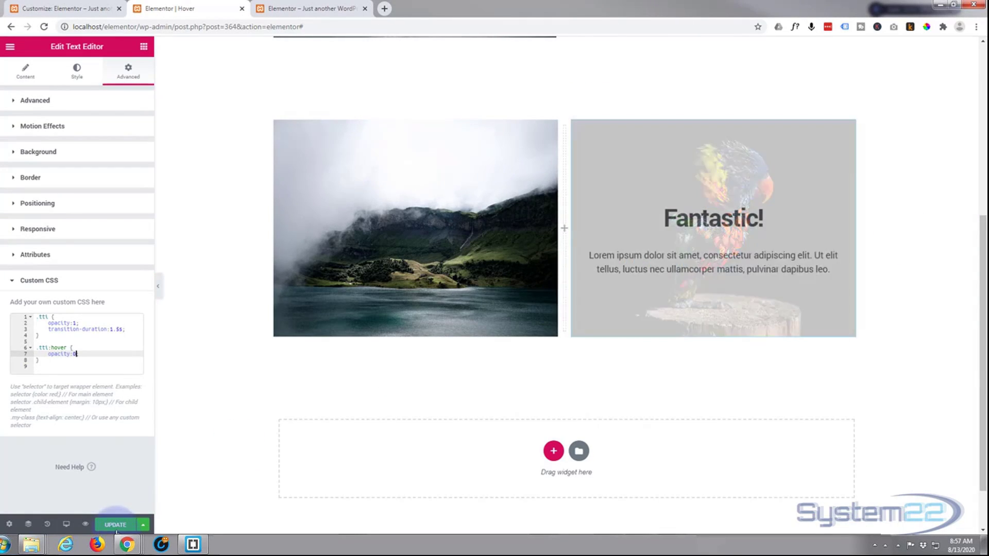
click(116, 525)
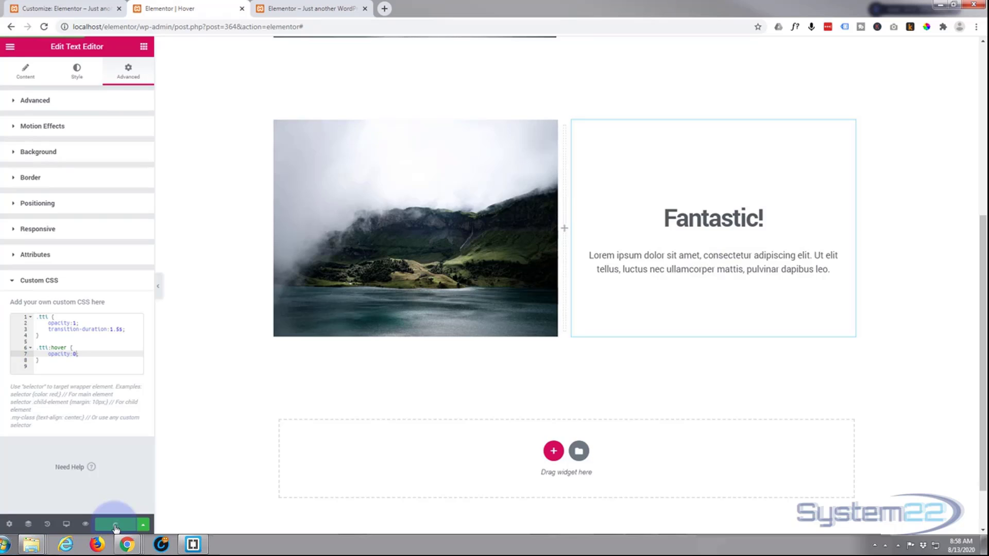
click(85, 525)
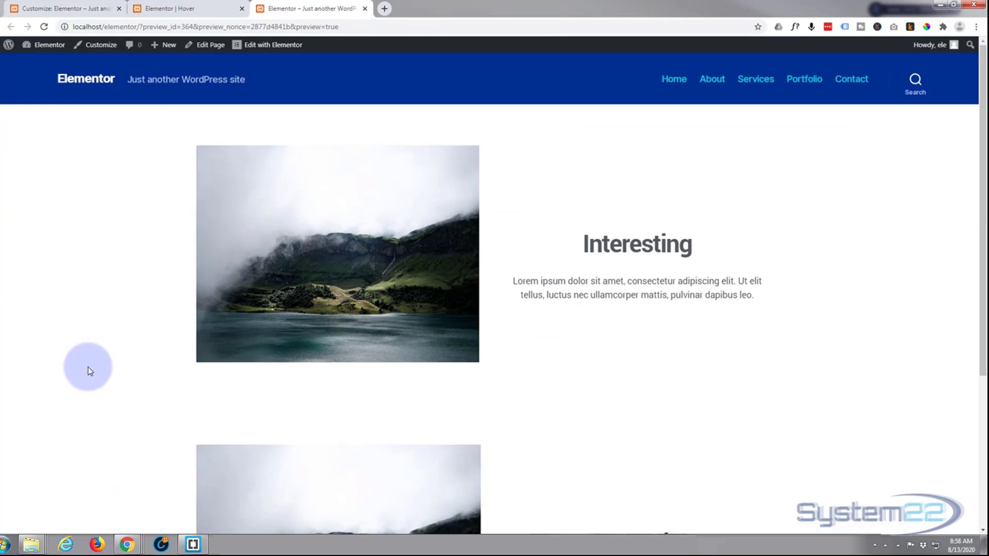
scroll(88, 367, down, 4)
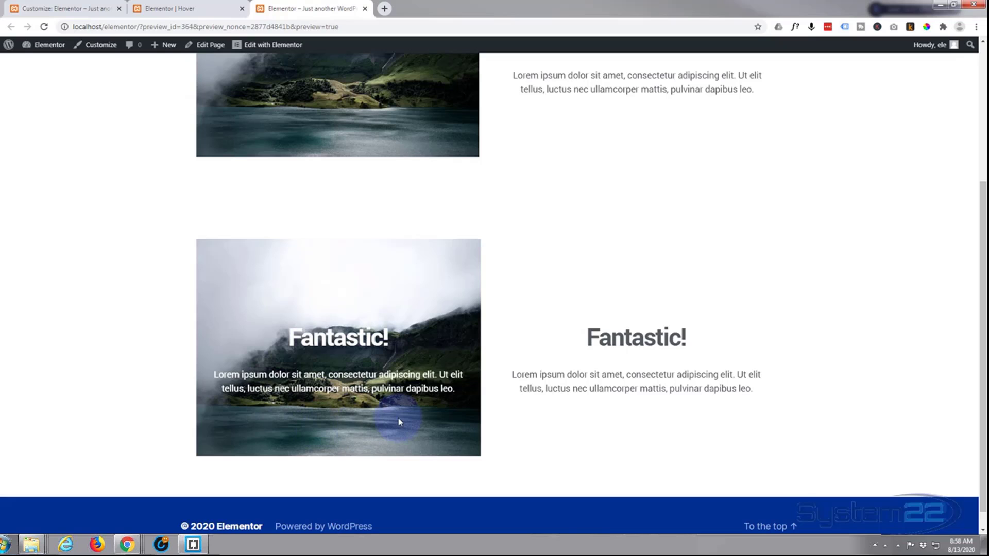
Step: Give the lake column's text widget a classic background in semi-transparent black, #0000004D, and update the page
click(182, 5)
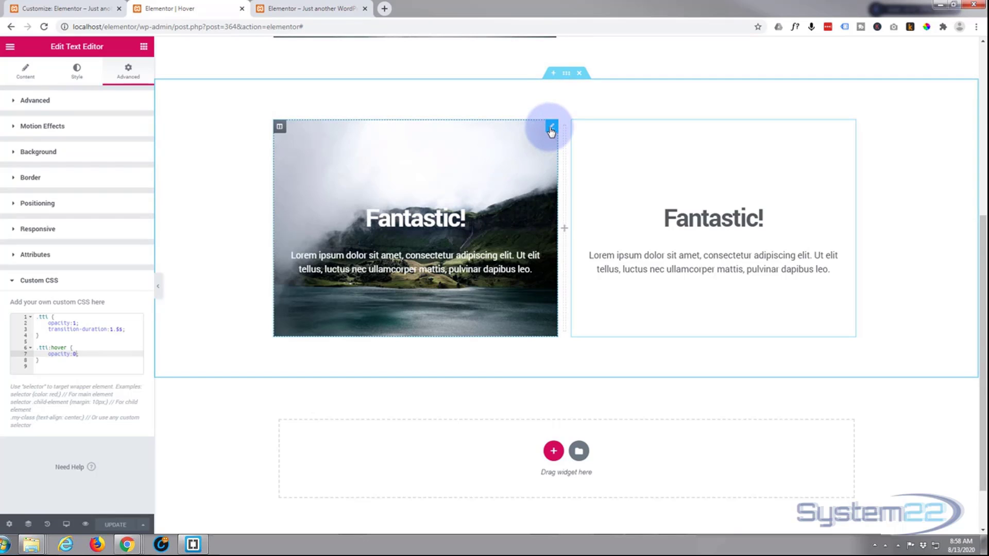
click(551, 128)
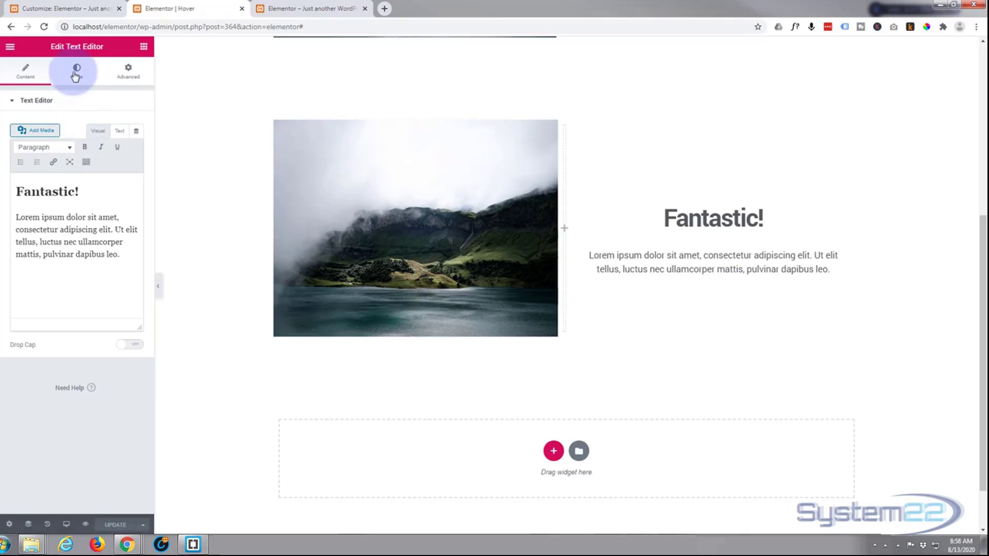
click(126, 77)
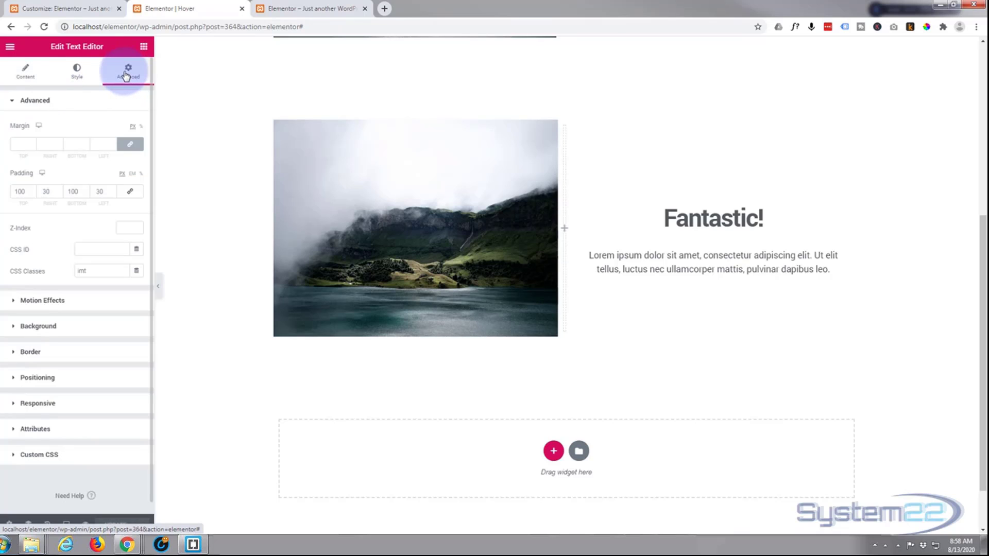
click(15, 327)
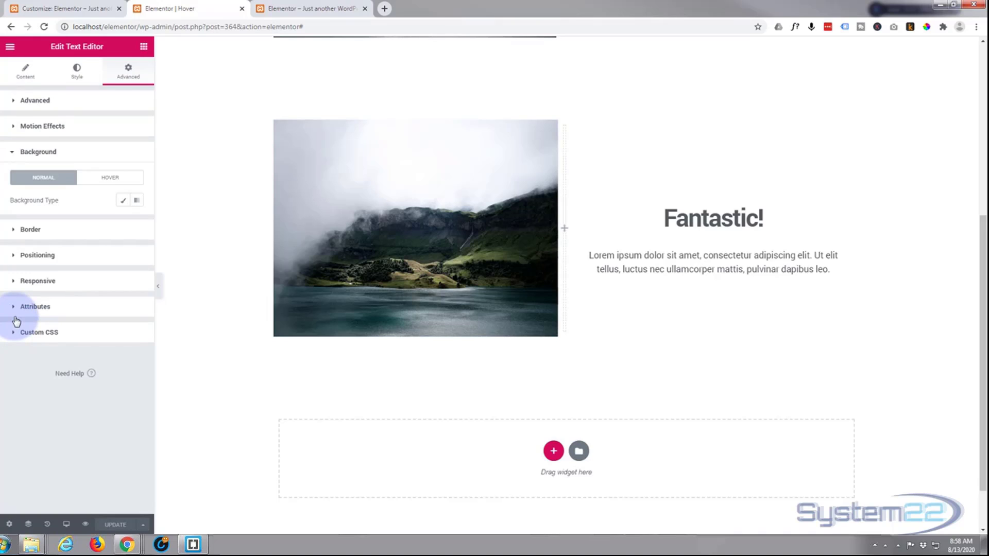
click(123, 201)
click(123, 222)
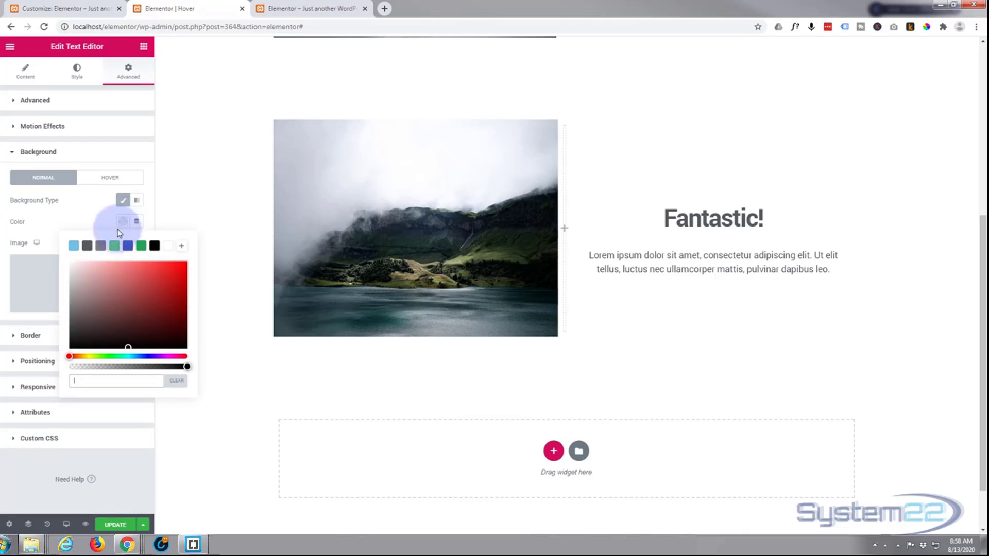
click(154, 246)
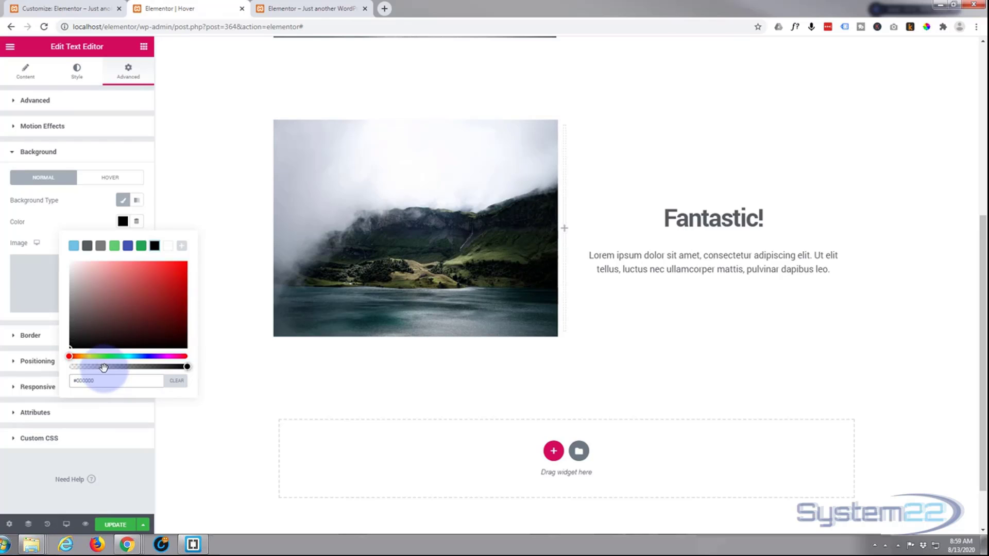
drag(101, 366, 104, 368)
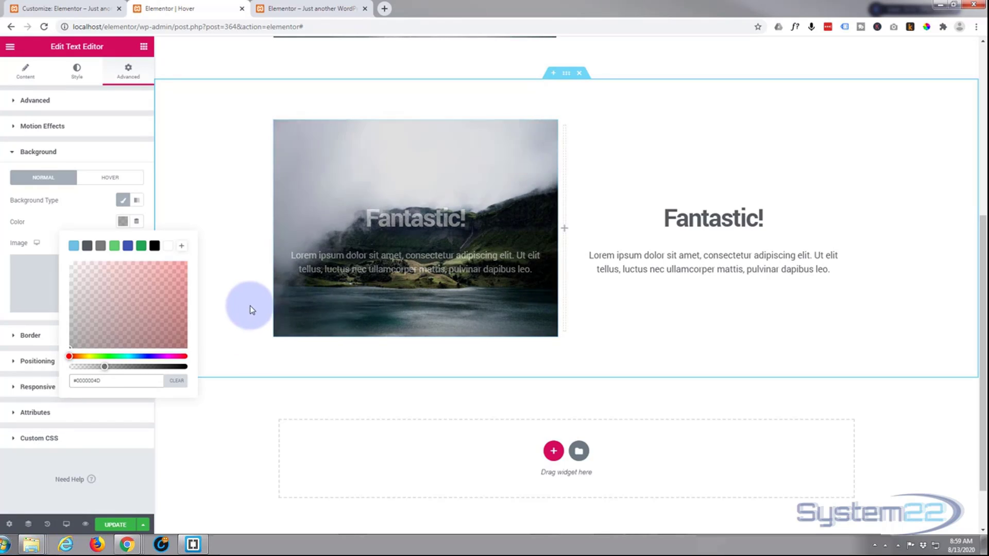
click(8, 291)
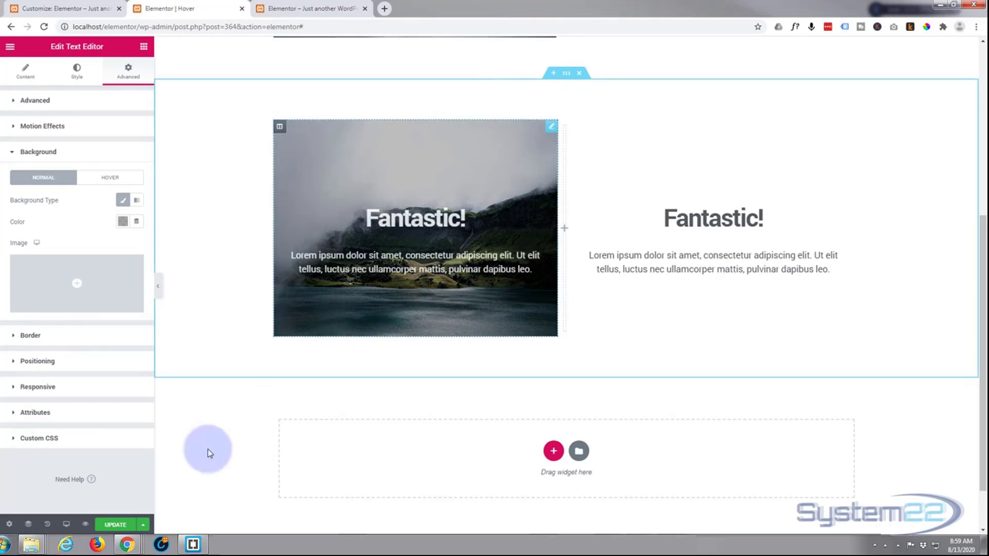
click(127, 526)
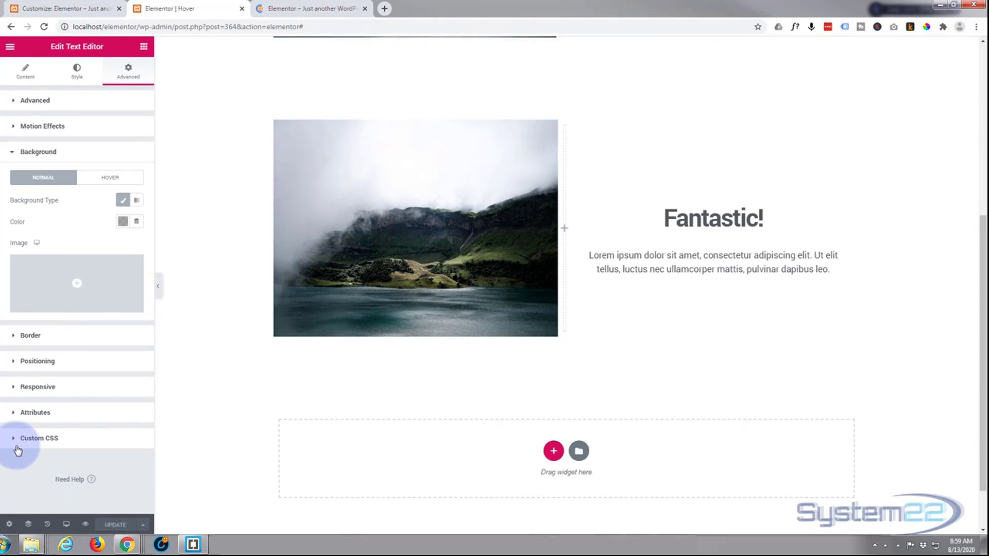
Step: Review the lake text widget's custom CSS, the theme Customizer's Additional CSS and the page preview
click(13, 440)
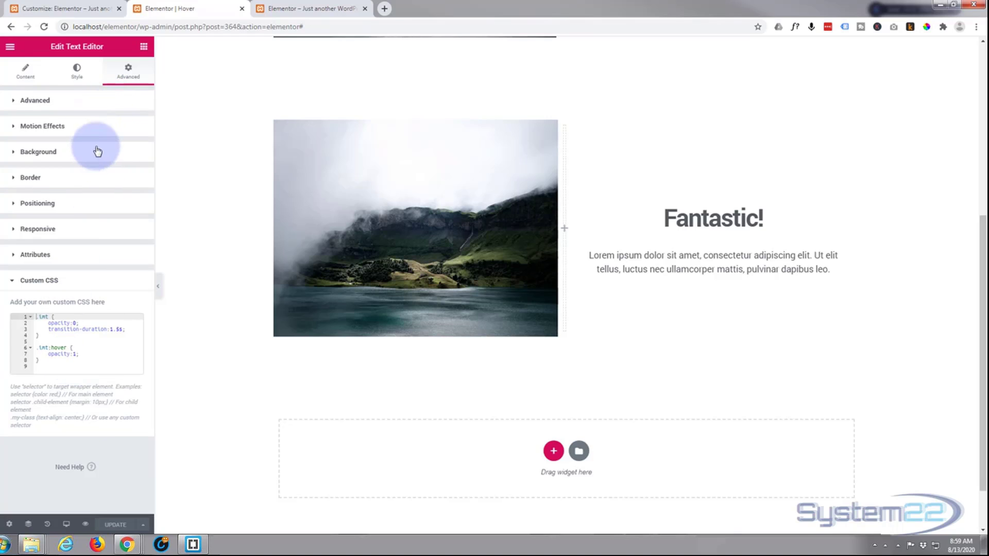
click(58, 10)
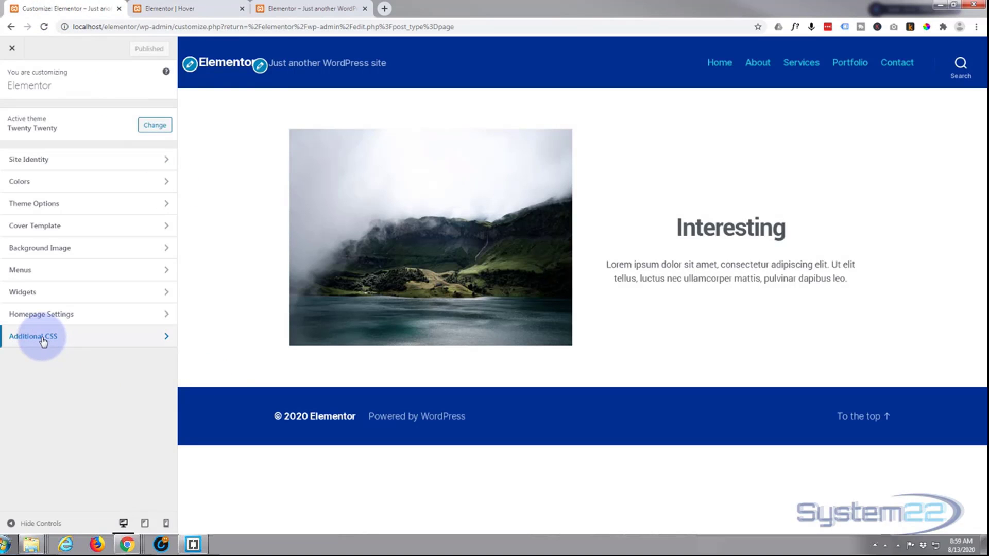
click(96, 341)
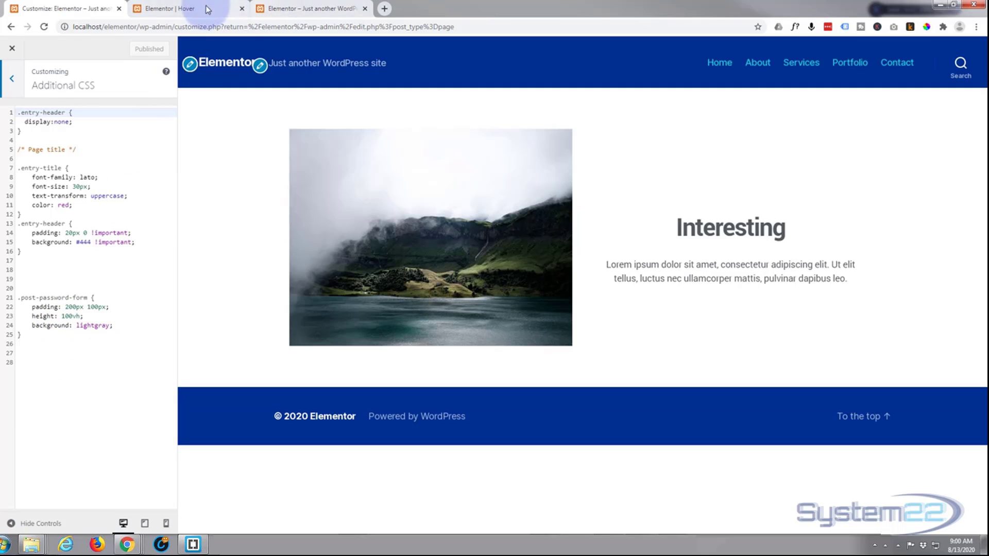
click(206, 9)
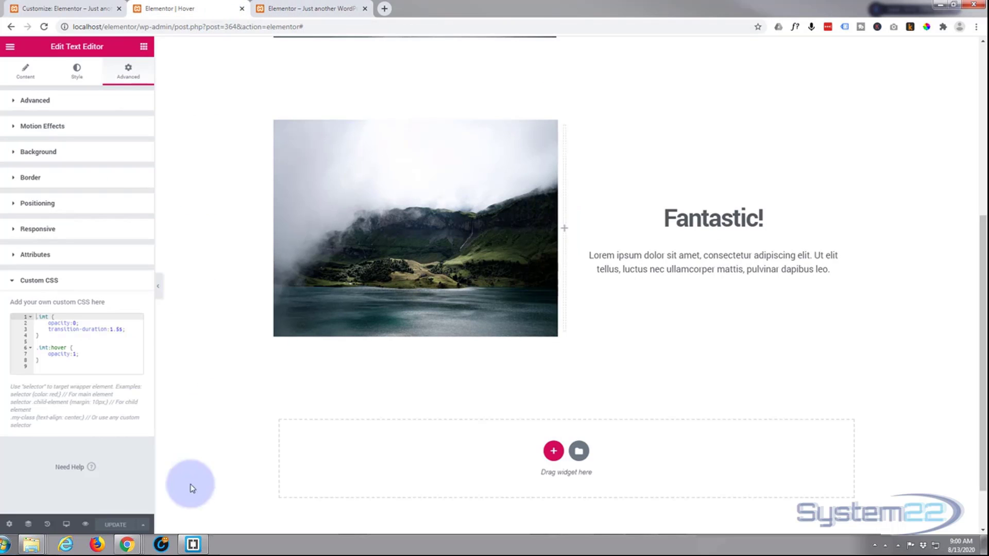
click(86, 525)
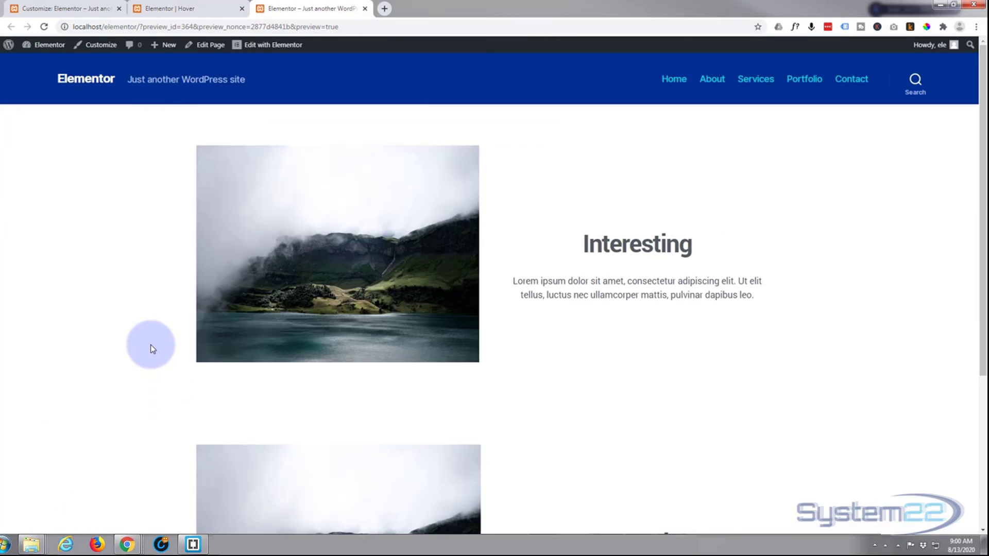
click(208, 10)
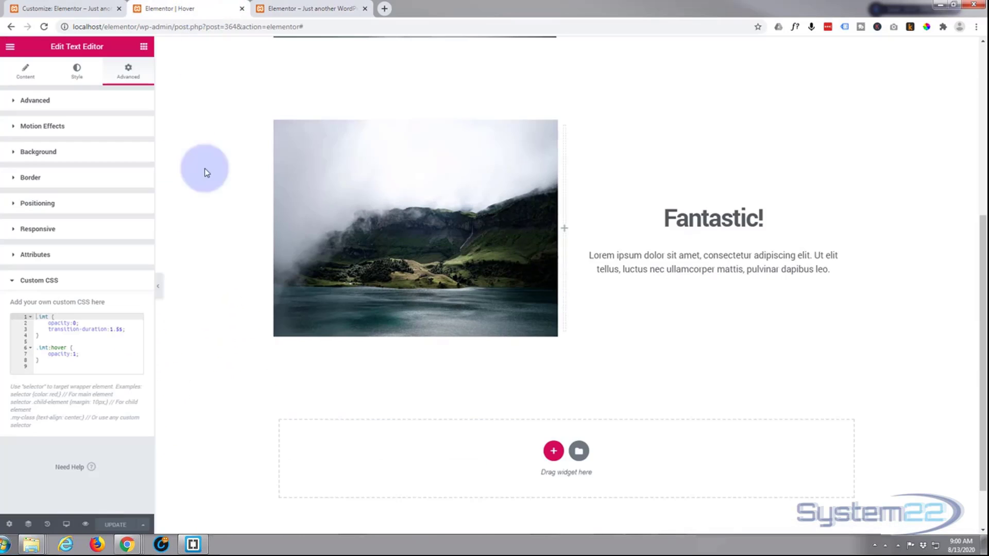
Step: Copy the .imt and .imt:hover rules, delete them from the lake text widget's custom CSS, and update the page
drag(47, 362, 34, 315)
key(ctrl+c)
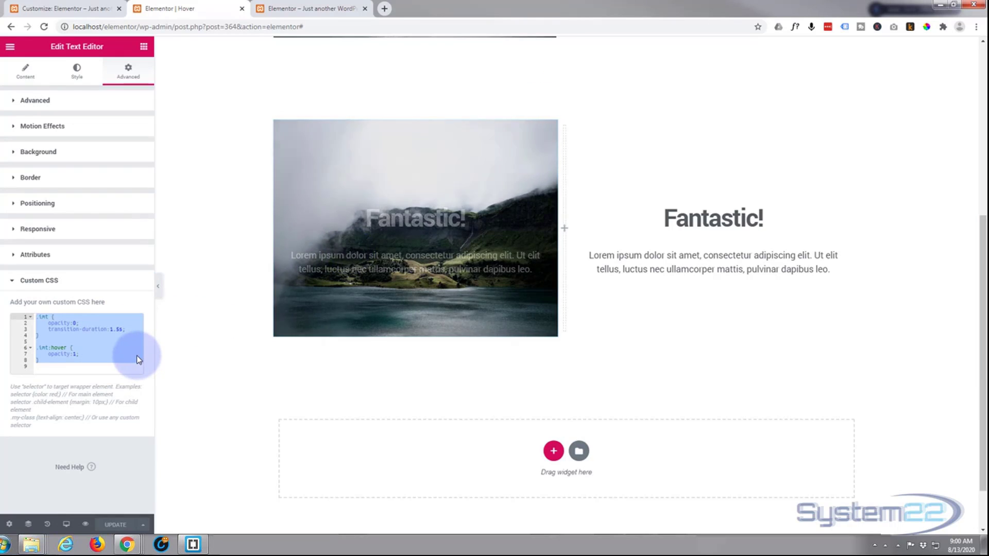
key(Delete)
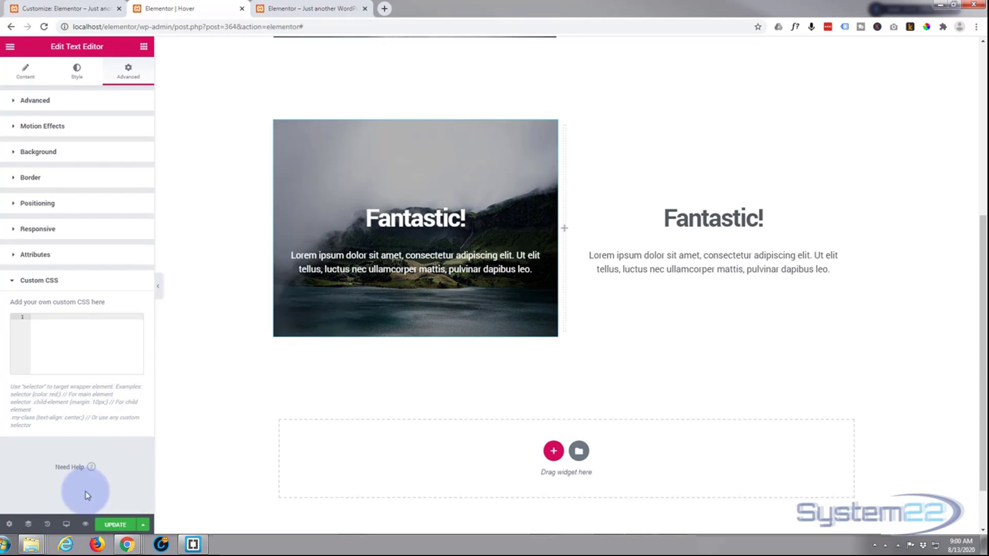
click(100, 525)
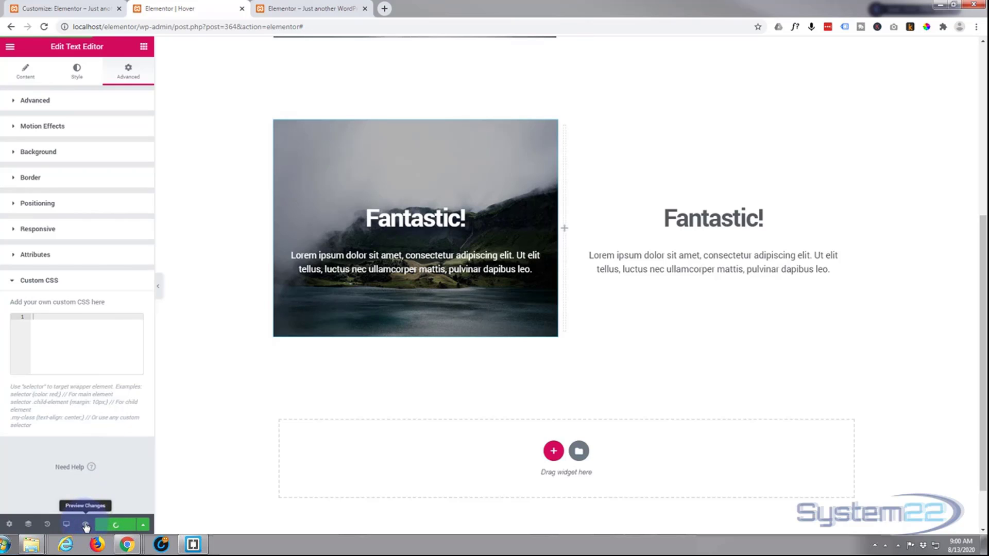
Step: Preview the updated page and check the lake column without its custom CSS
click(85, 524)
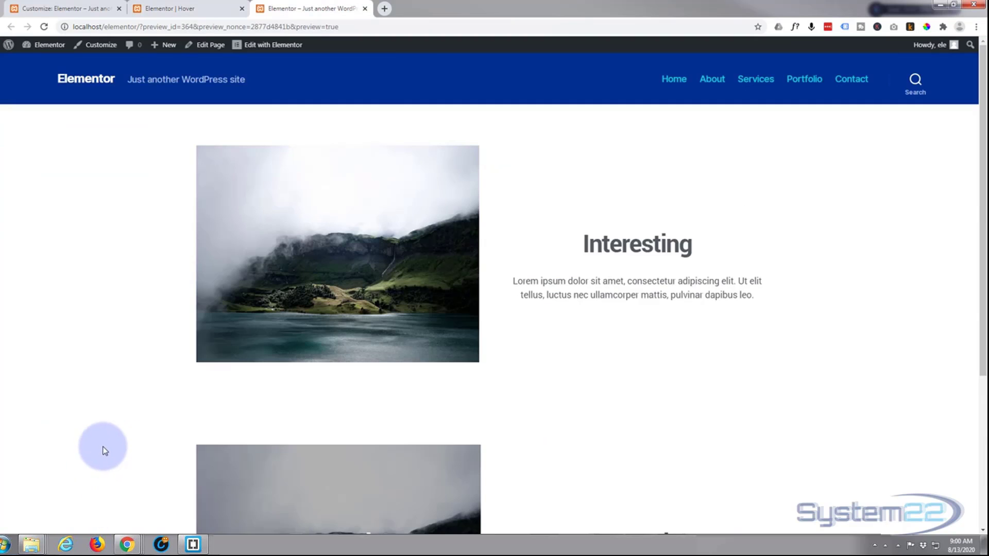
scroll(104, 451, down, 3)
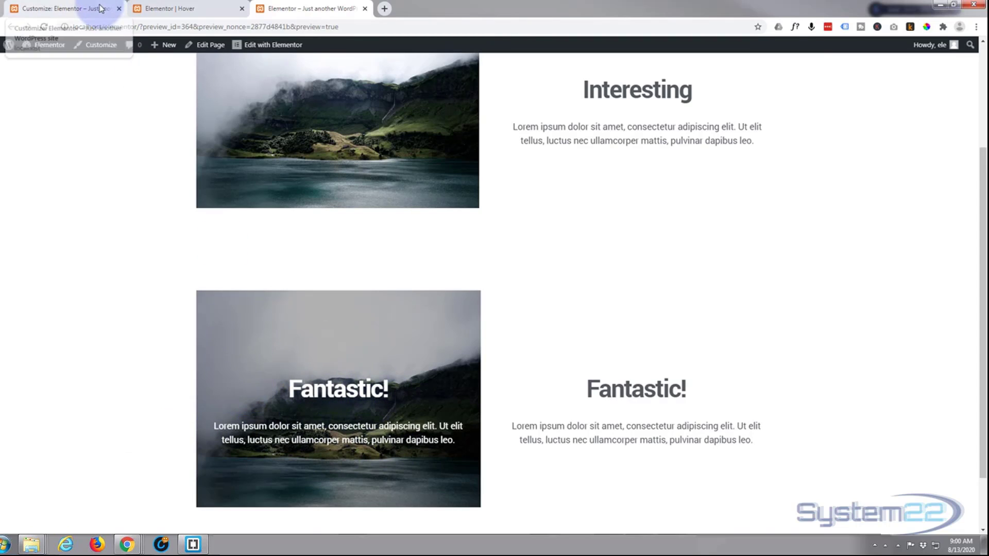
Step: In the theme's Additional CSS, add an "Image hover" comment after .post-password-form, paste the .imt and .imt:hover rules below it, and publish
click(73, 10)
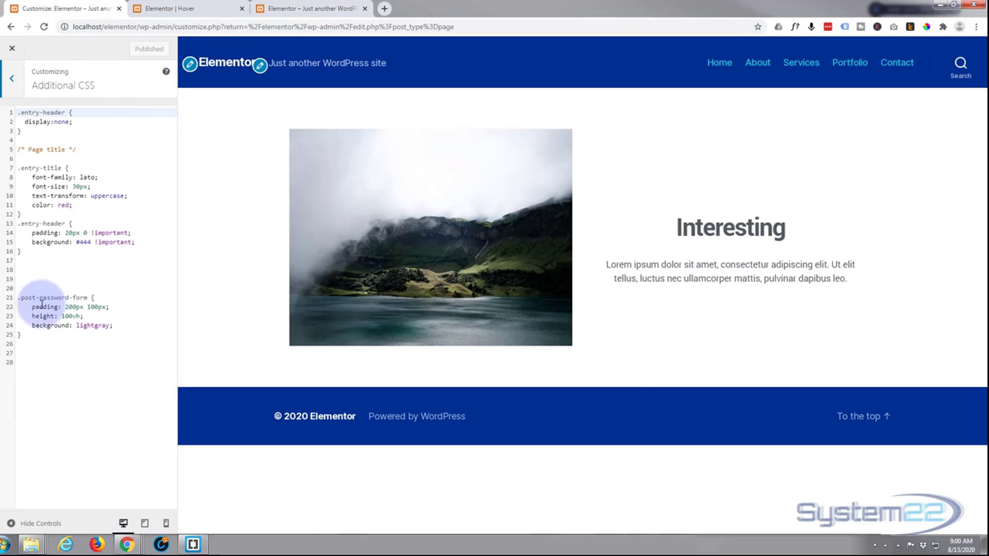
click(22, 337)
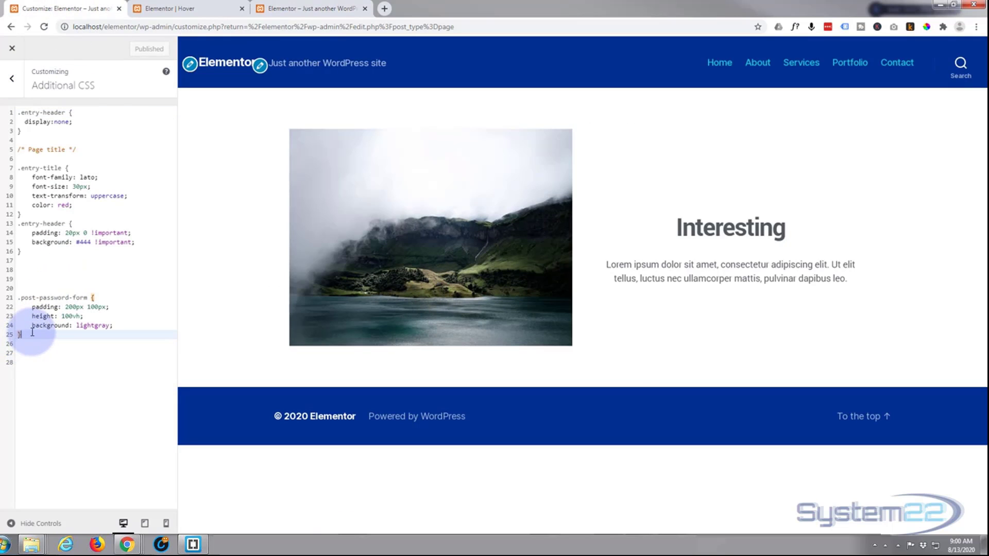
key(Return)
key(Return)
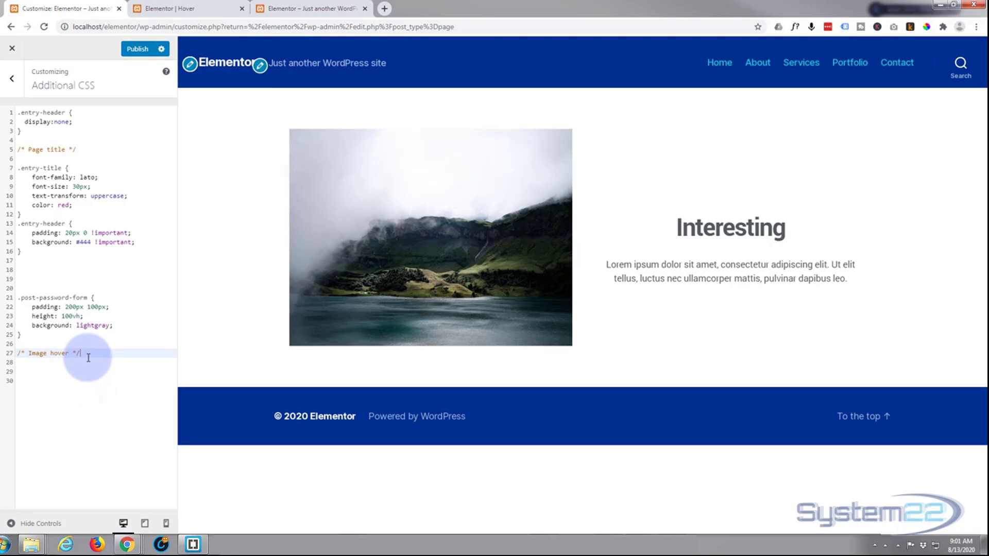
key(Return)
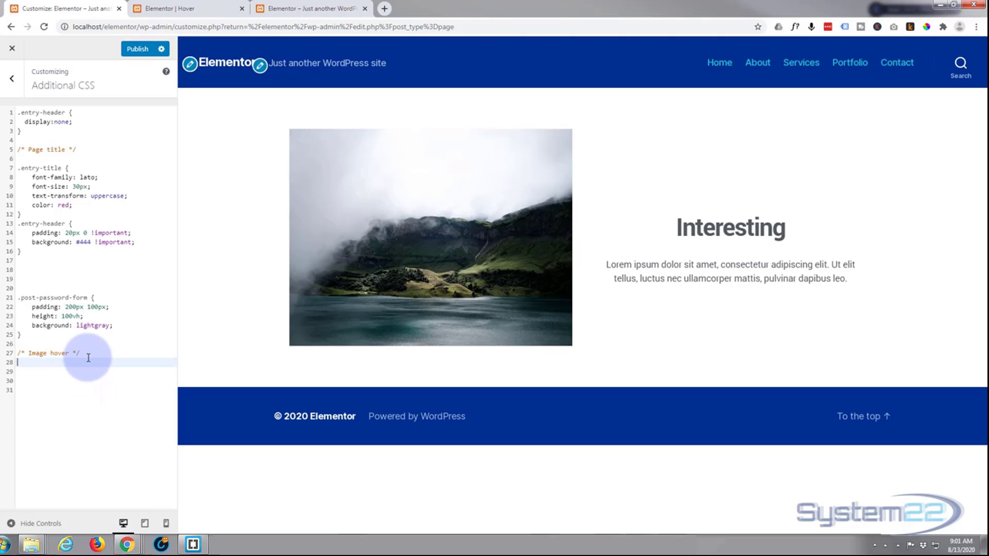
key(Return)
key(ctrl+v)
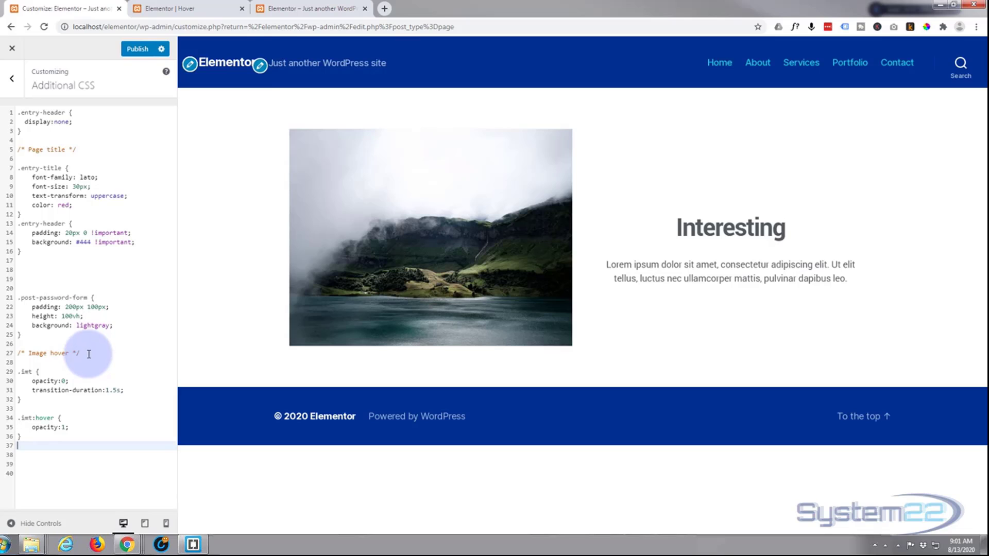
click(138, 51)
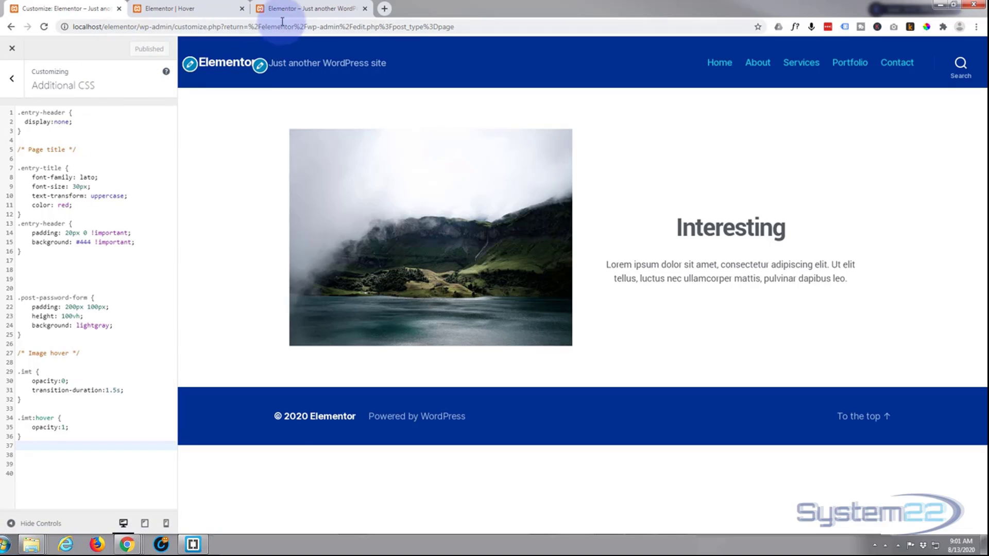
Step: Reload the page preview to check the lake column's hover effect with the published CSS
click(310, 9)
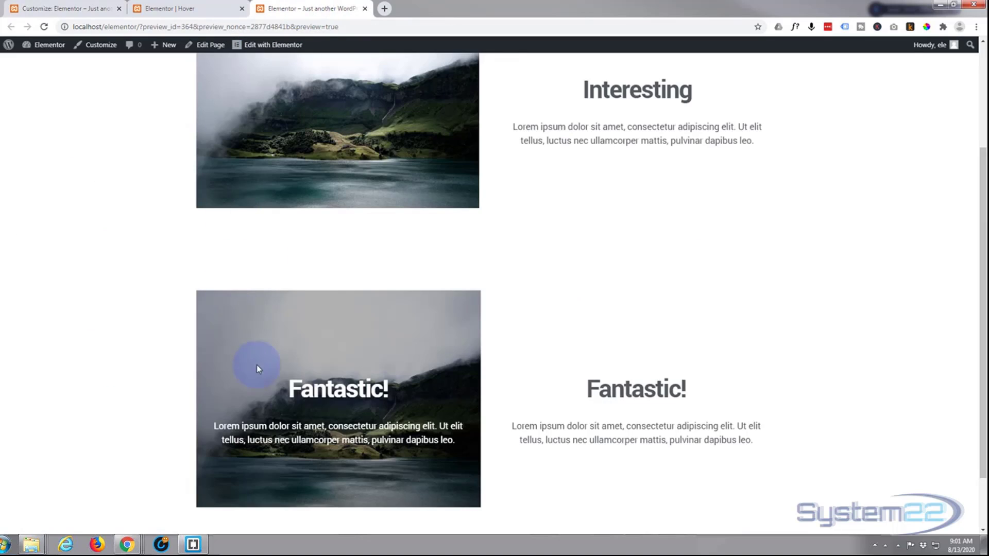
click(44, 27)
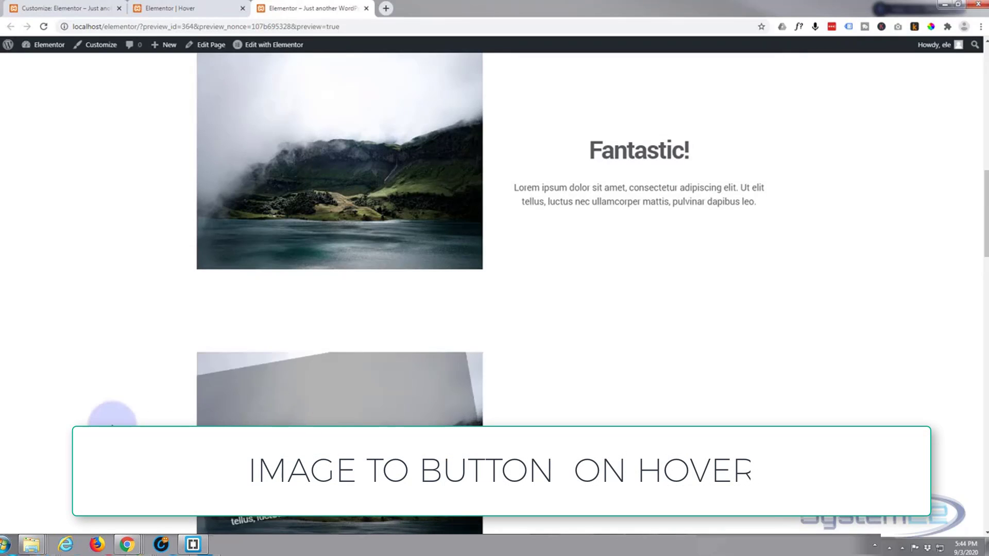
Step: View the car image column in the page preview and test its hover button
scroll(71, 384, up, 10)
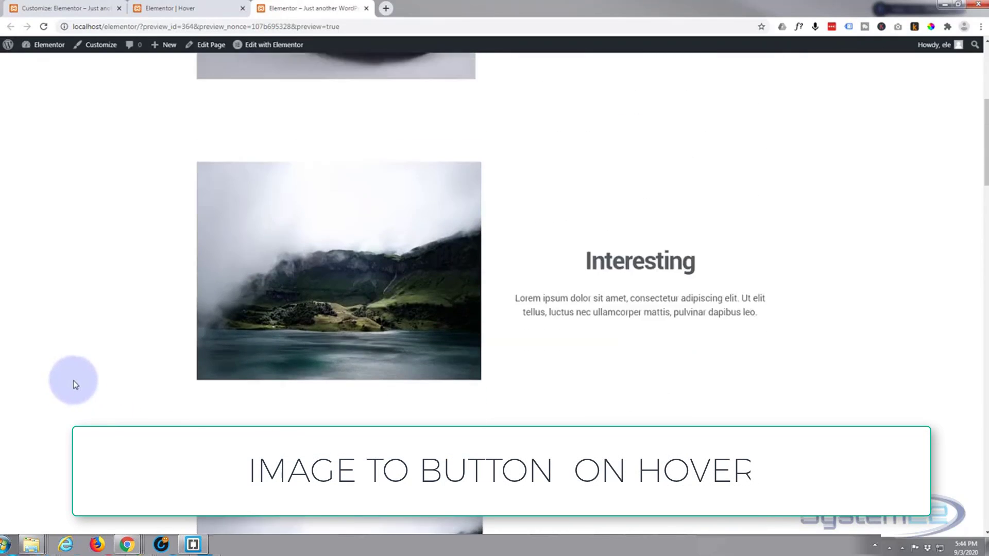
scroll(76, 384, up, 3)
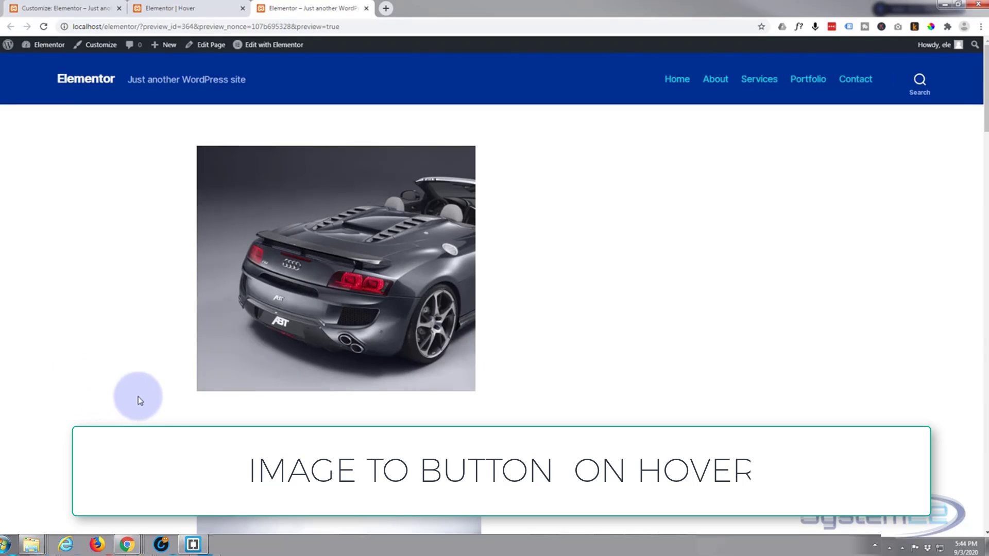
mouse_move(240, 375)
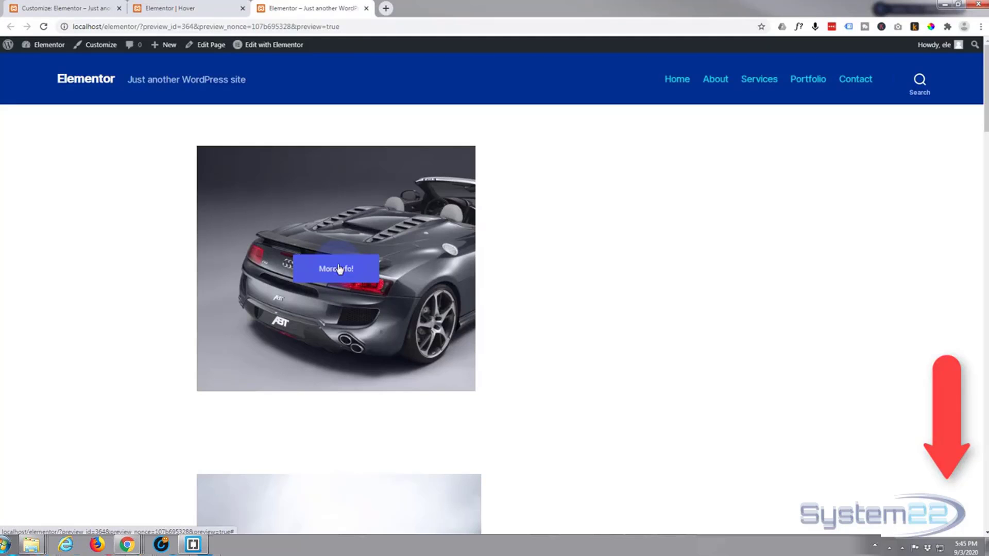
Step: Return to the Hover page's Elementor editor, go to the car section and show the available widgets
click(187, 8)
click(238, 153)
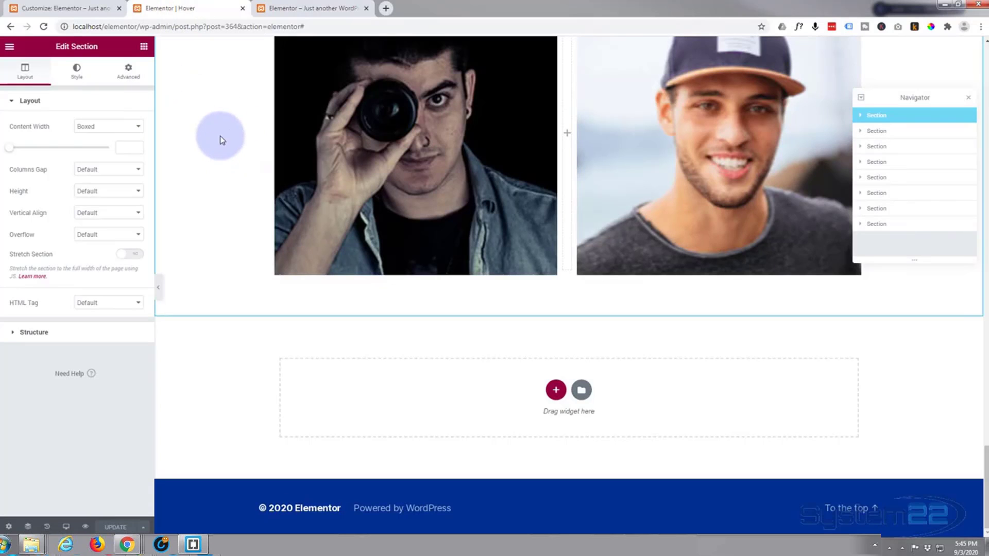
scroll(209, 153, up, 10)
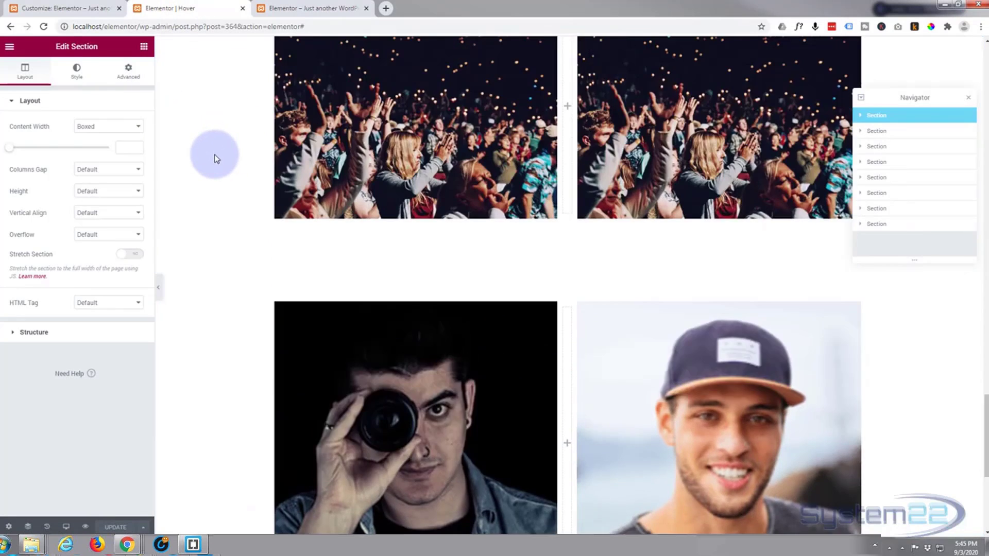
scroll(219, 158, up, 12)
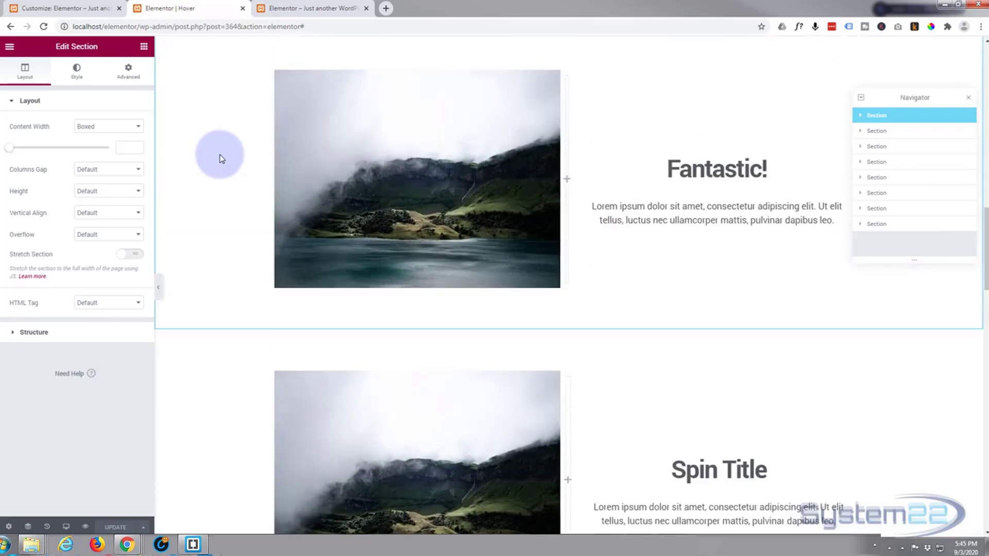
scroll(222, 158, up, 8)
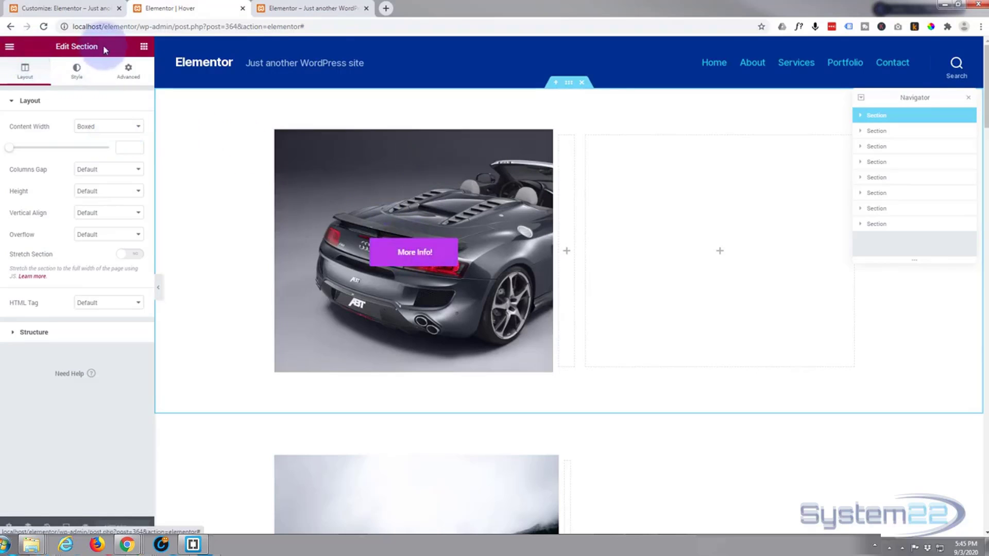
click(144, 47)
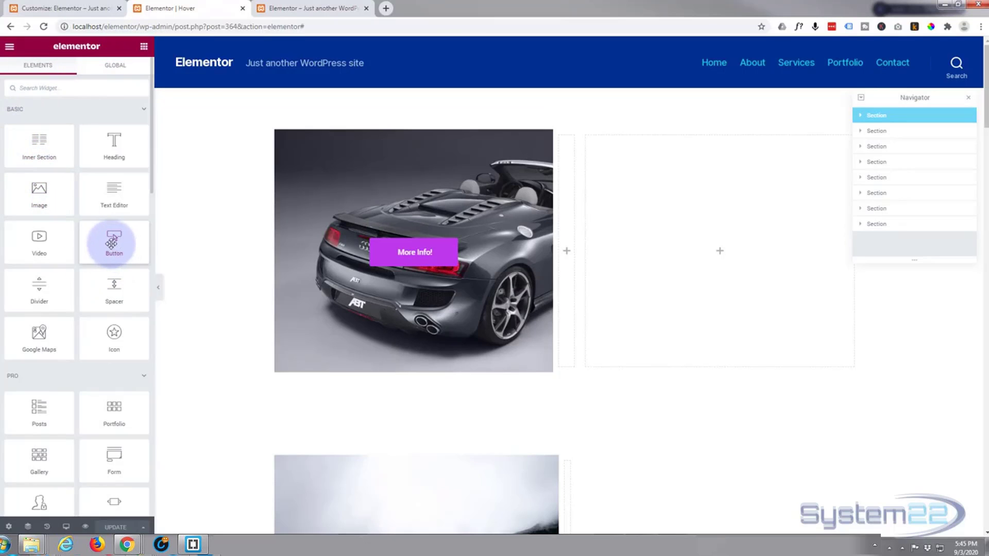
mouse_move(110, 236)
mouse_down()
mouse_move(656, 221)
mouse_move(258, 223)
mouse_move(121, 236)
mouse_up()
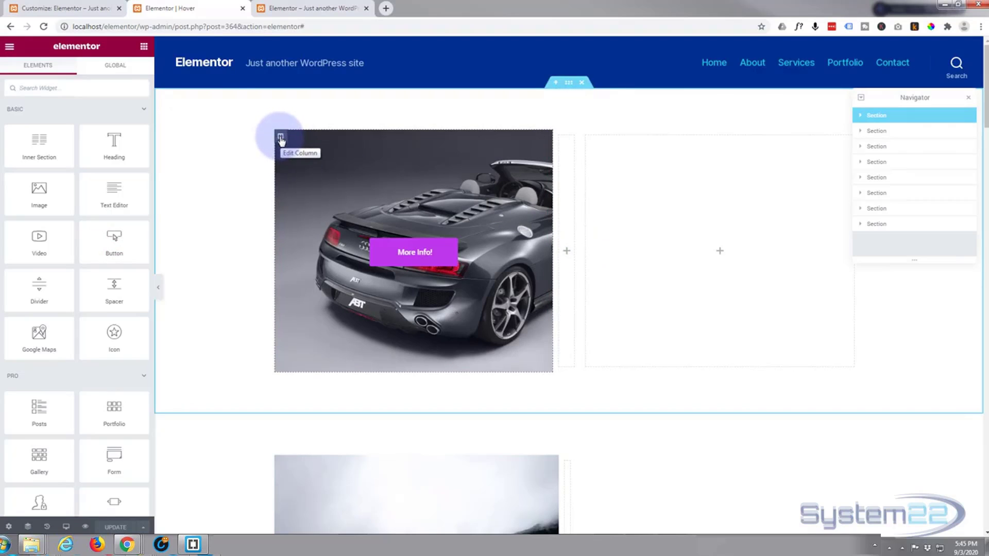
right_click(280, 139)
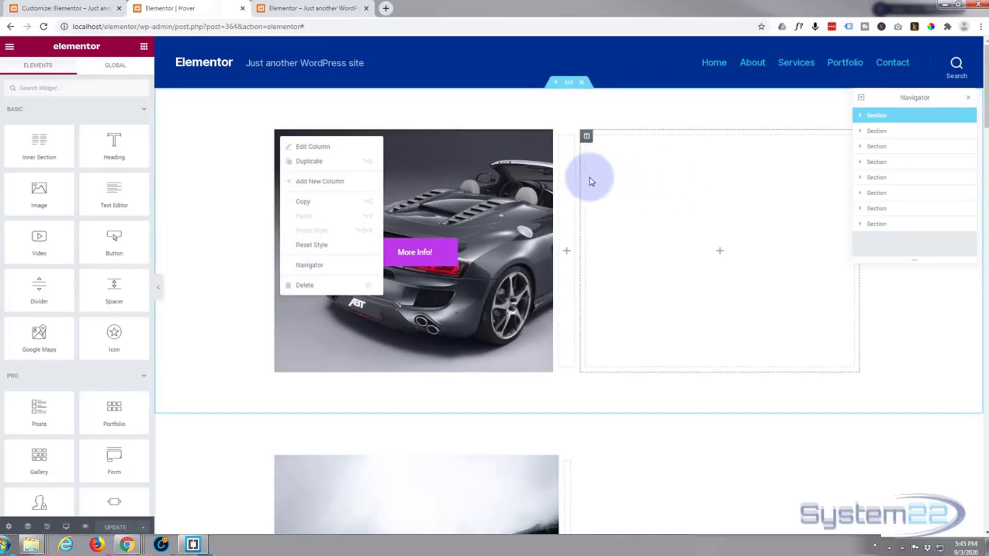
right_click(561, 140)
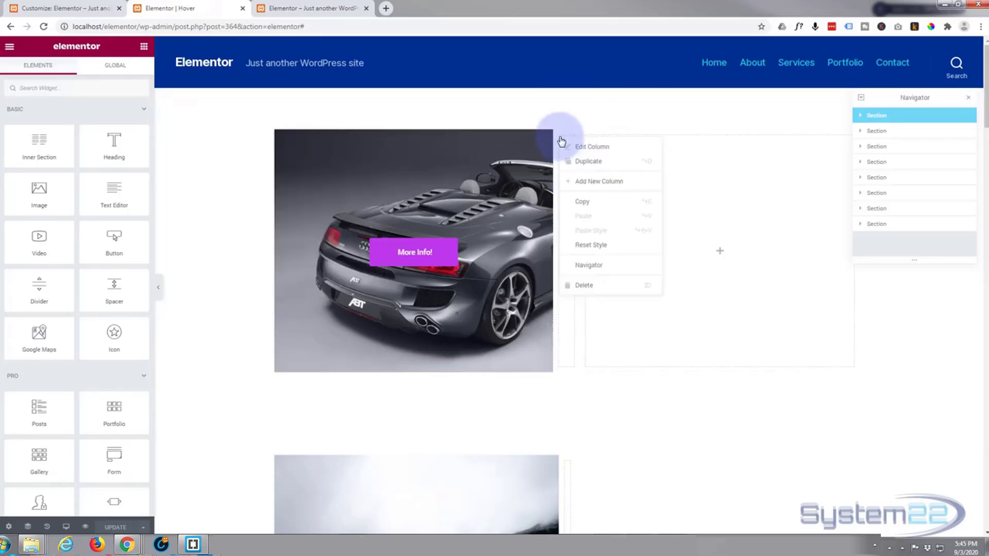
click(699, 210)
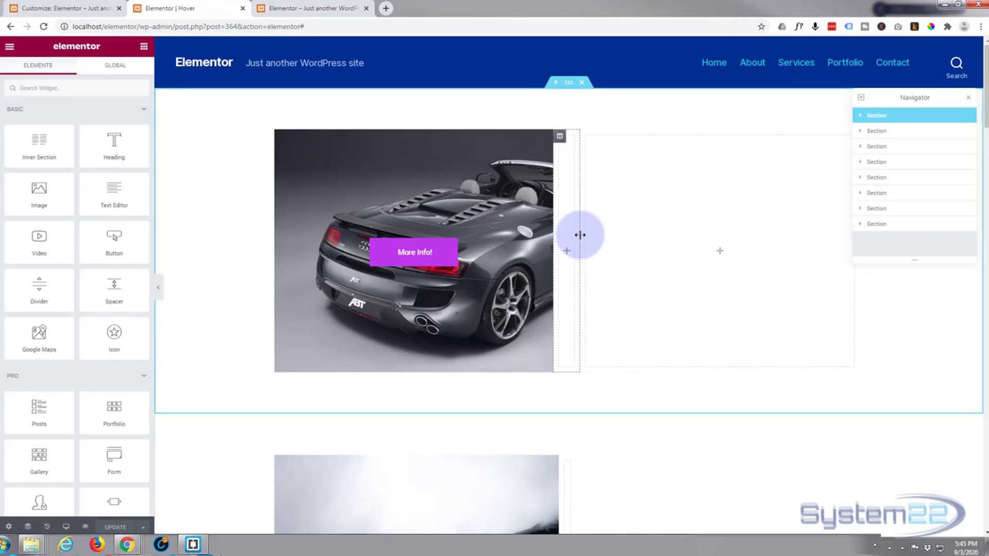
Step: Slightly widen the narrow spacer column beside the car image and add a Button widget to the empty column
drag(580, 235, 587, 231)
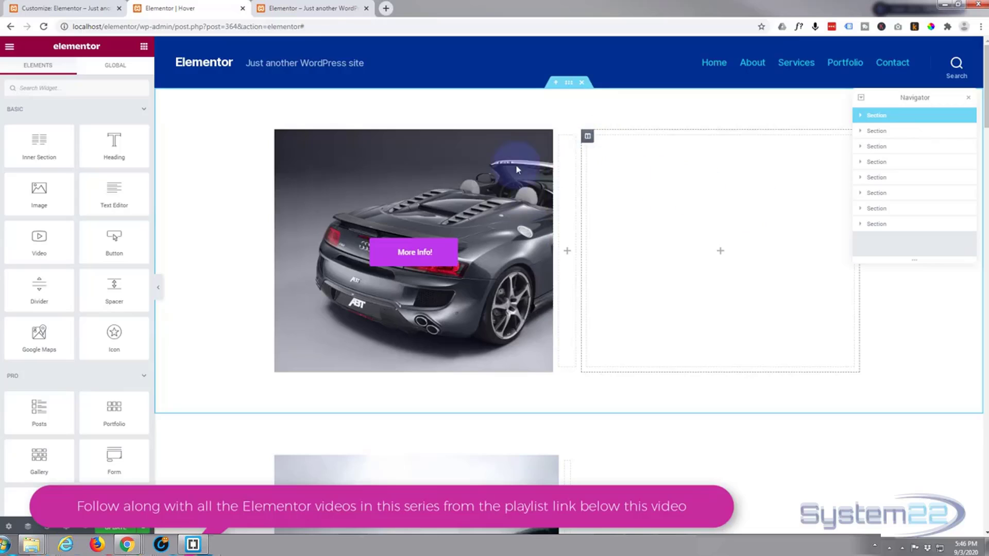
drag(113, 248, 737, 261)
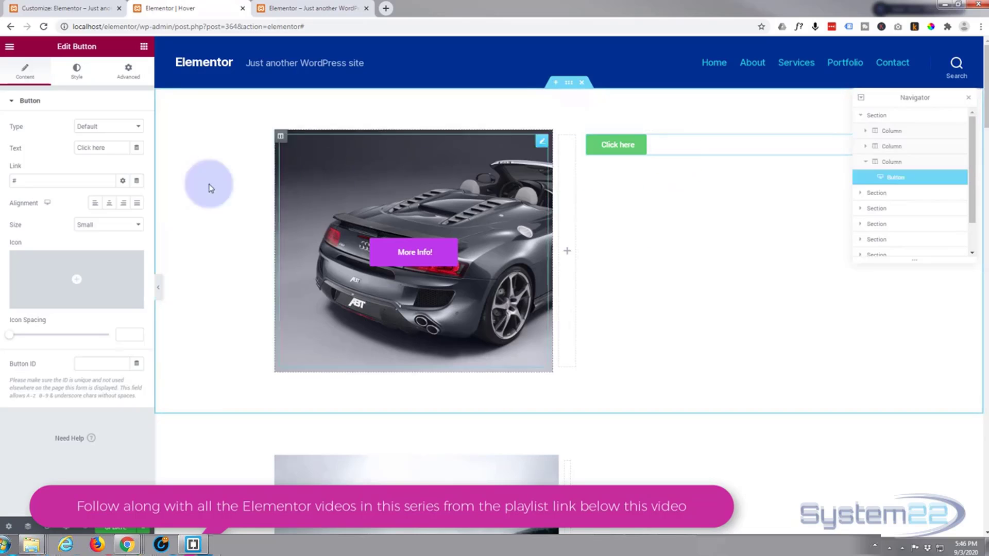
Step: Set the new button's text to "More Info!" and center the button in its column
drag(106, 148, 59, 146)
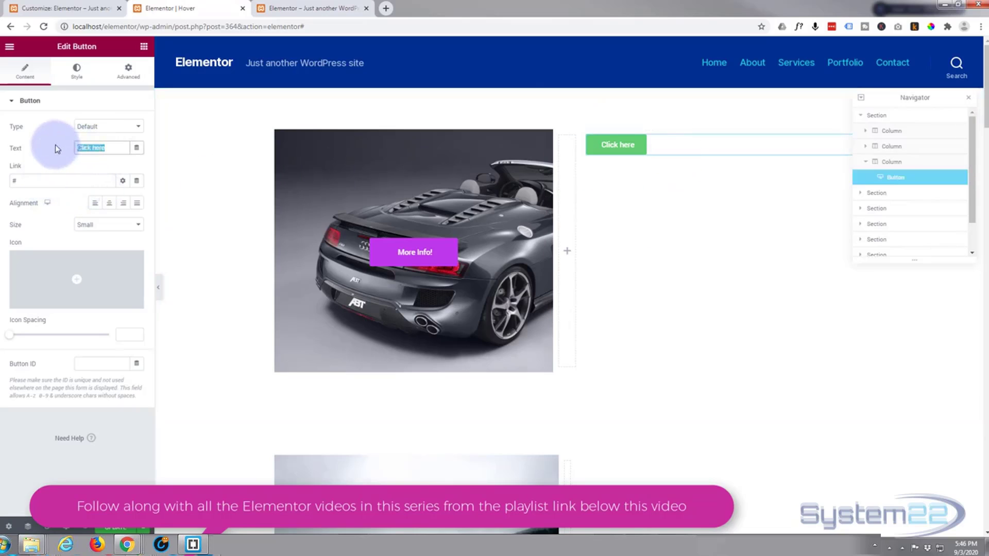
text(M)
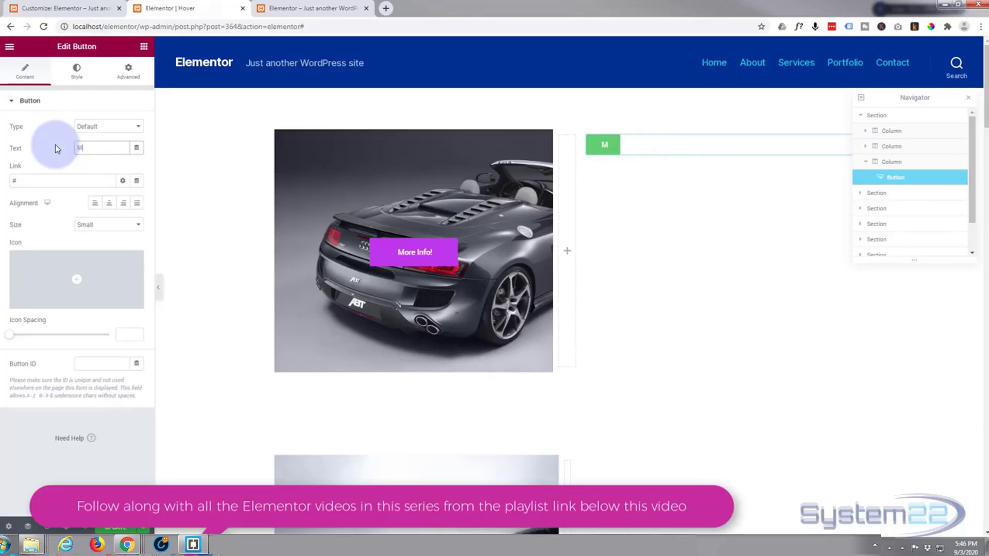
text(ore Info!)
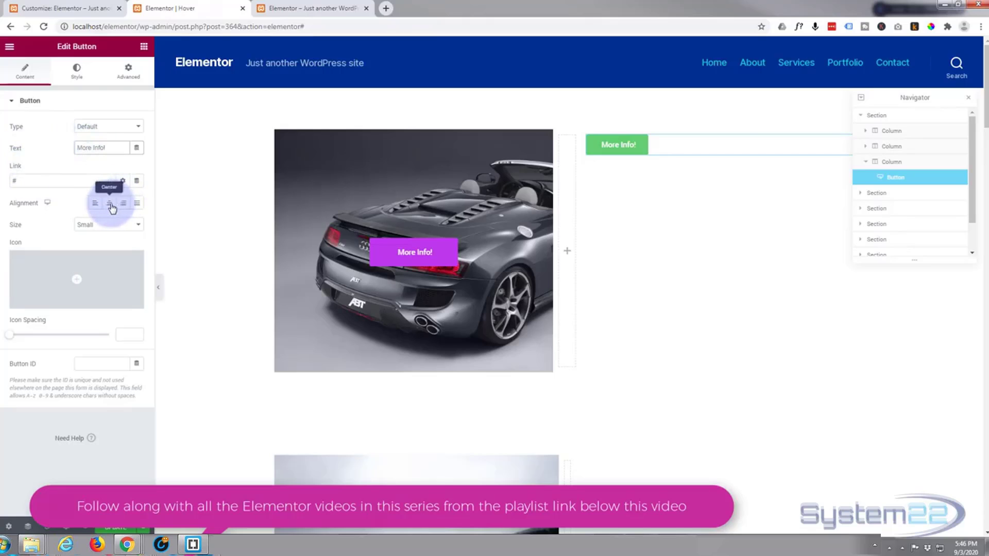
click(110, 203)
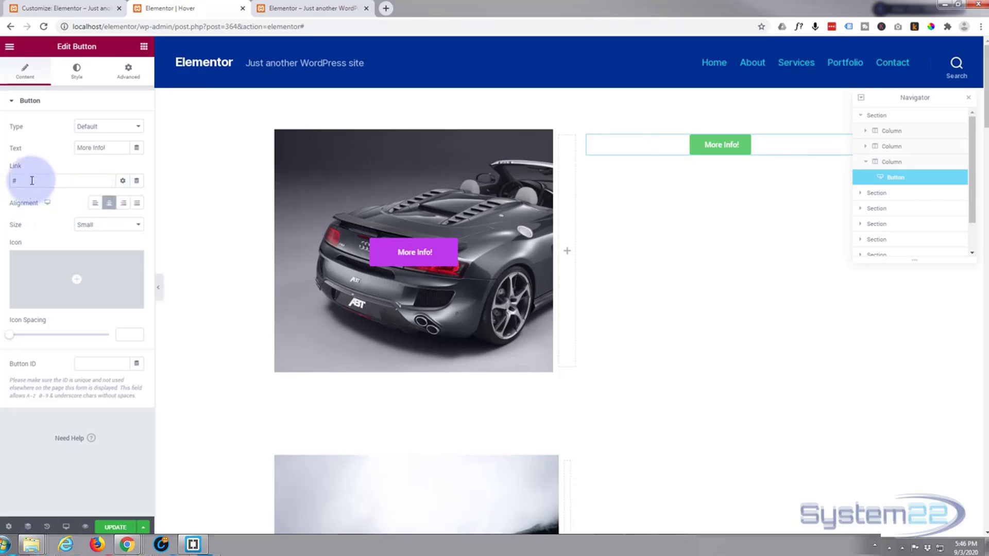
Step: Review the new button's link and expand its link options
click(32, 180)
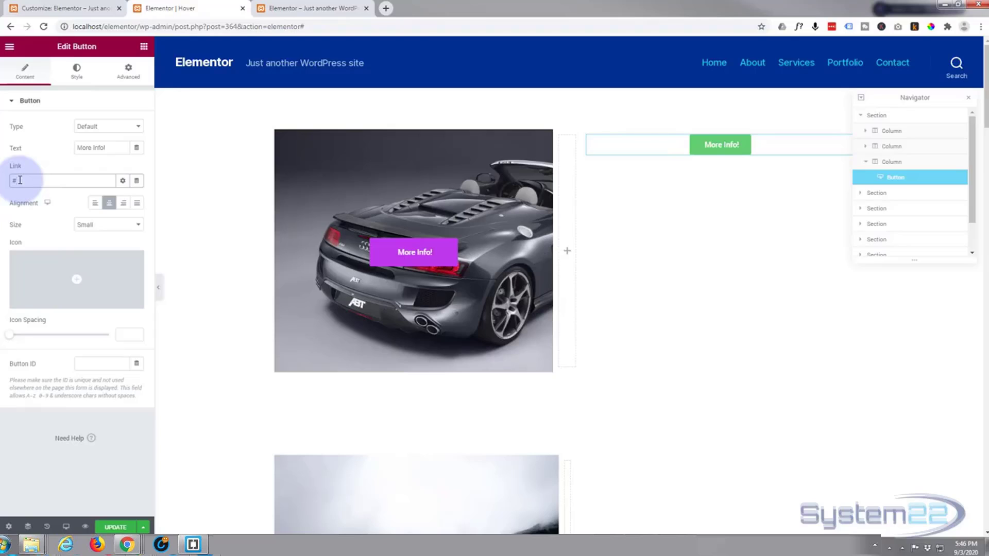
drag(19, 180, 53, 180)
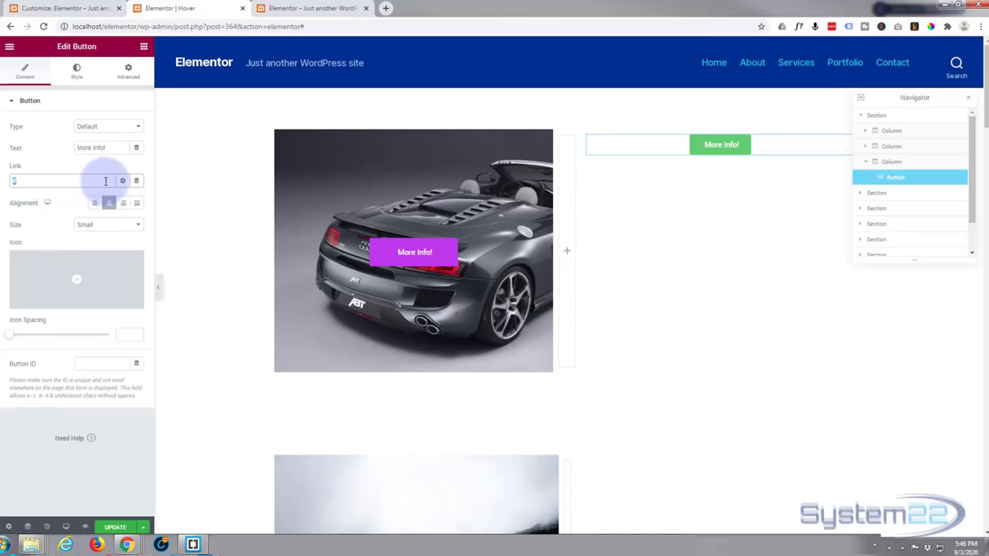
click(123, 183)
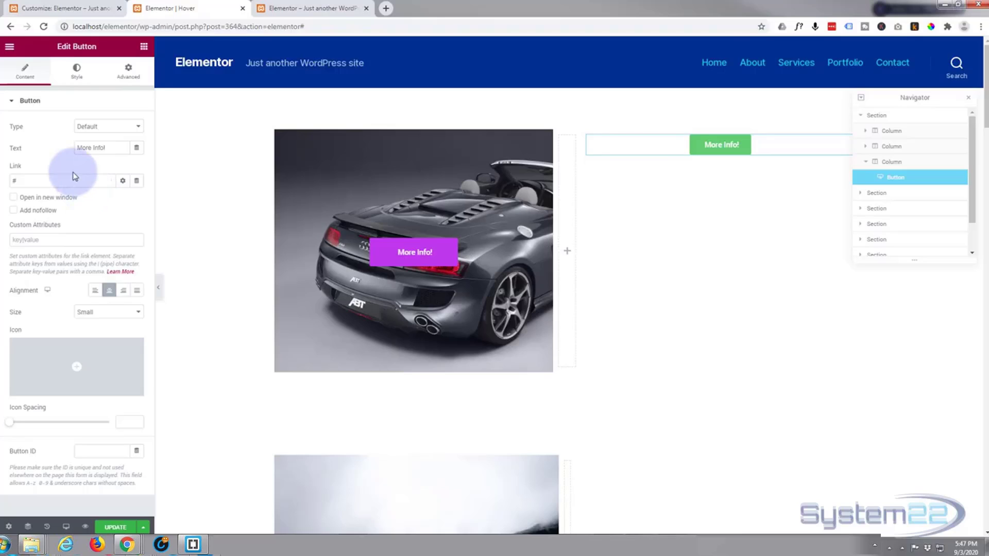
Step: Set the new button's normal background color to a bright magenta, #D632E3
click(74, 77)
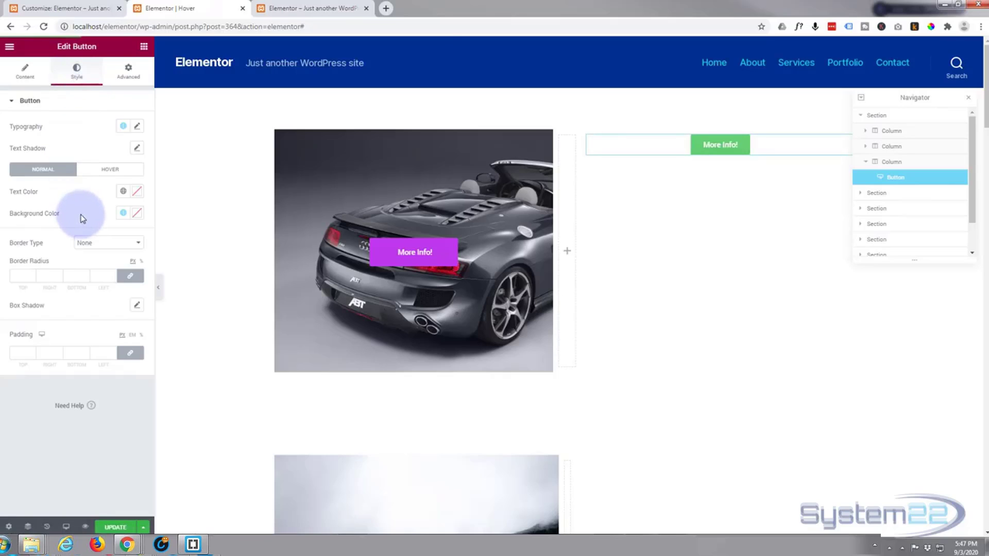
click(136, 214)
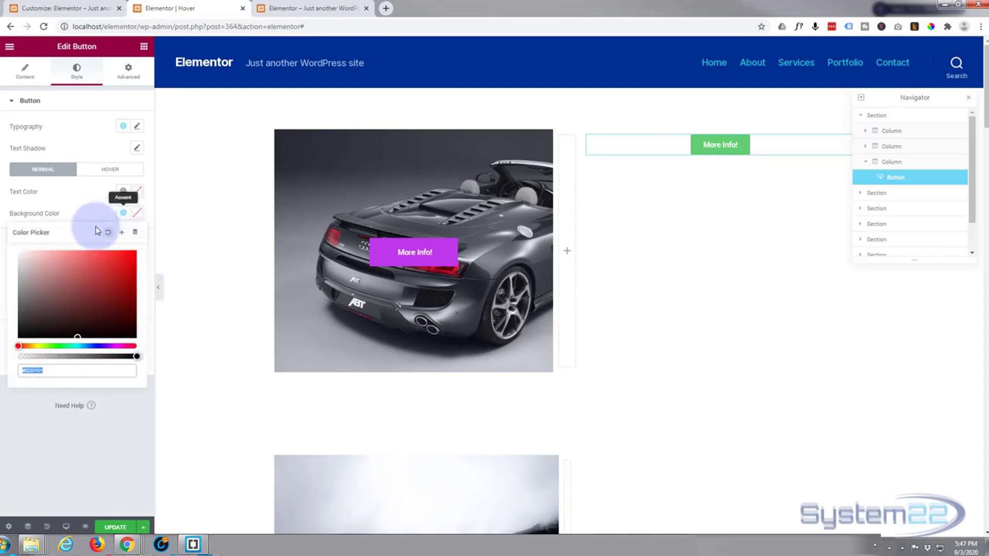
click(115, 346)
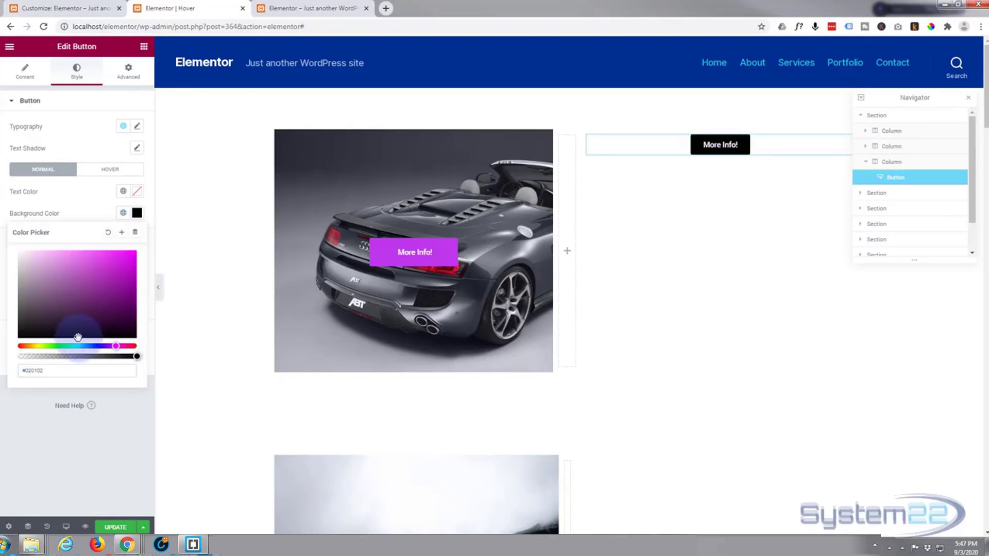
drag(124, 256, 109, 261)
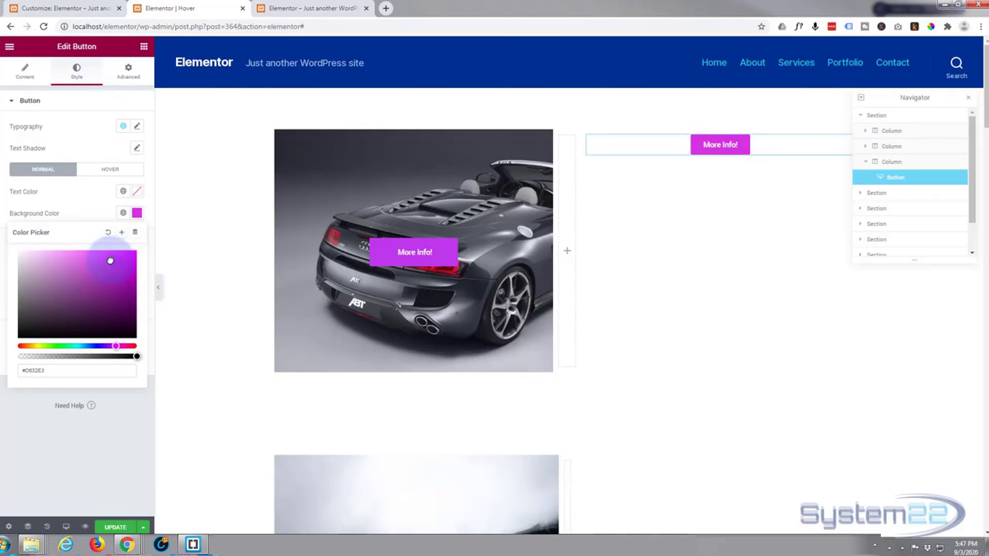
Step: Set the new button's hover background color to the blue global color Saved Color #5, and return to its normal-state styling
click(105, 169)
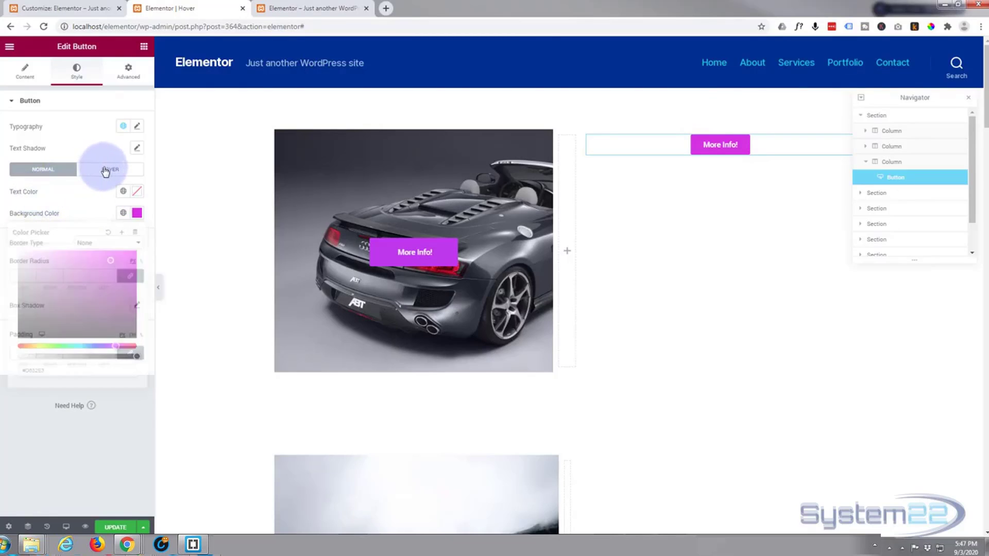
click(124, 214)
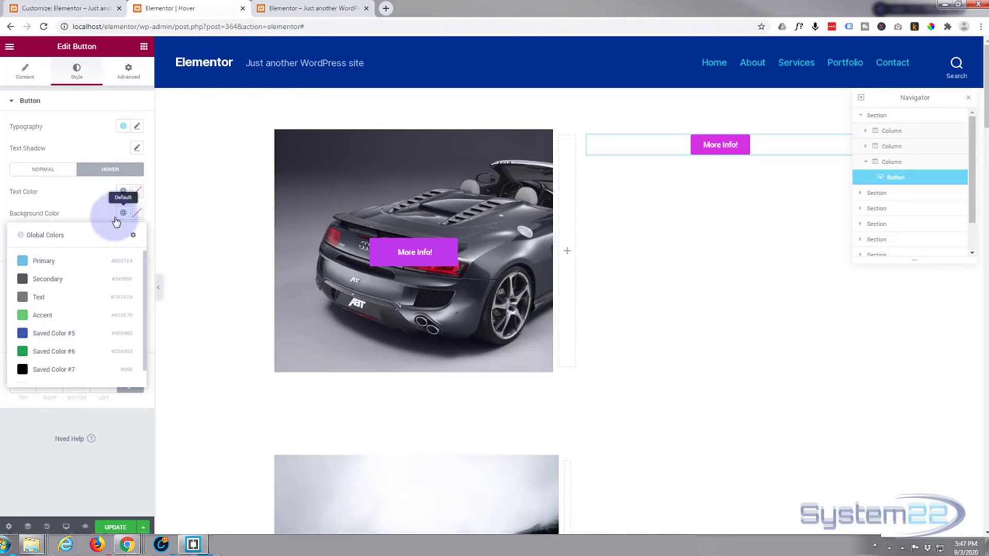
click(27, 294)
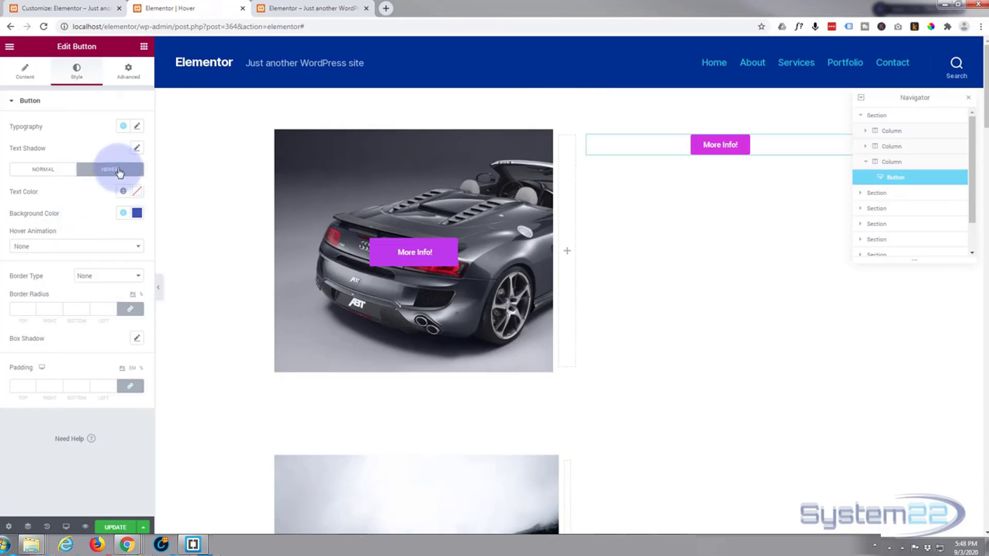
click(47, 171)
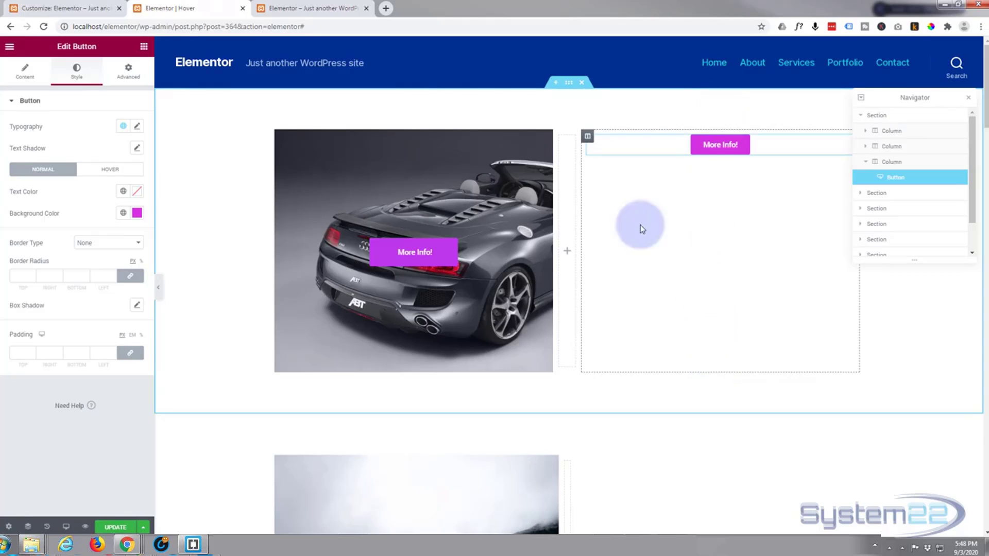
Step: Unlink the new button's margin values and set the top and bottom margins to 200 px each
click(125, 77)
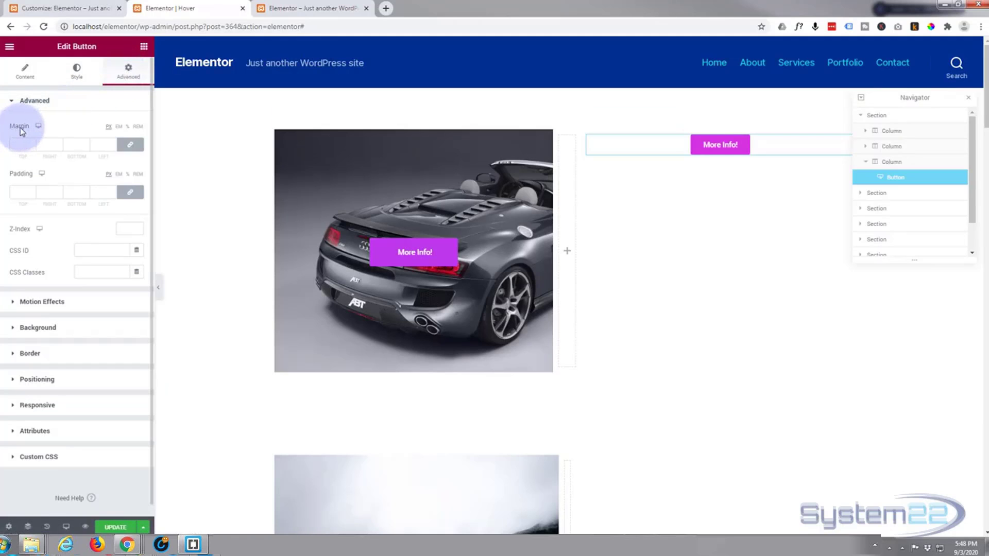
click(133, 148)
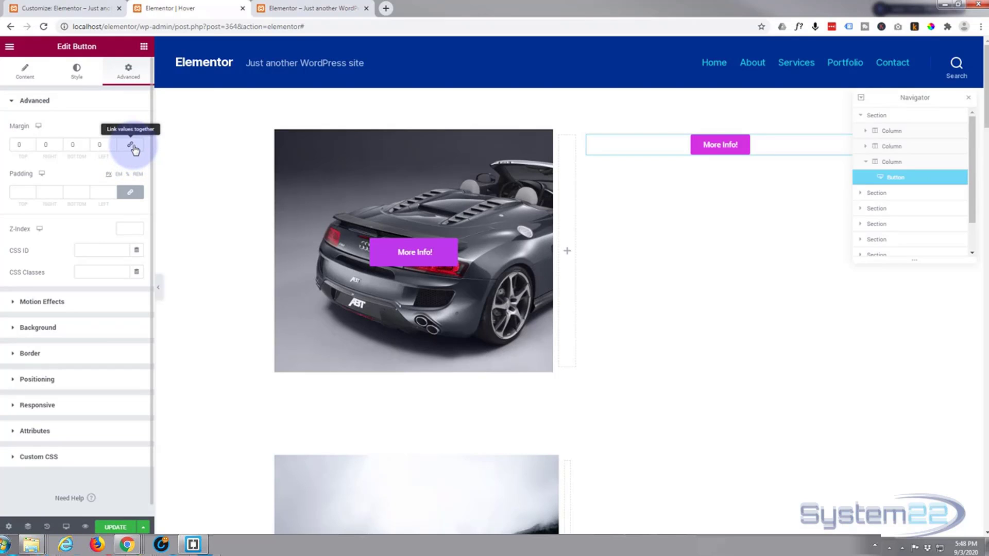
click(18, 145)
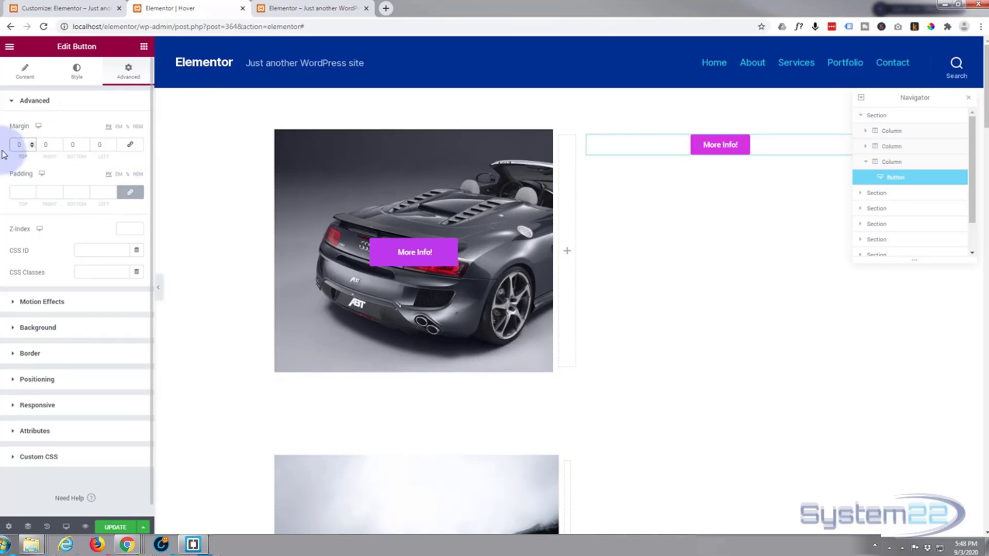
text(200)
click(70, 144)
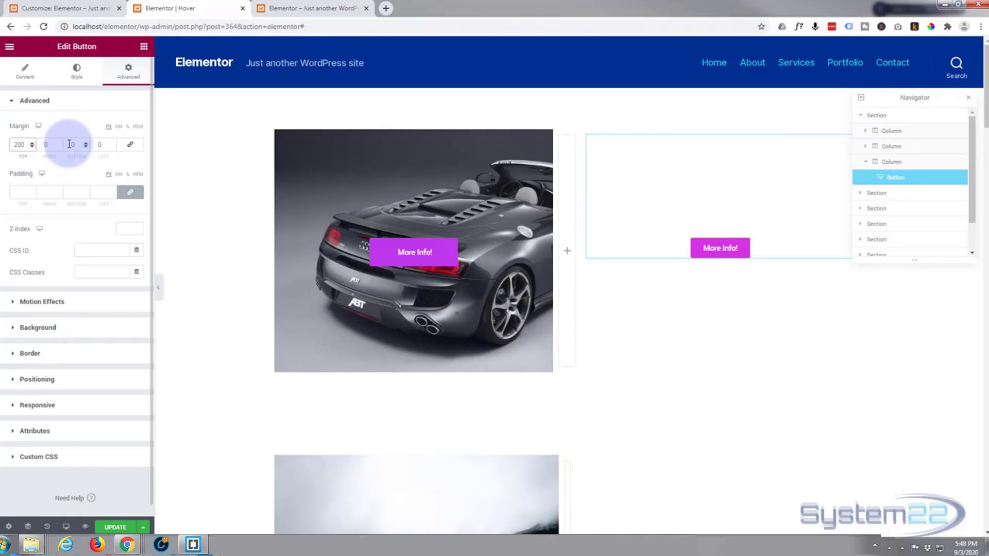
click(71, 145)
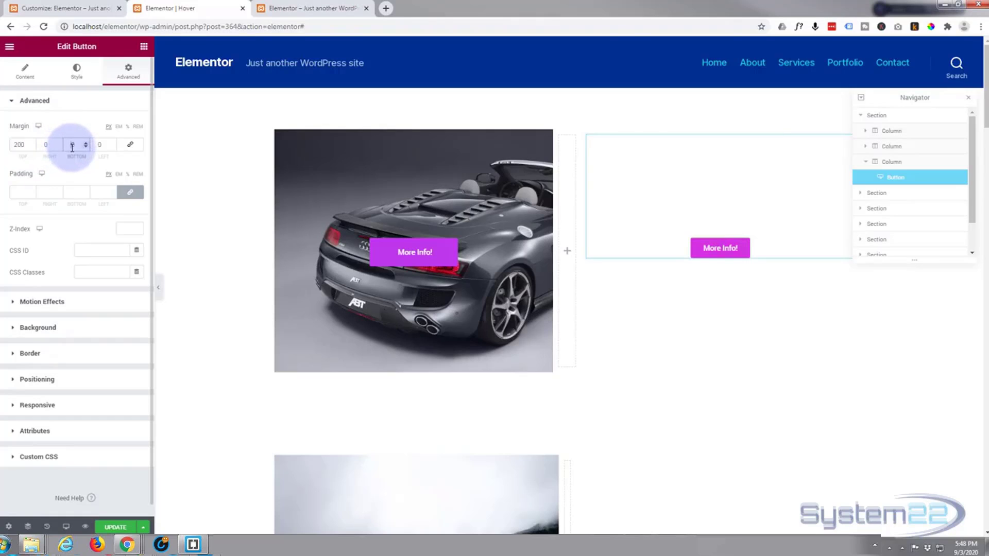
text(2000)
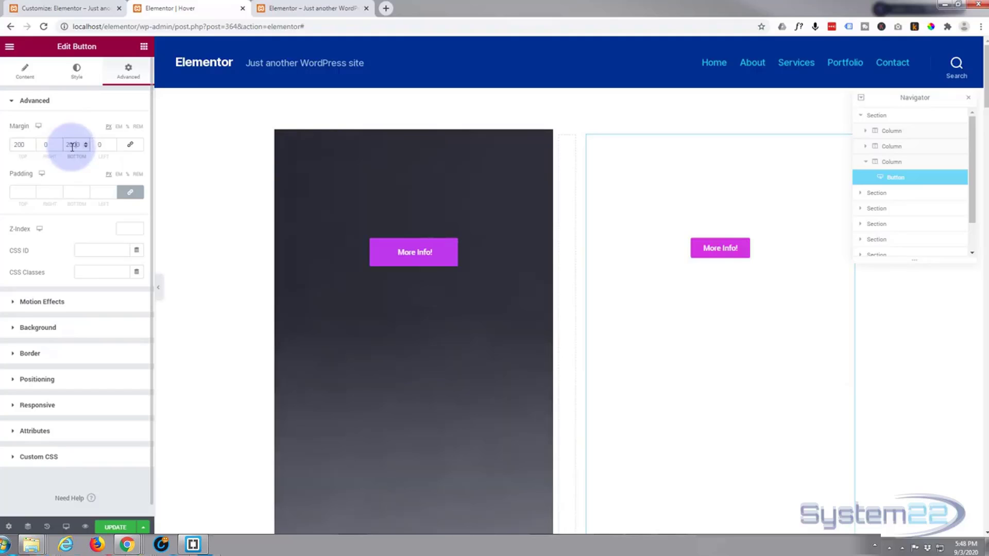
key(BackSpace)
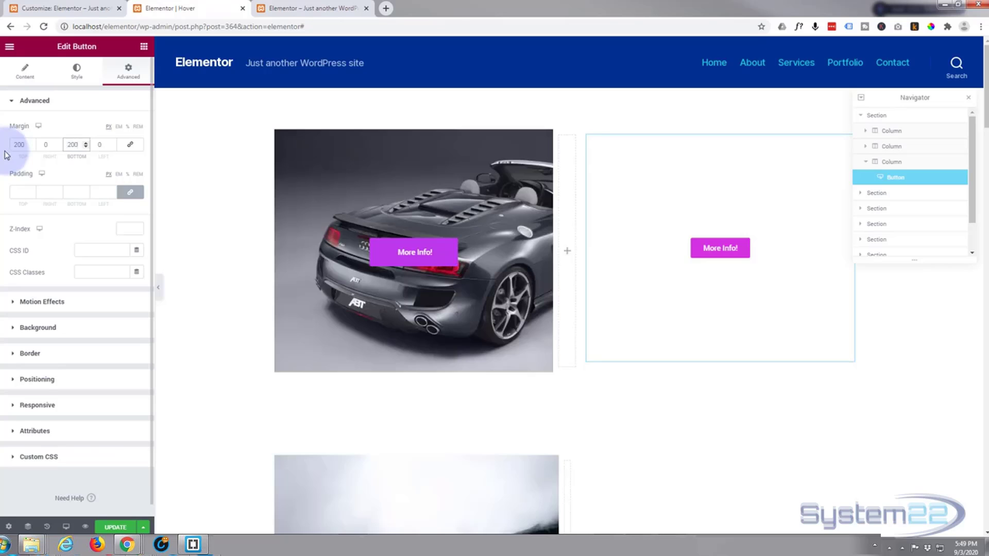
click(706, 250)
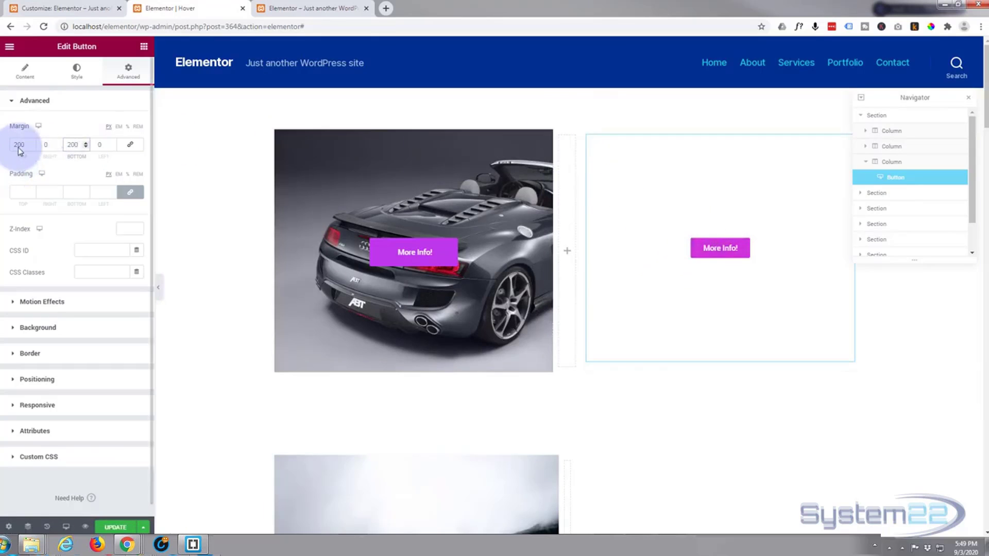
Step: Unlink the new button's padding values and set them to 20 px top and bottom, 50 px right and left
click(74, 70)
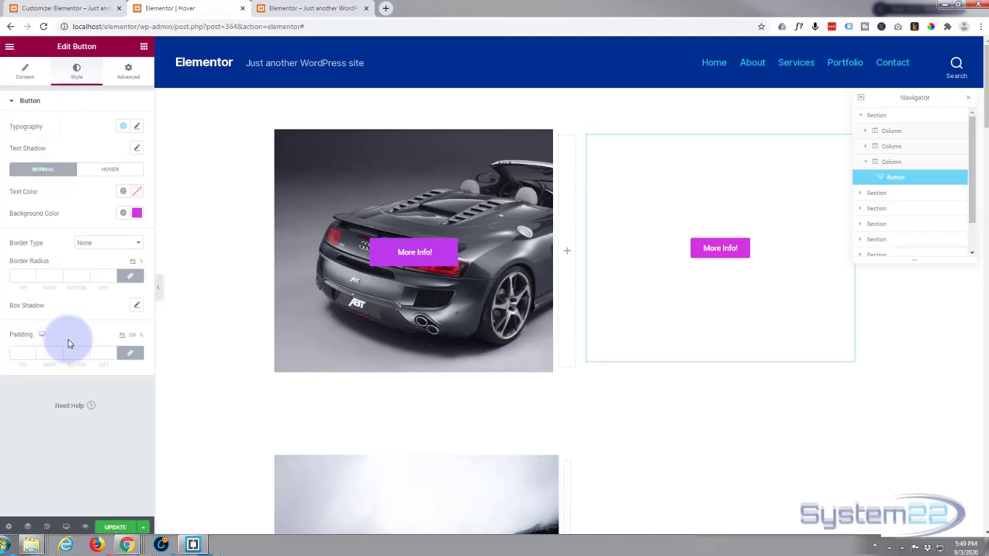
click(132, 355)
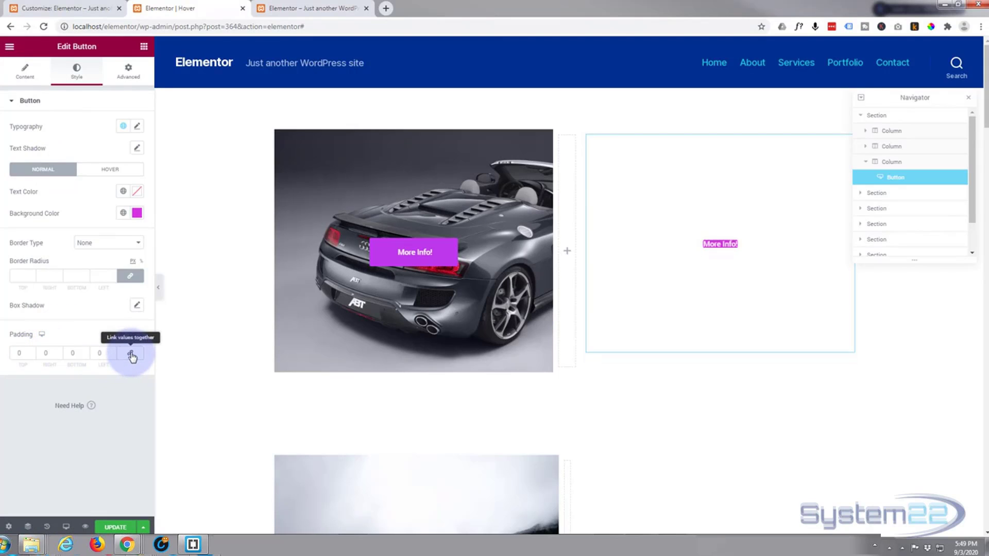
click(19, 354)
text(20)
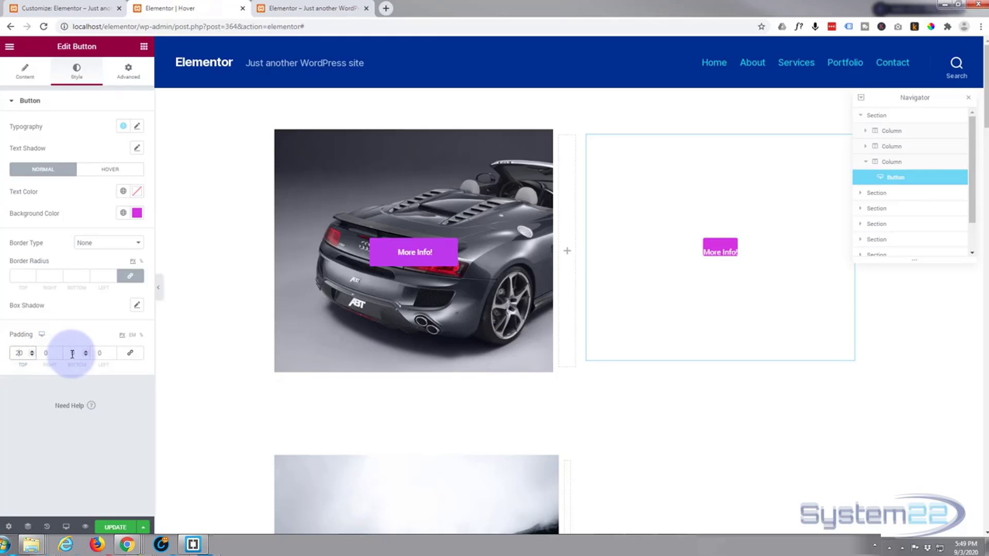
text(2)
click(34, 357)
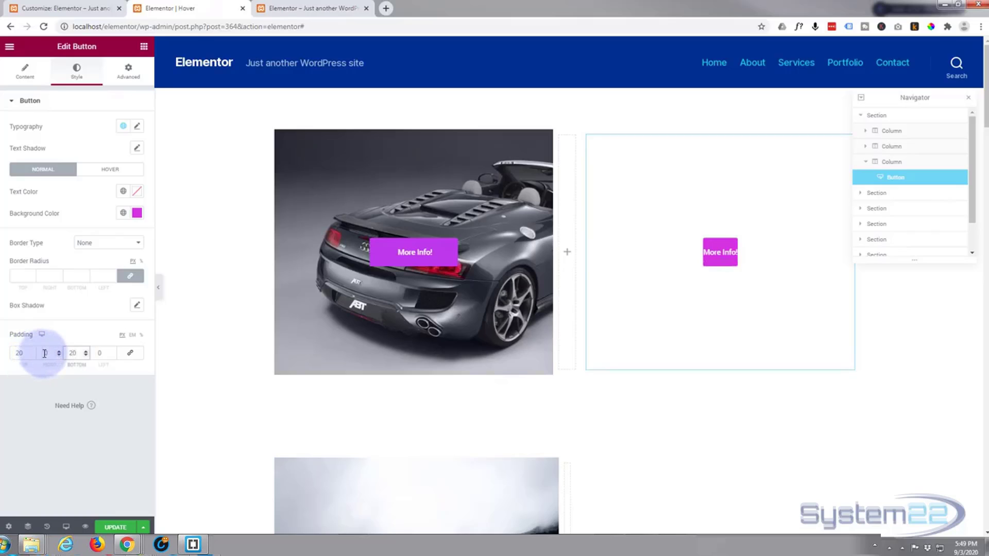
click(41, 354)
text(50)
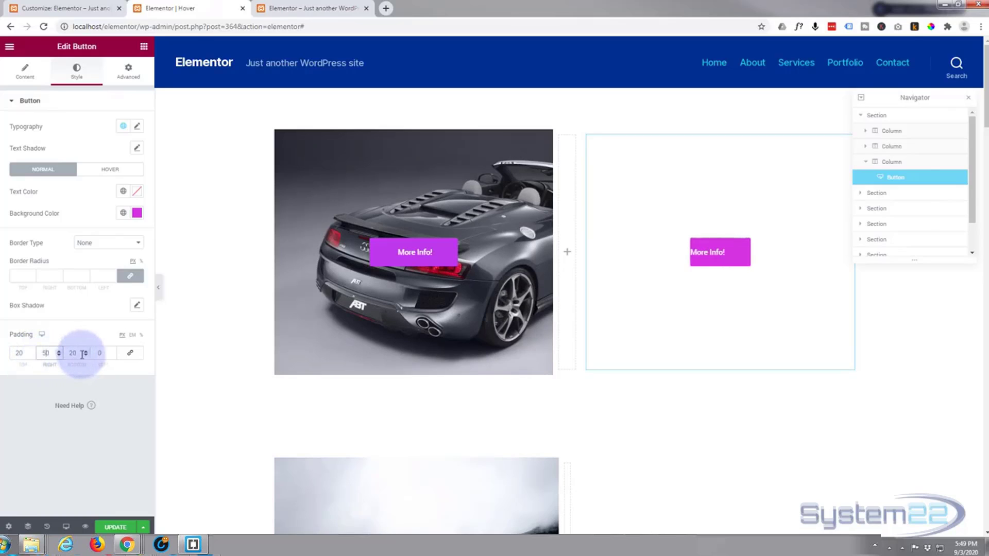
click(96, 354)
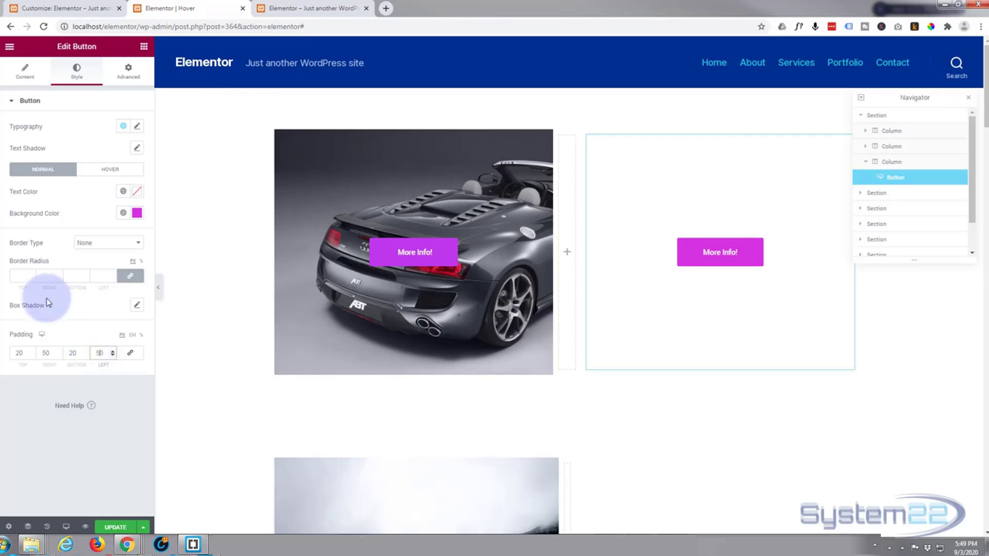
Step: Round the new button with a border radius of 50 on all corners and close the Navigator
click(17, 274)
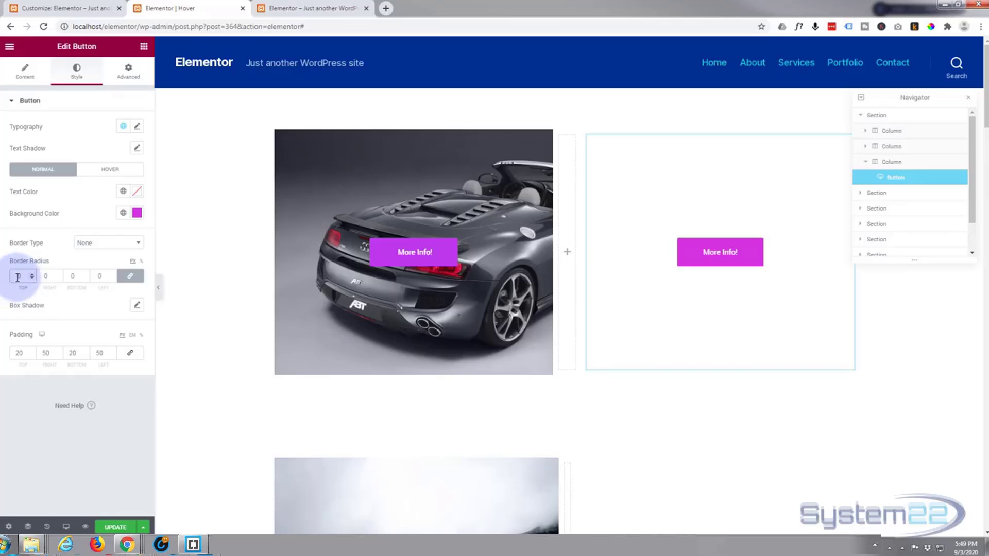
text(50)
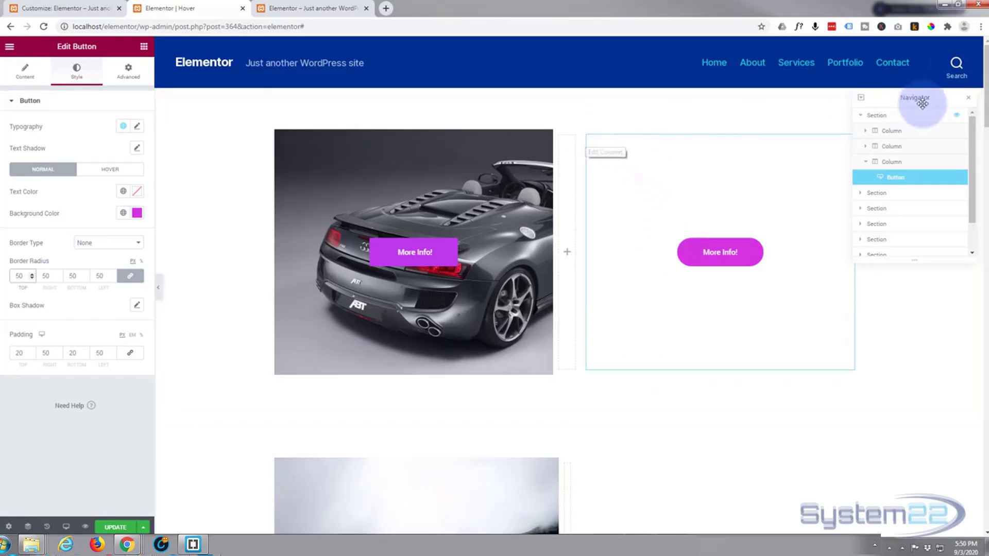
click(969, 98)
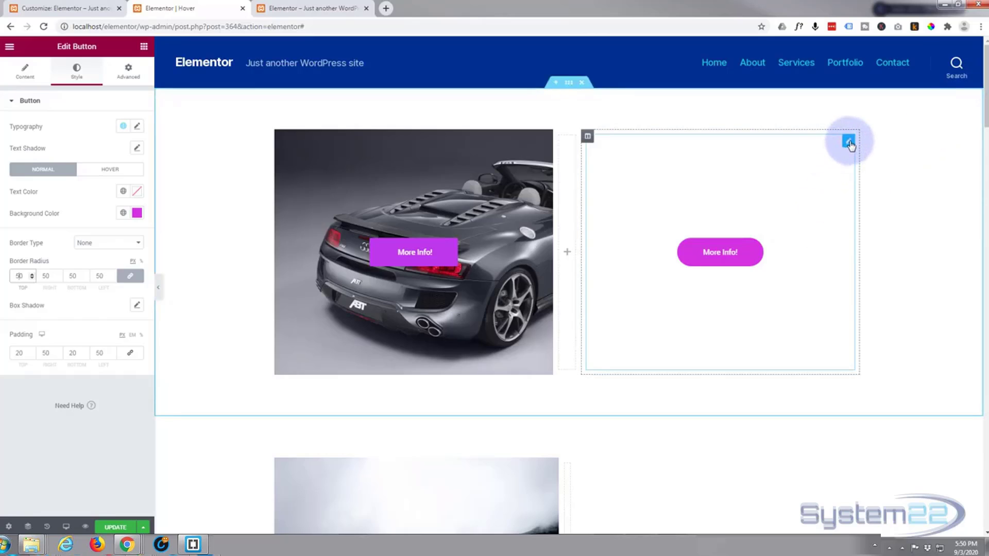
Step: Give the column holding the new button a classic background with the red car image 13.jpg from the media library
click(587, 137)
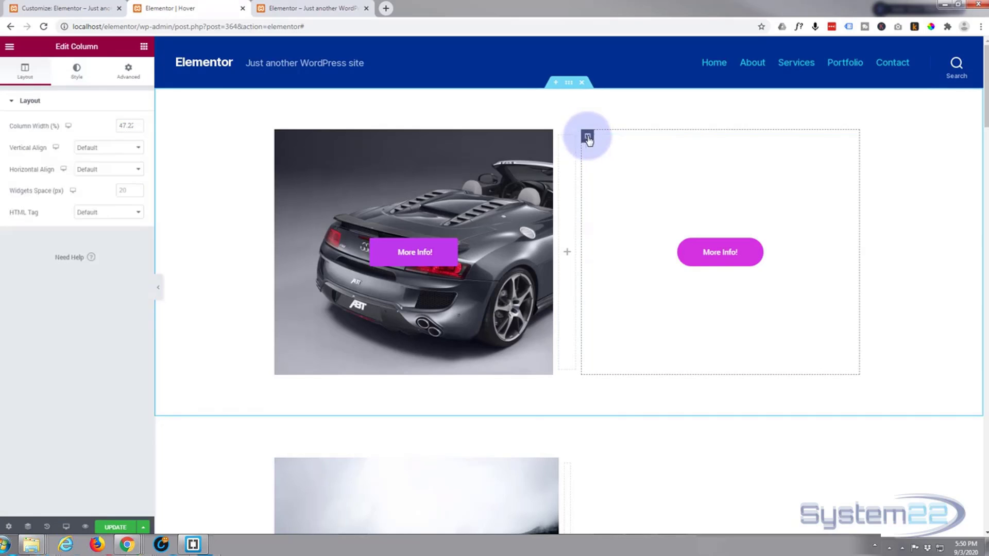
click(75, 70)
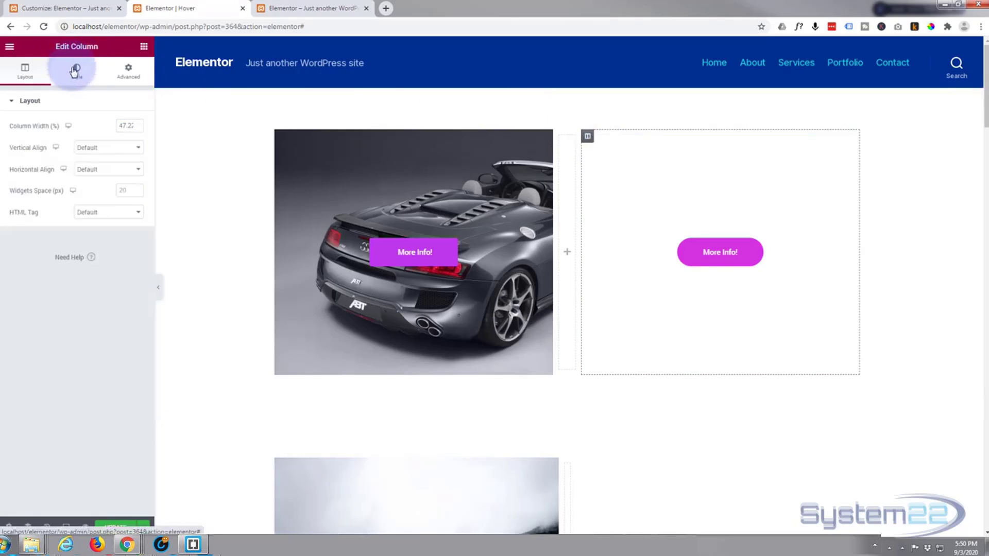
click(73, 74)
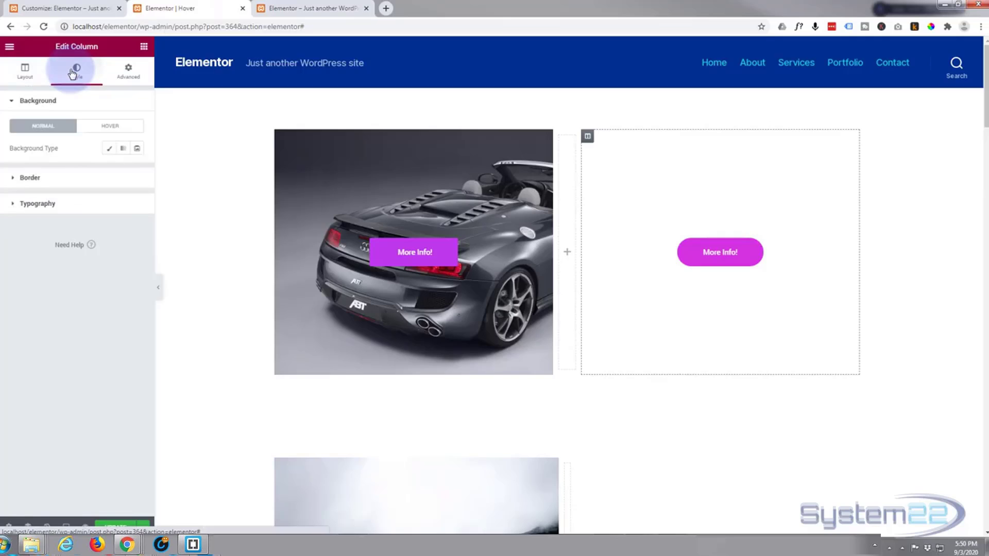
click(104, 150)
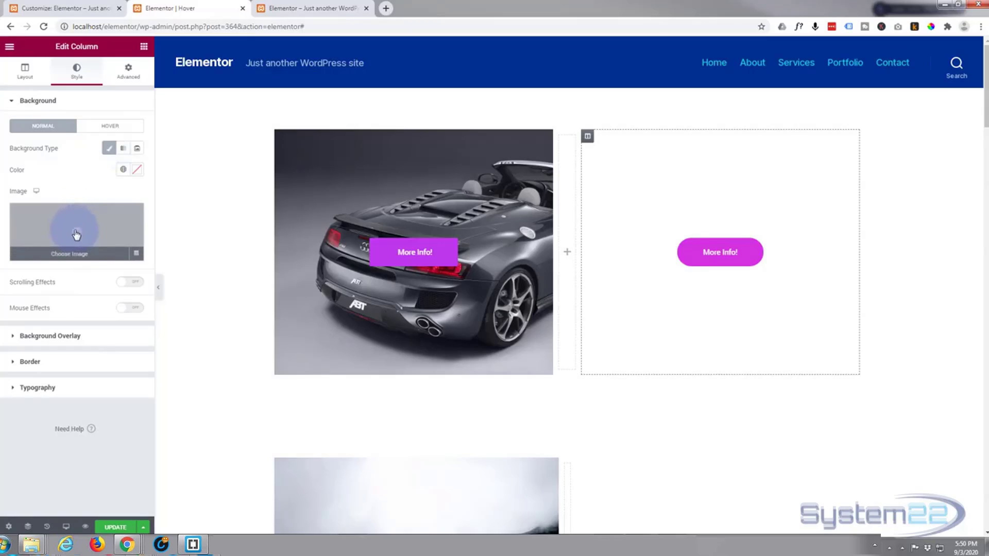
click(77, 235)
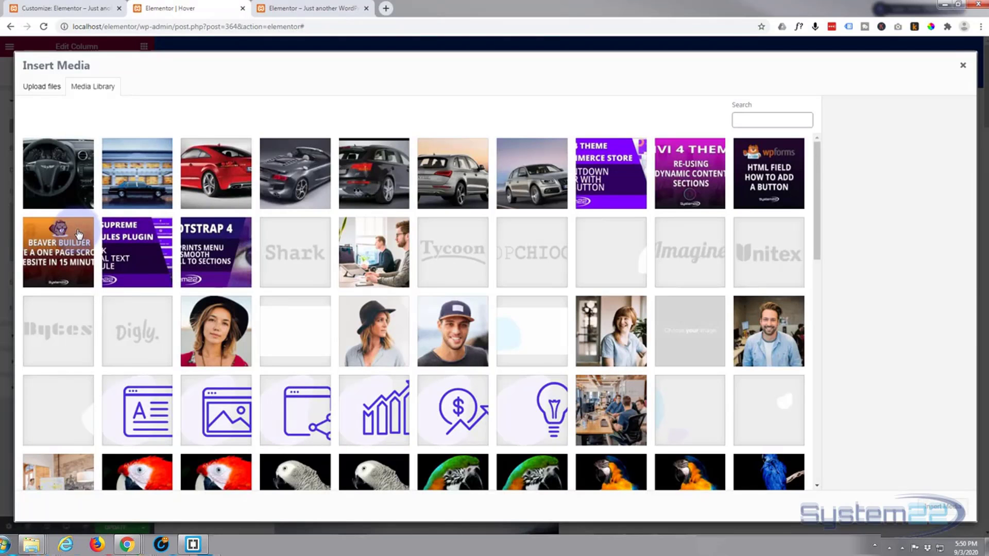
click(223, 173)
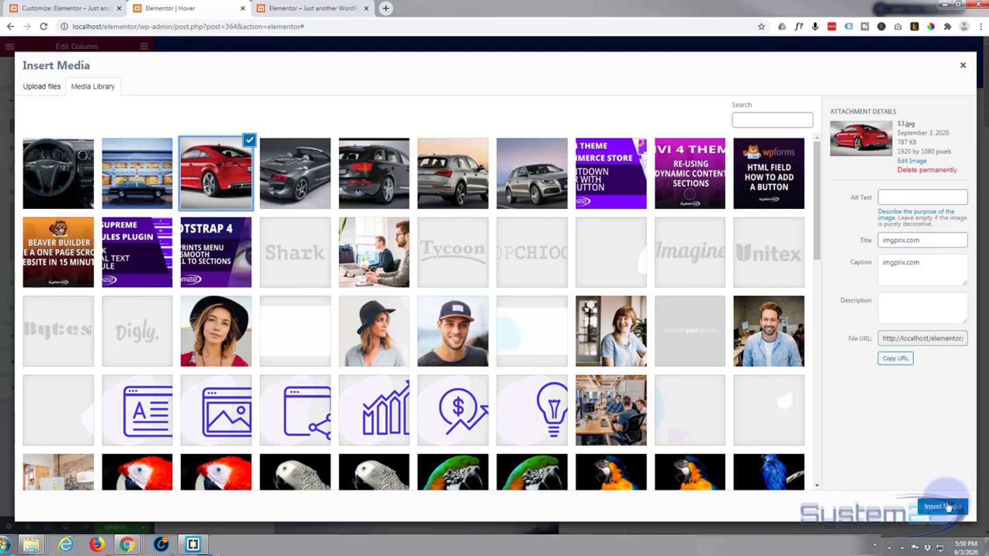
click(945, 506)
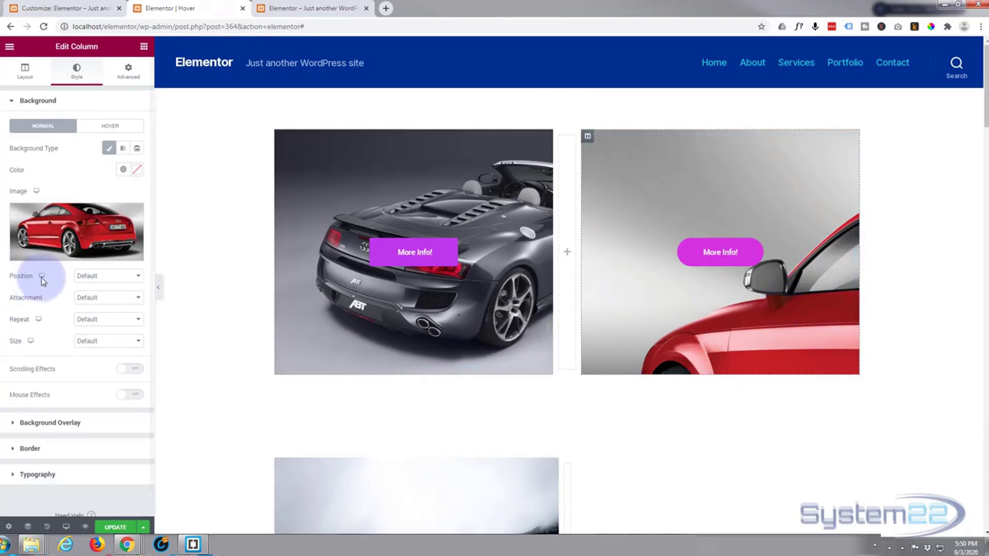
Step: Set the red car background image's position to Center Center
click(102, 276)
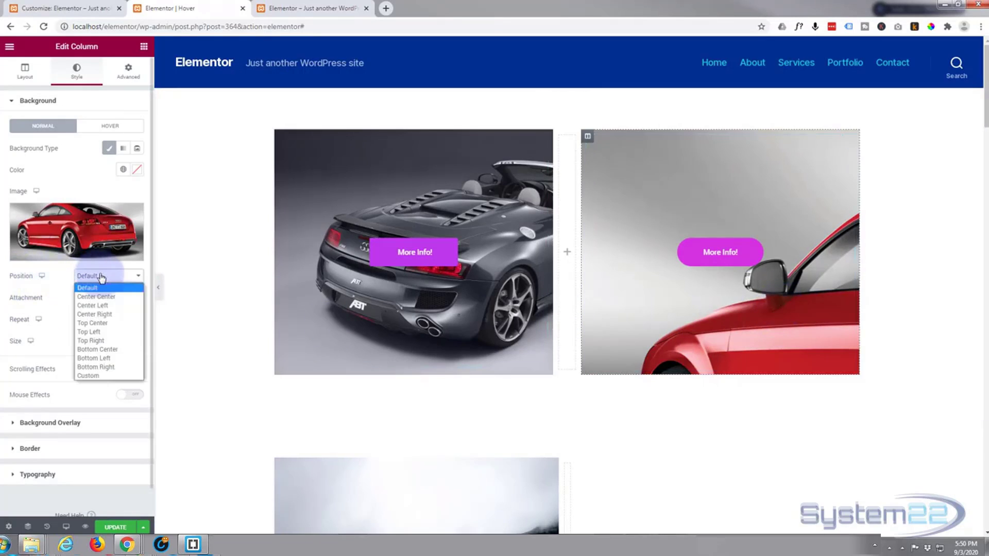
click(108, 298)
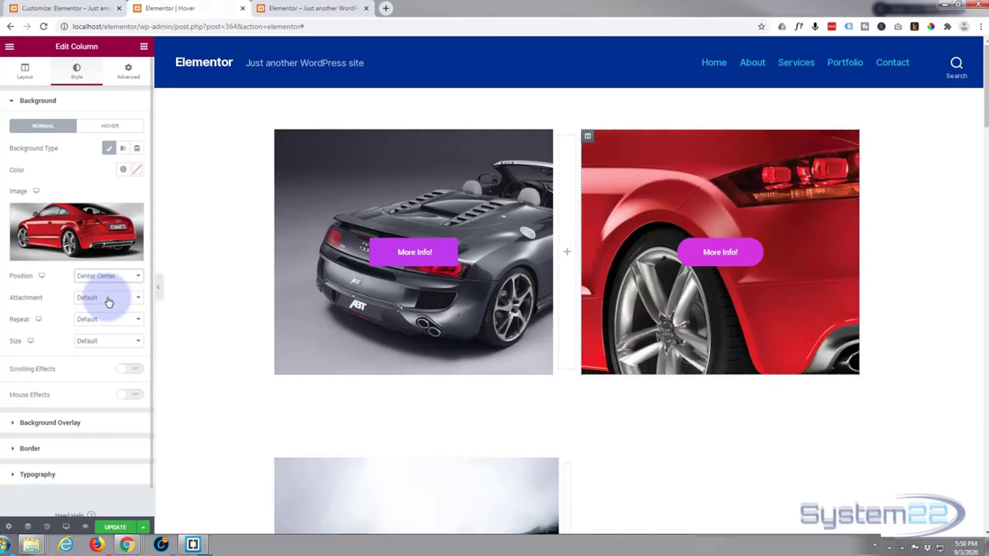
click(103, 276)
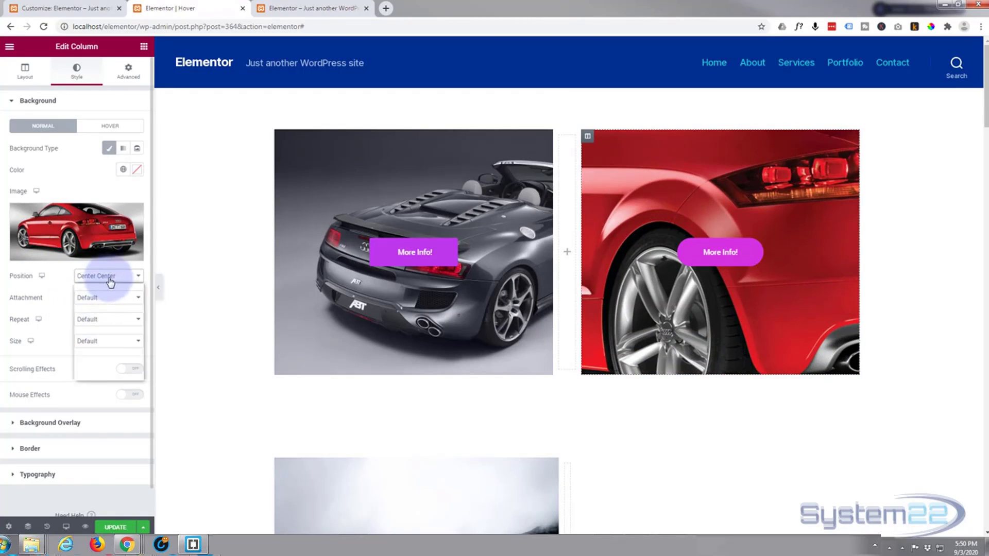
click(63, 291)
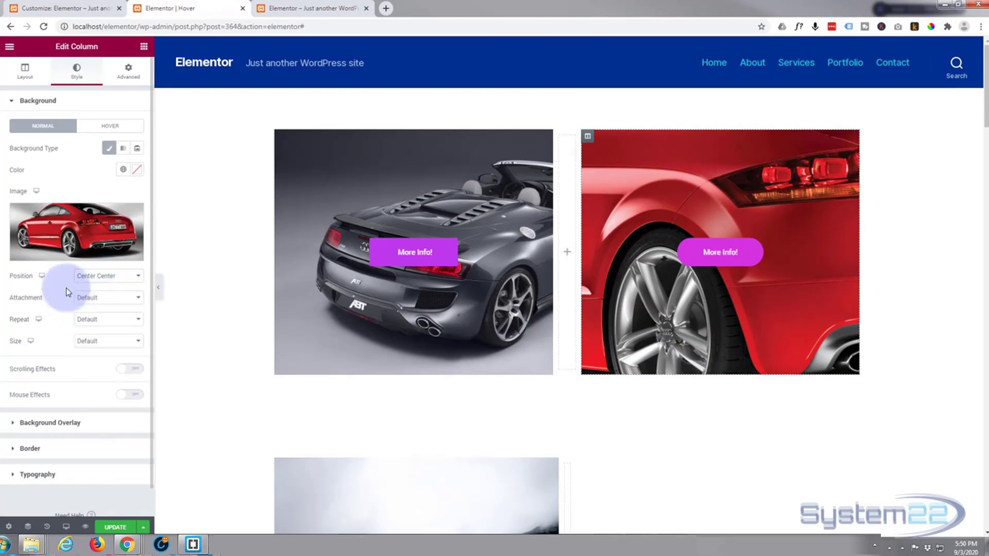
click(108, 280)
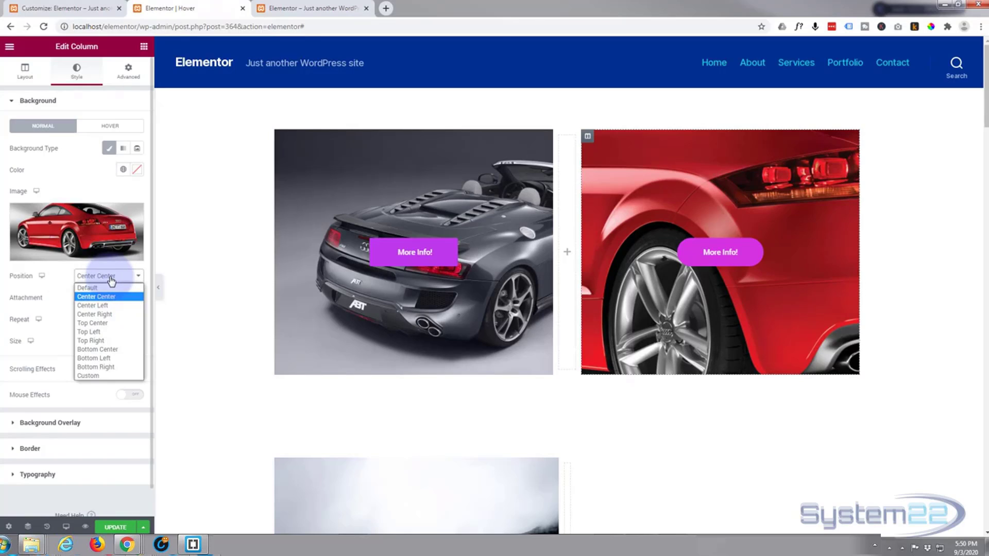
click(63, 283)
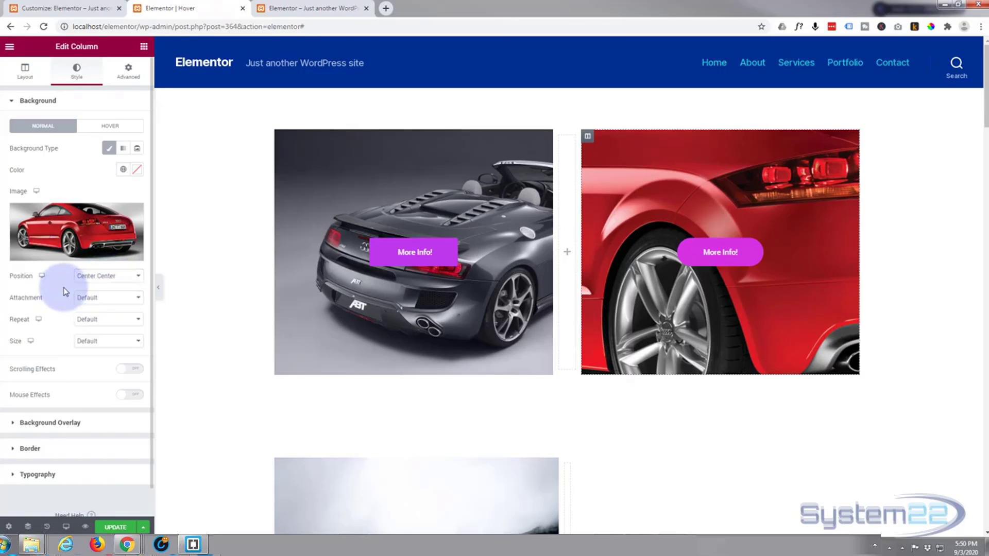
Step: Set the red car background's attachment to Fixed and check the effect by scrolling the page
click(98, 300)
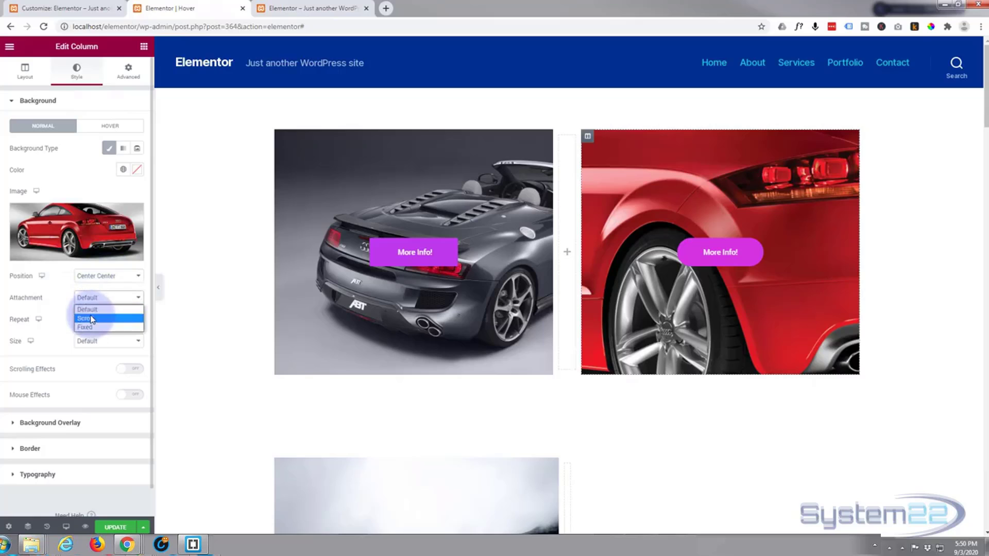
click(89, 328)
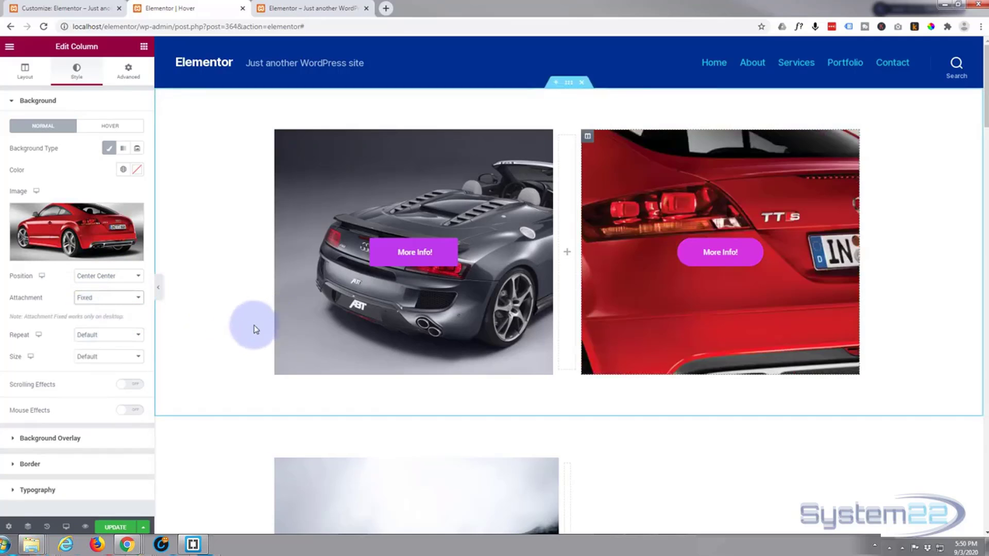
scroll(232, 335, down, 3)
scroll(233, 340, up, 3)
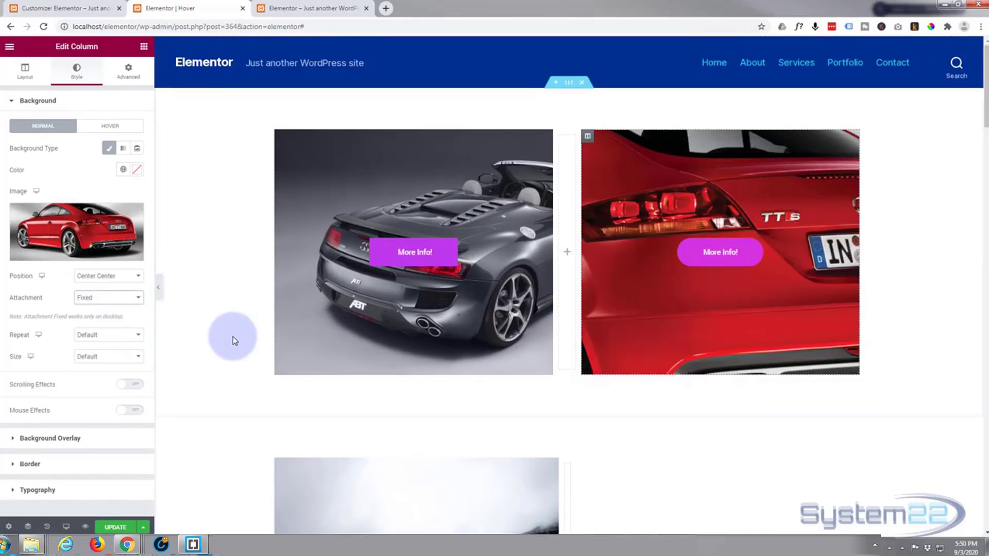
scroll(233, 340, down, 1)
scroll(232, 340, down, 3)
scroll(231, 341, up, 4)
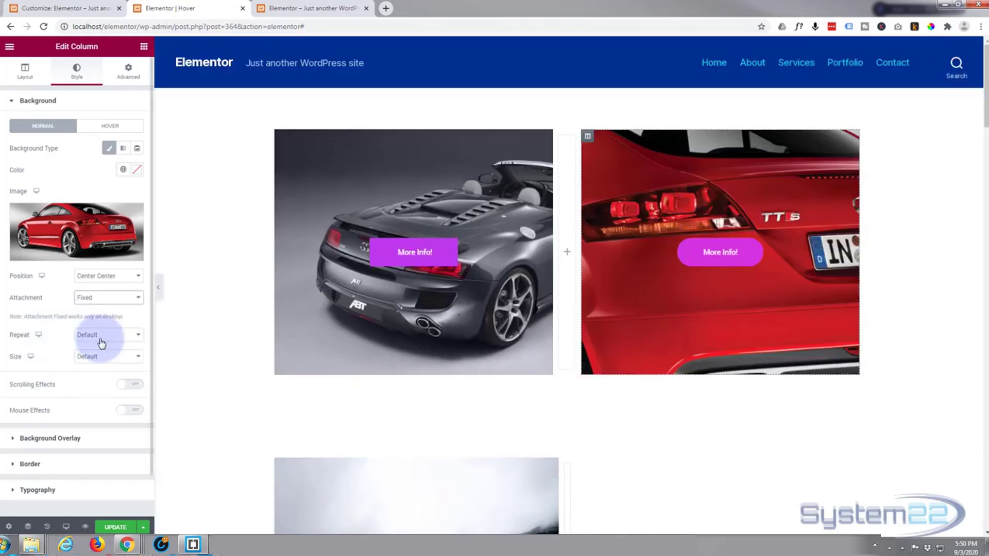
Step: Set the red car column's background attachment and position to Default and its size to Cover
click(105, 298)
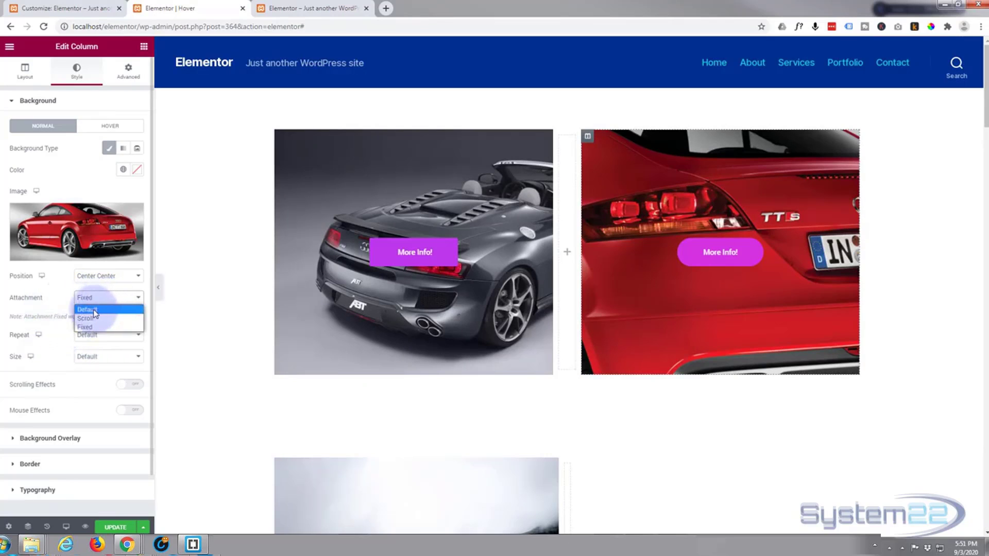
click(84, 309)
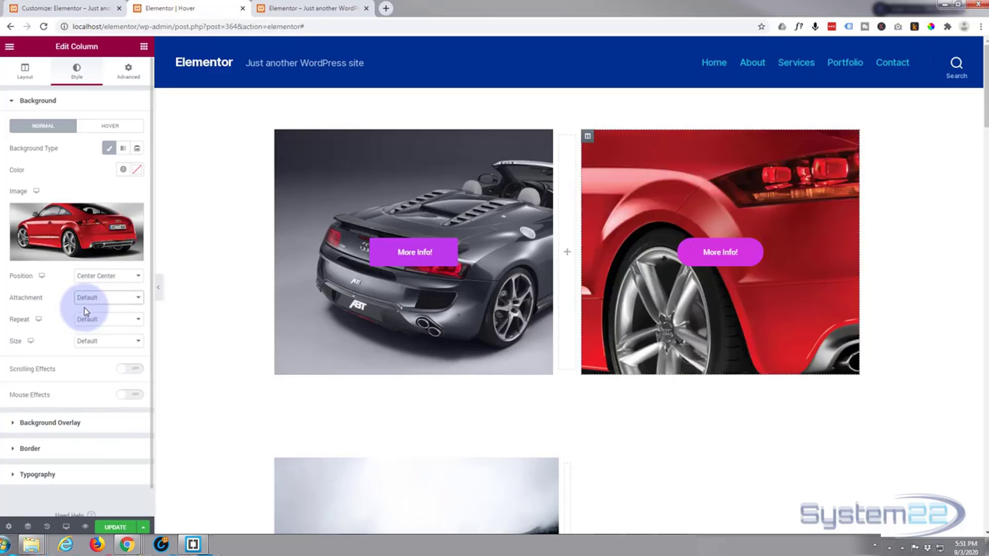
click(90, 277)
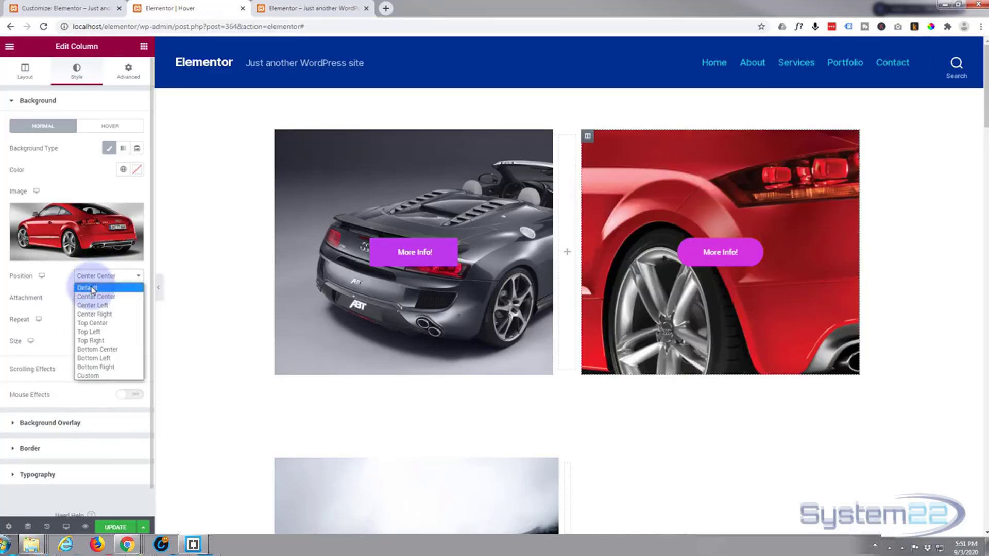
click(91, 286)
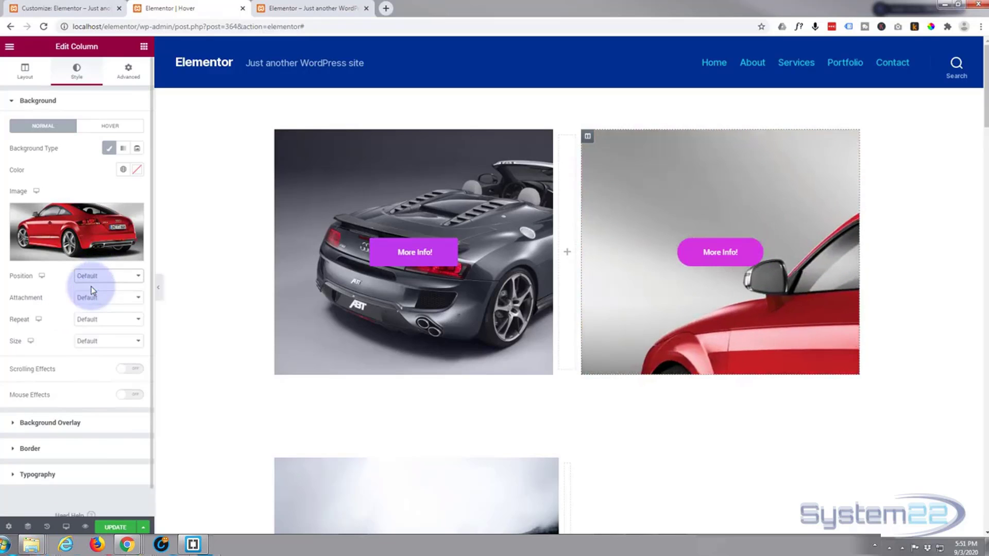
click(94, 343)
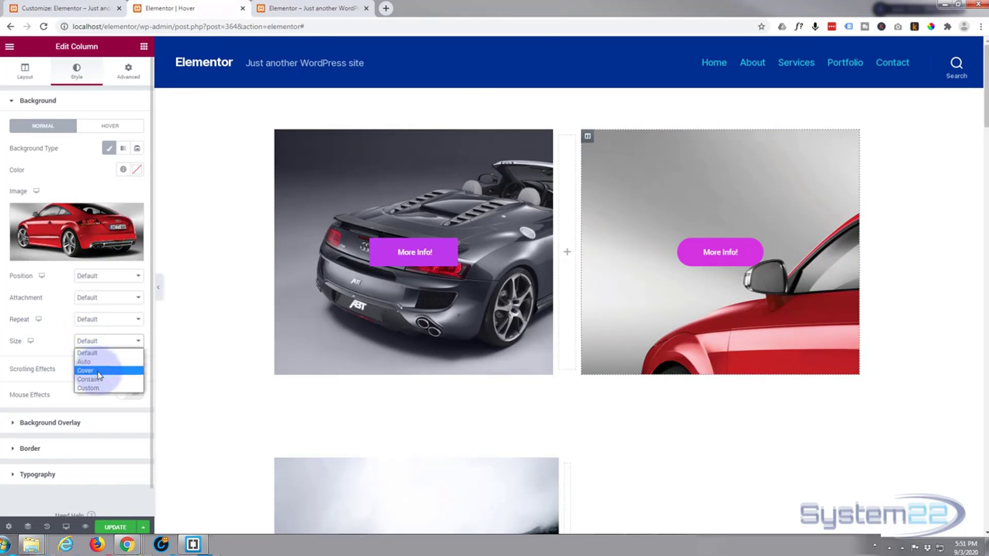
click(97, 372)
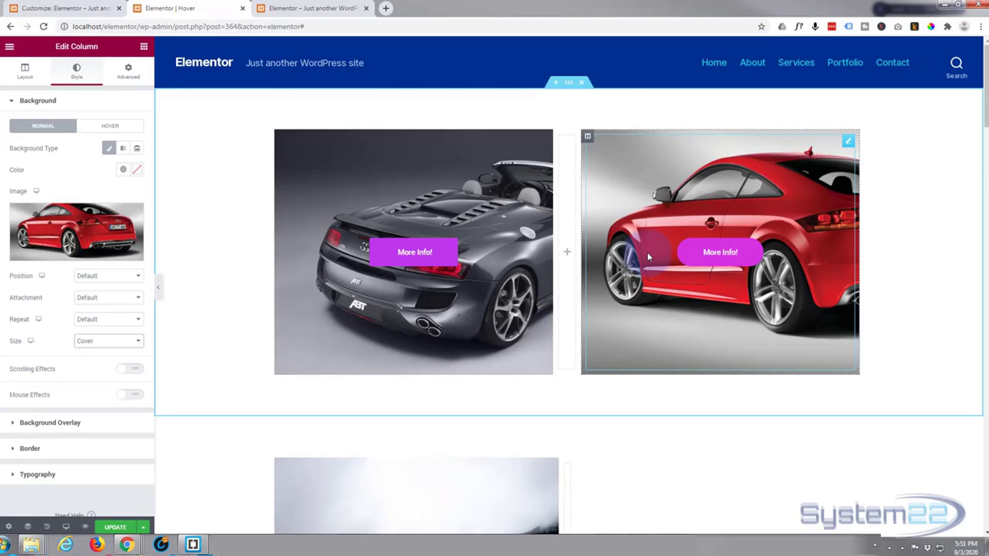
Step: Open the custom CSS editor in the red car column's advanced settings
click(127, 73)
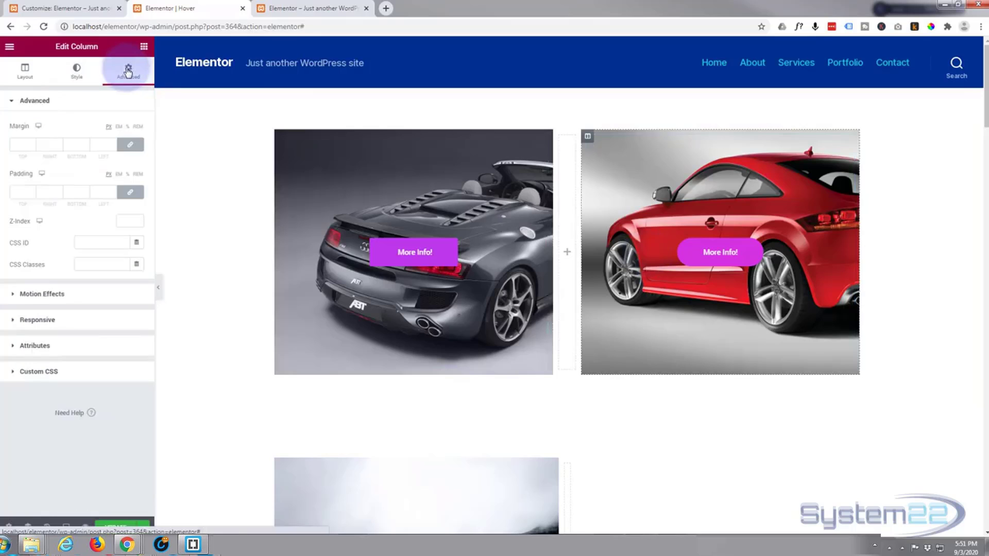
click(31, 375)
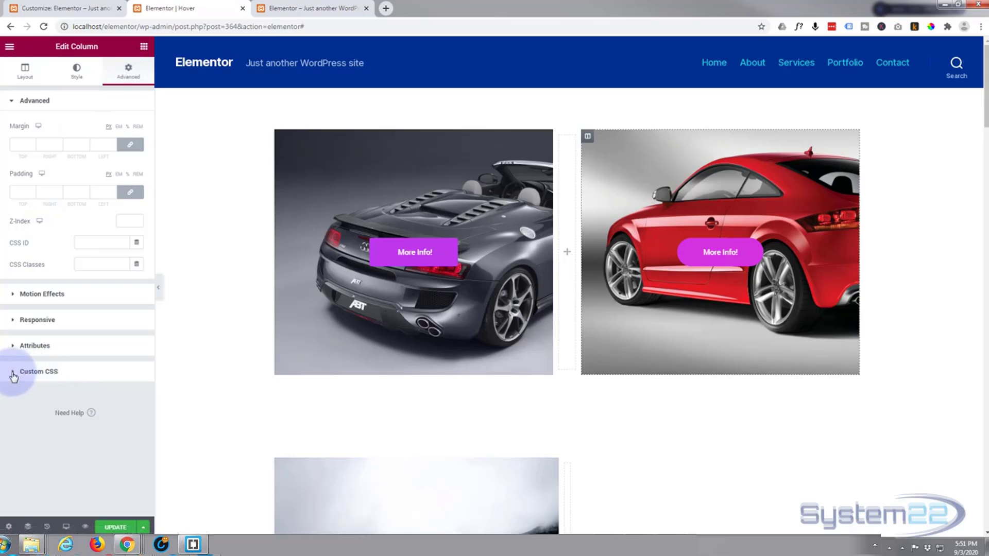
click(13, 375)
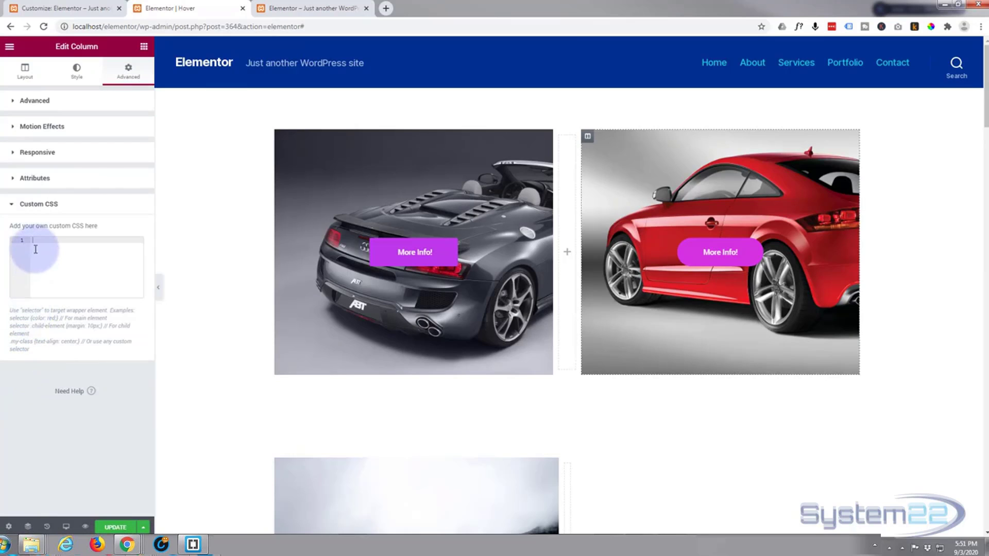
click(51, 243)
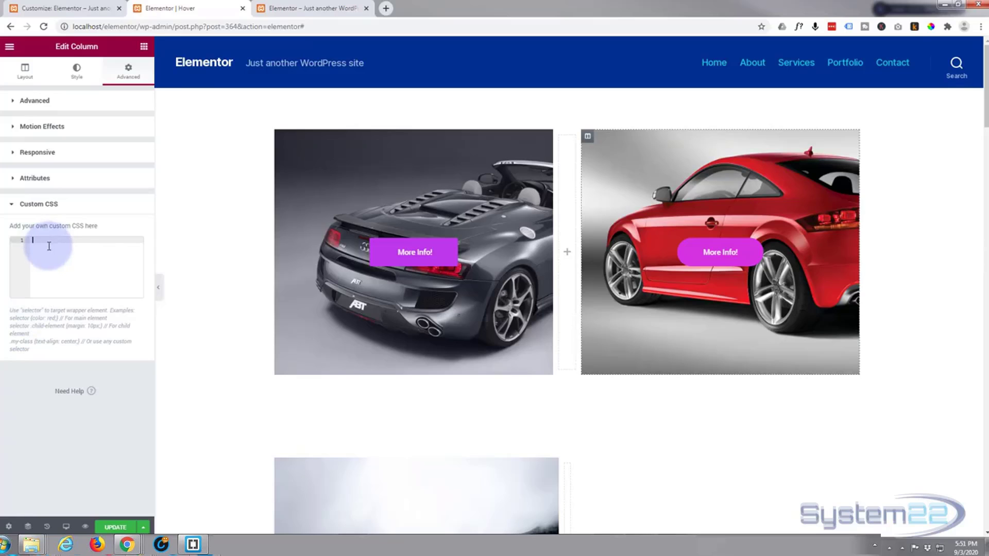
Step: Leave the current theme customizer session and reopen the customizer from the WordPress dashboard at Additional CSS
click(59, 8)
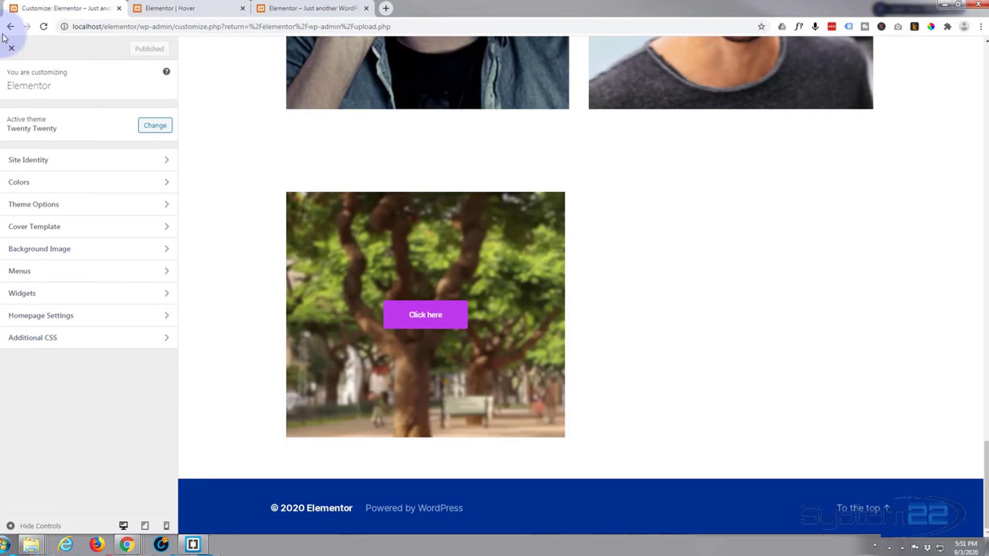
click(12, 49)
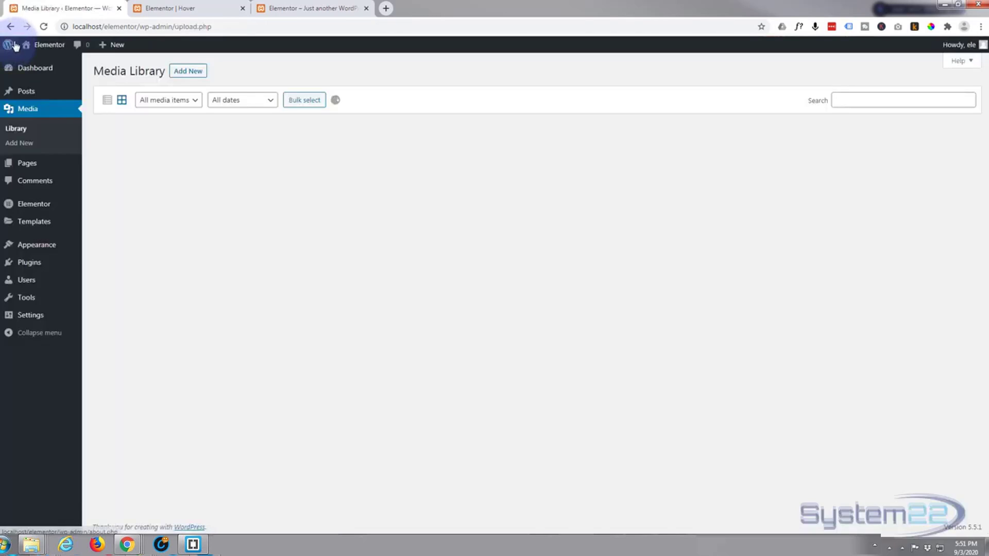
mouse_move(15, 47)
mouse_move(36, 250)
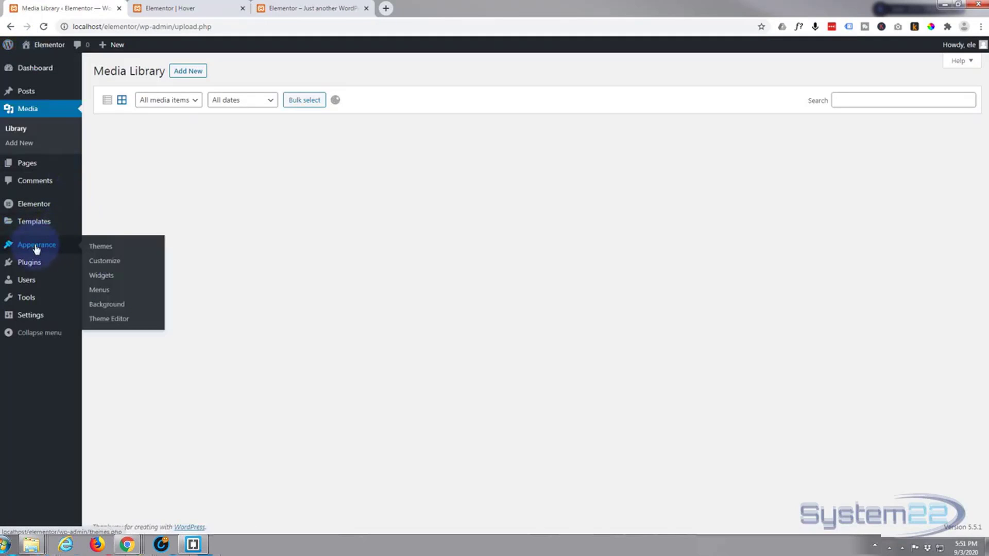
click(112, 264)
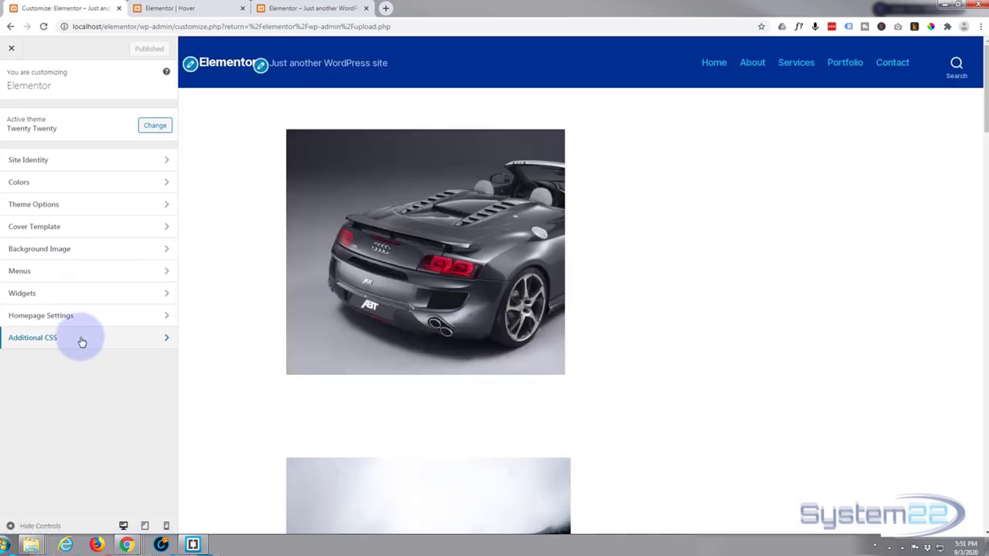
click(81, 342)
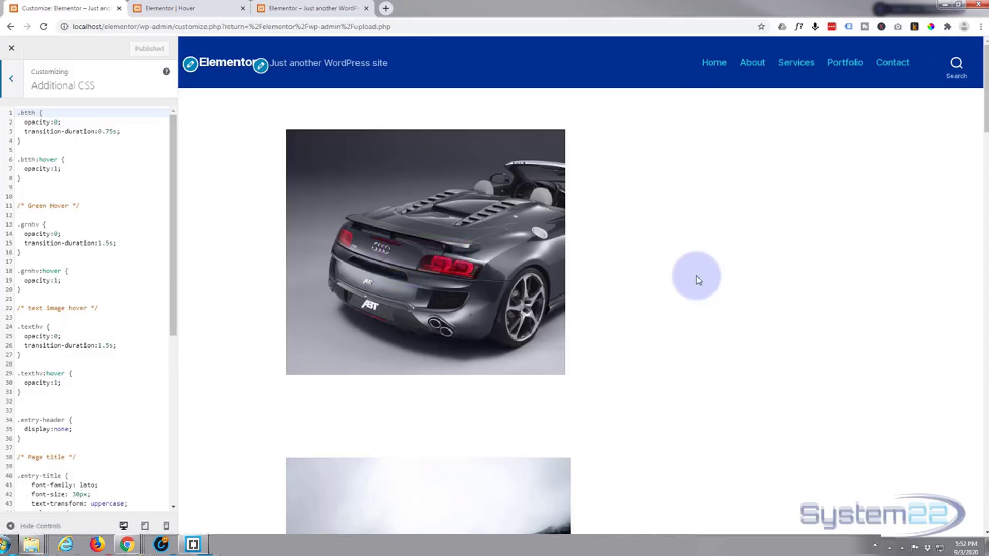
Step: Update the Hover page, then reload the theme customizer and reopen its Additional CSS
click(196, 6)
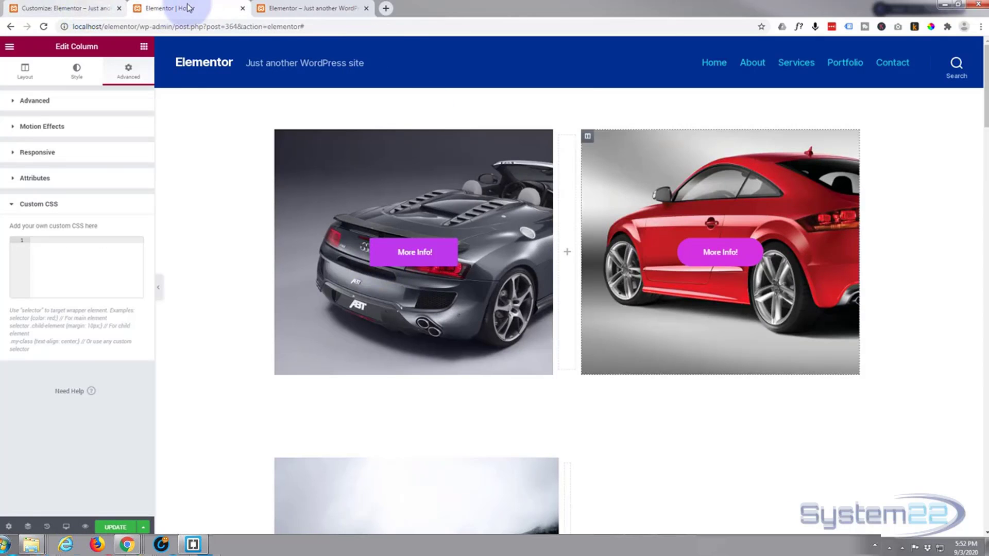
click(114, 528)
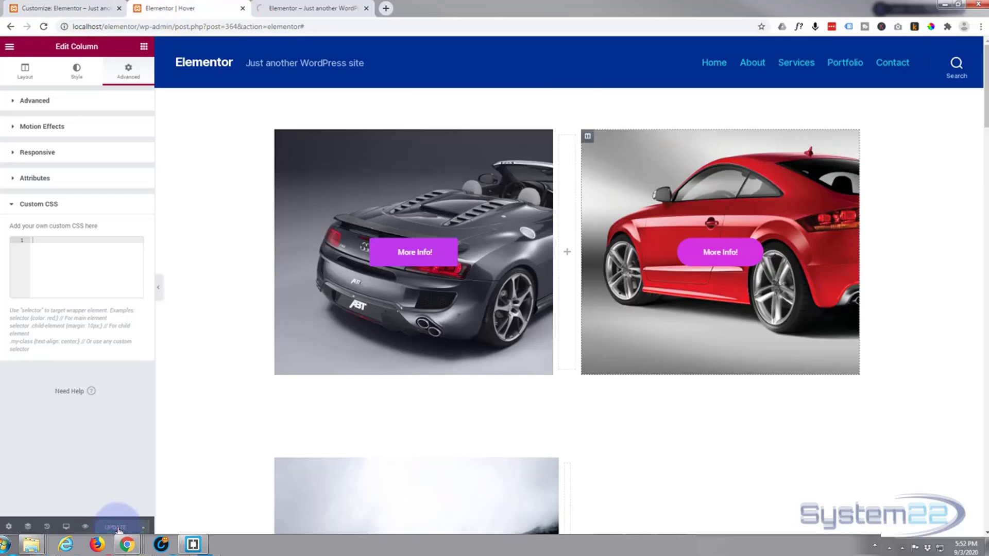
click(63, 7)
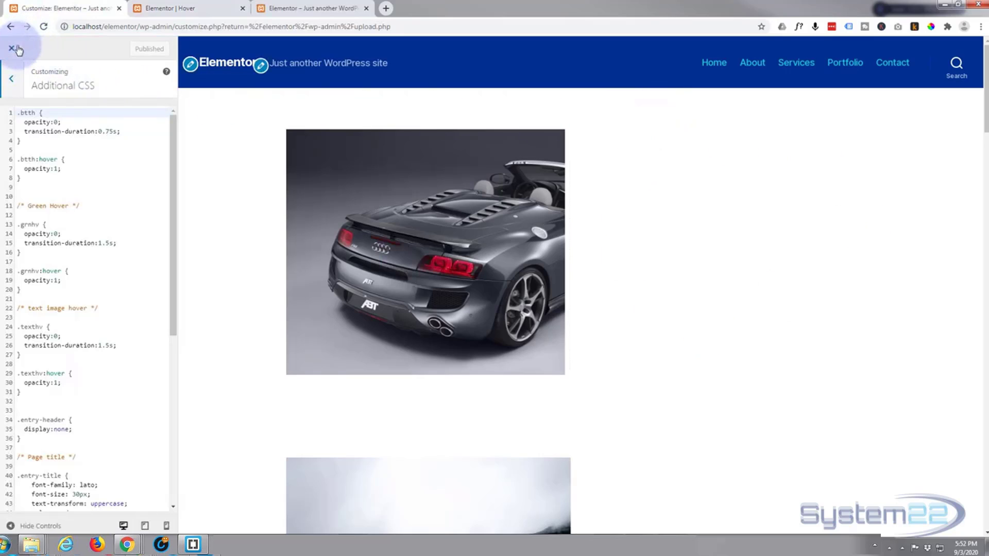
click(44, 26)
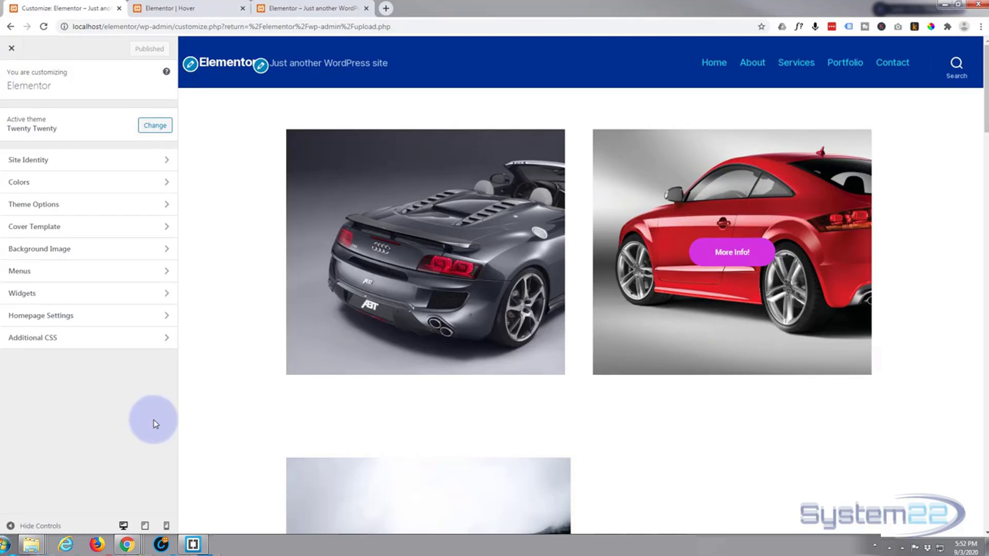
click(112, 348)
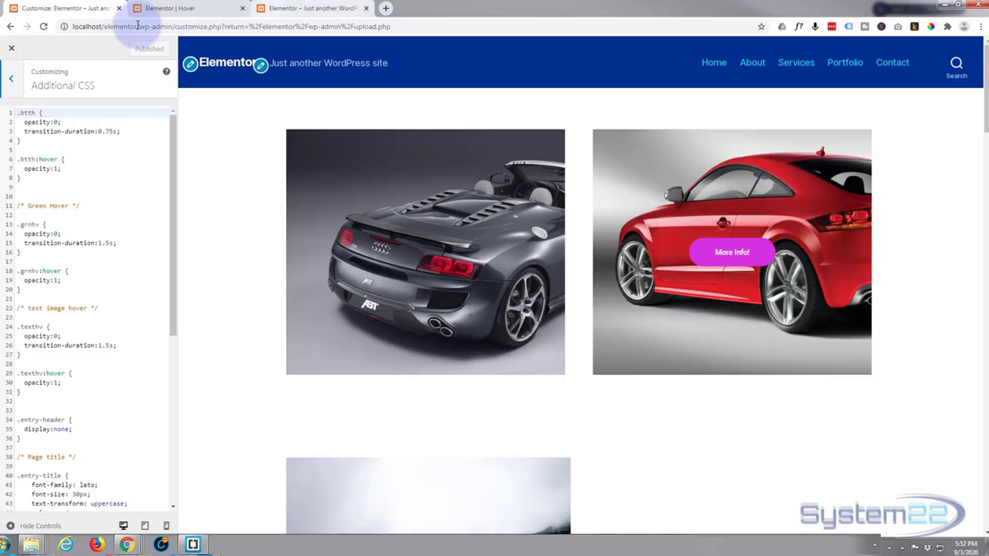
Step: Assign the CSS class bthv to the More Info! button over the red car and update the page
click(170, 8)
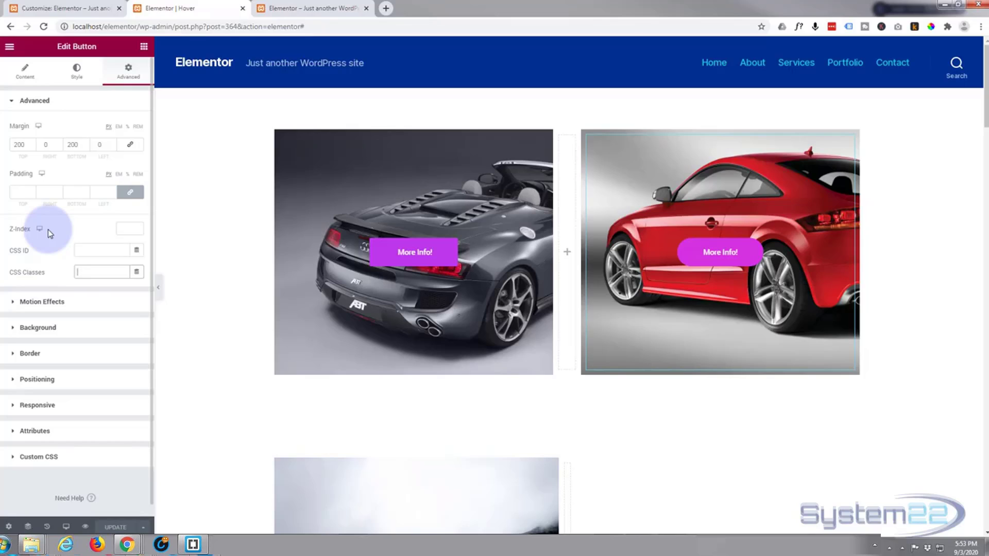
text(bt)
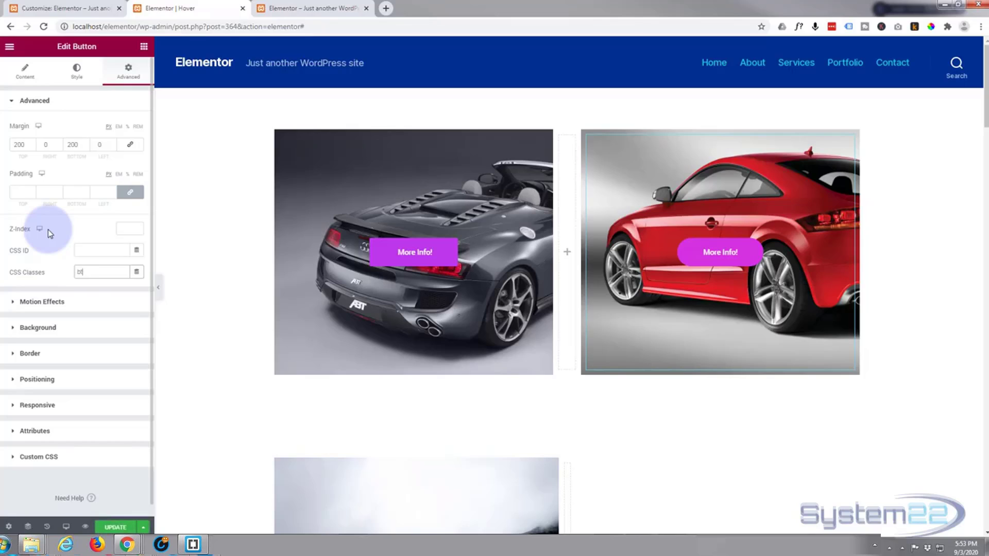
text(hv)
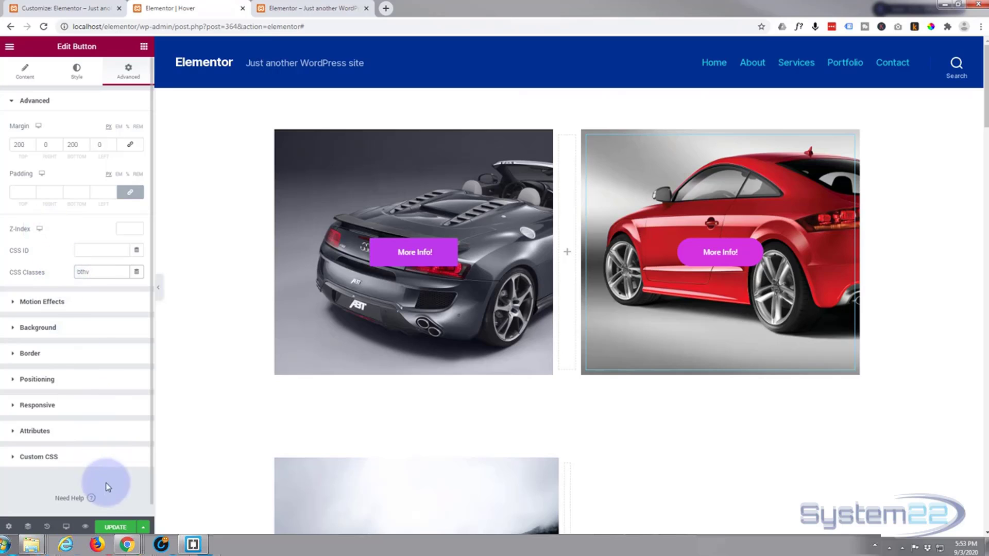
click(113, 528)
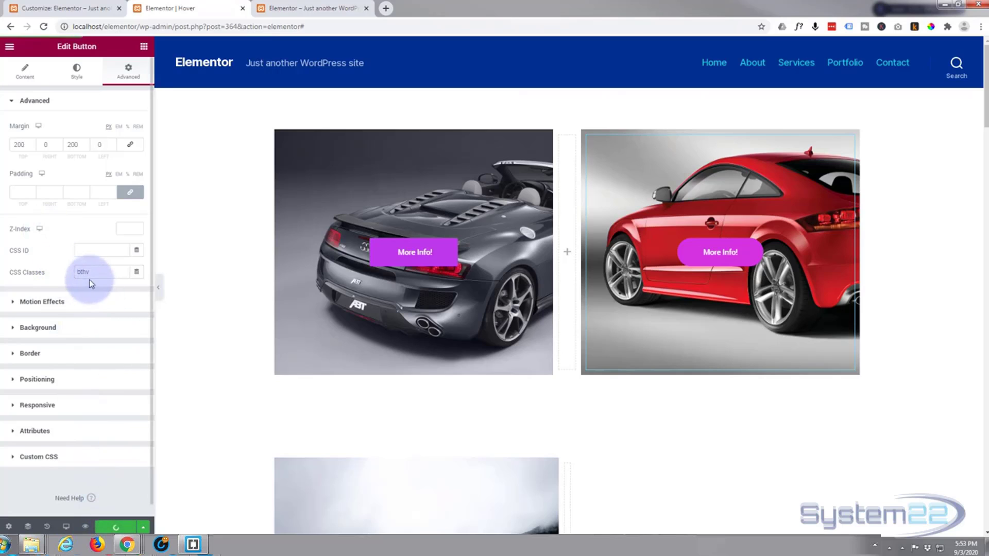
Step: Copy the bthv class name and insert three blank lines above the first .btth rule in the customizer's Additional CSS
drag(90, 272, 75, 270)
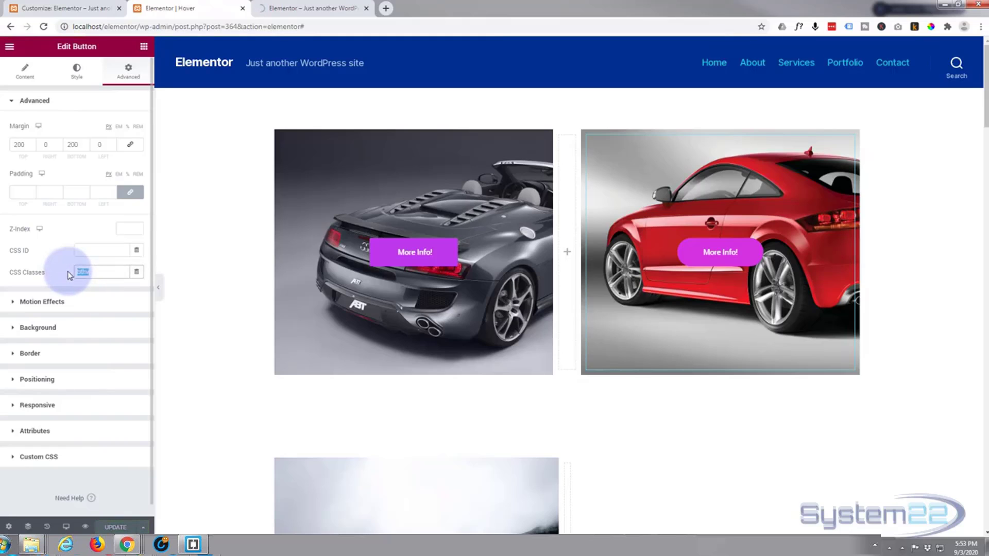
click(72, 8)
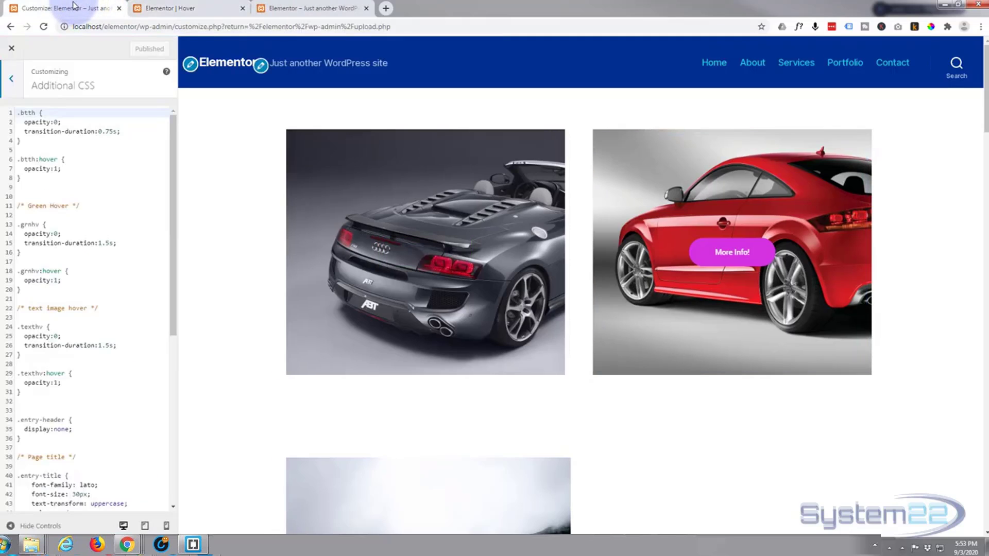
click(23, 111)
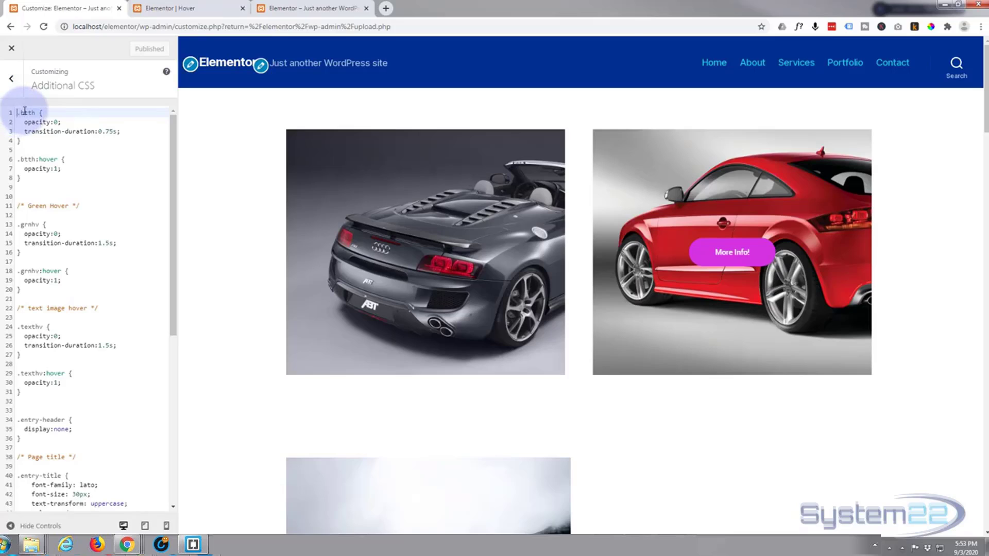
key(Return)
key(Return)
key(Return)
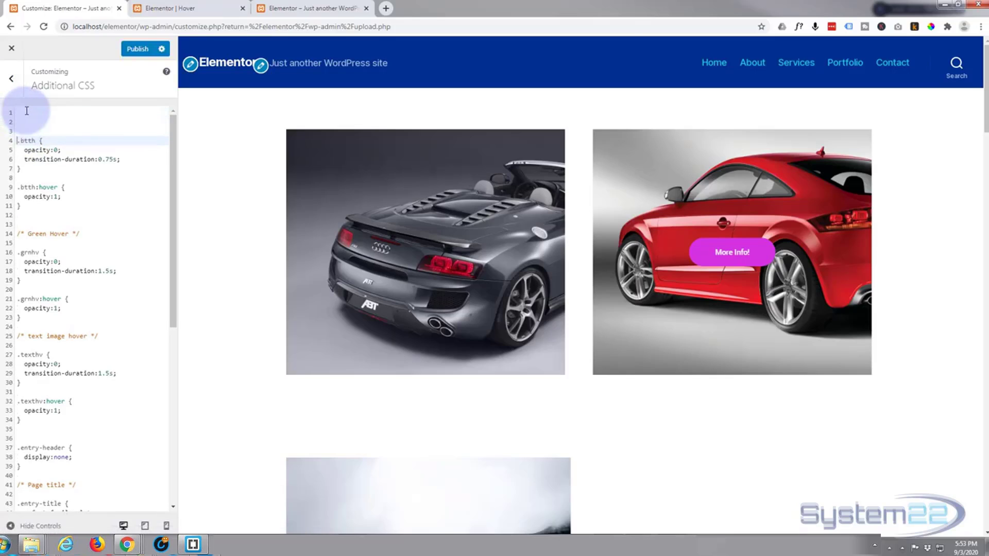
click(24, 112)
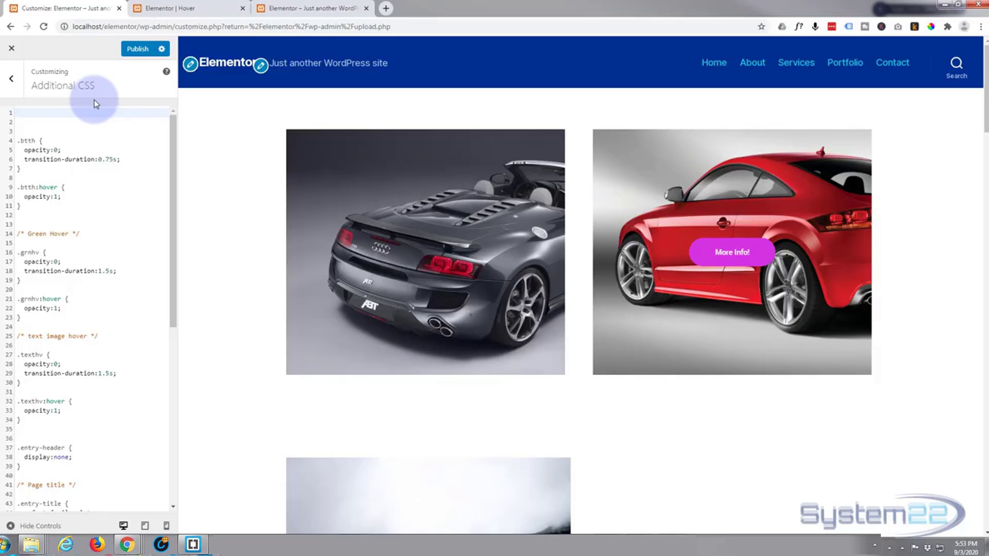
Step: Add the comment /* Button Hover */ on the first line of the Additional CSS, followed by two new lines
text(/)
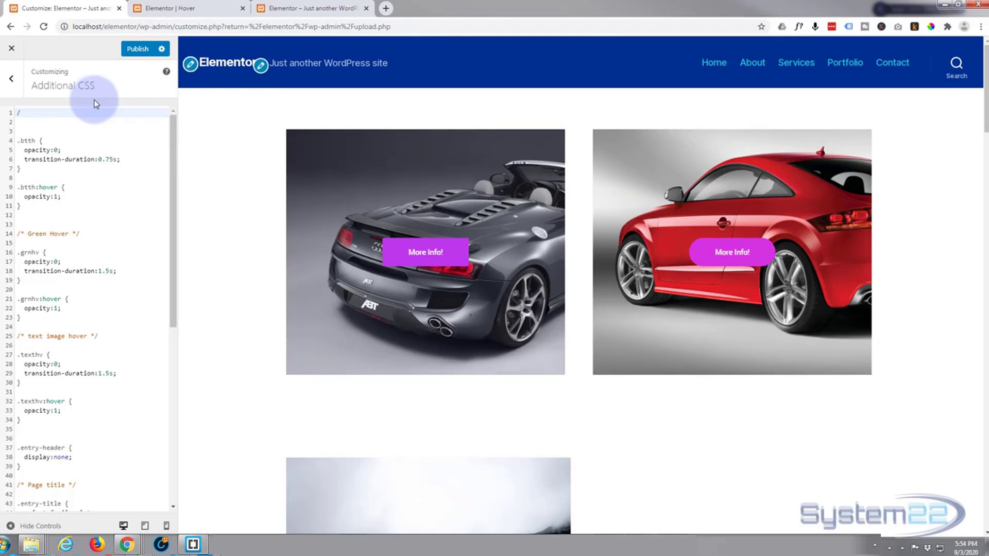
text(**/)
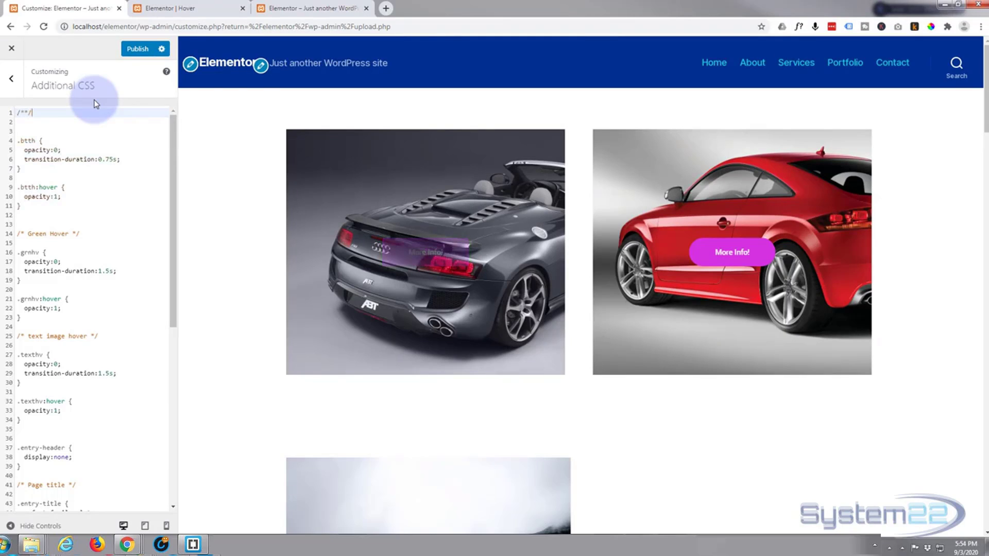
key(Left)
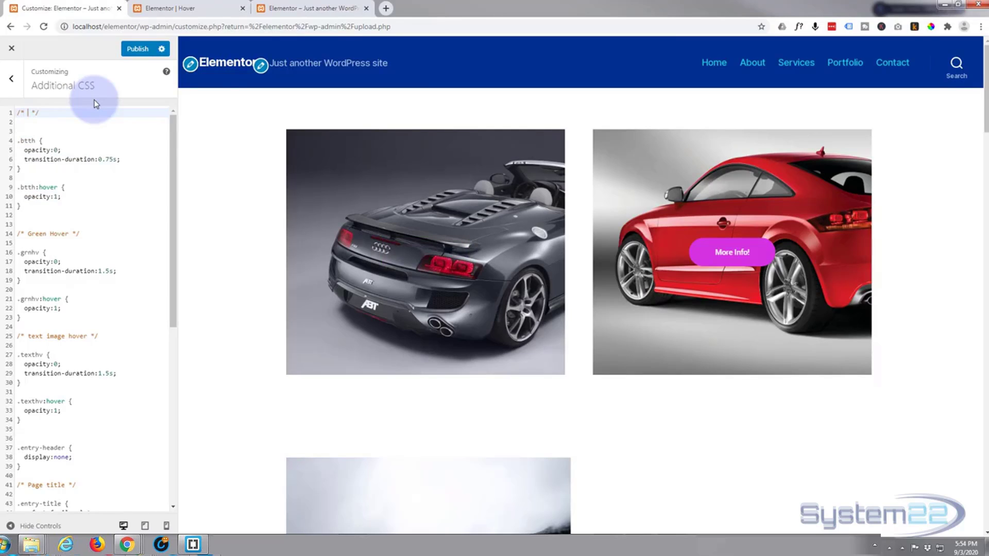
text(Button Hover)
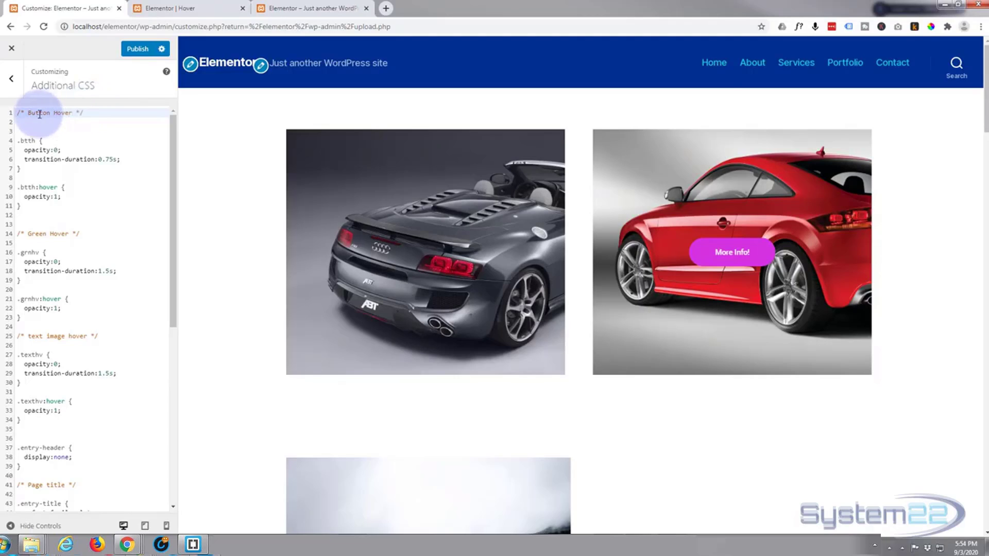
click(100, 109)
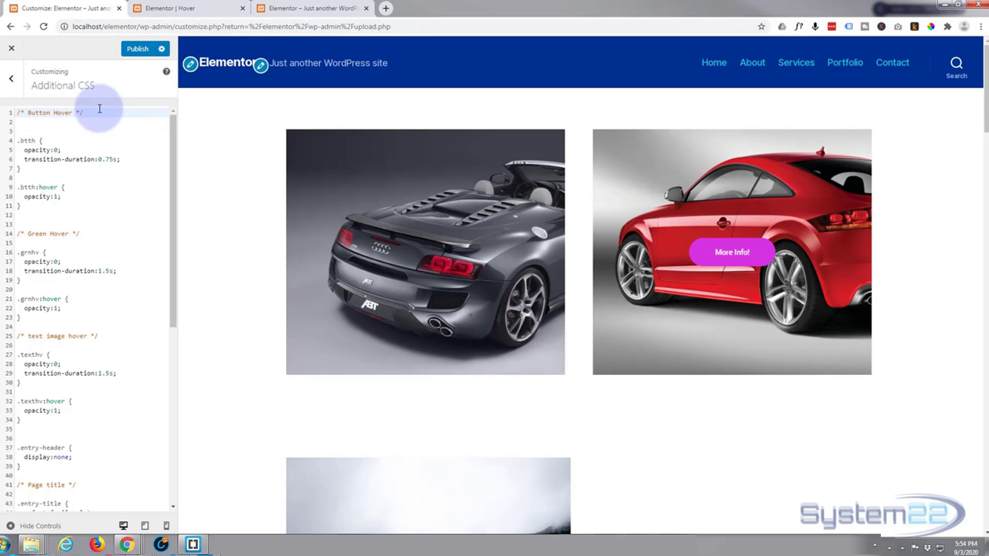
key(Return)
key(Return)
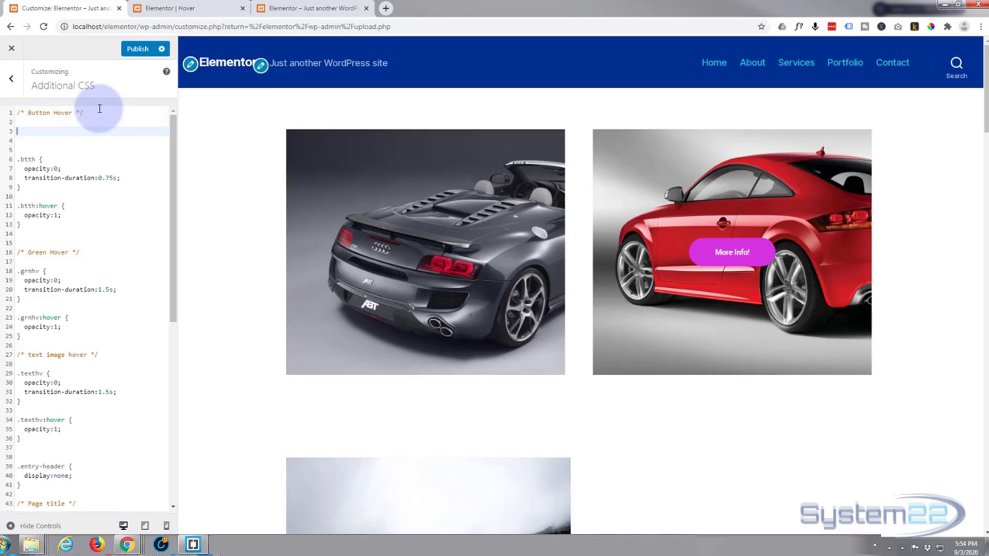
Step: Write a .bthv rule containing opacity:0; below the Button Hover comment in the Additional CSS
text(.)
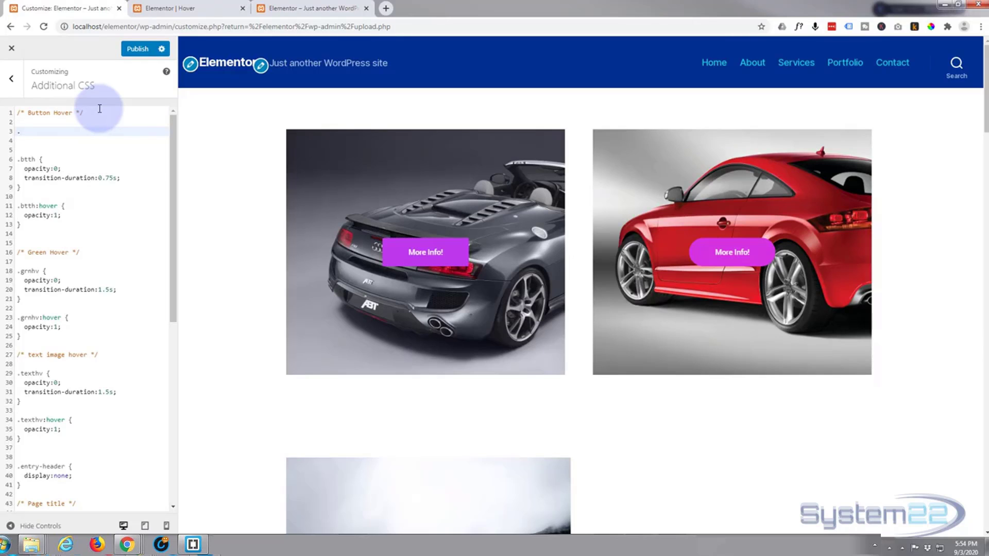
text(bthv)
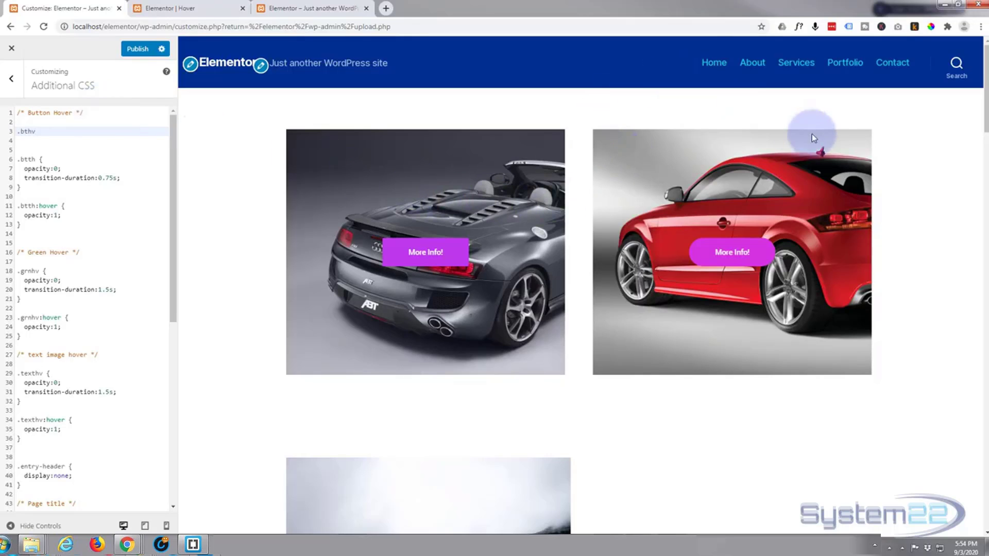
text({)
key(Return)
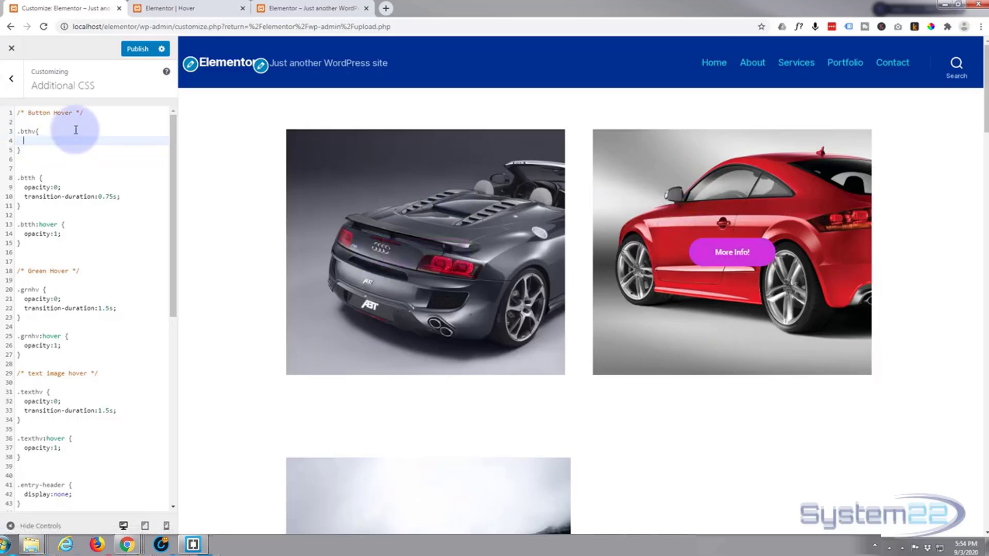
text(opacity)
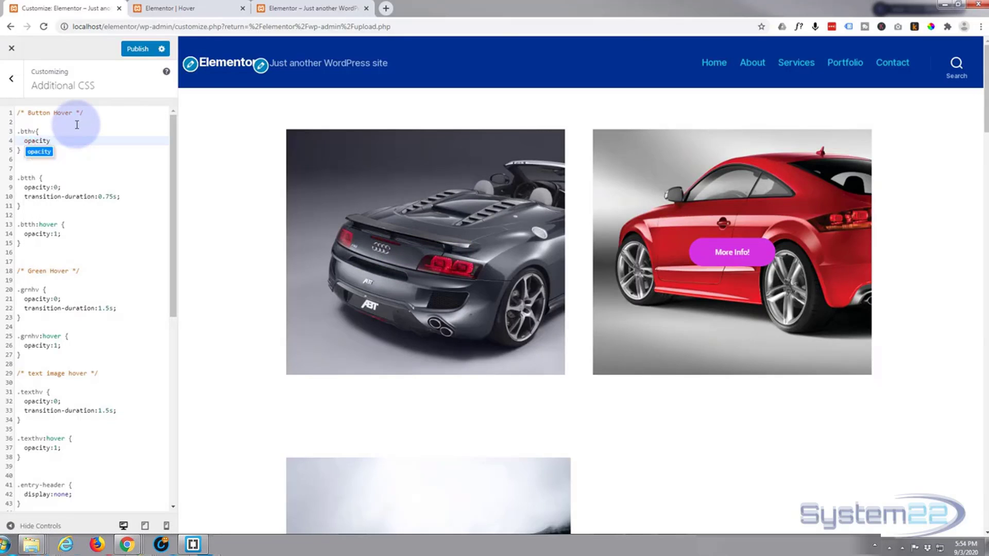
text(:0;)
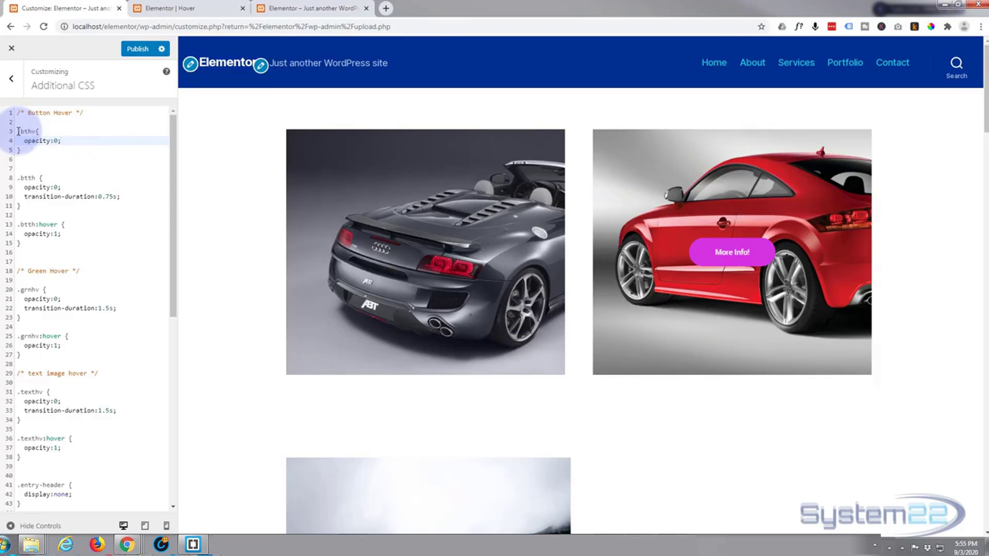
Step: Duplicate the whole .bthv rule below the original, separated by one blank line
drag(18, 132, 49, 154)
key(ctrl+c)
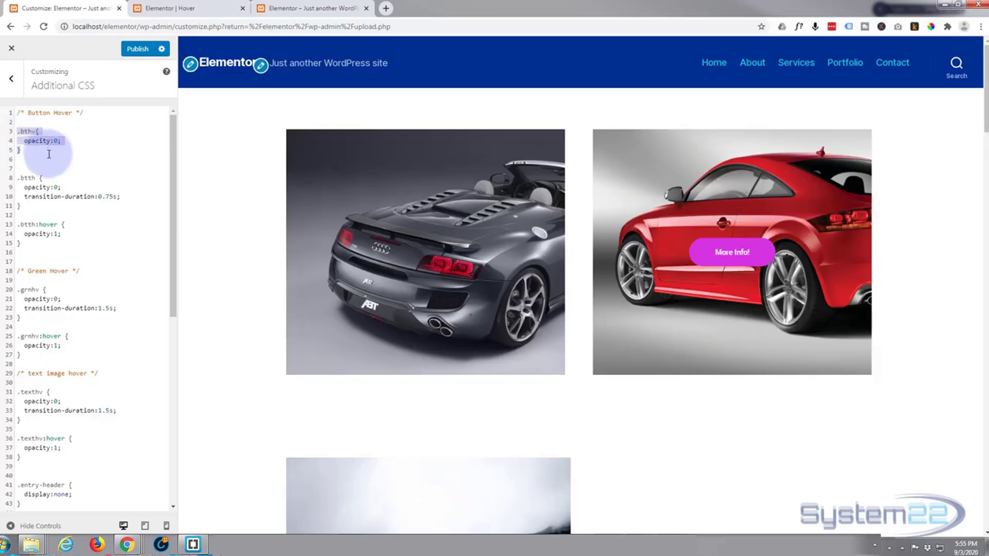
click(56, 150)
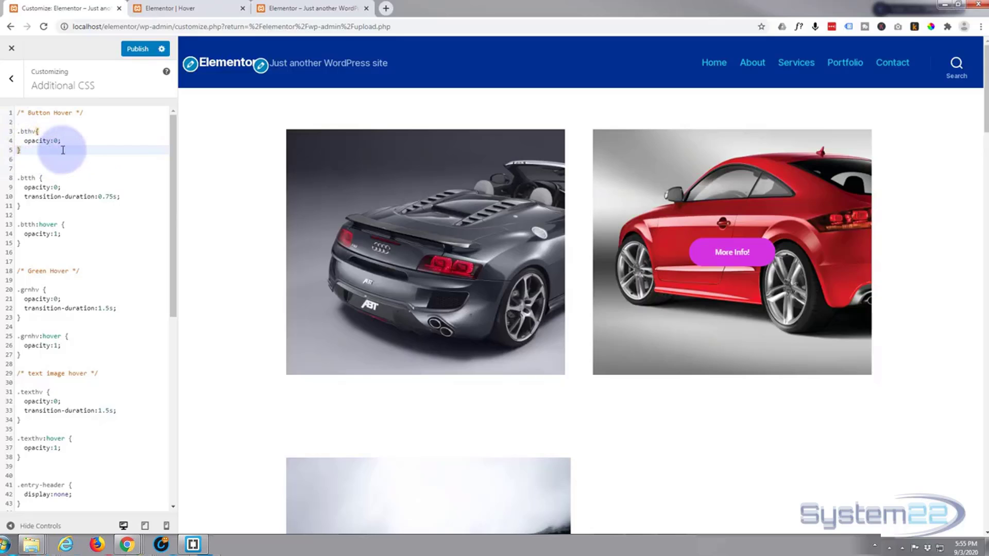
key(Return)
key(Return)
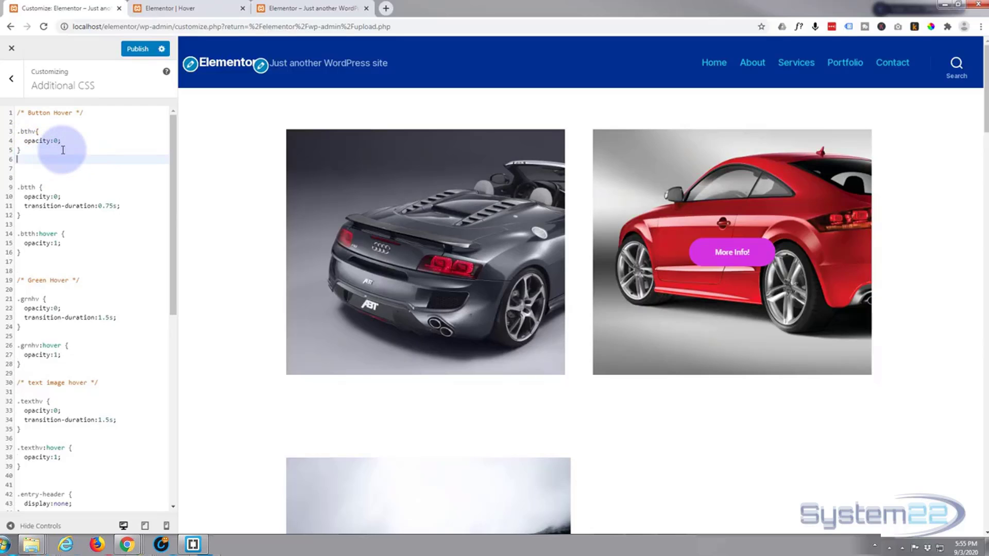
key(ctrl+v)
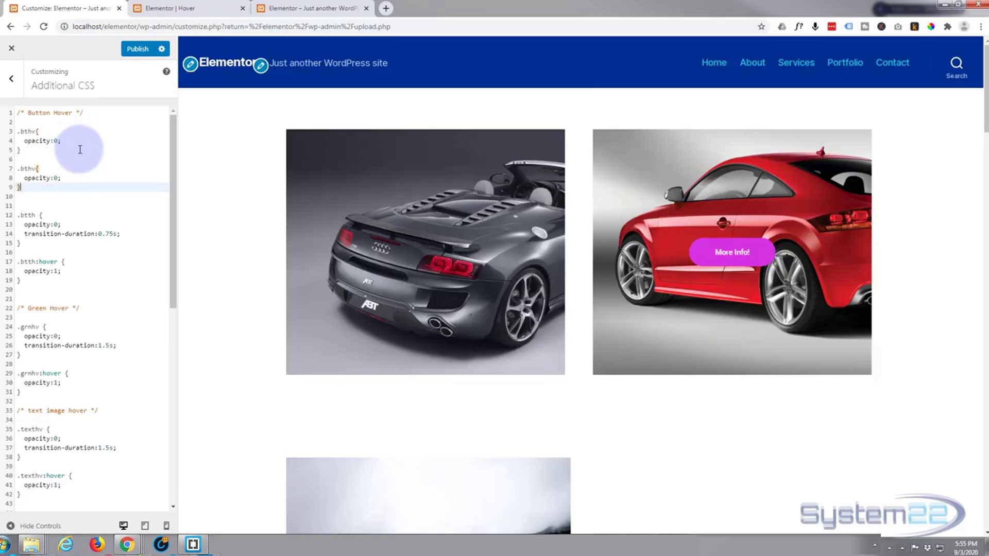
Step: Change the second .bthv rule to opacity:1 and its selector to .bthv:hover
click(55, 177)
double_click(55, 177)
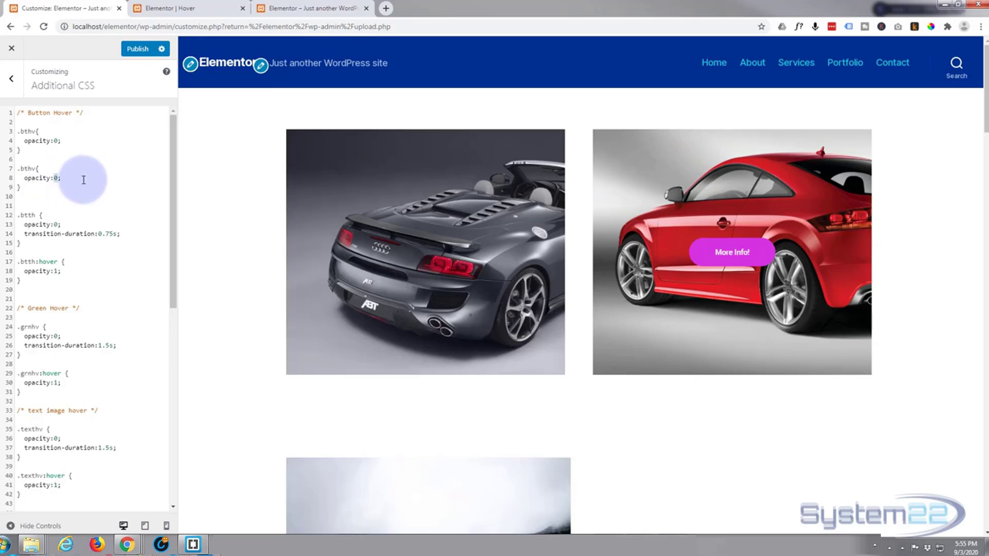
text(1)
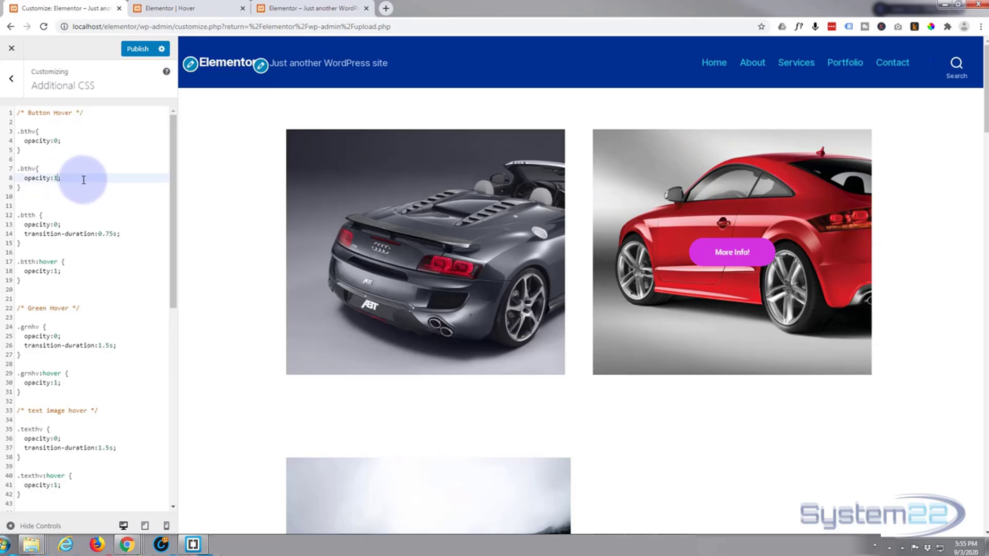
click(36, 169)
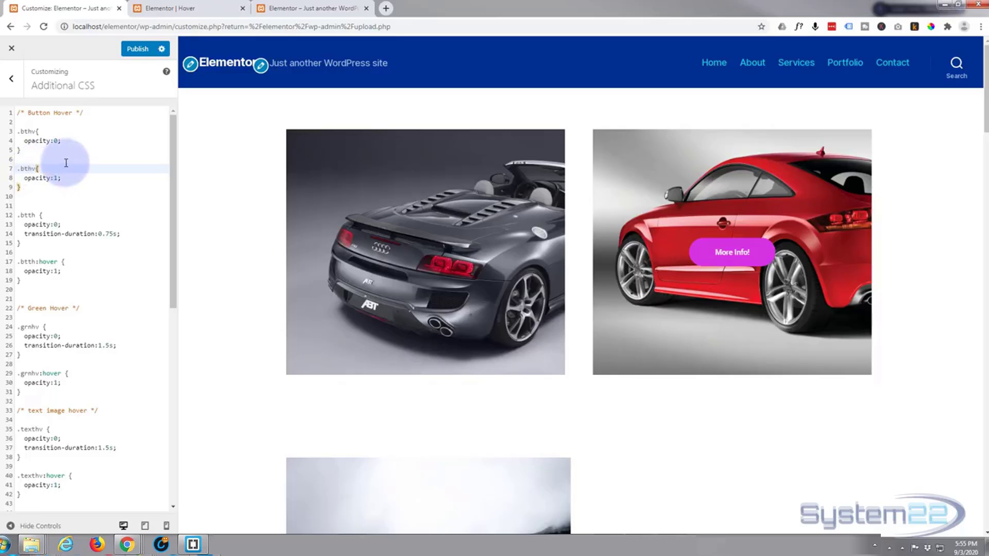
text(:)
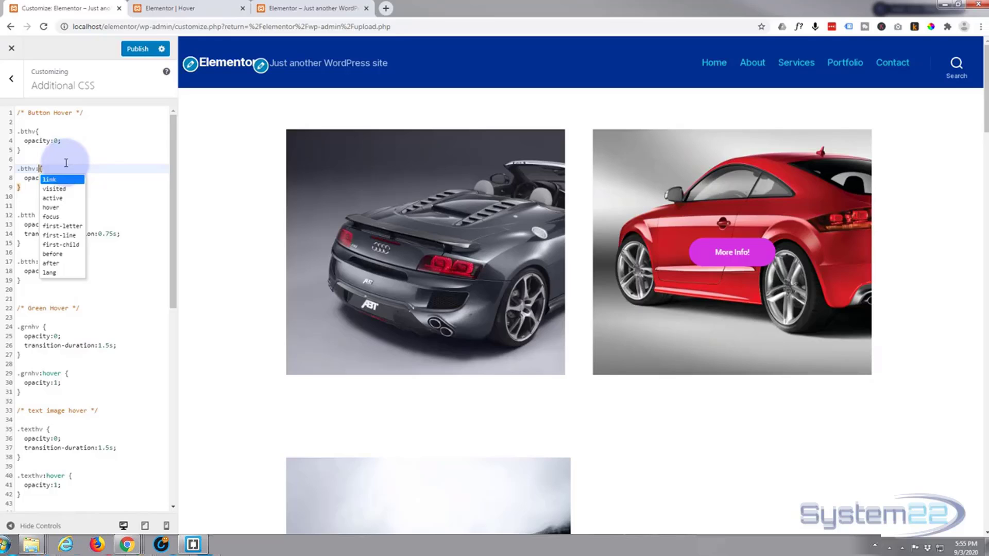
text(hover)
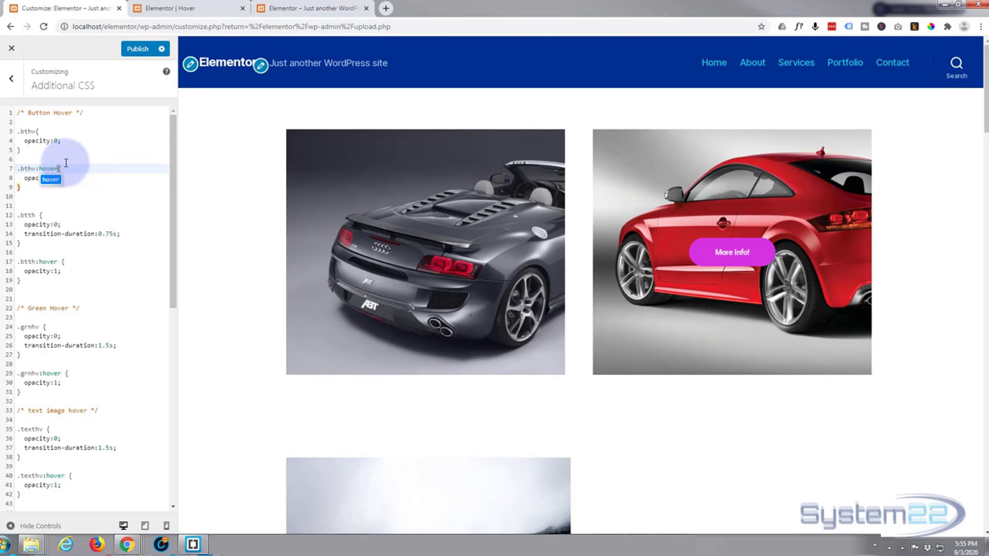
Step: Add transition-duration:0.75s; on a new line below opacity:0; in the first .bthv rule
click(60, 141)
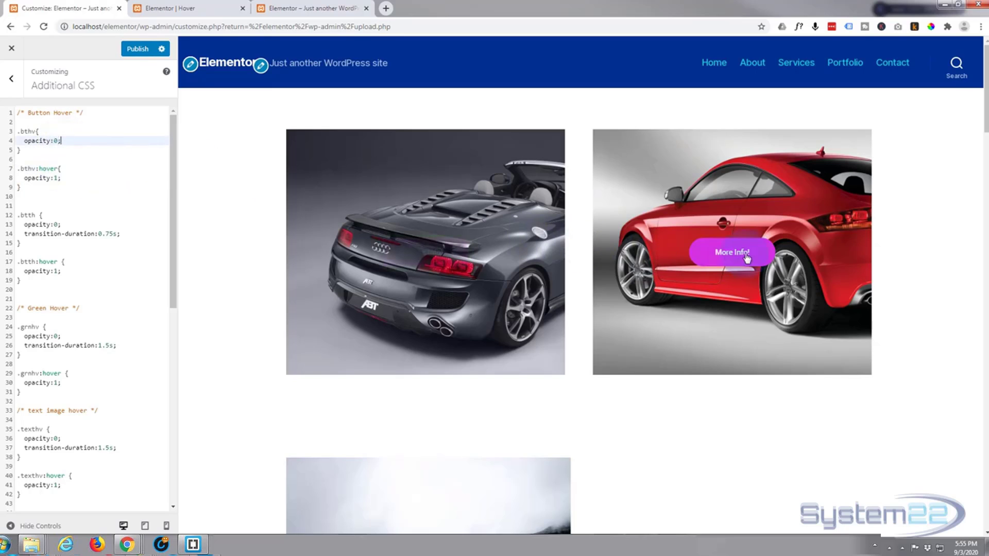
mouse_move(417, 245)
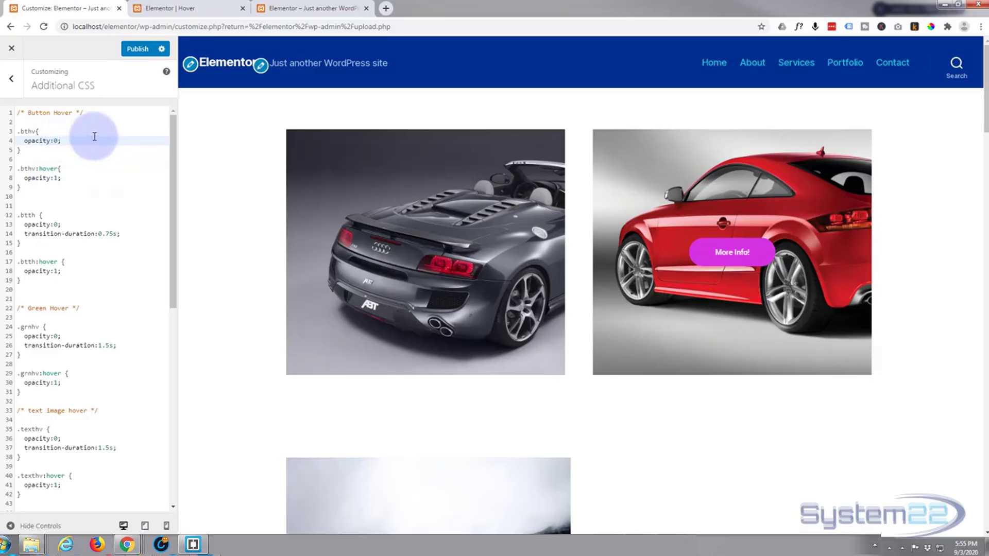
key(Return)
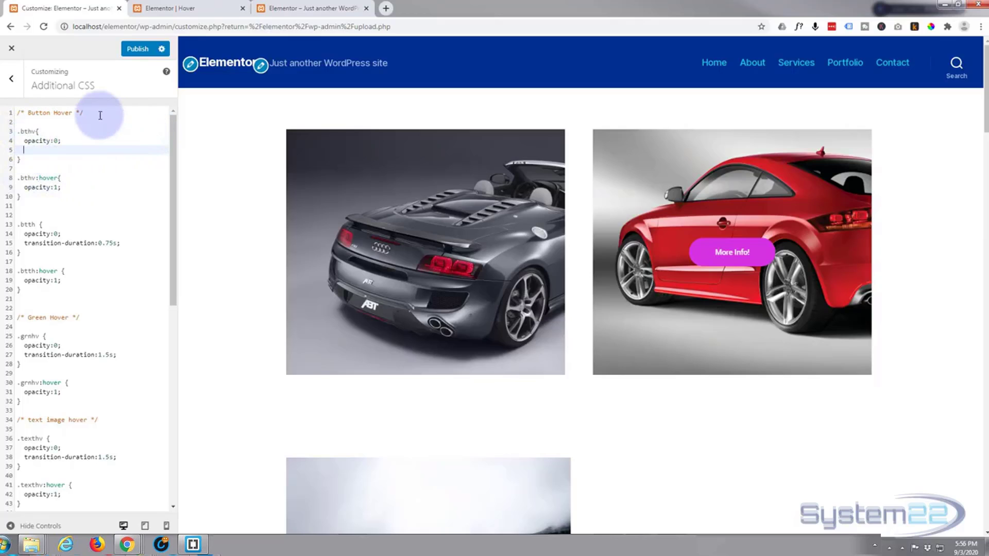
text(trans)
text(ition-)
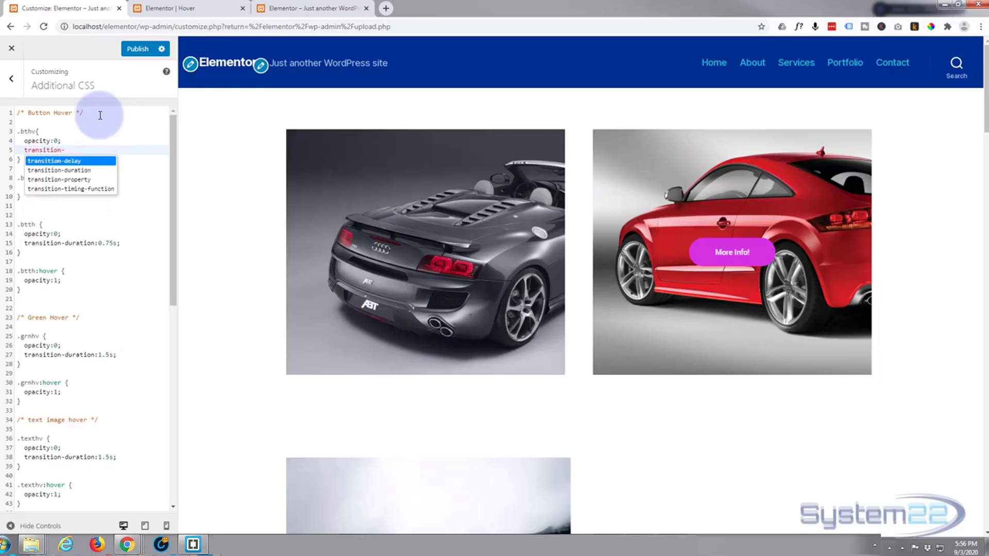
text(duration)
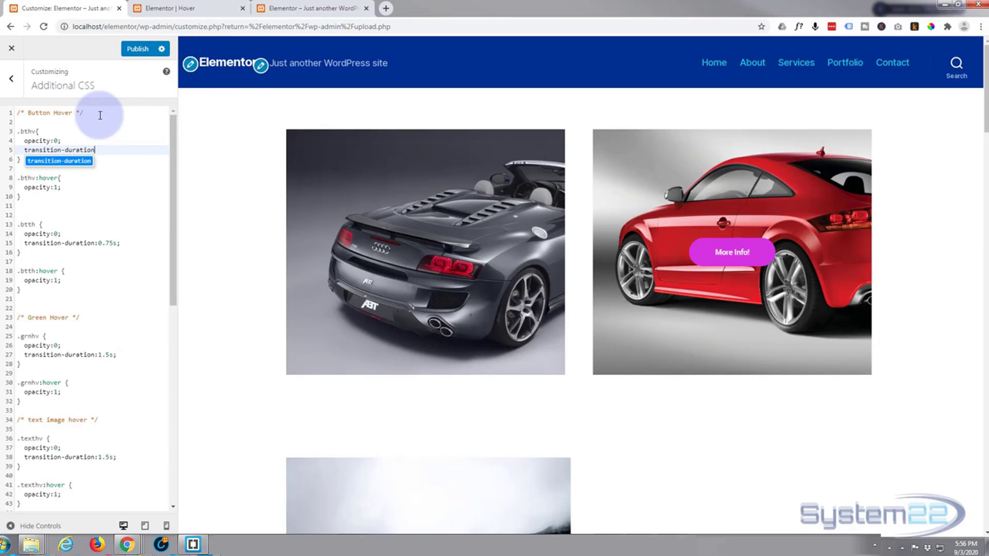
text(:)
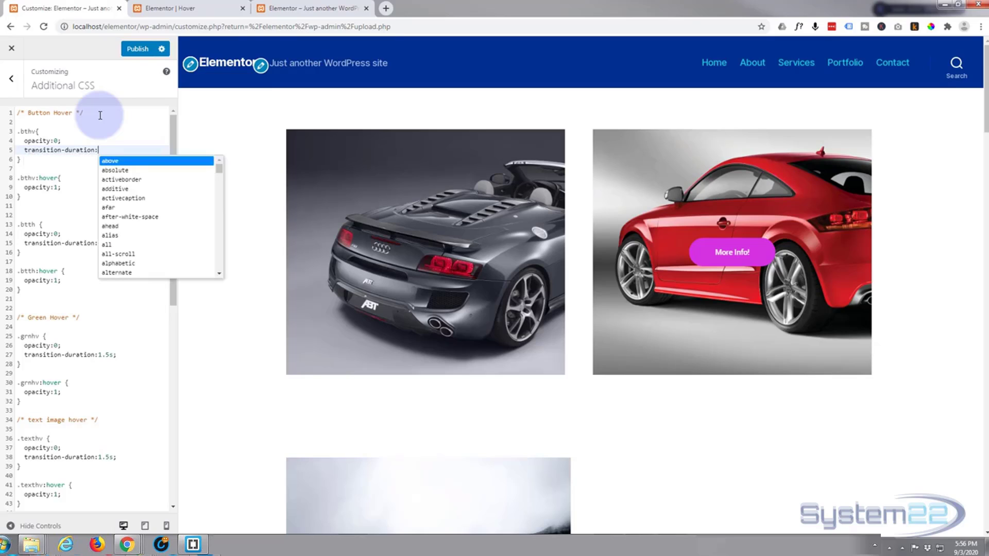
text(0.)
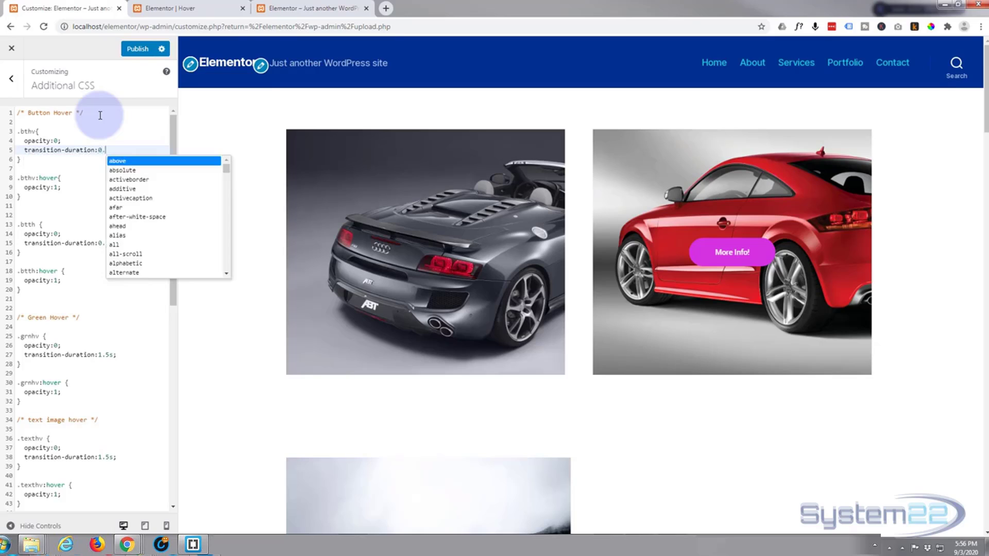
text(75)
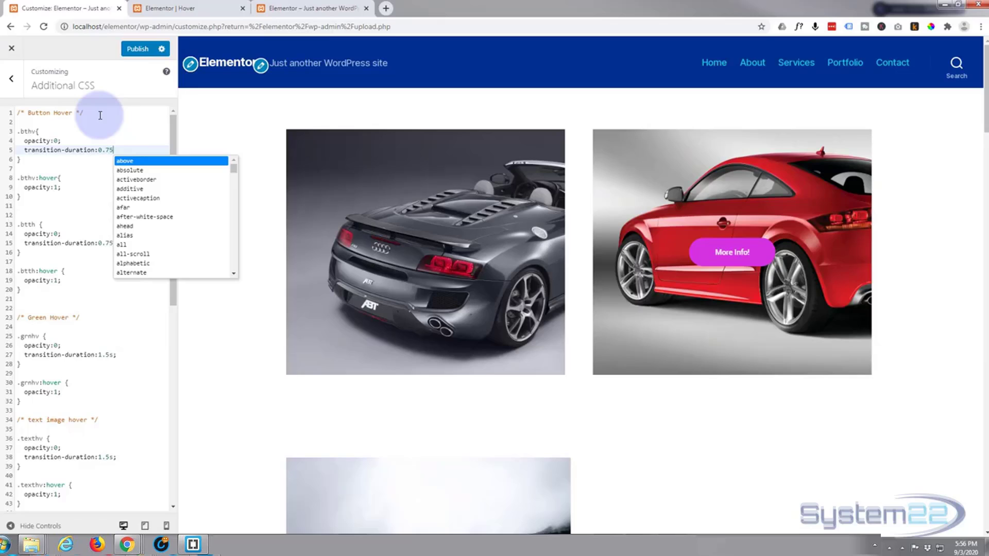
text(s)
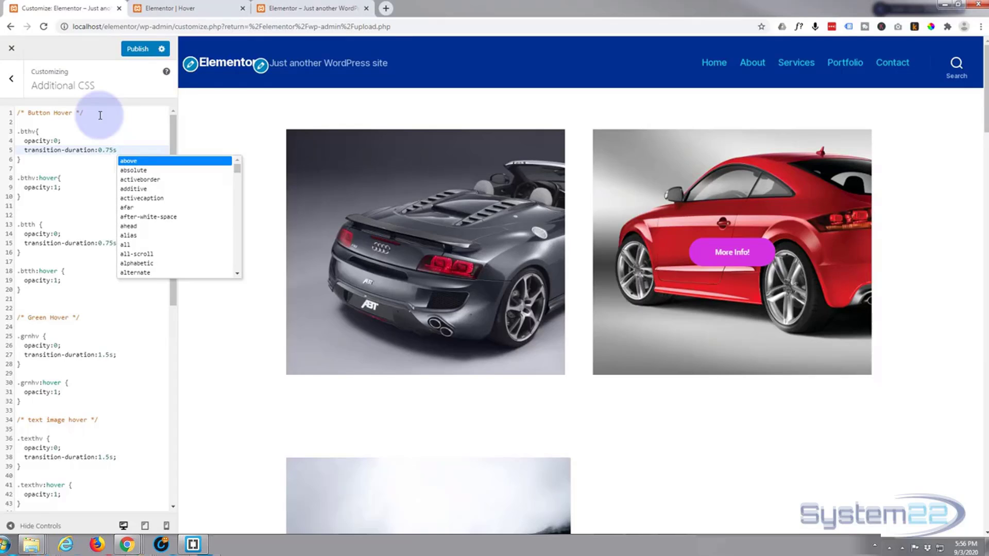
text(;)
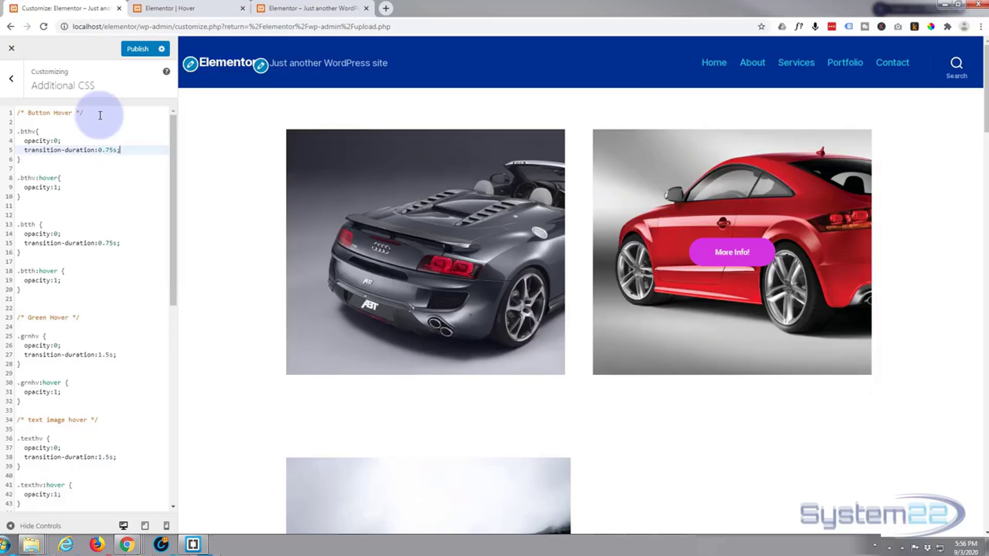
Step: Publish the Additional CSS, then reload the customizer and test the More Info! button's hover effect over the red car
click(133, 51)
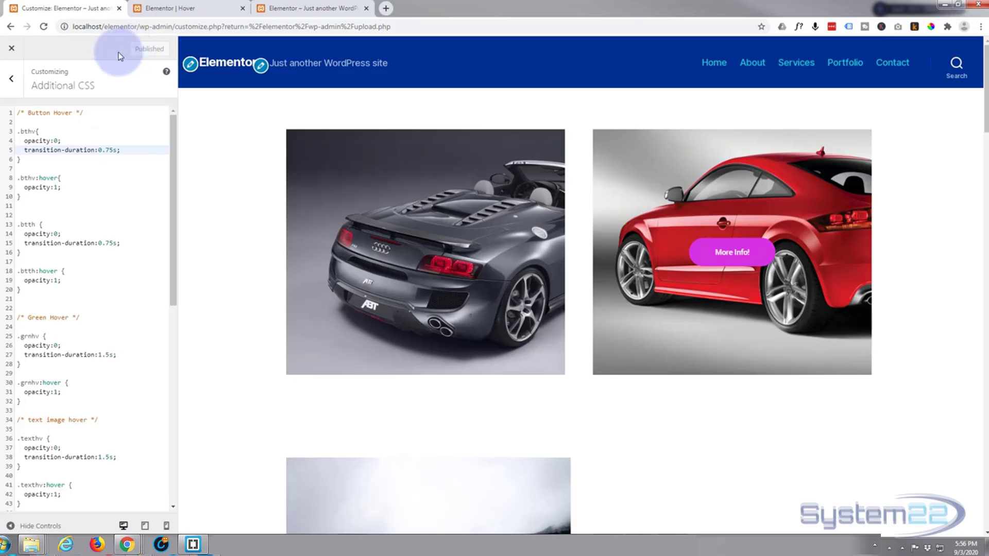
click(43, 28)
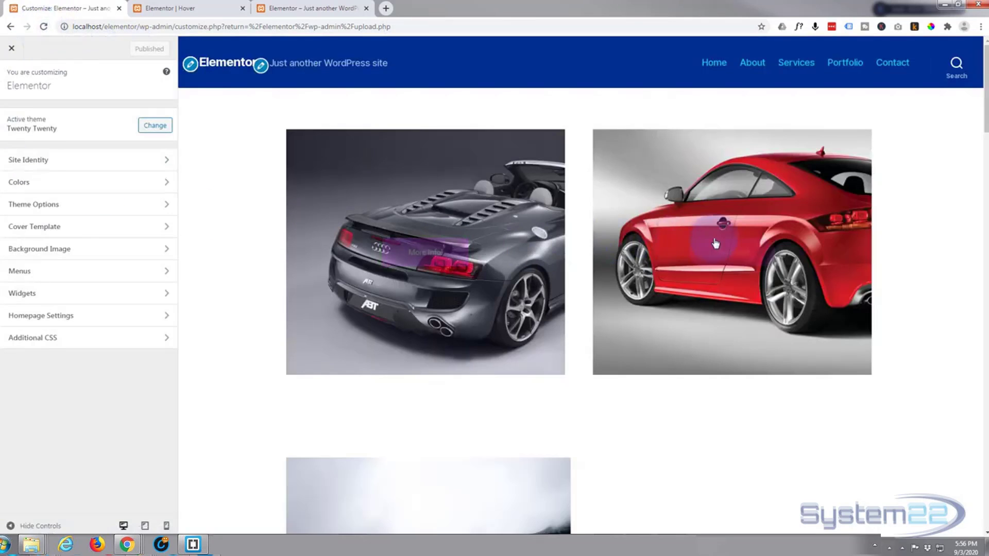
mouse_move(721, 245)
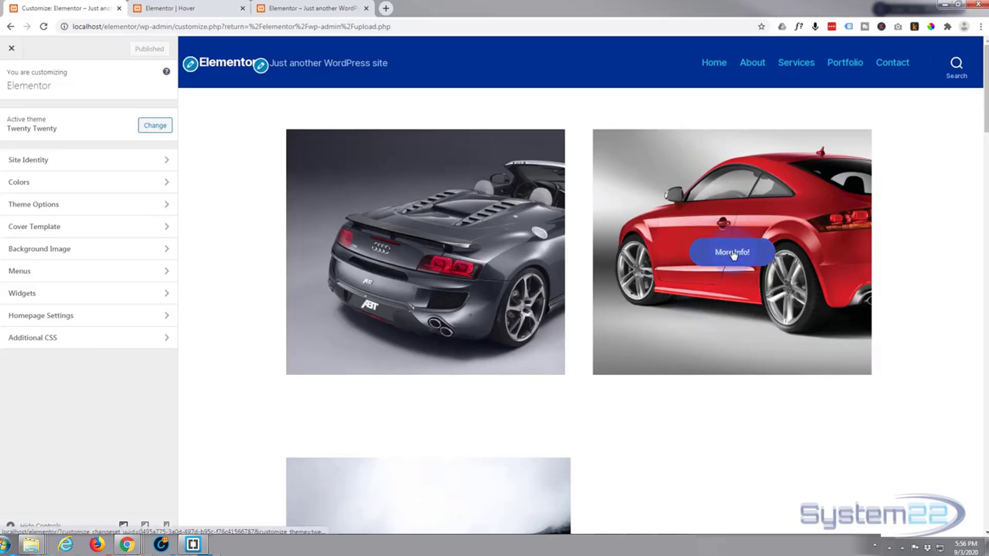
Step: Preview the Hover page from the Elementor editor and test the hover effect on the red car image
click(177, 9)
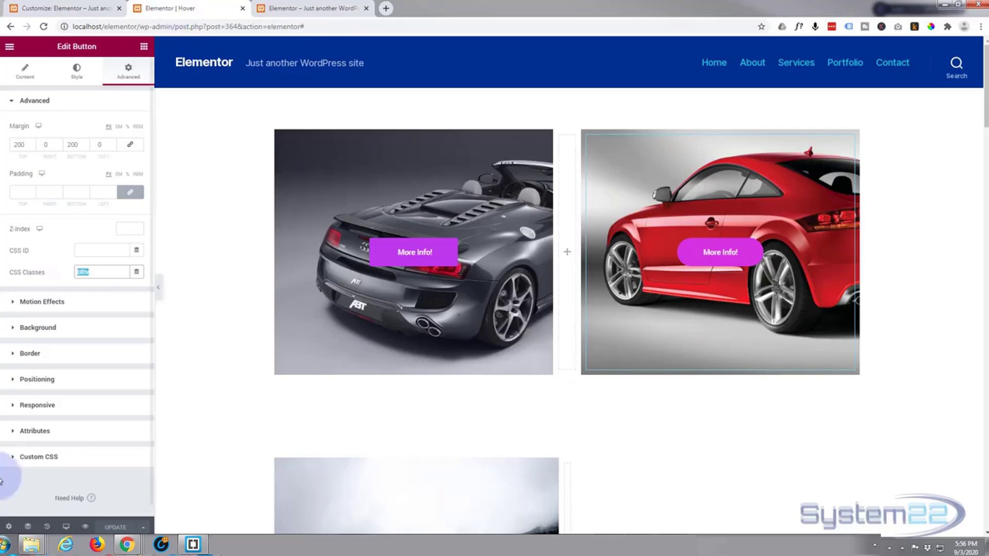
click(86, 527)
click(86, 527)
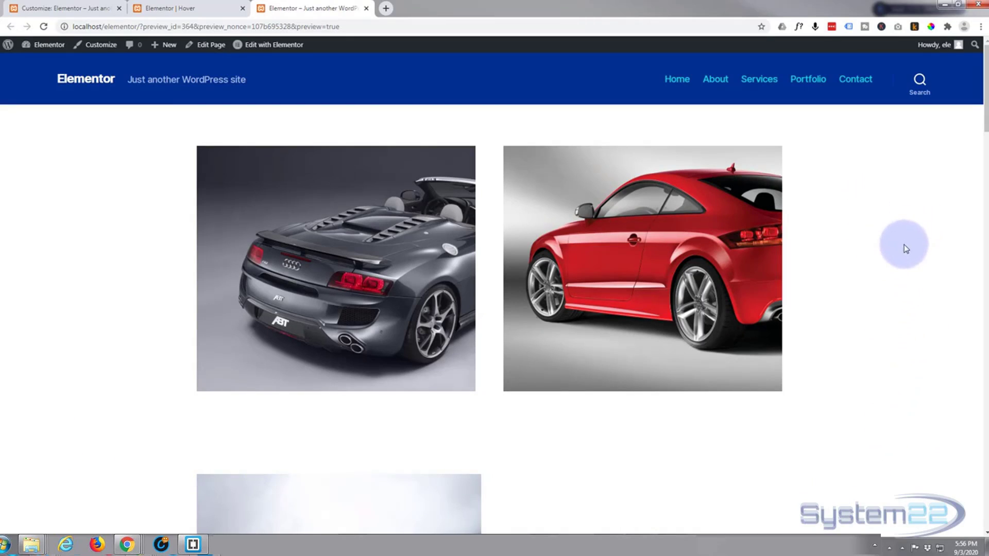
mouse_move(762, 355)
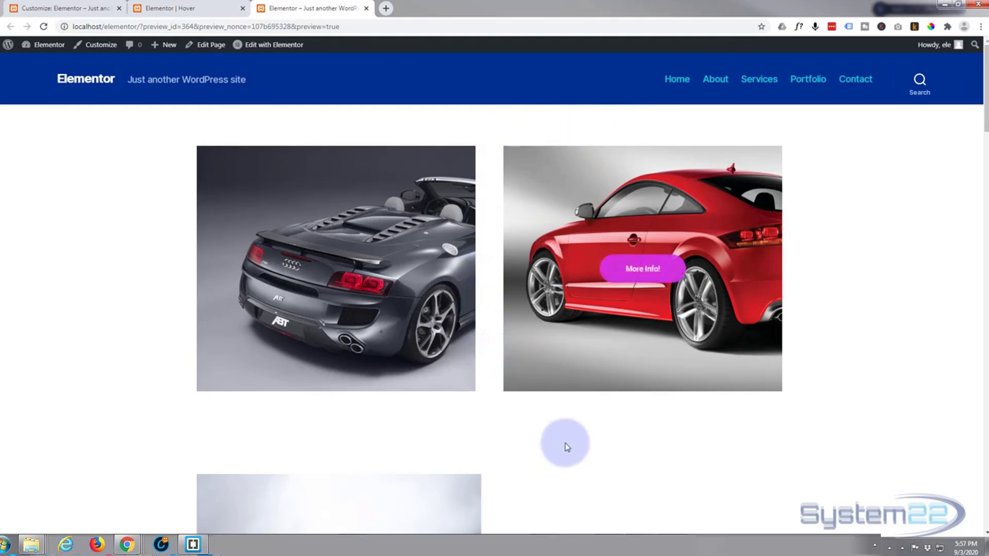
mouse_move(656, 367)
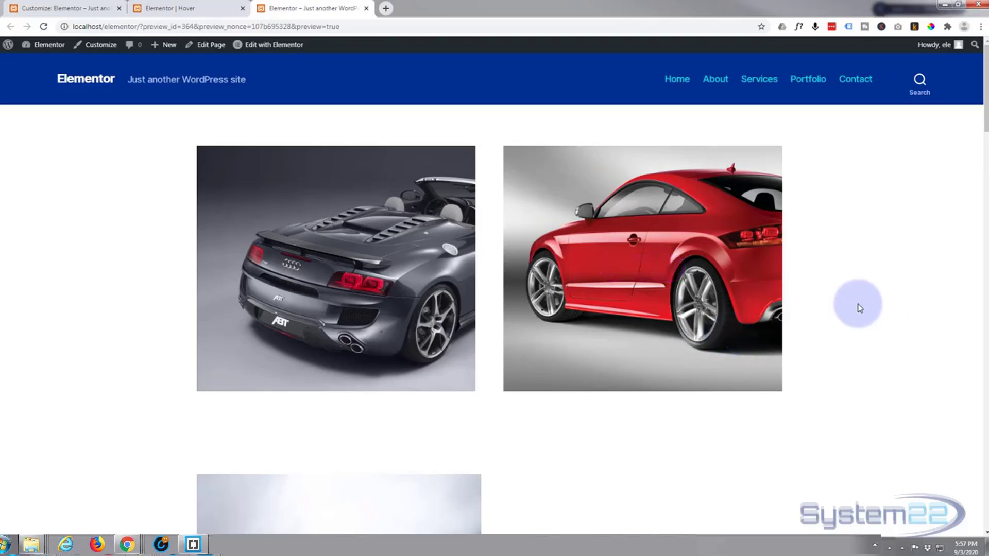
mouse_move(724, 313)
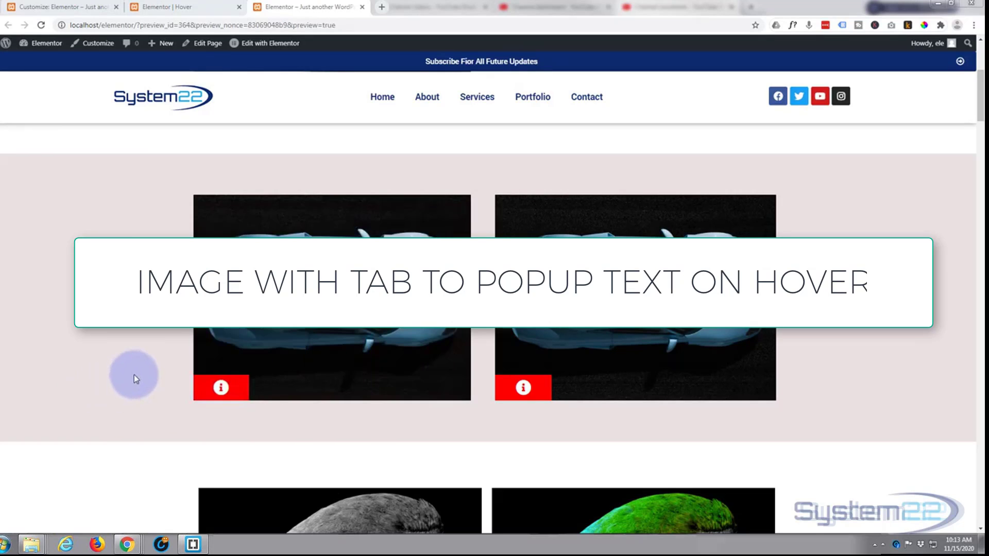
Step: Test the More Info! tab on the red car image in the preview, then return to the Hover page's editor
scroll(132, 371, up, 5)
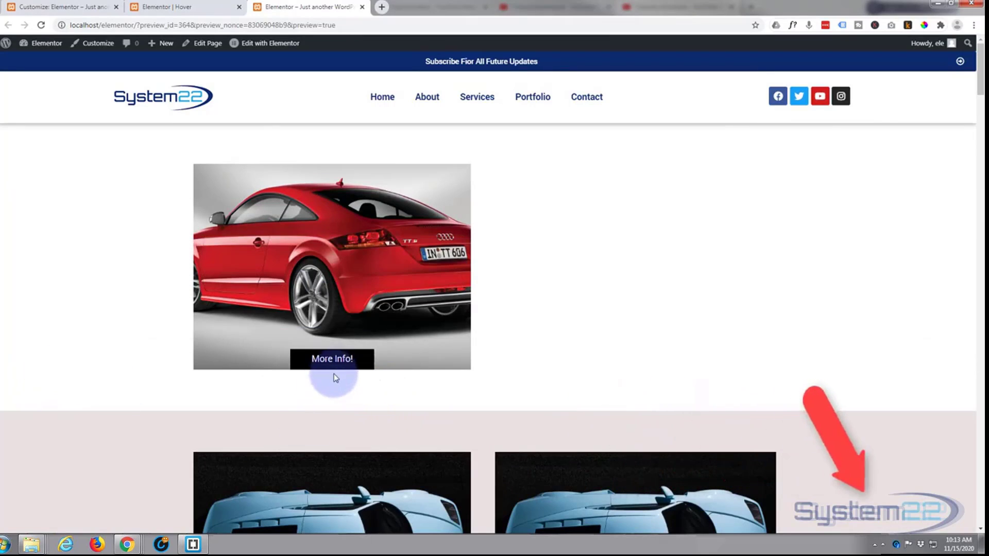
mouse_move(339, 362)
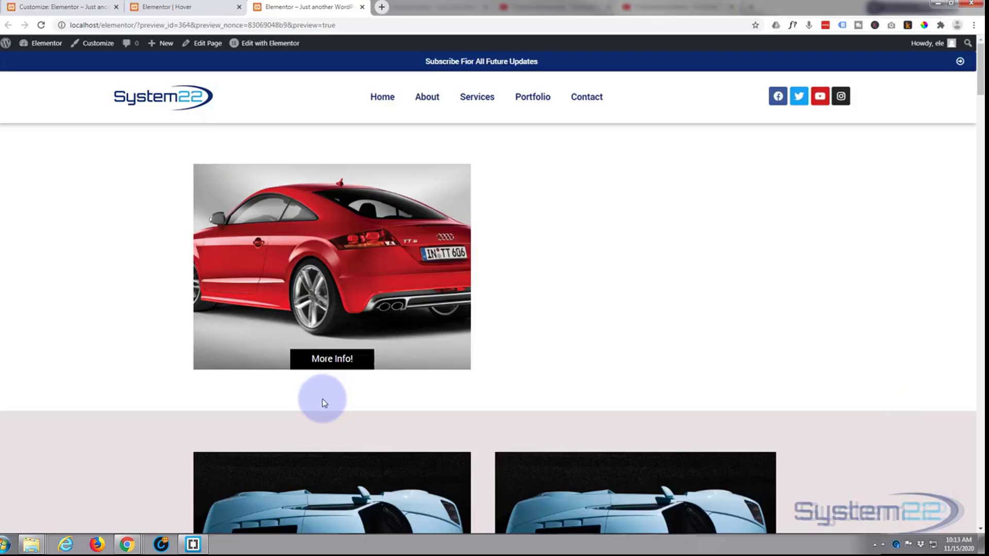
click(166, 7)
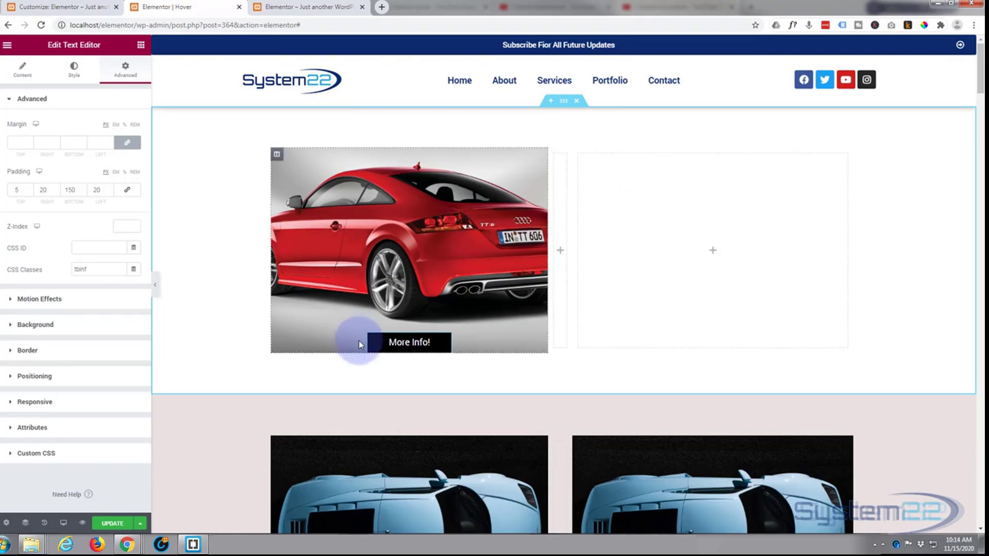
Step: Give the empty right-hand column a classic background using the red car image 13.jpg, with position Center Center and size Cover
mouse_move(394, 332)
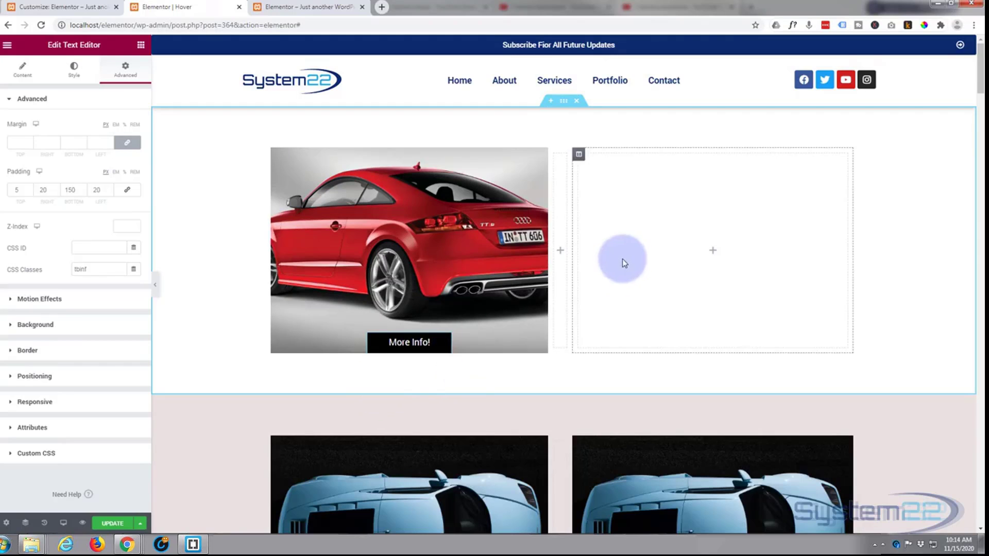
click(579, 155)
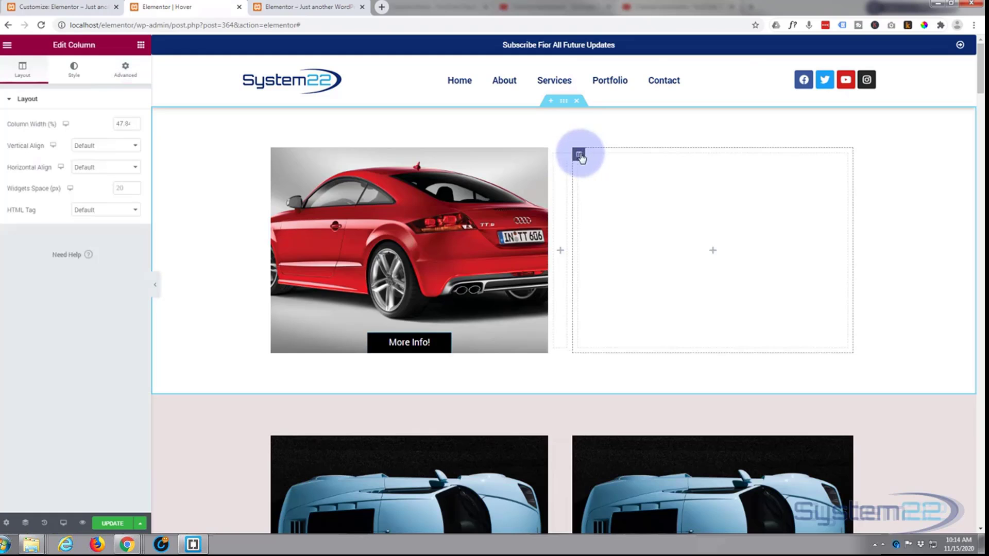
click(75, 75)
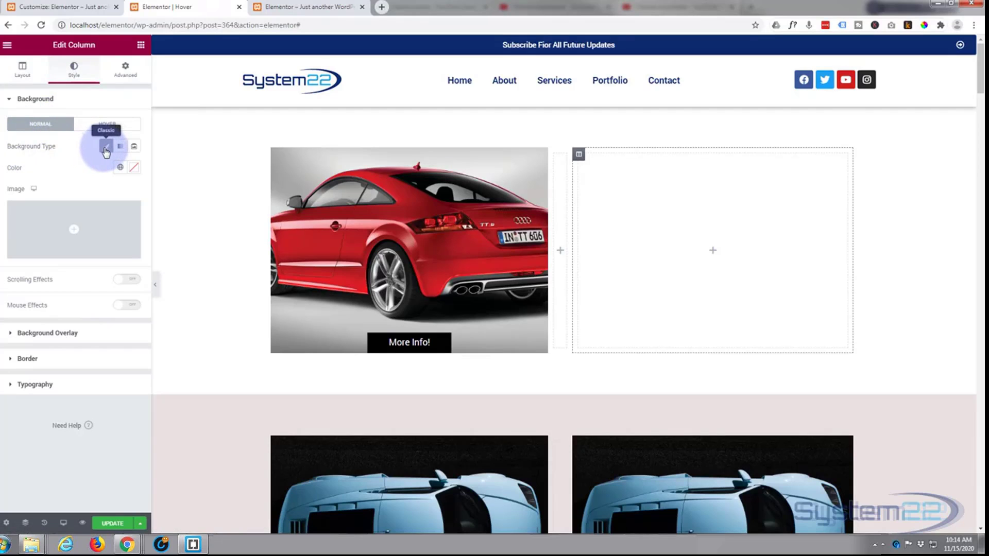
click(106, 148)
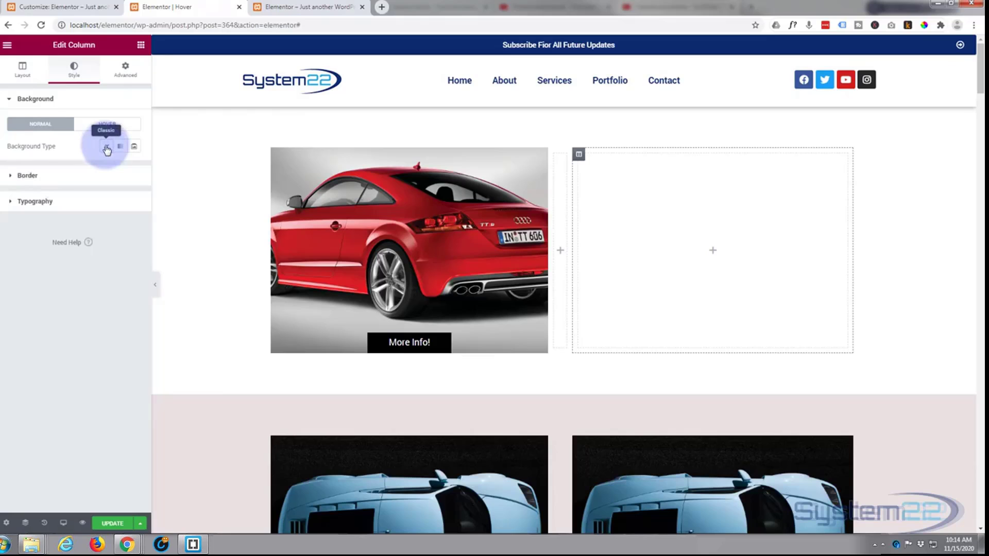
click(106, 148)
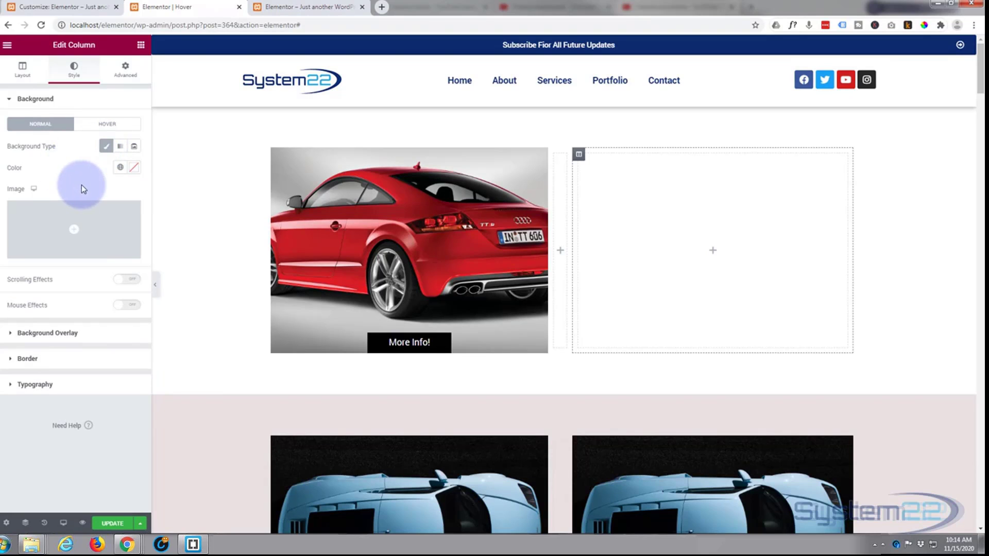
mouse_move(13, 203)
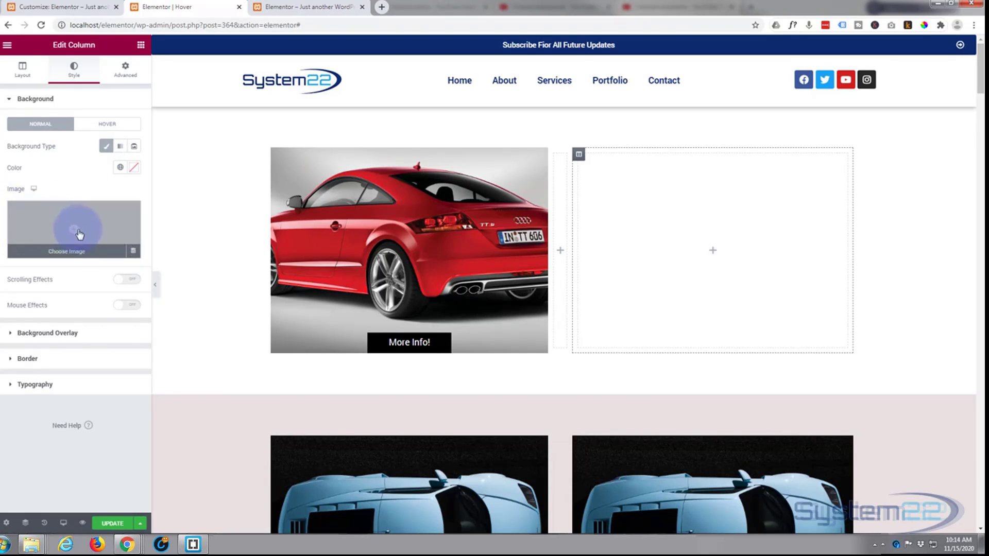
click(79, 234)
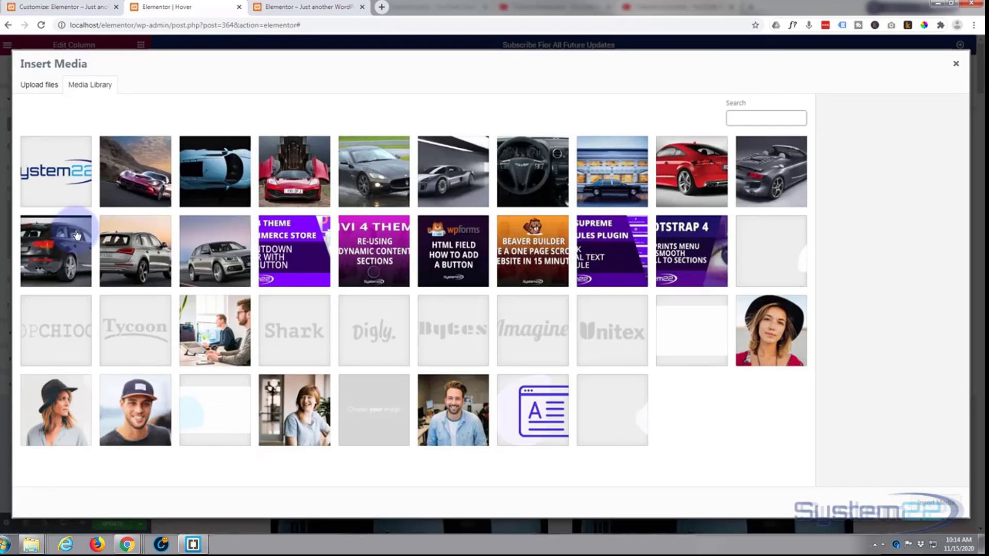
click(680, 183)
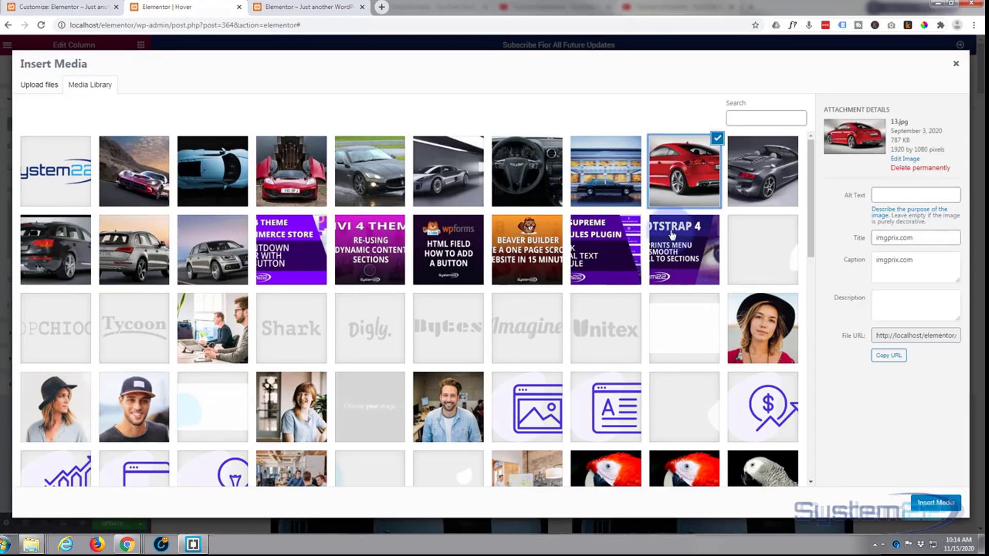
click(940, 503)
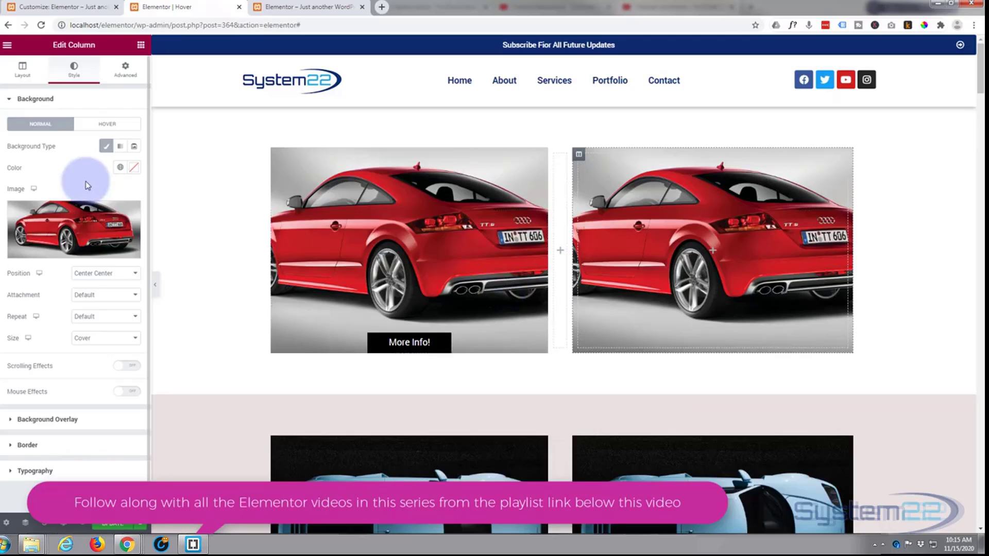
Step: Assign the CSS class tabp to the new red car column and add a Text Editor widget inside it
click(121, 76)
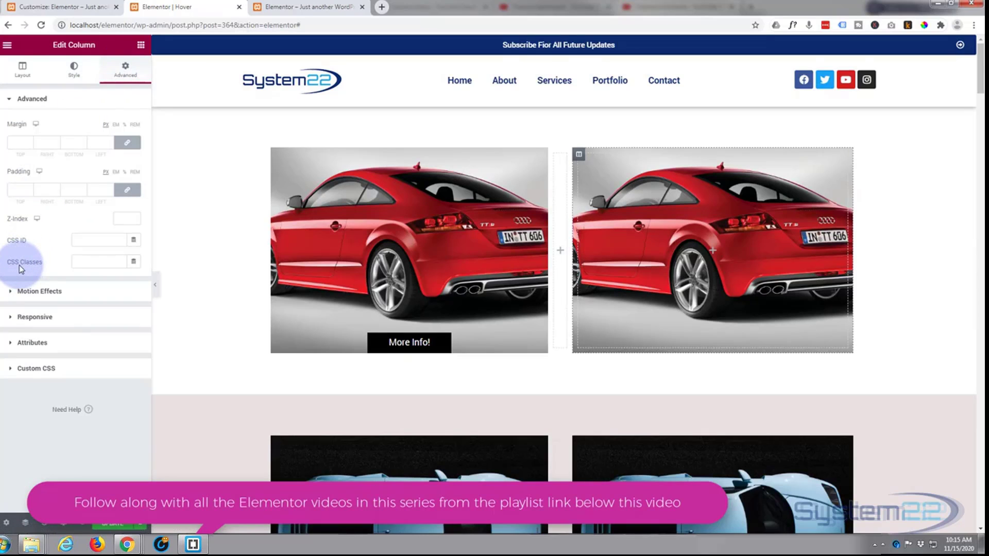
click(82, 261)
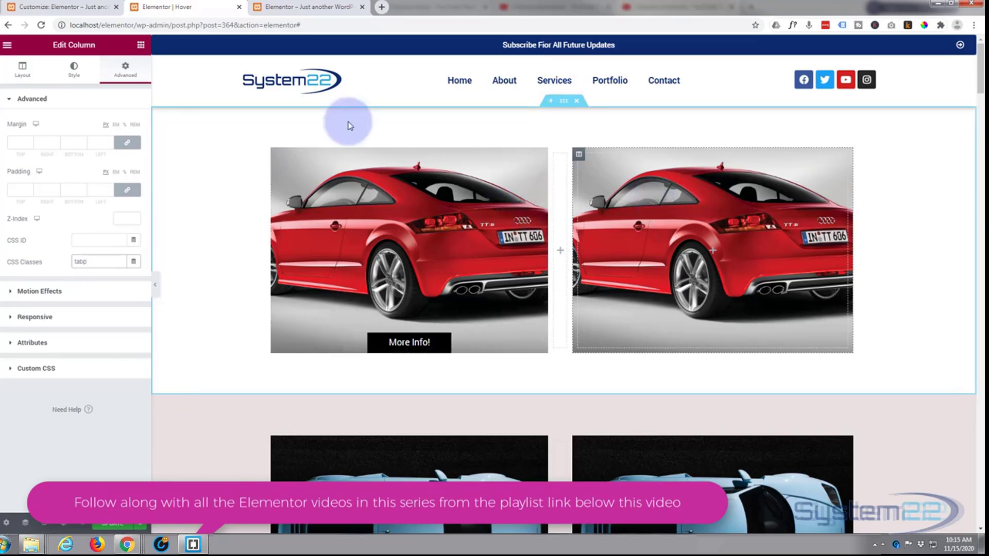
click(141, 46)
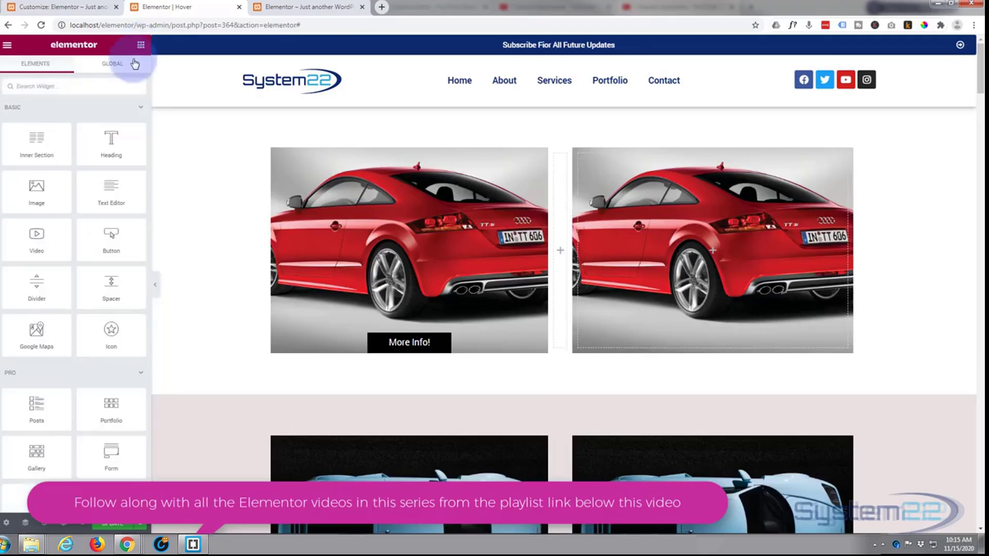
drag(101, 194, 656, 224)
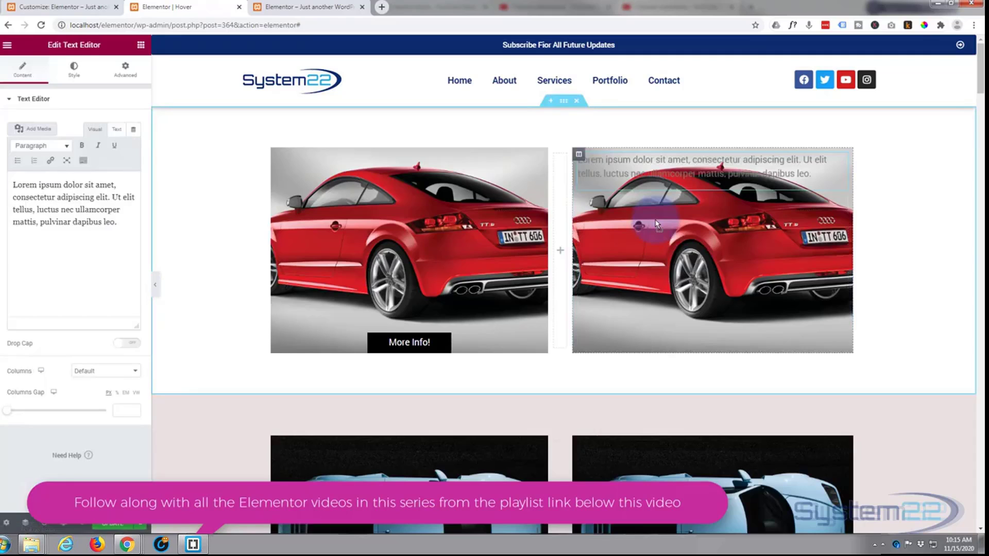
Step: Copy the hover paragraph from the first car's text and replace the new Text Editor's placeholder text with it
mouse_move(399, 338)
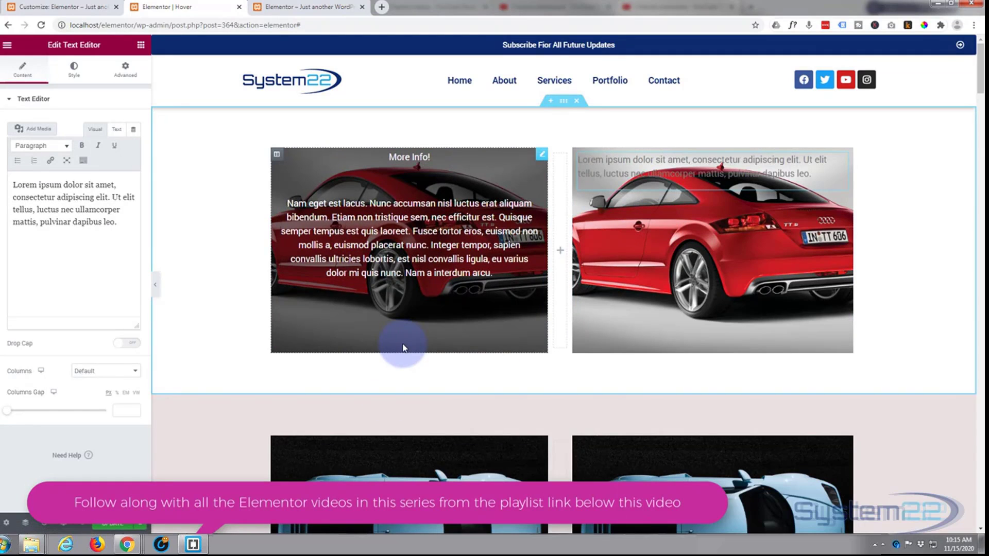
drag(495, 274, 289, 203)
key(ctrl+c)
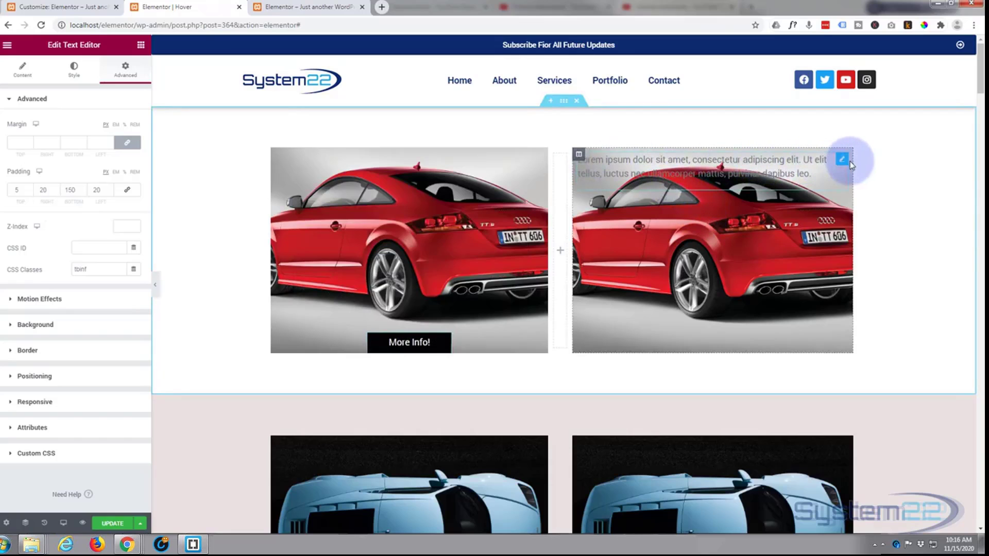
click(841, 163)
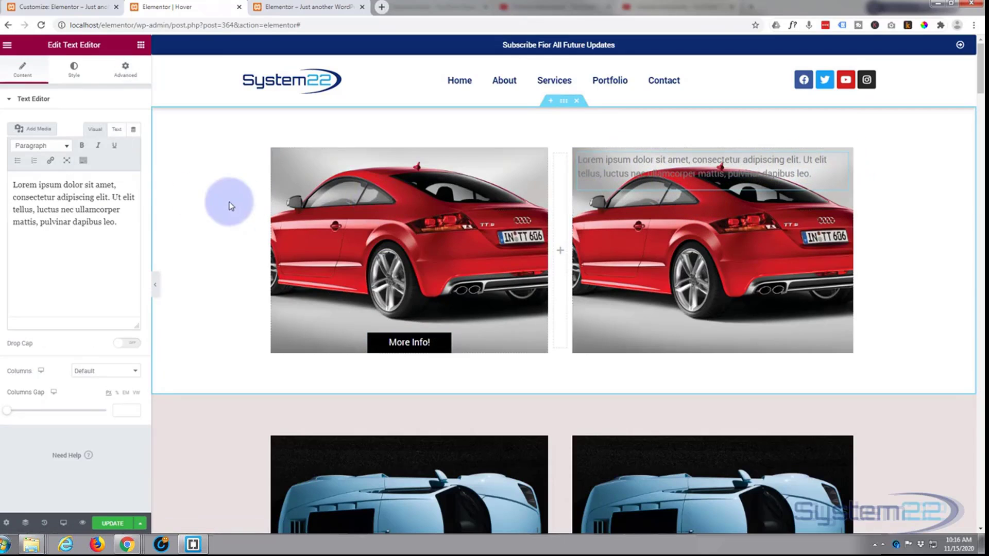
drag(126, 213, 17, 159)
key(ctrl+v)
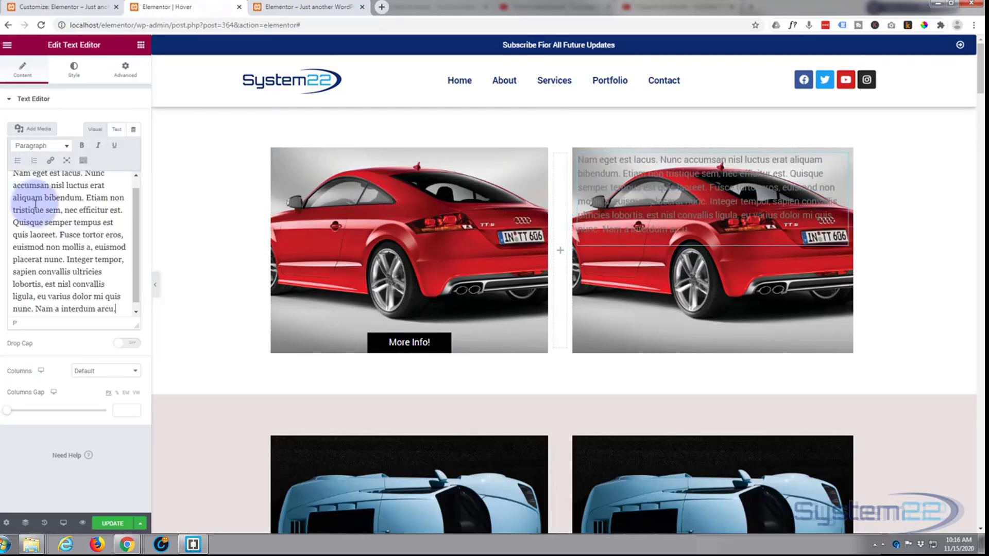
scroll(62, 228, up, 1)
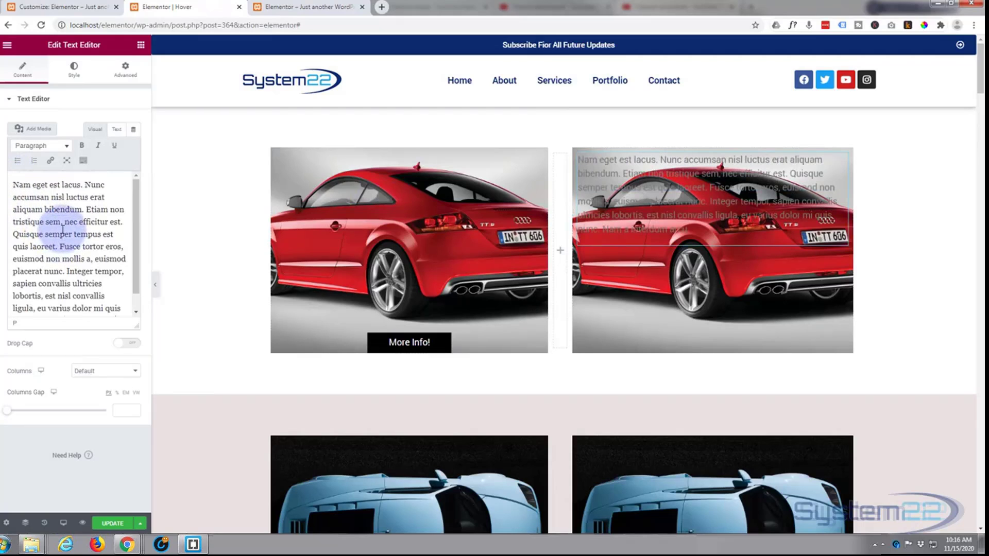
Step: Insert More Info as its own line above the paragraph in the new Text Editor
click(13, 185)
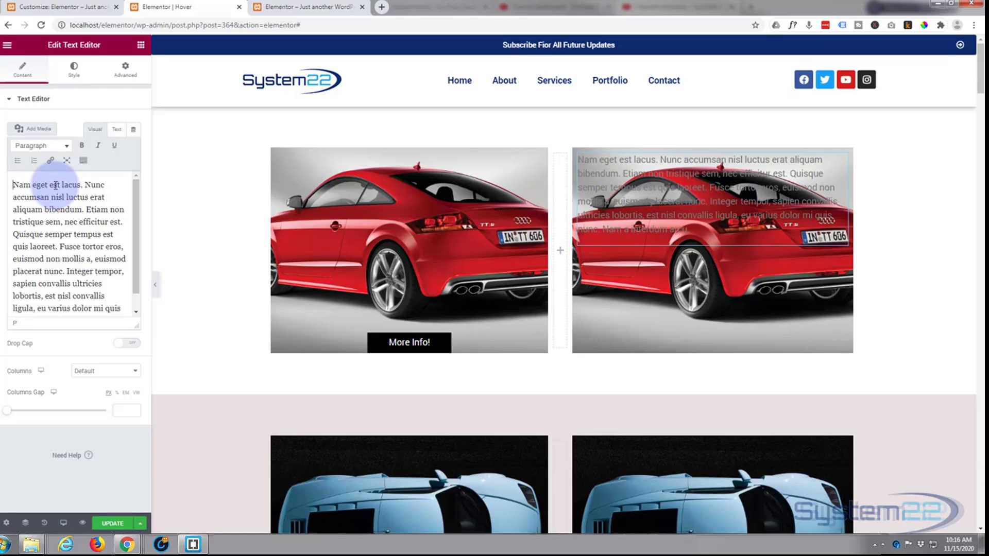
text(More I)
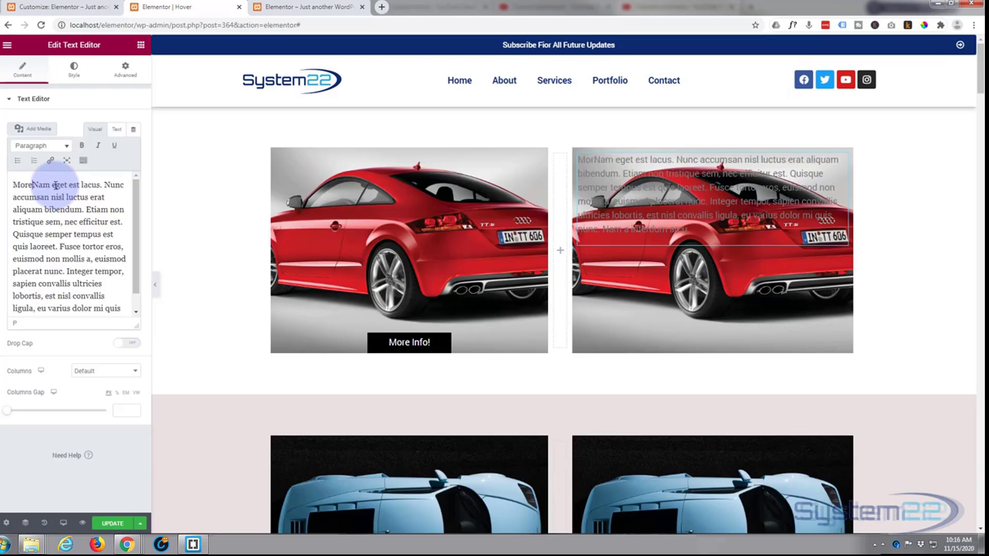
text(nfo)
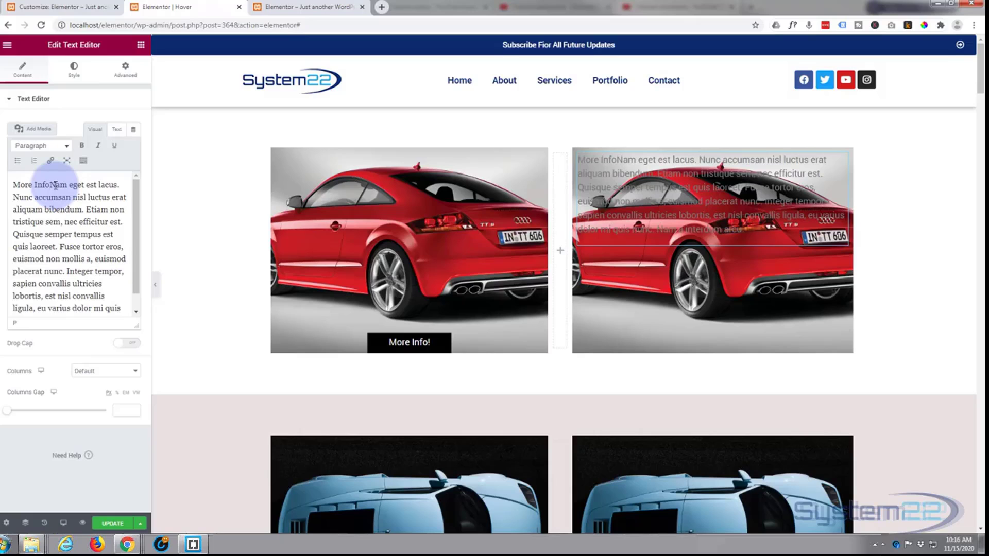
key(Return)
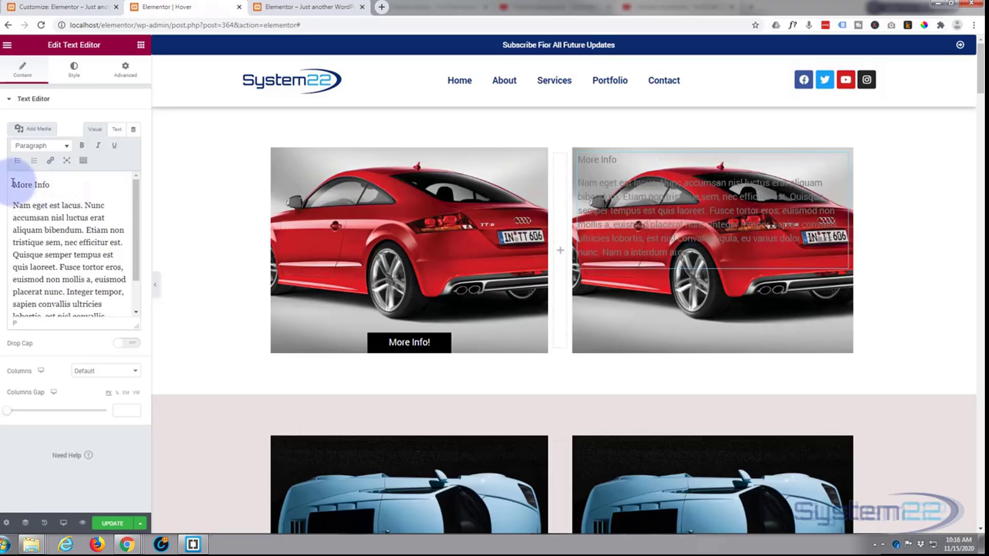
Step: Center the More Info line in the new Text Editor
click(50, 184)
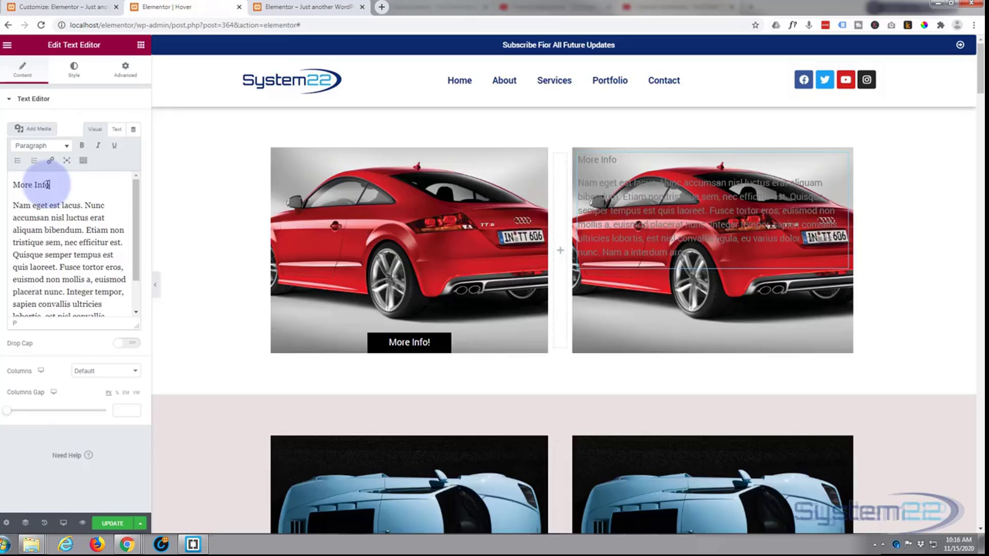
drag(50, 184, 12, 185)
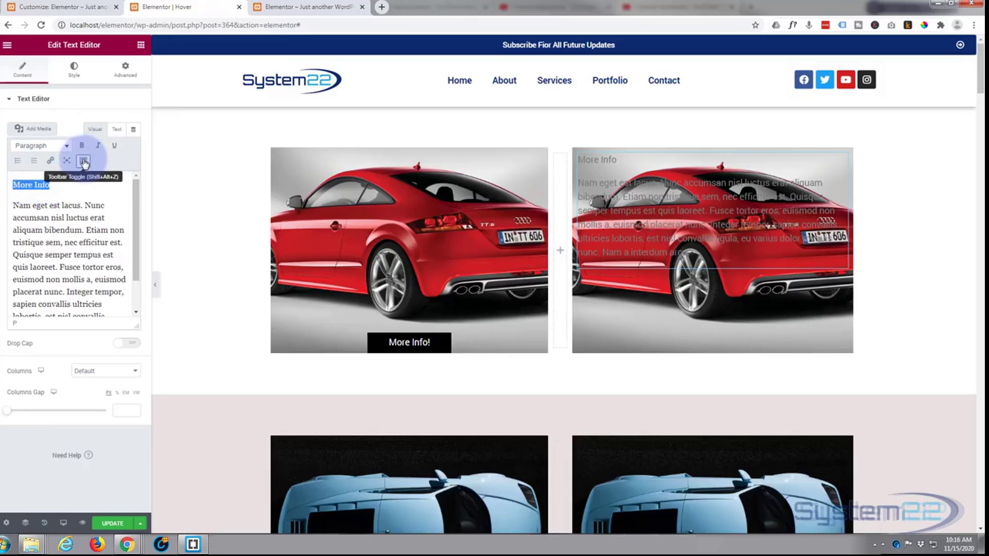
click(84, 161)
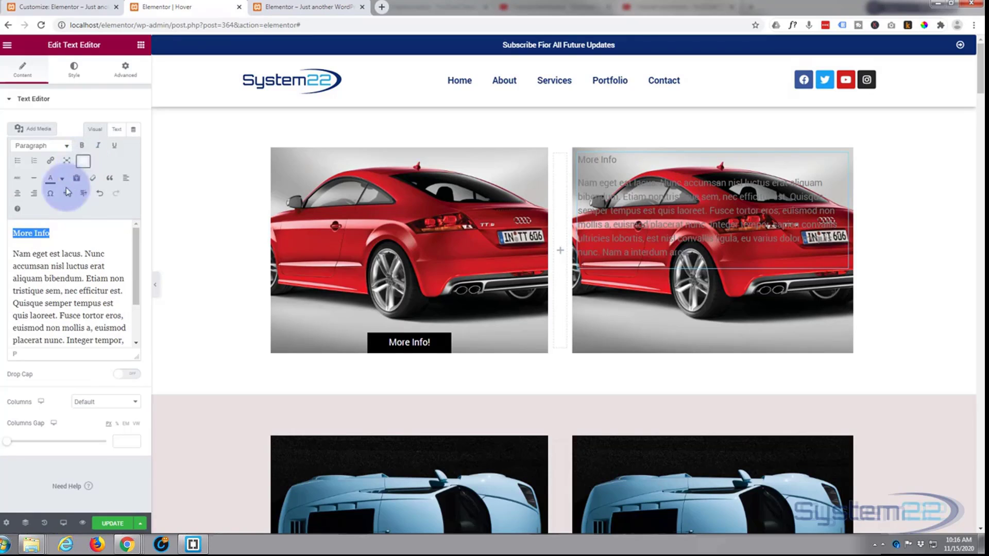
click(18, 196)
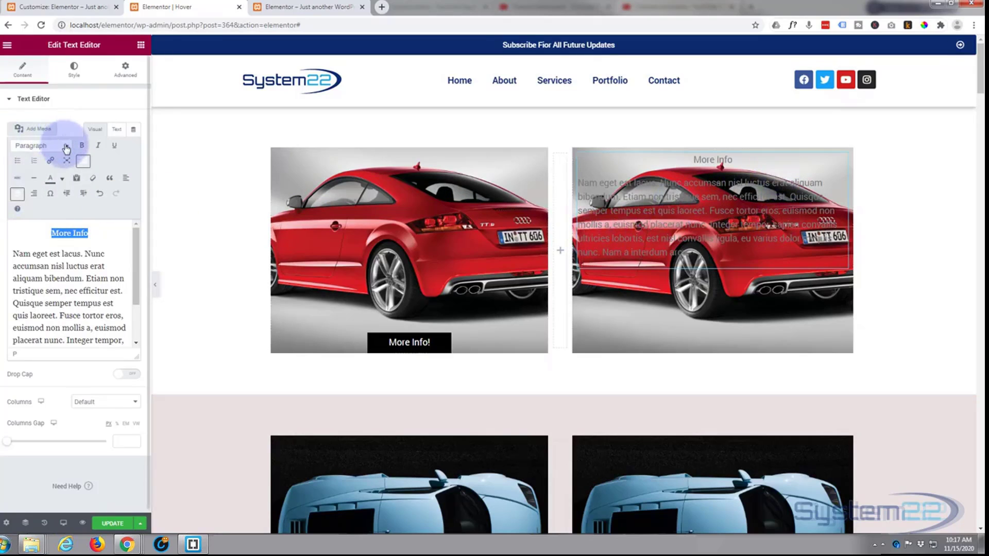
Step: Give the new Text Editor widget a classic background in black (#000000) for its normal state
click(74, 68)
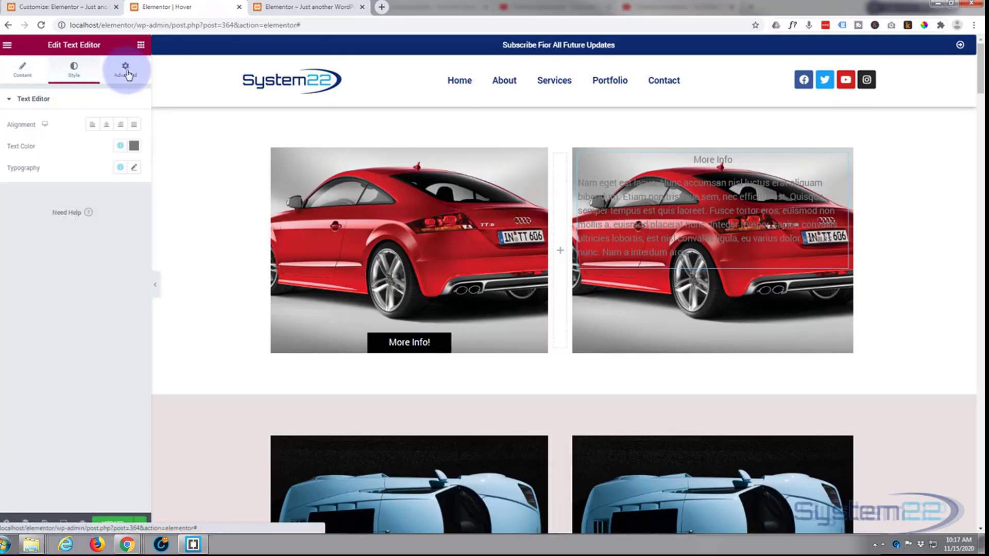
click(127, 72)
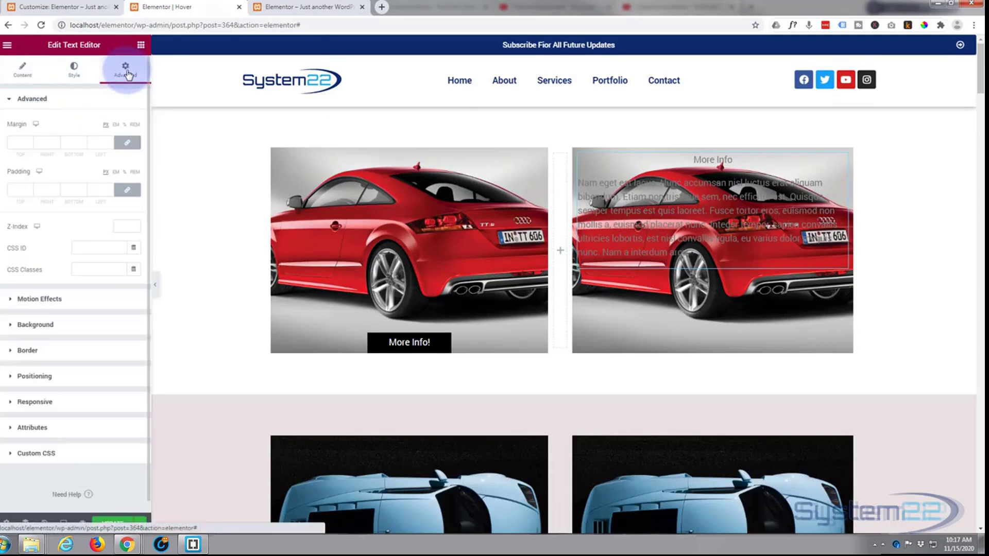
click(11, 328)
click(40, 177)
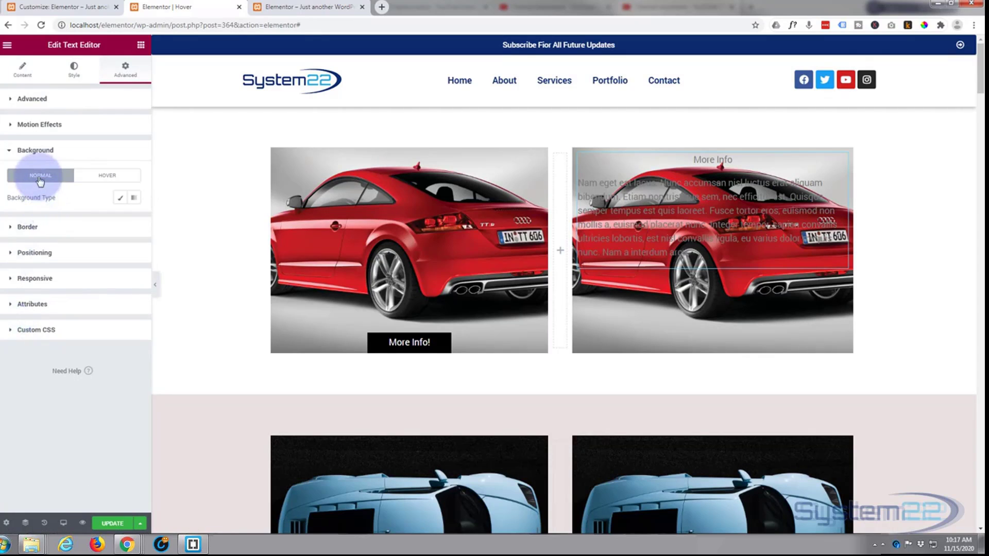
click(121, 198)
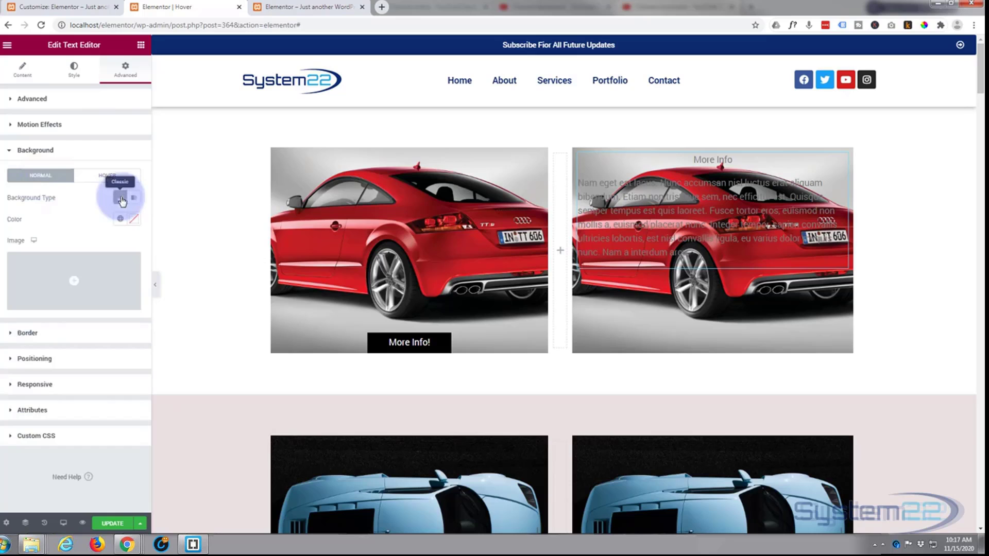
click(134, 220)
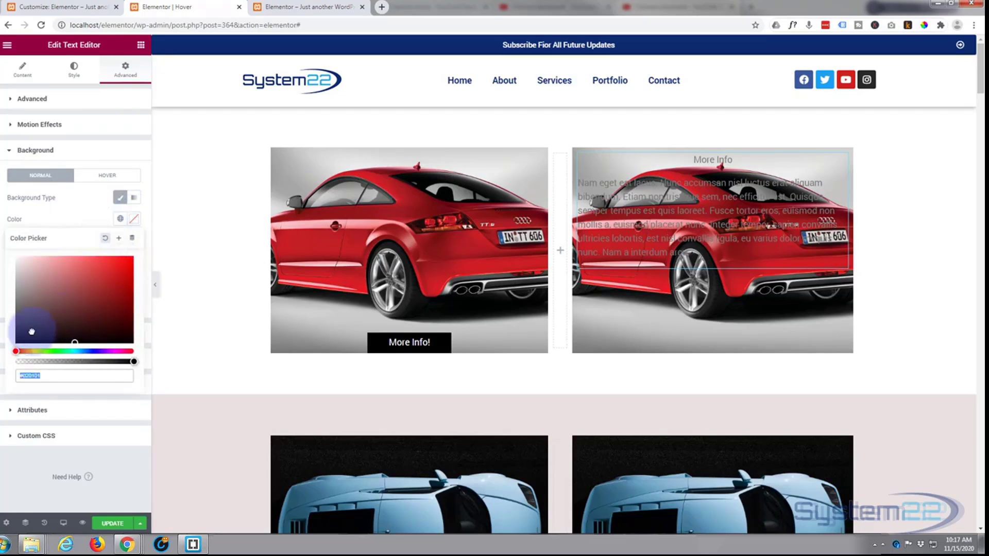
drag(31, 332, 10, 349)
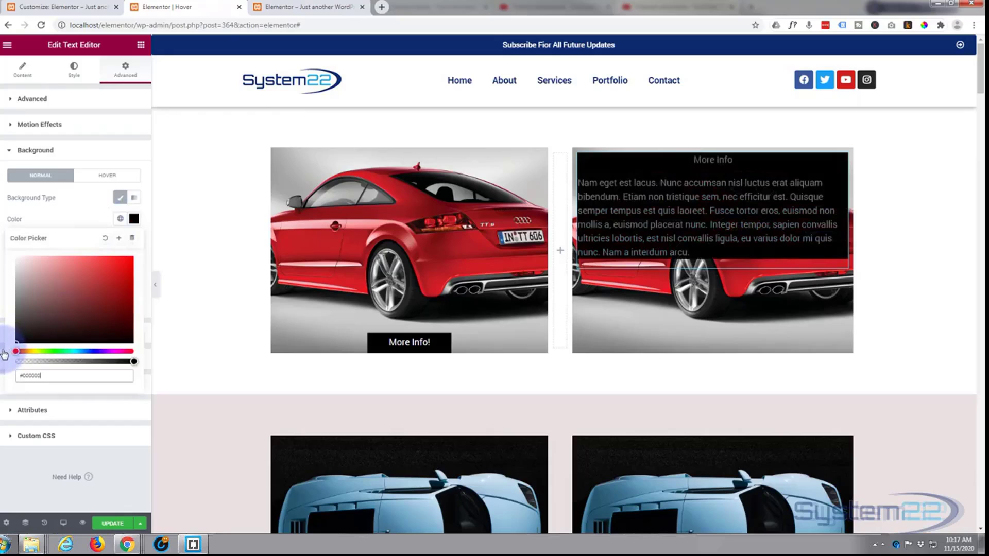
Step: Set the new Text Editor's text color to white (#FFFFFF)
click(74, 72)
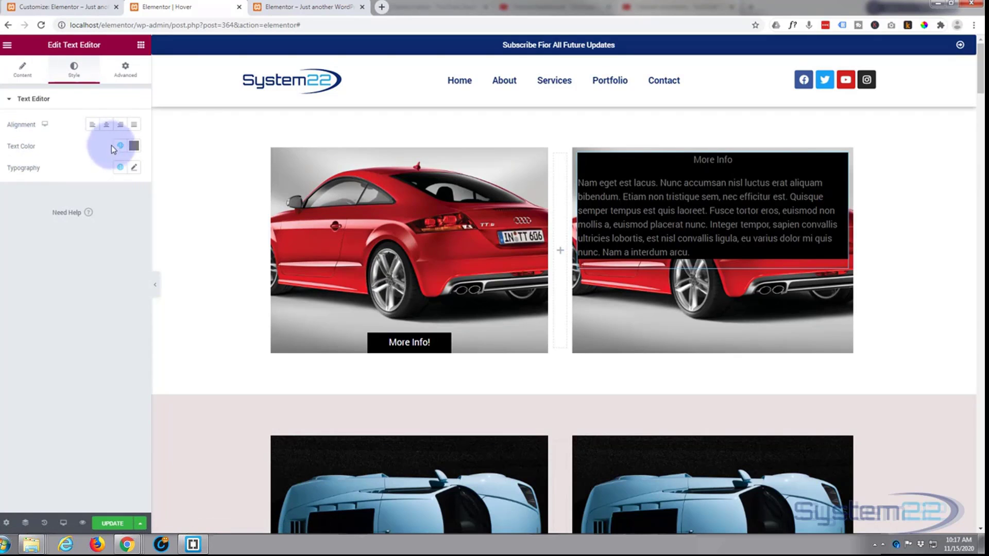
click(134, 147)
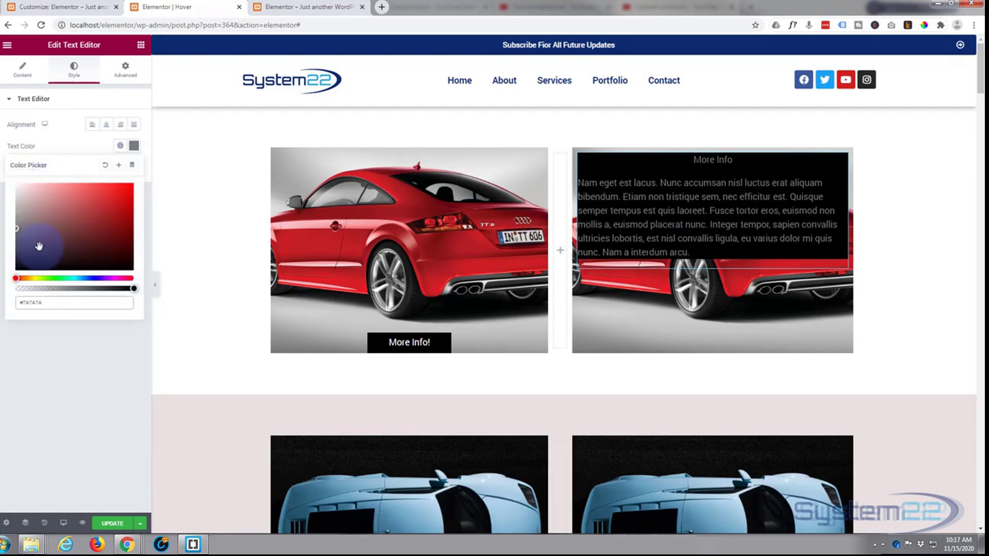
drag(39, 246, 13, 172)
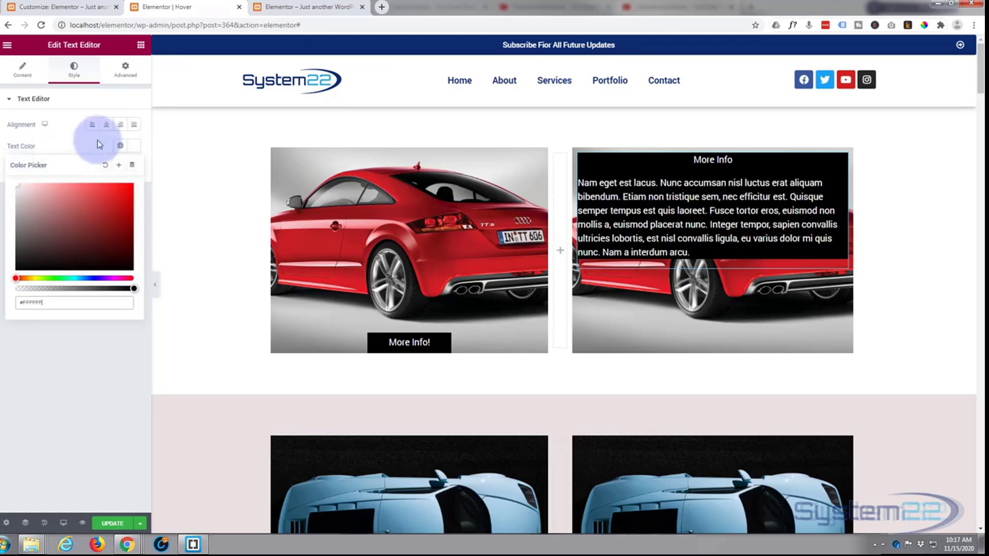
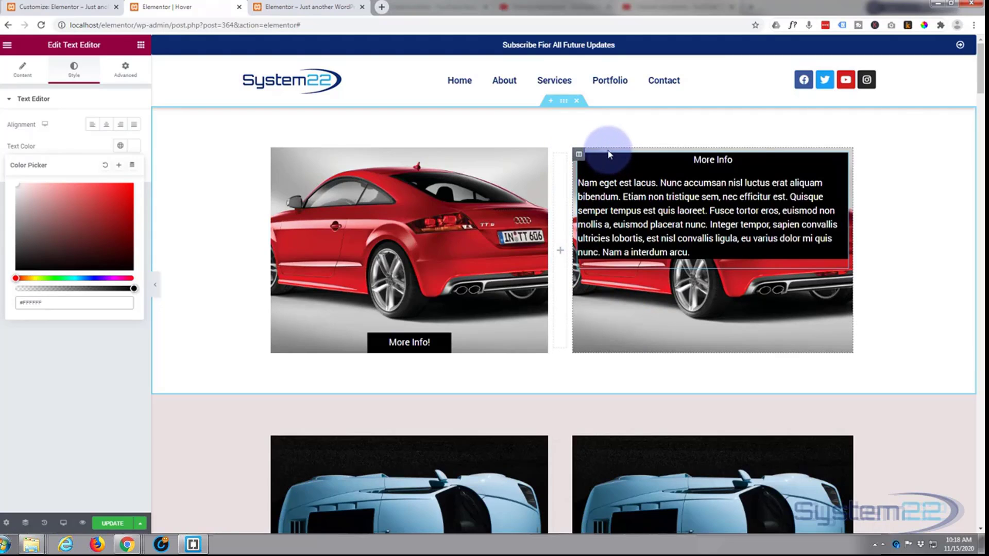
Step: Set the padding of the column holding the new Text Editor to 0 on all sides
click(579, 156)
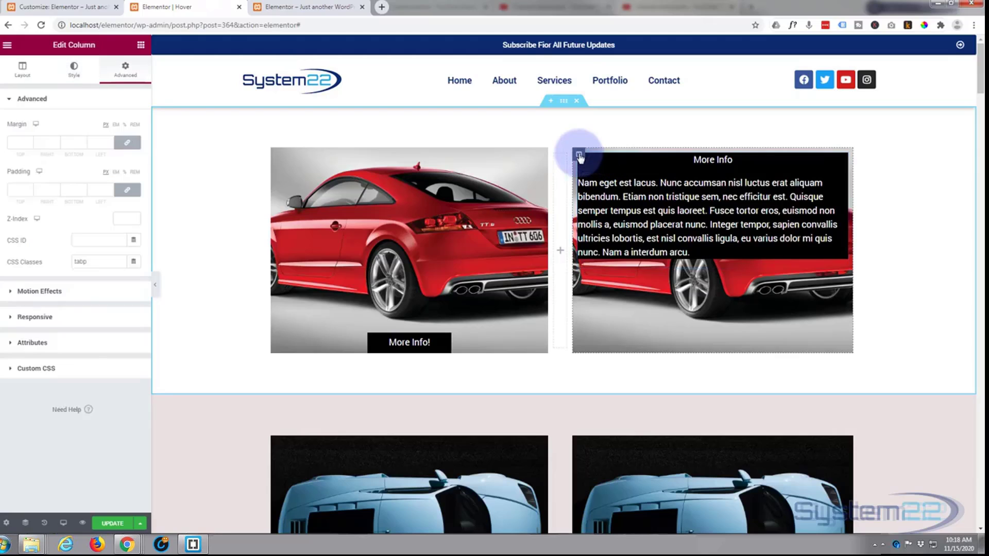
click(128, 73)
click(15, 189)
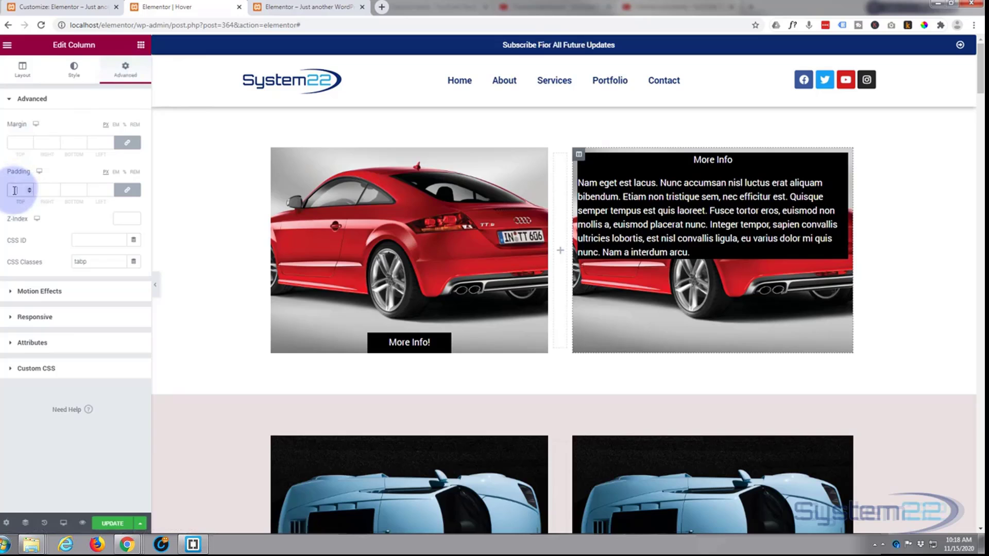
text(0)
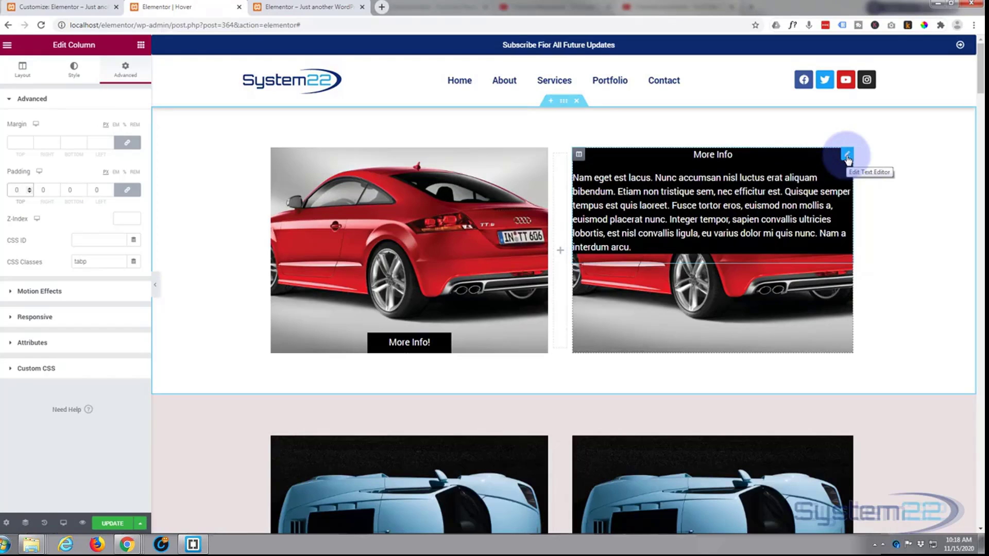
Step: Unlink the new Text Editor's padding values and set the top to 5, right to 50 and left to 50 px
click(846, 155)
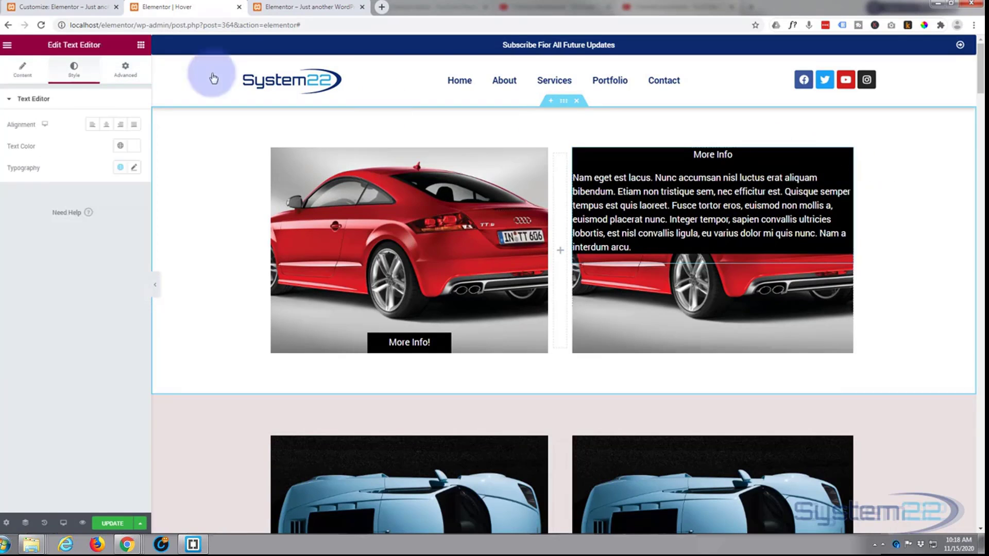
click(126, 71)
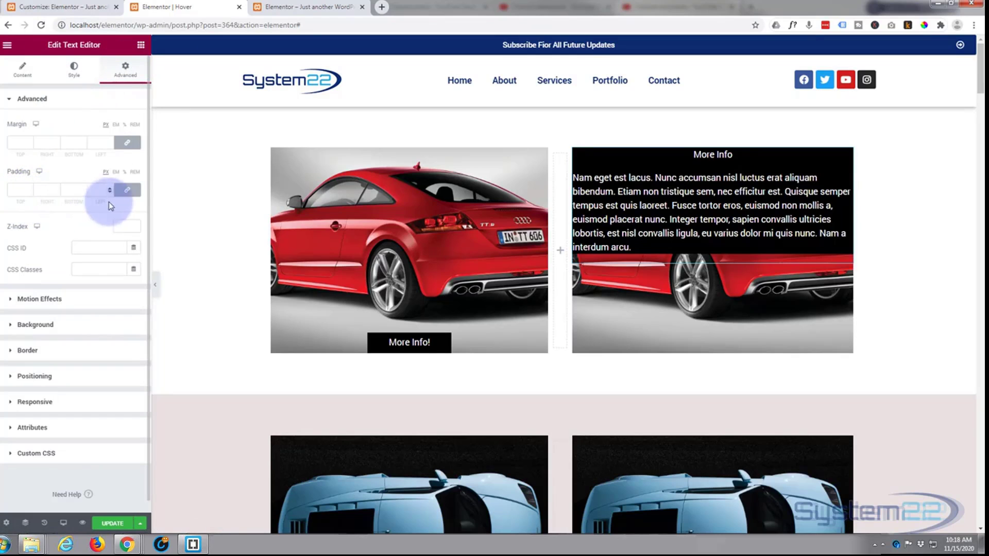
click(127, 190)
click(82, 190)
click(17, 190)
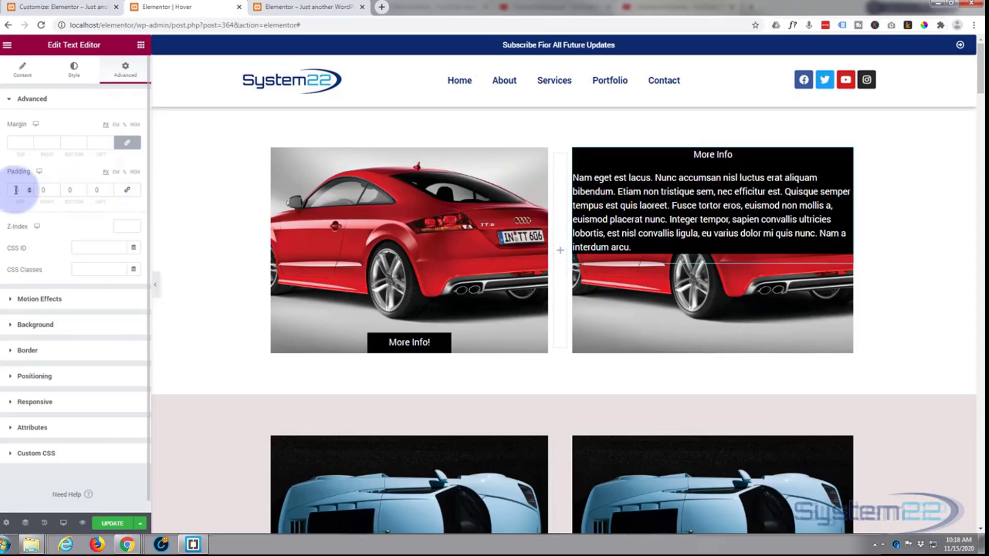
text(5)
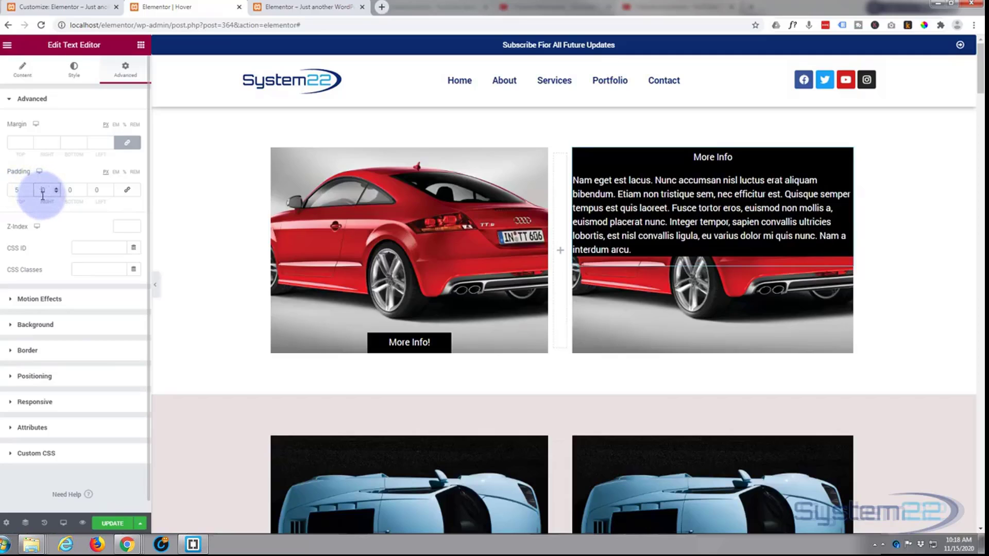
text(5)
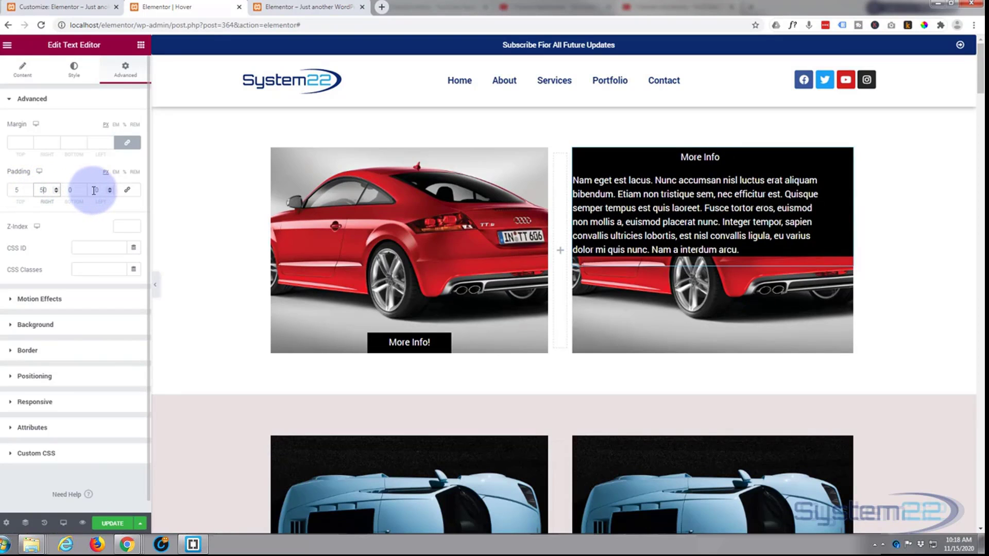
click(93, 190)
text(5)
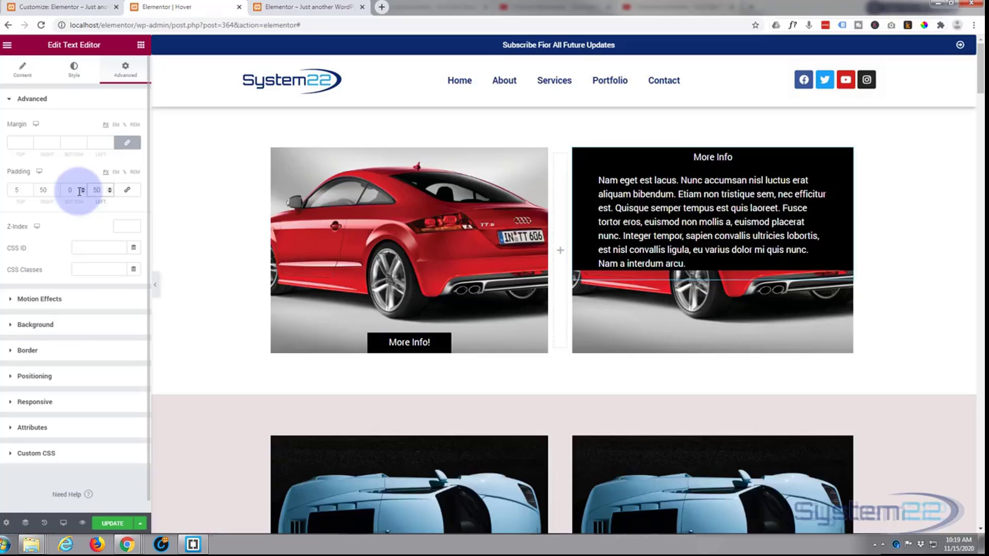
Step: Set the new Text Editor's bottom padding to 200 px so its black background covers the car image
click(79, 192)
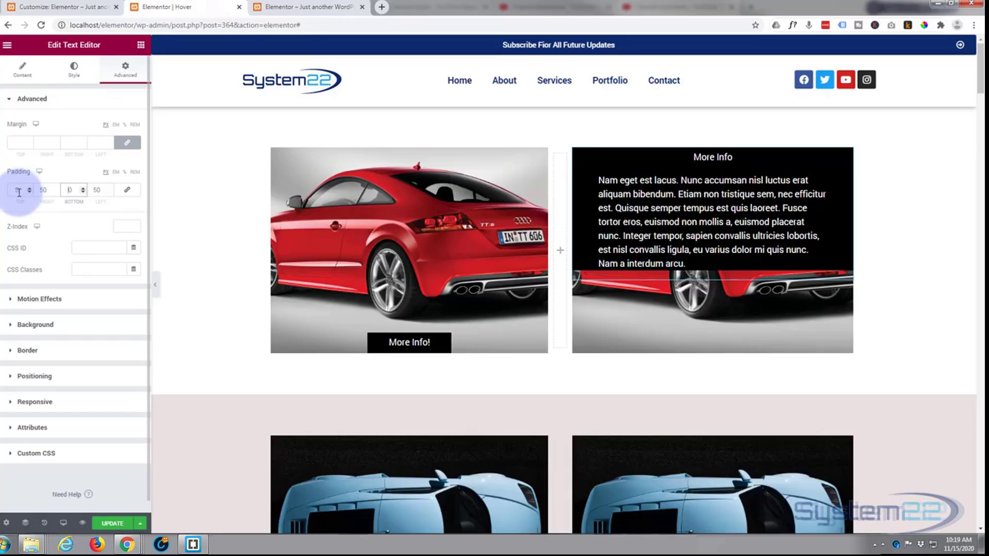
text(100)
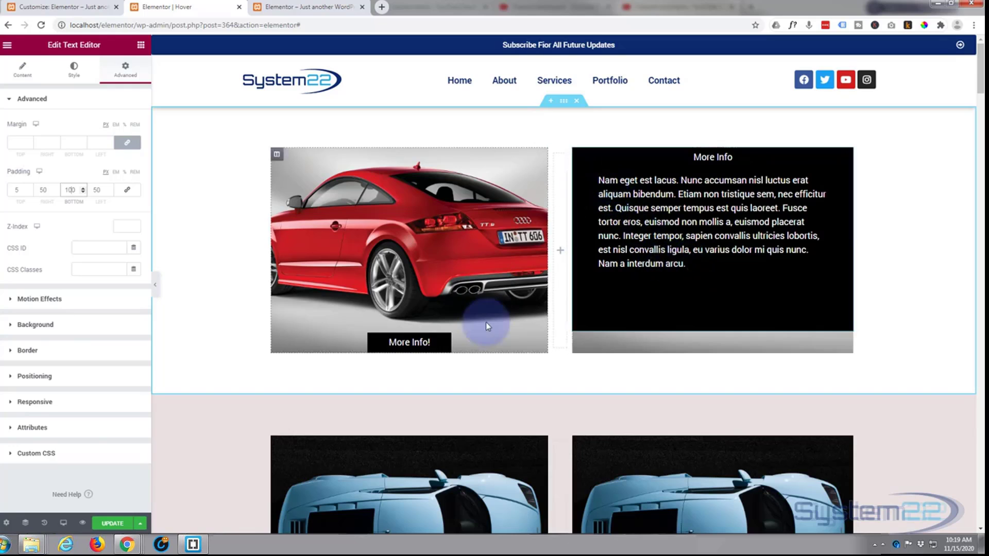
mouse_move(434, 339)
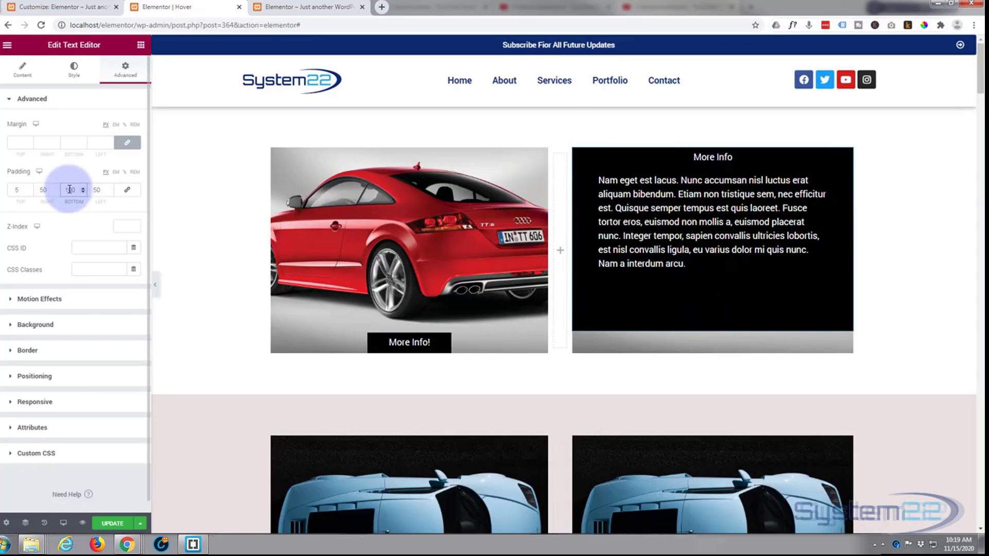
click(69, 190)
text(2)
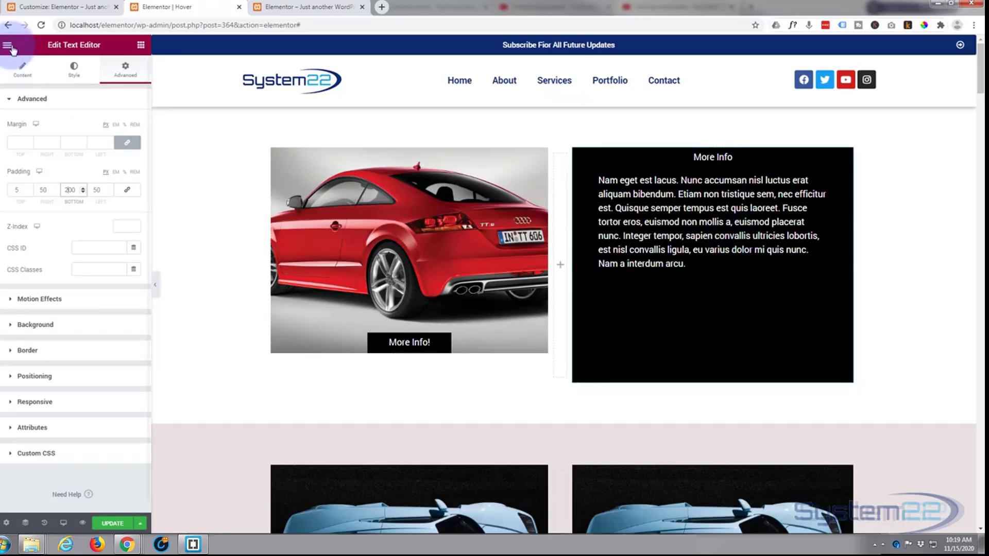
Step: Center all text in the new Text Editor and insert two blank lines between More Info and the paragraph
click(23, 70)
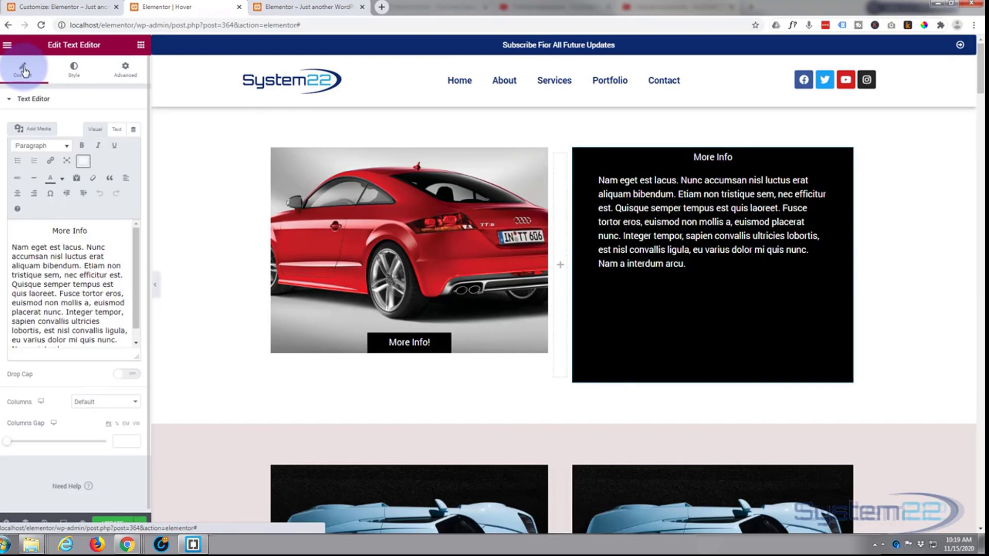
click(26, 234)
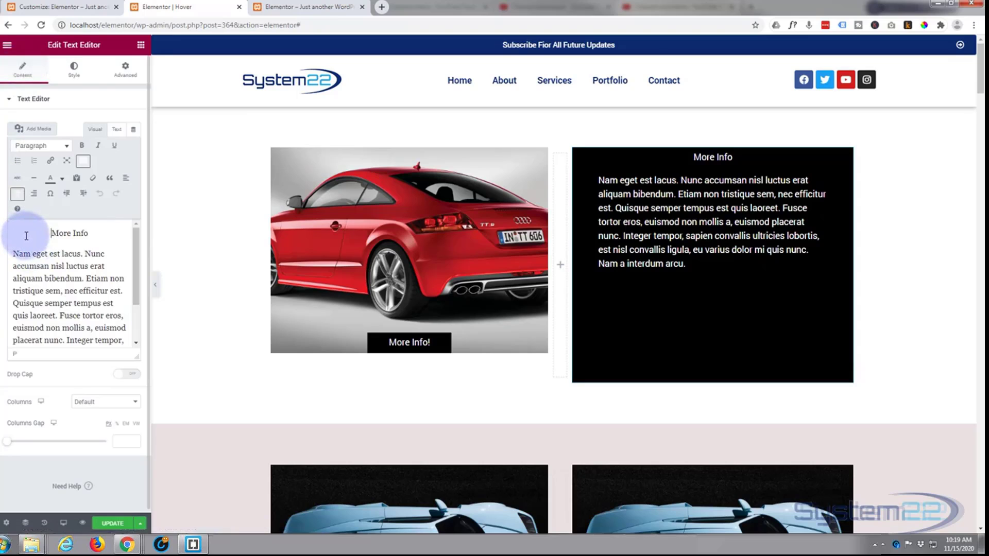
key(ctrl+a)
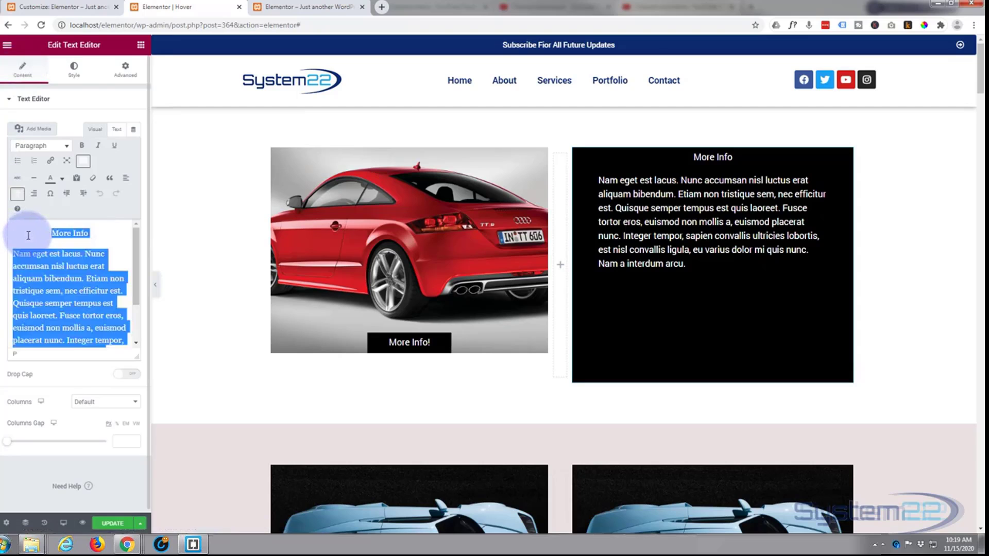
click(18, 194)
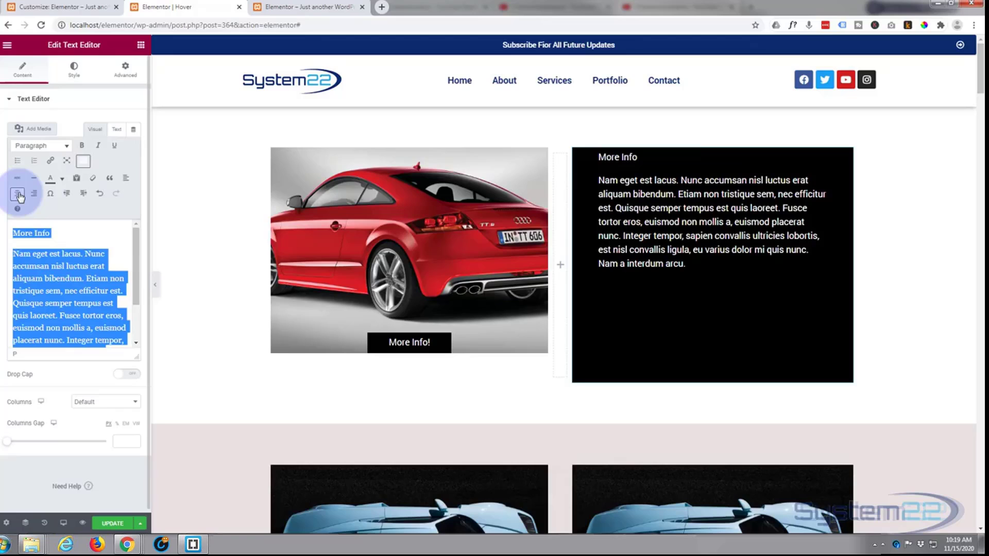
click(19, 195)
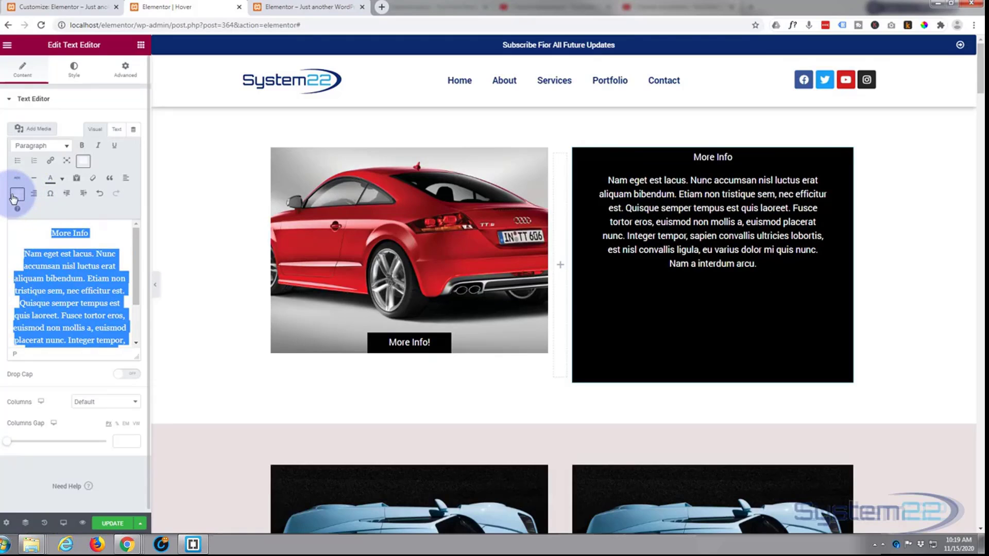
click(97, 233)
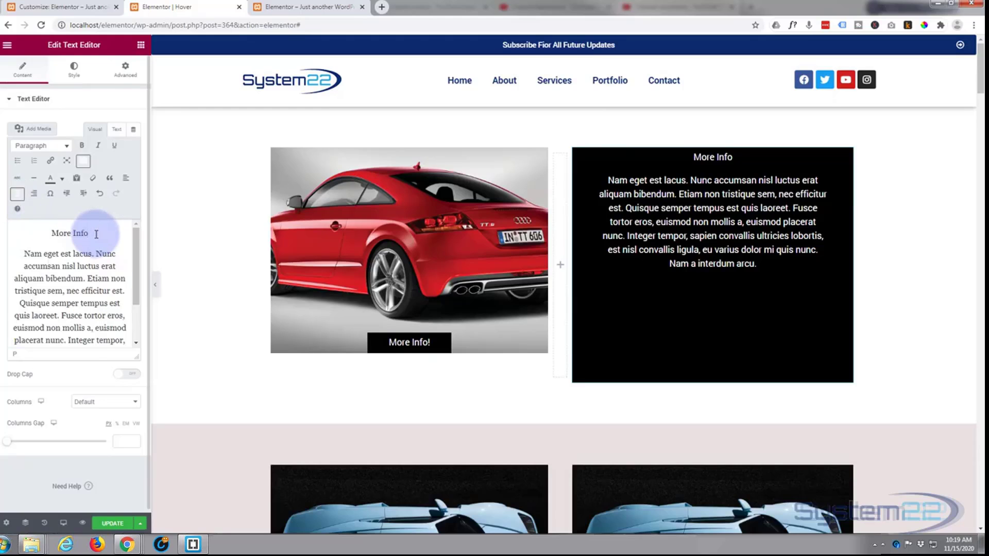
key(Return)
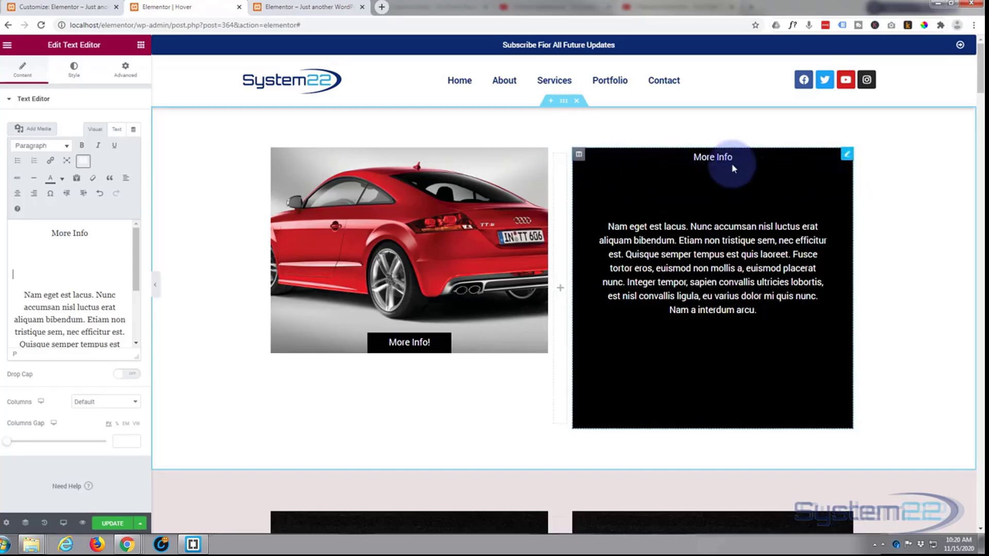
Step: Assign the CSS class tbinfo to the new Text Editor and update the page
click(126, 72)
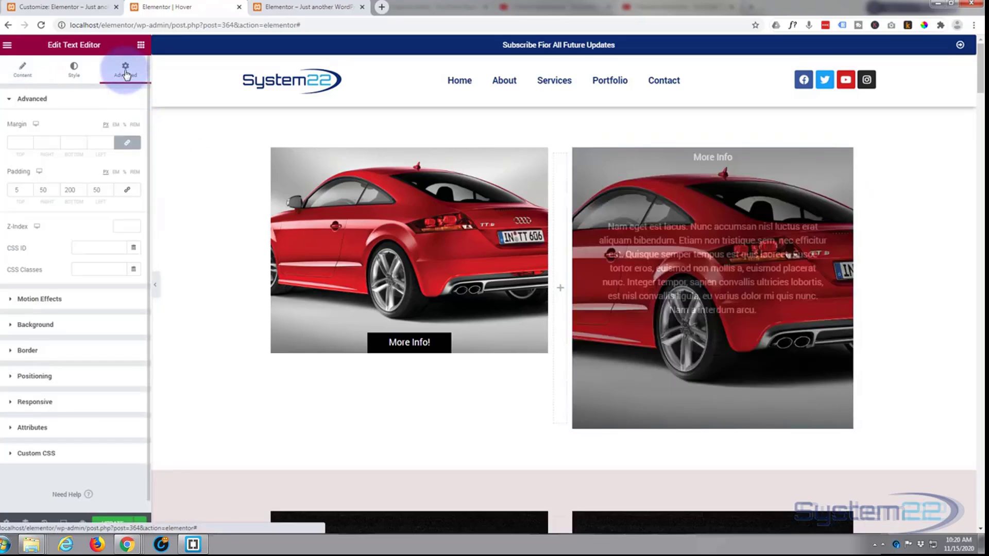
click(72, 266)
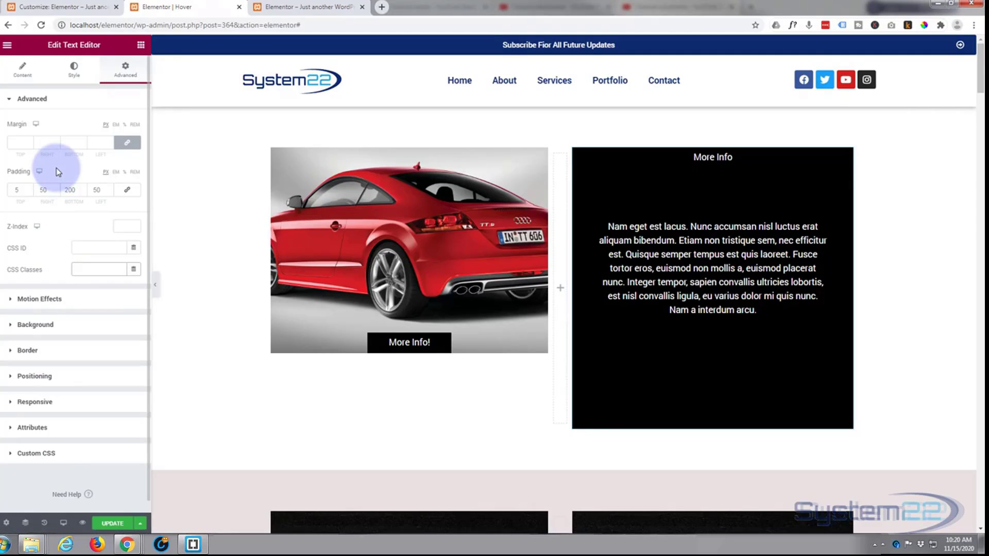
text(tbinfo)
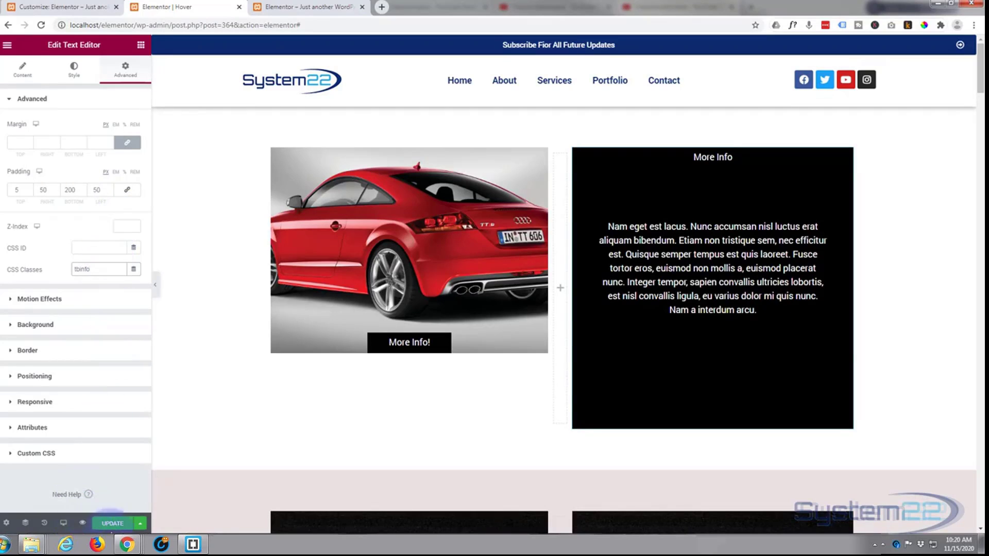
click(113, 524)
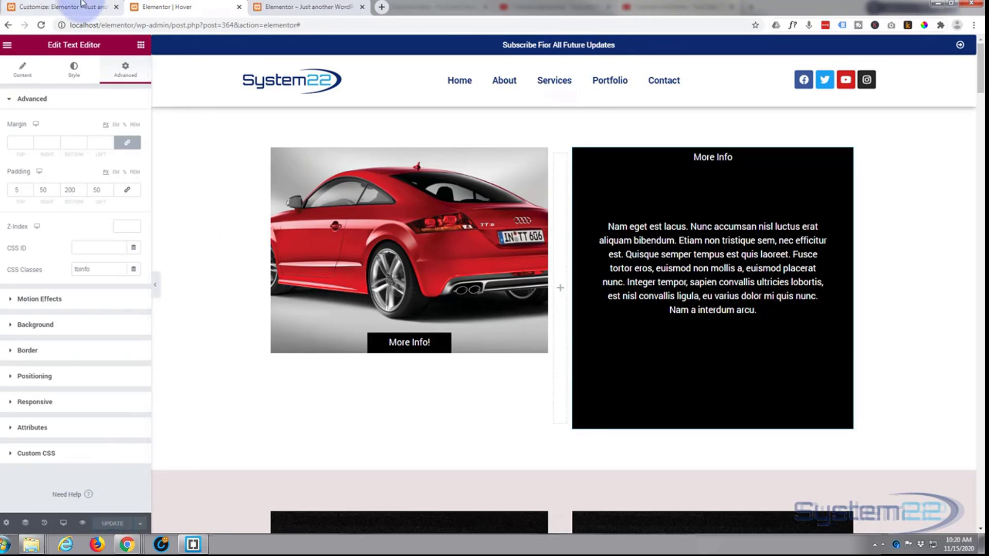
Step: Publish the pending Additional CSS changes in the WordPress Customizer and close it
click(62, 6)
click(106, 109)
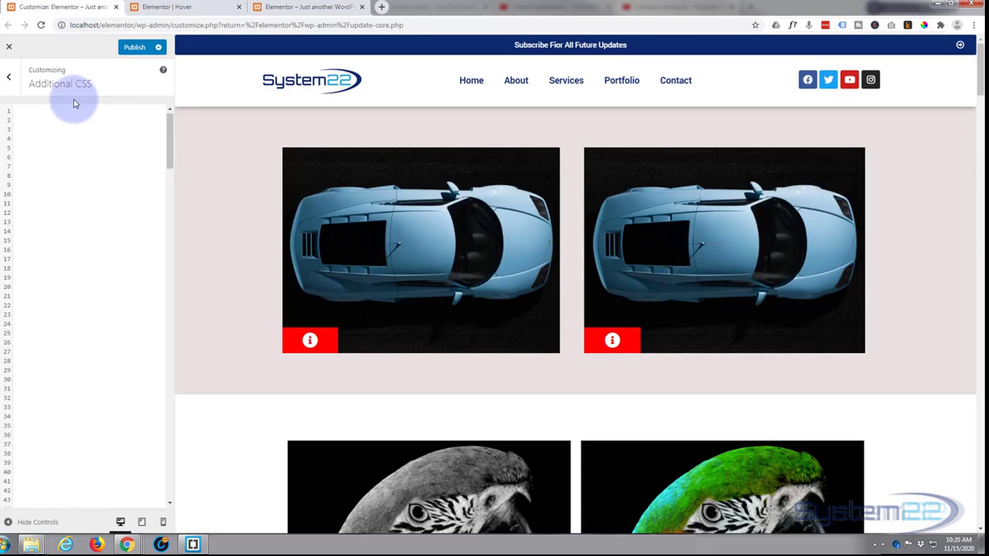
click(9, 48)
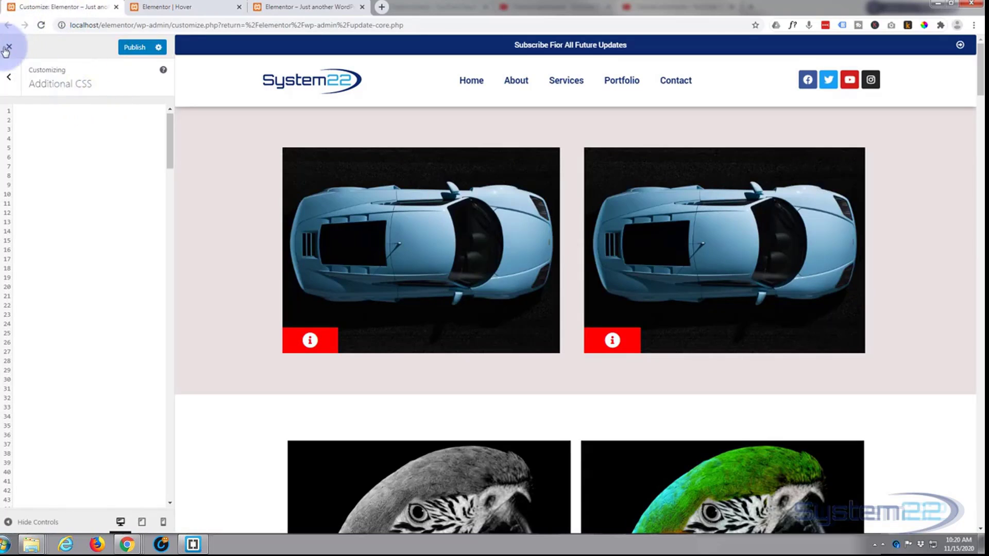
click(135, 47)
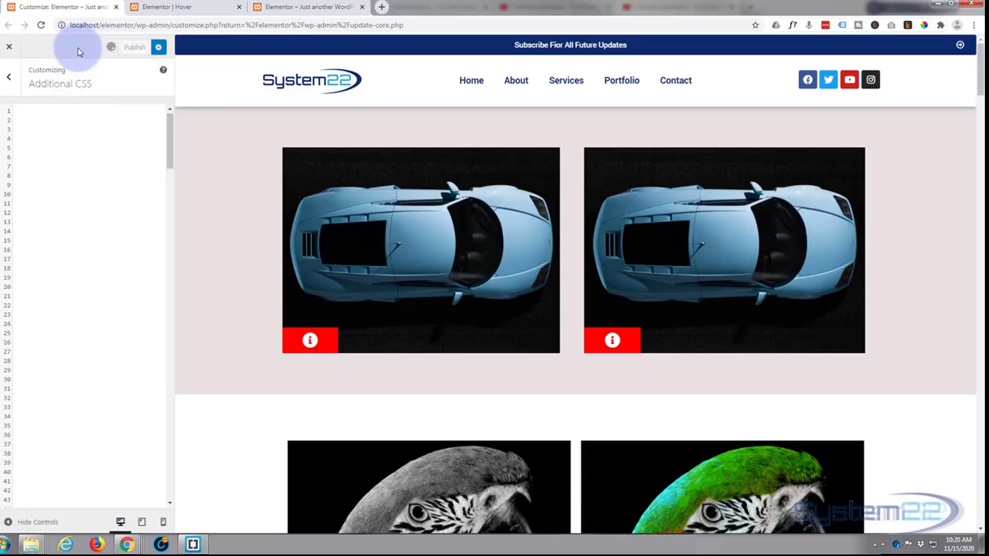
click(10, 48)
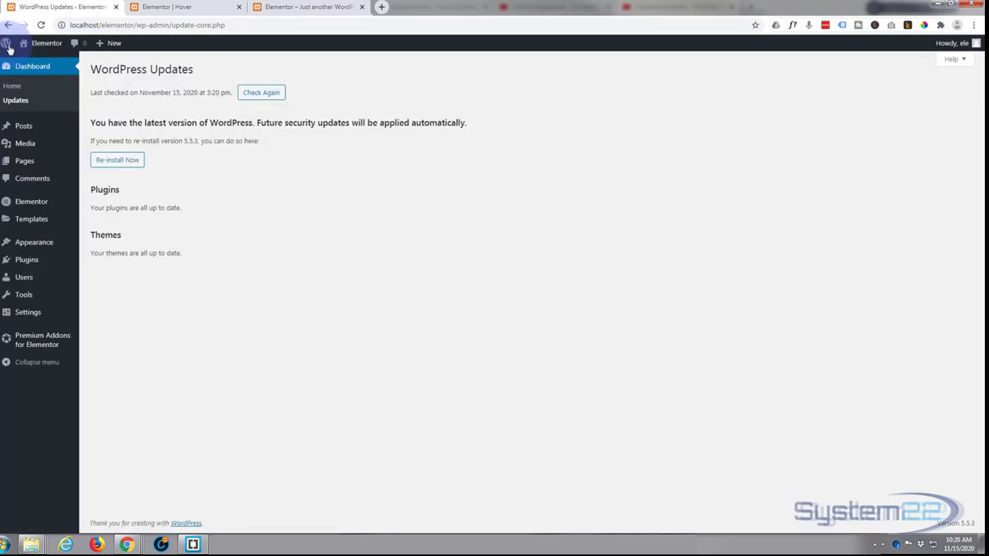
Step: Reopen the theme Customizer from the WordPress dashboard and check the static homepage setting, returning to the main list of sections
mouse_move(7, 44)
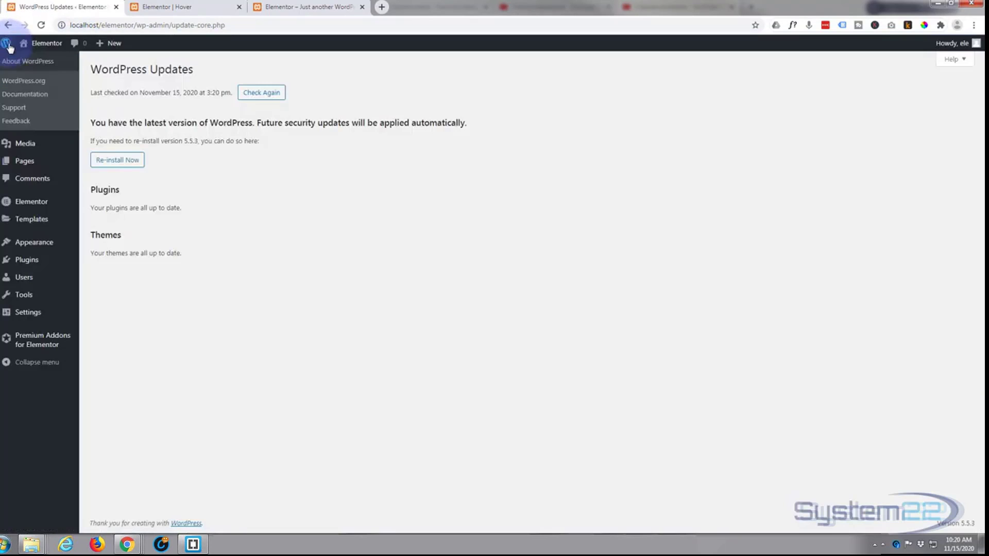
mouse_move(10, 304)
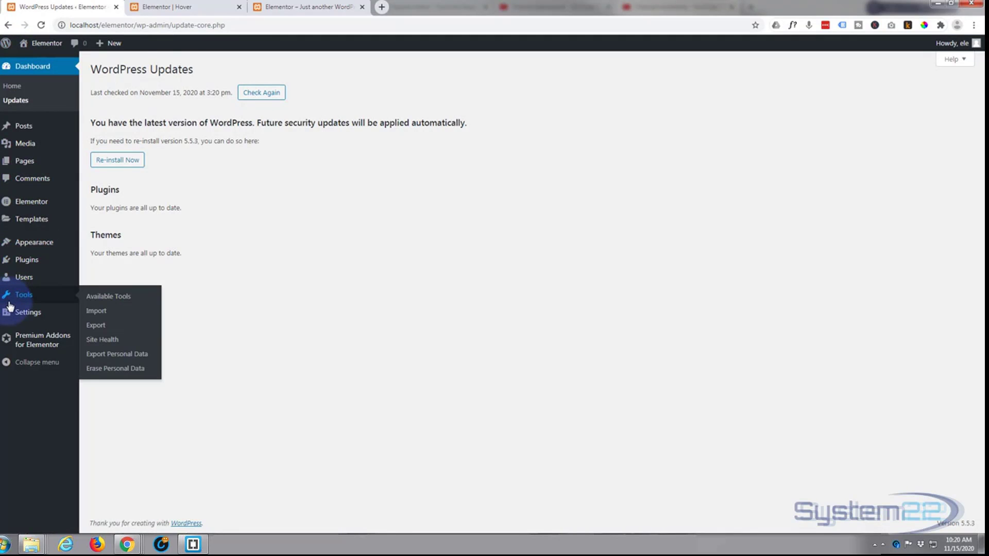
mouse_move(21, 250)
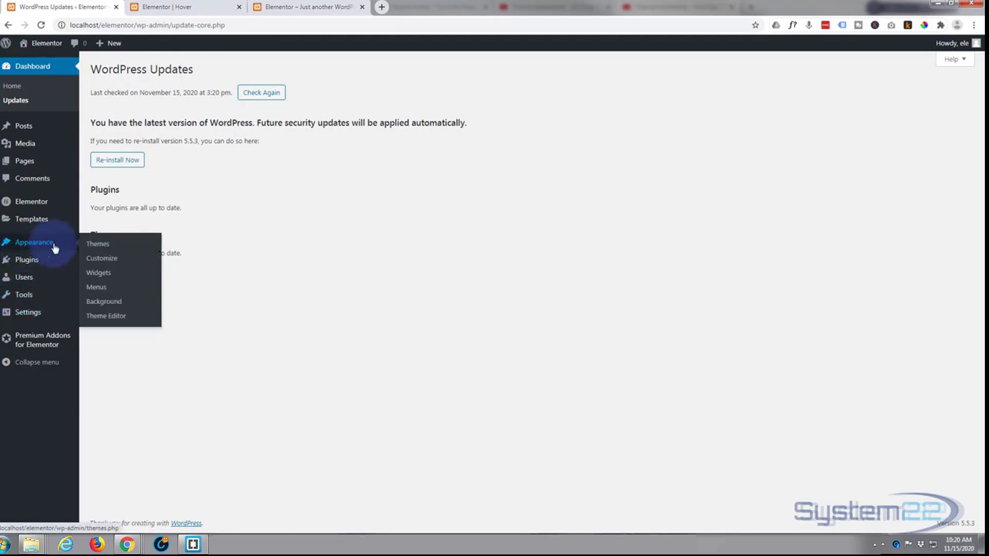
click(107, 261)
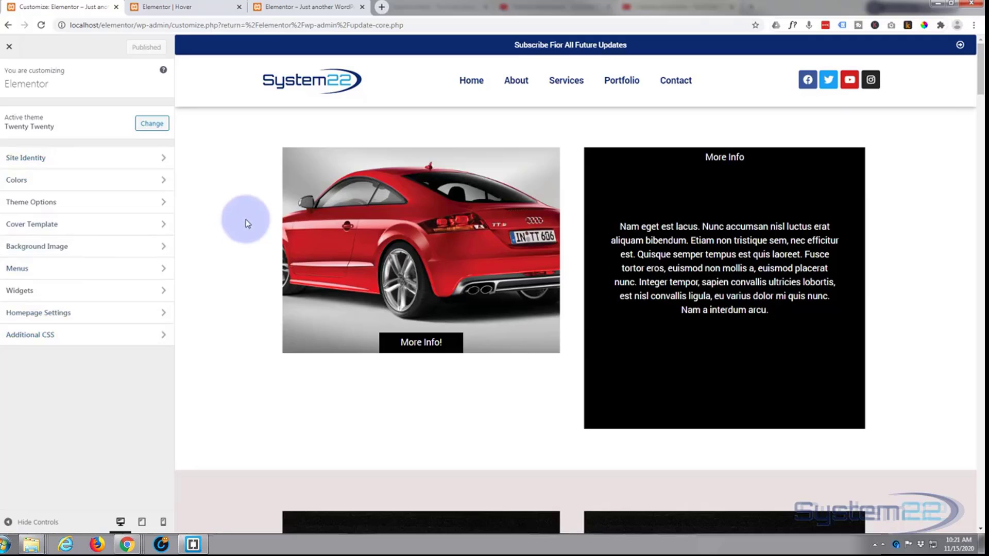
click(98, 320)
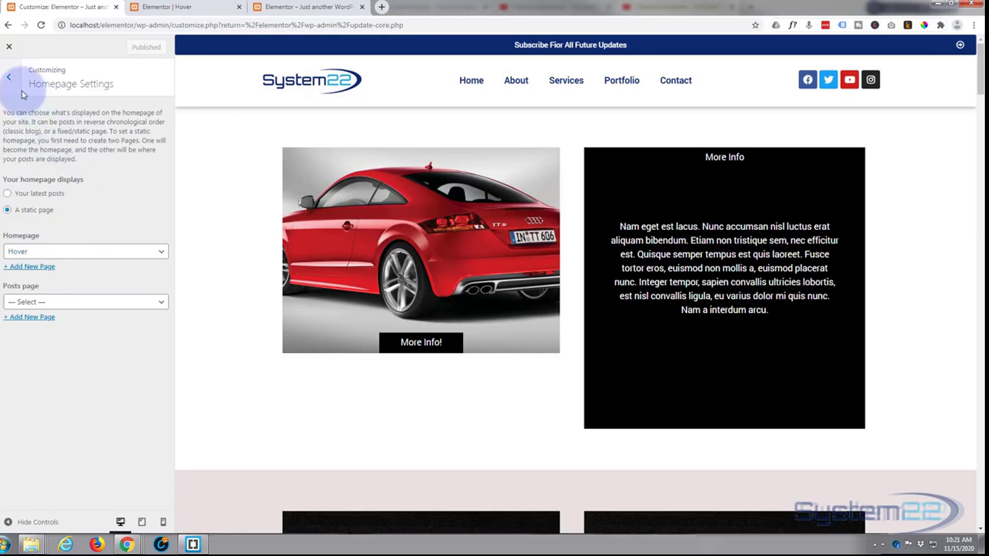
click(9, 77)
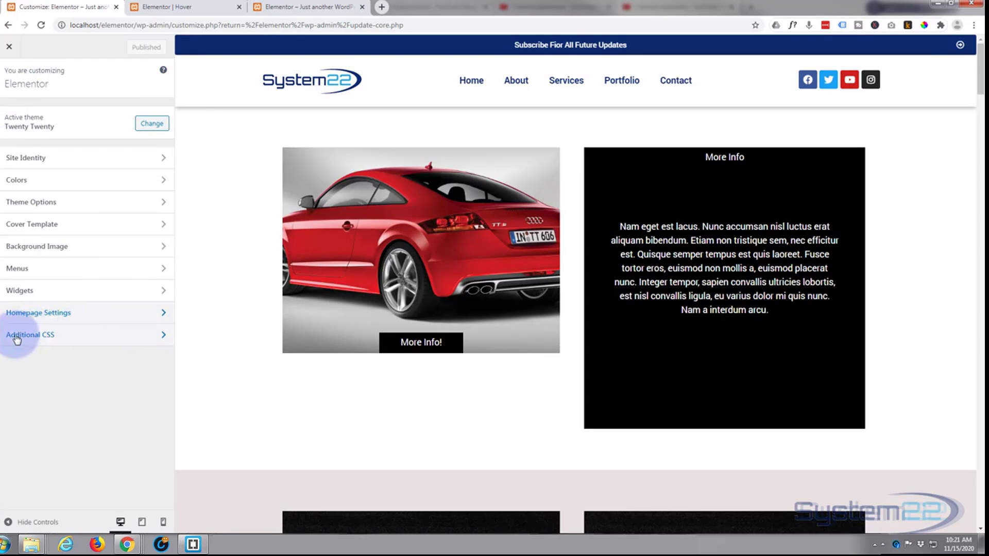
Step: Open the Additional CSS section and add a .tabp rule with height:400px
click(71, 337)
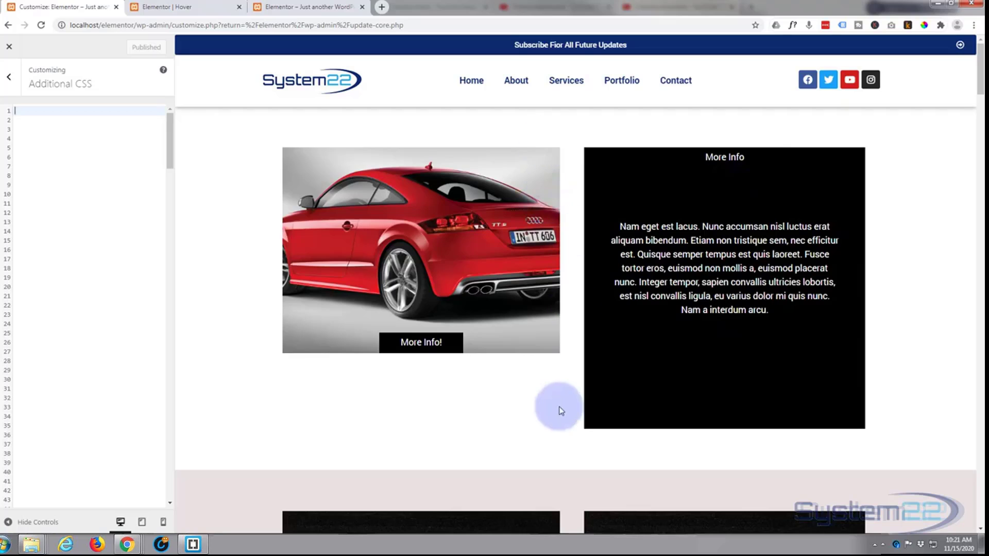
click(3, 231)
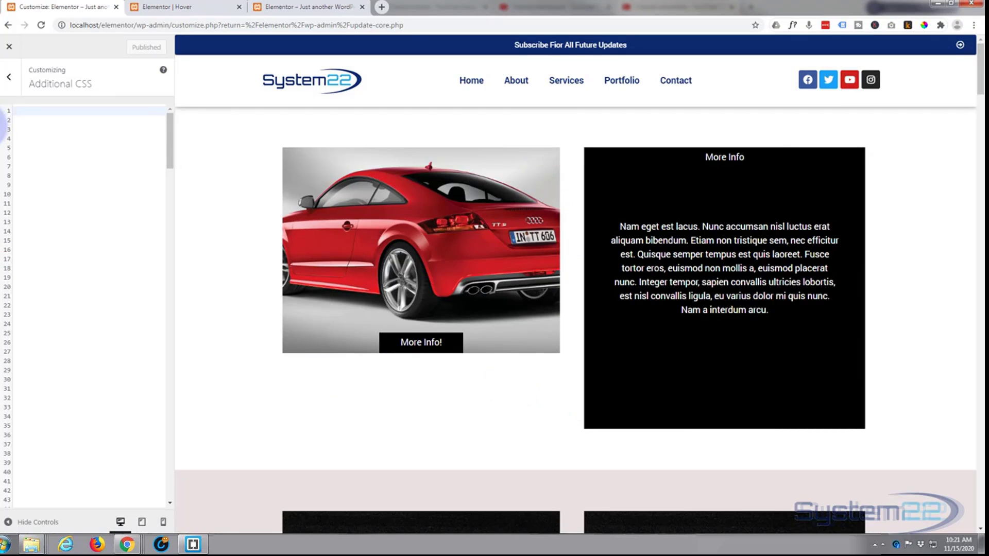
text(.)
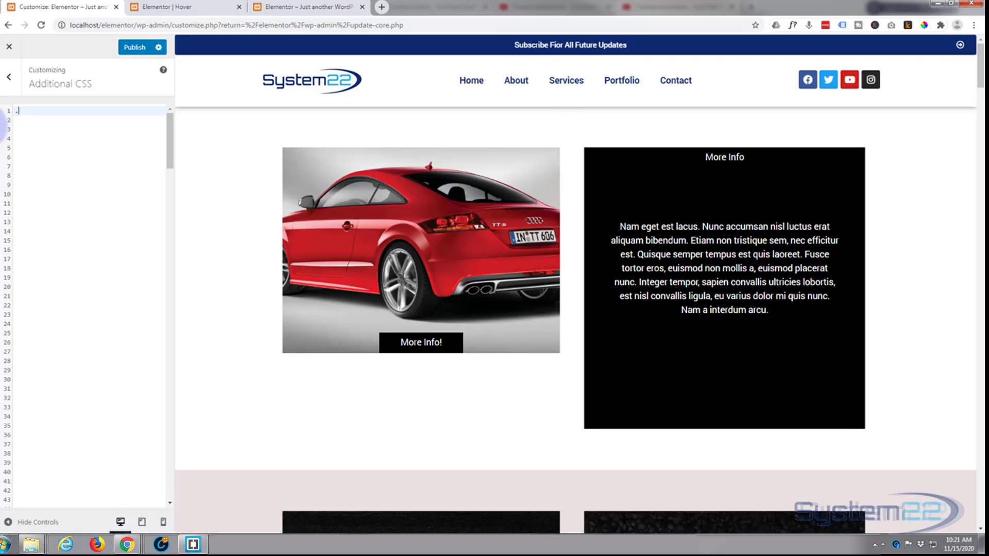
text(tabp {)
key(Return)
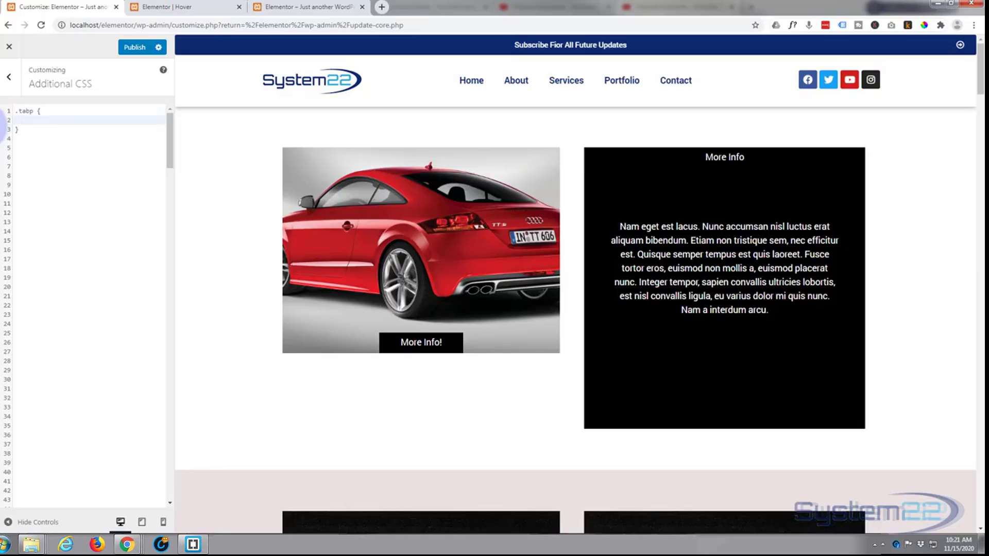
text(heig)
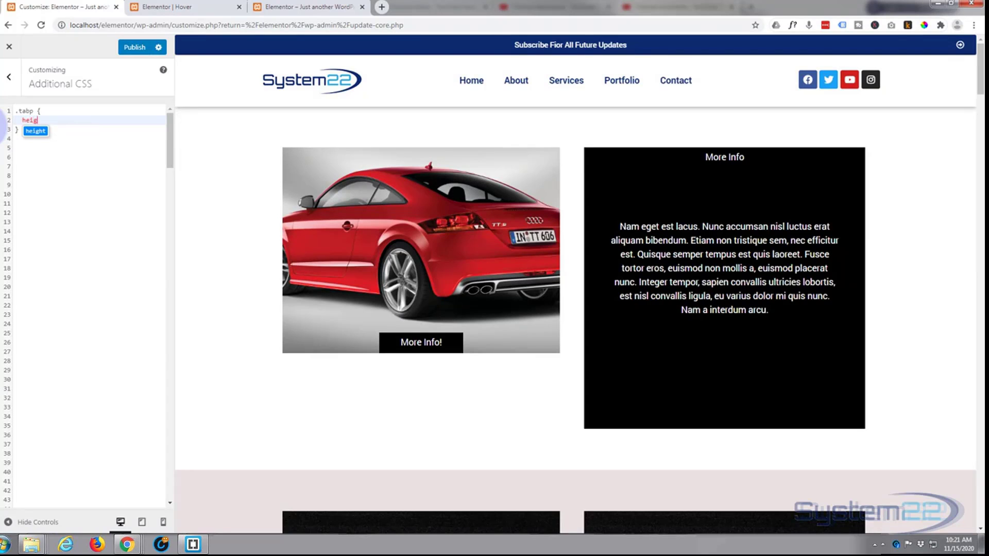
text(ht:4)
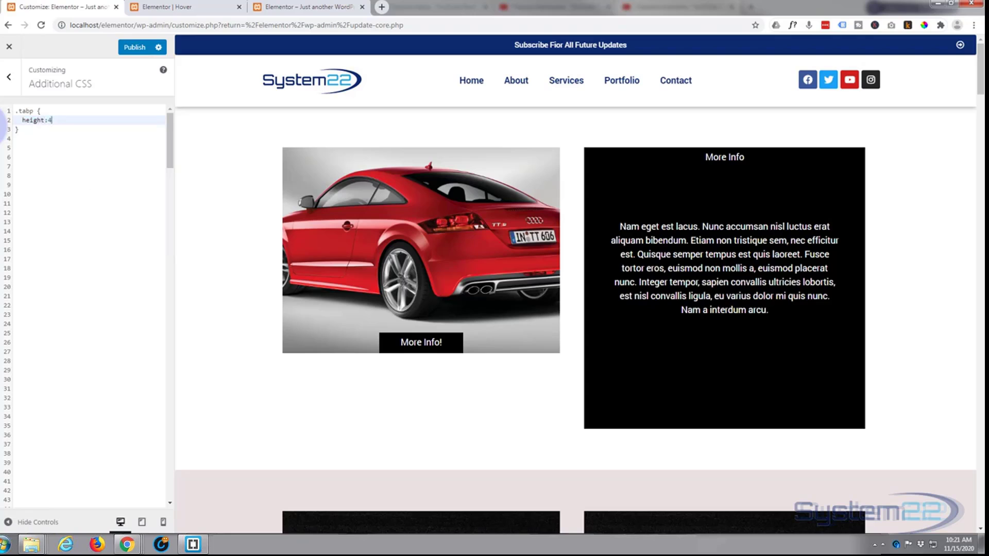
text(00px;)
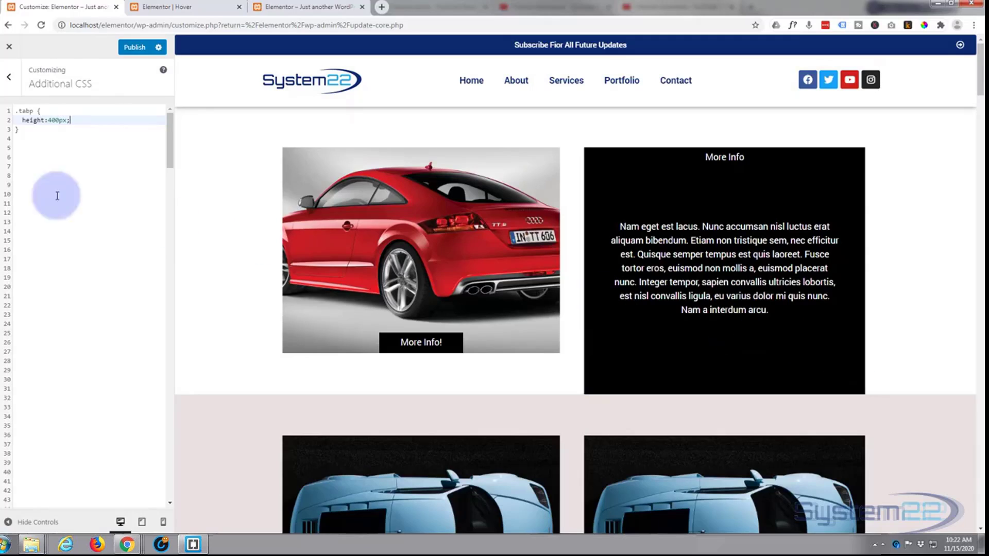
Step: Add overflow:hidden; below the height declaration in the .tabp rule
click(71, 120)
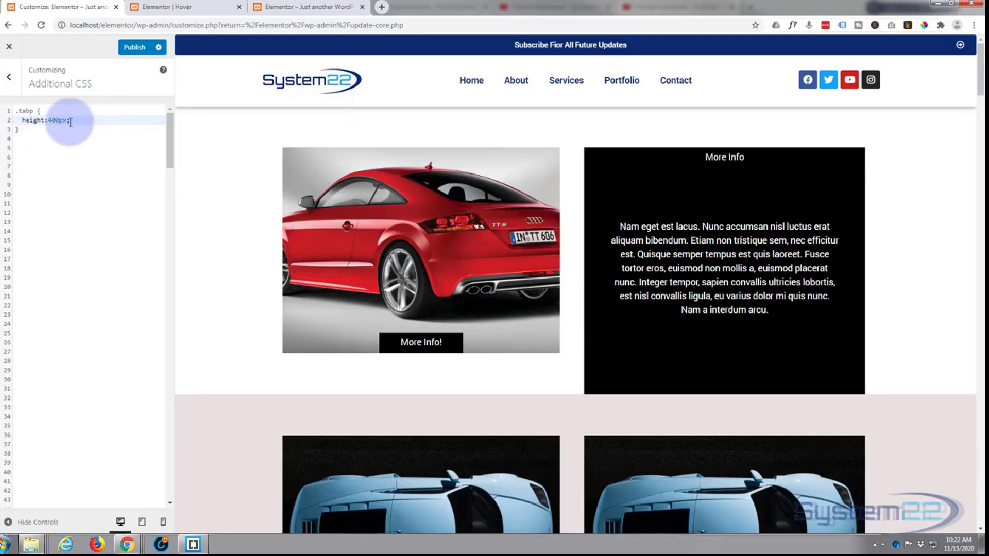
key(Return)
text(ove)
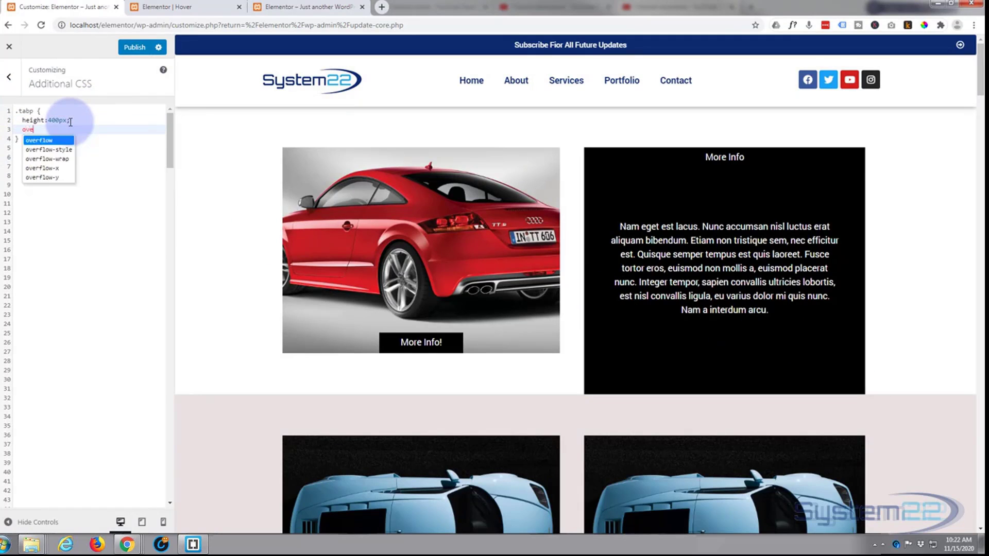
text(rflow:)
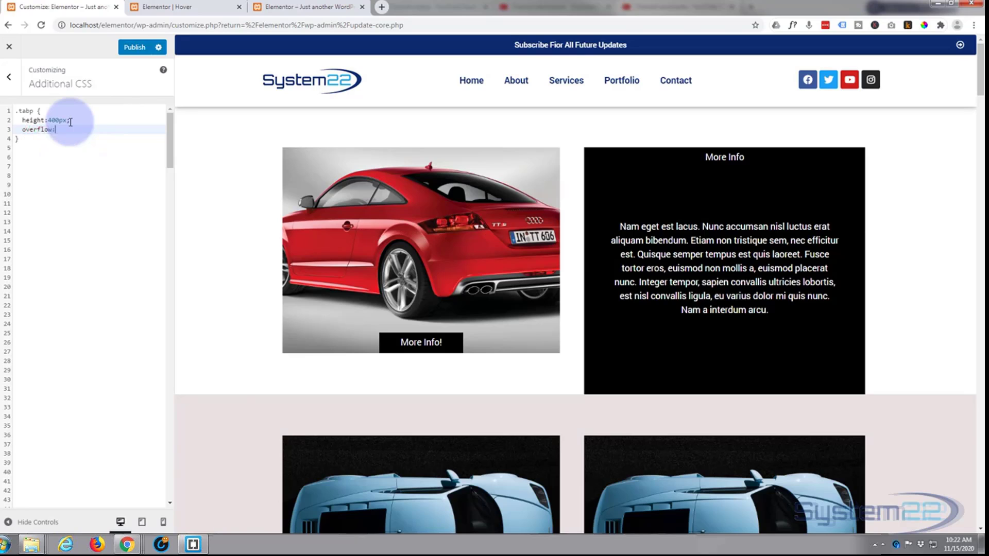
text(hidden;)
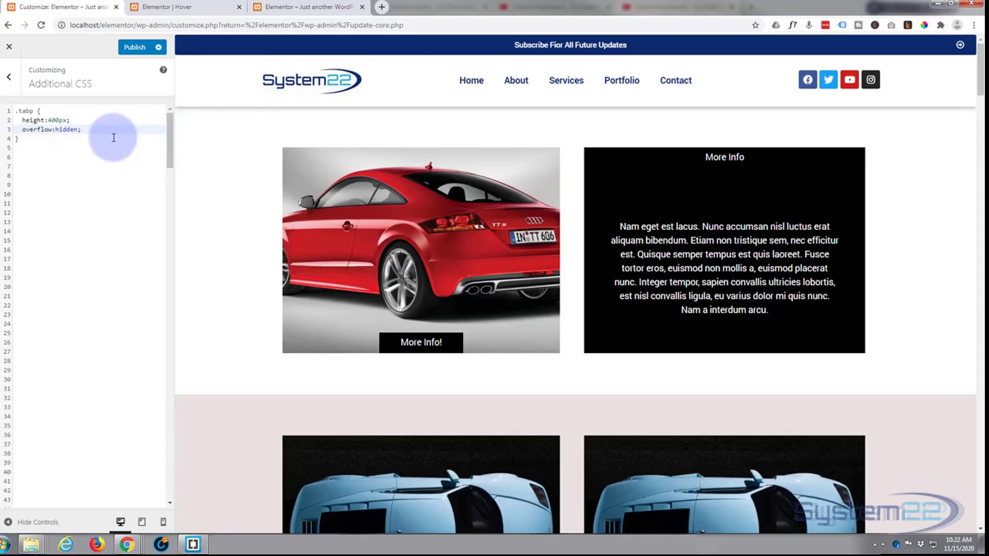
Step: Below the .tabp rule, leave a blank line and add a .tbinfo rule with margin-top:350px
click(25, 139)
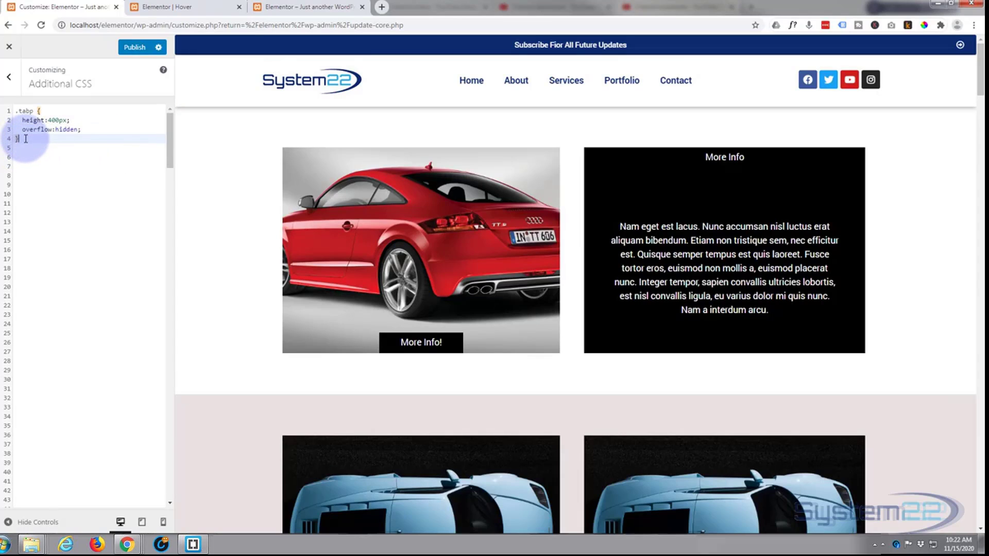
key(Return)
key(Return)
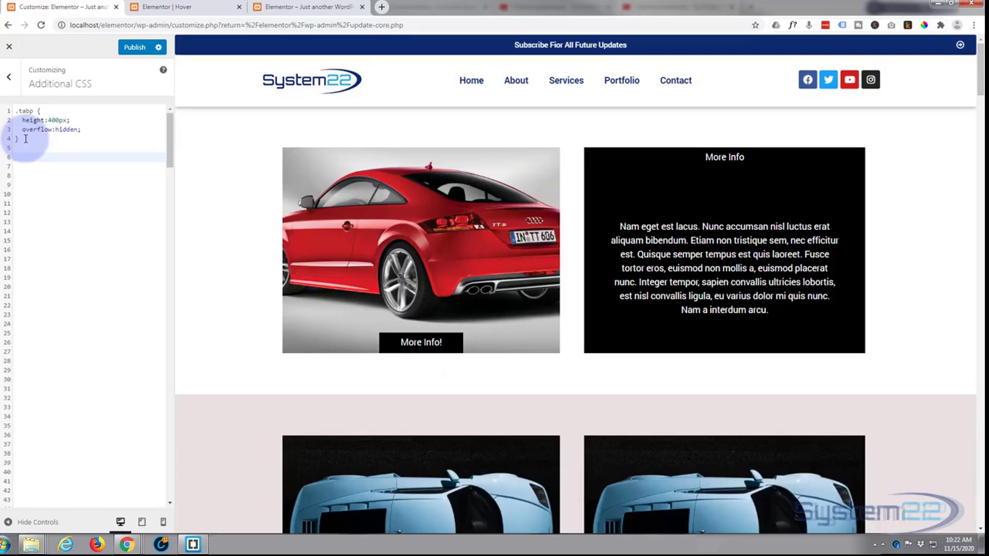
text(.tal)
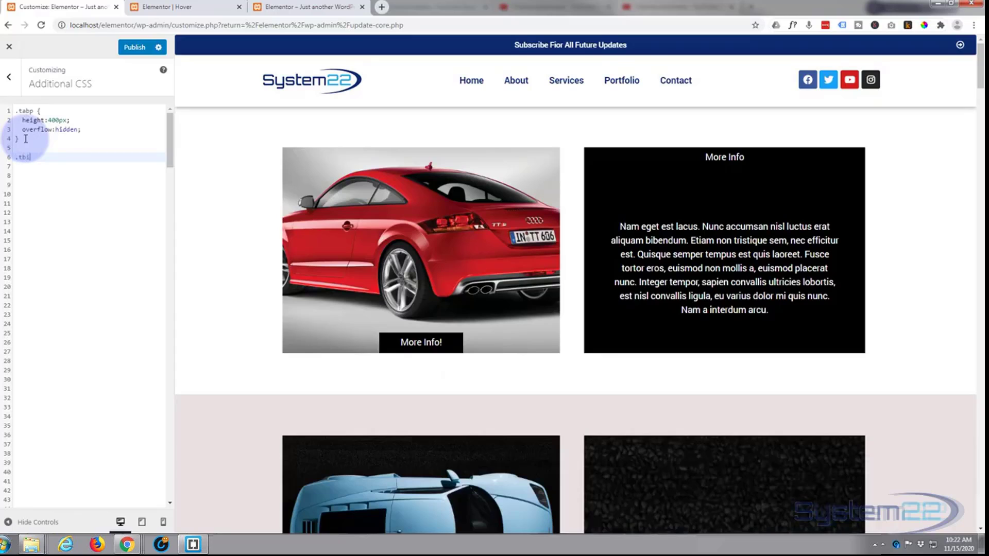
text(nfo {)
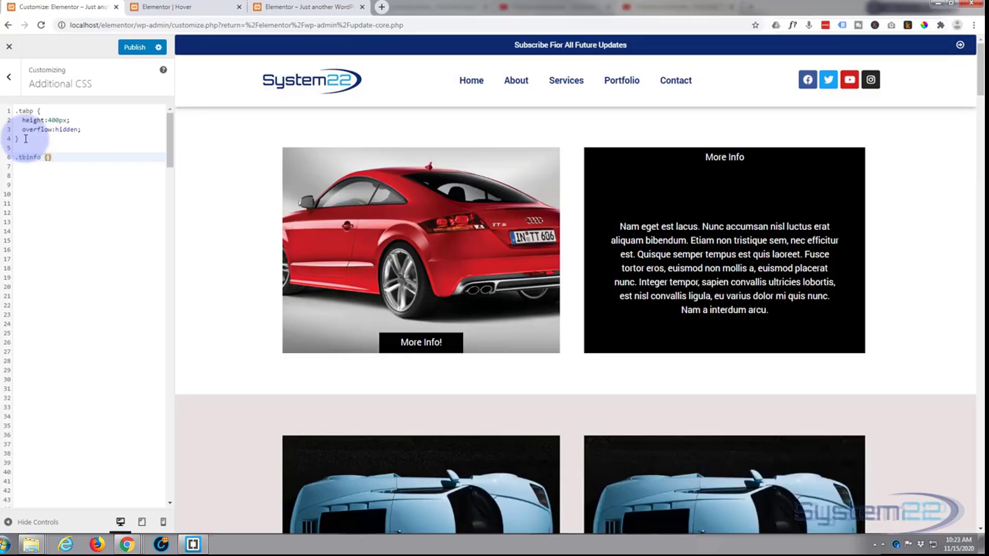
key(Return)
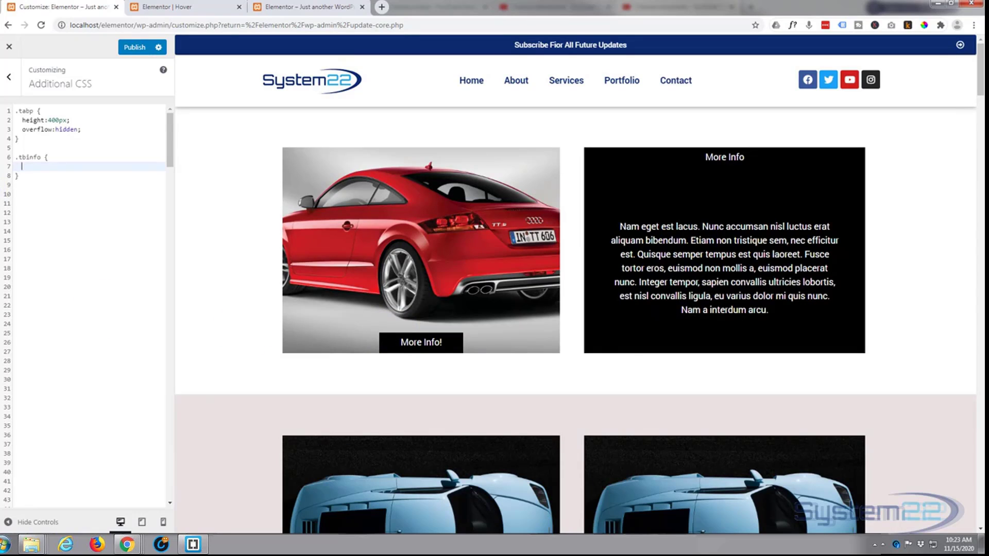
text(ma)
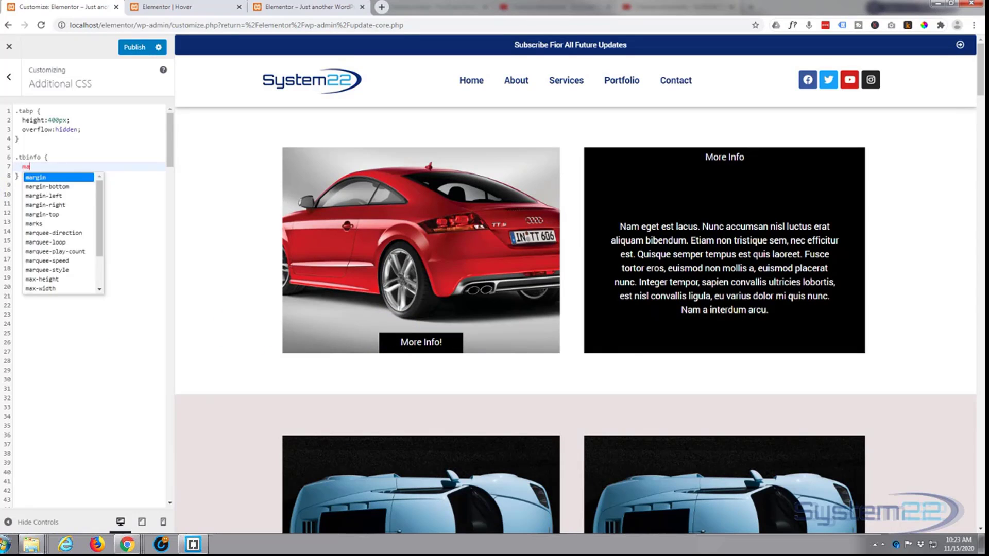
text(rgin-to)
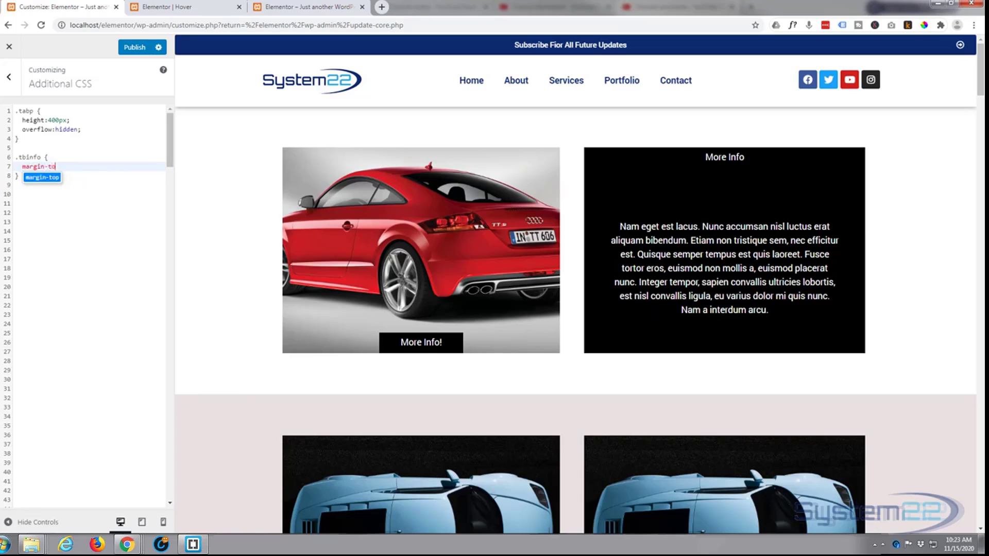
text(p:)
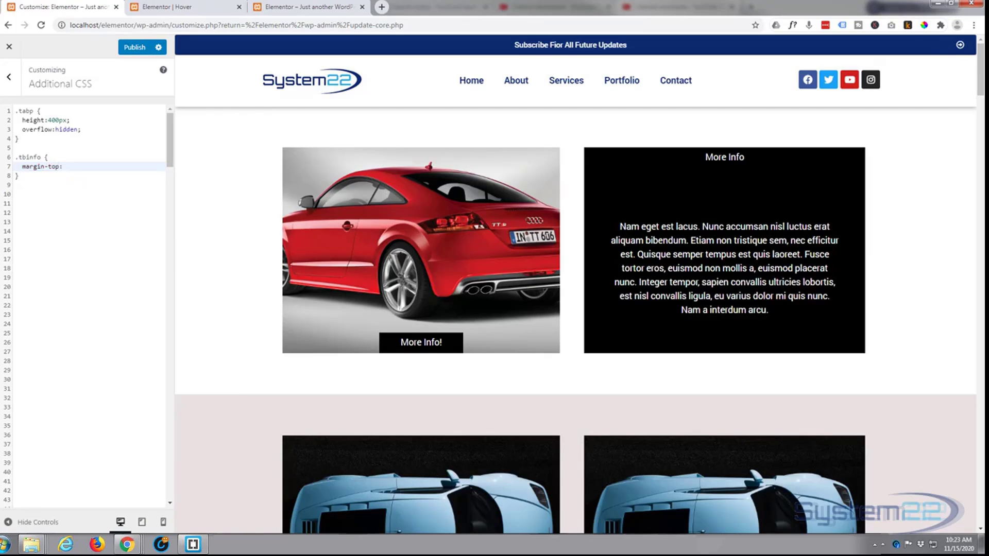
text(350px)
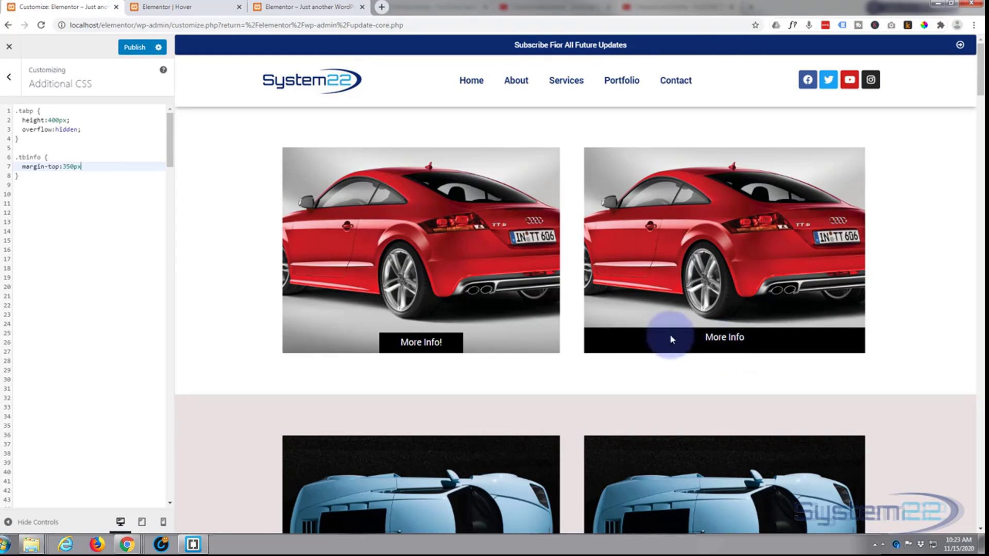
Step: Set the .tbinfo top margin to 360px and end the declaration with a semicolon
click(67, 166)
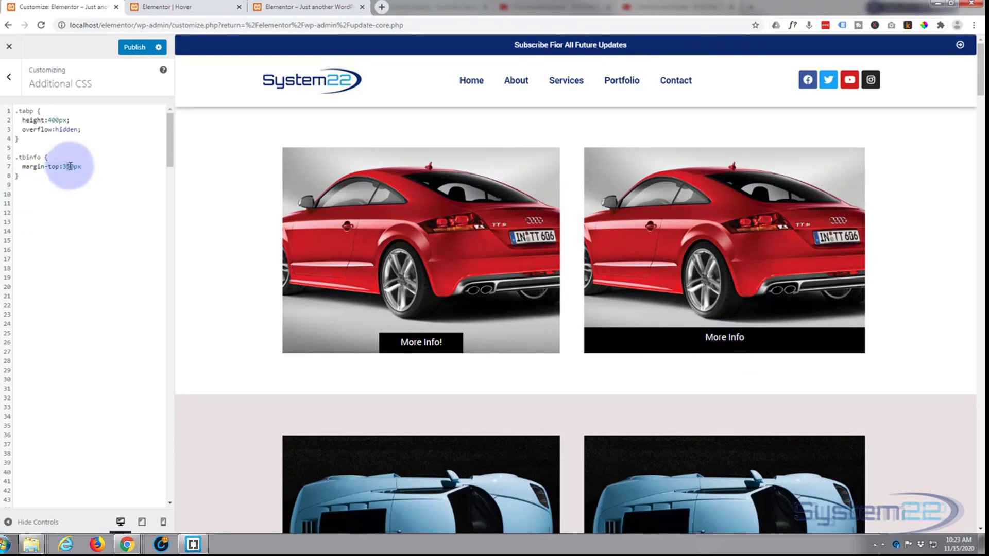
key(Delete)
text(6)
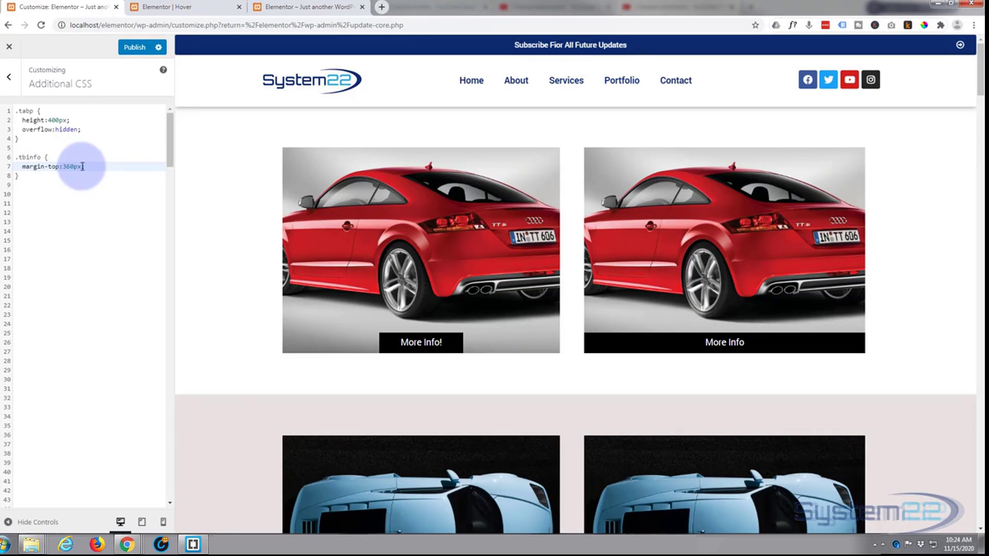
text(;)
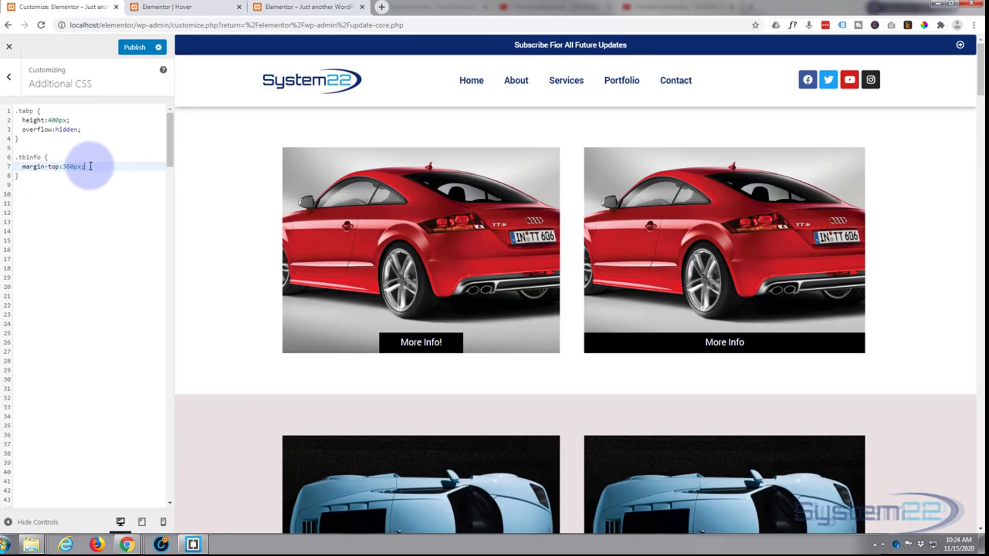
Step: Add margin-left:30%; on a new line in the .tbinfo rule
key(Return)
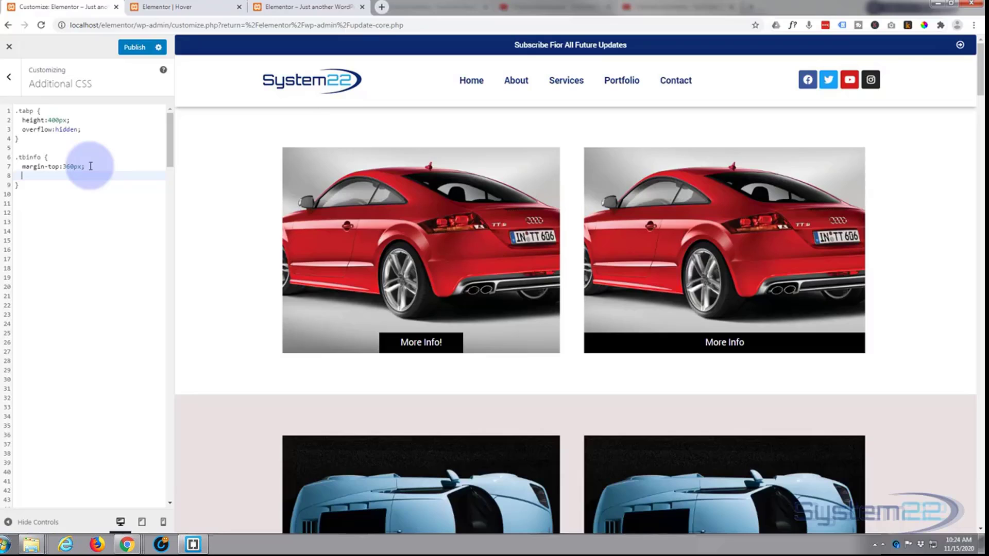
text(margi)
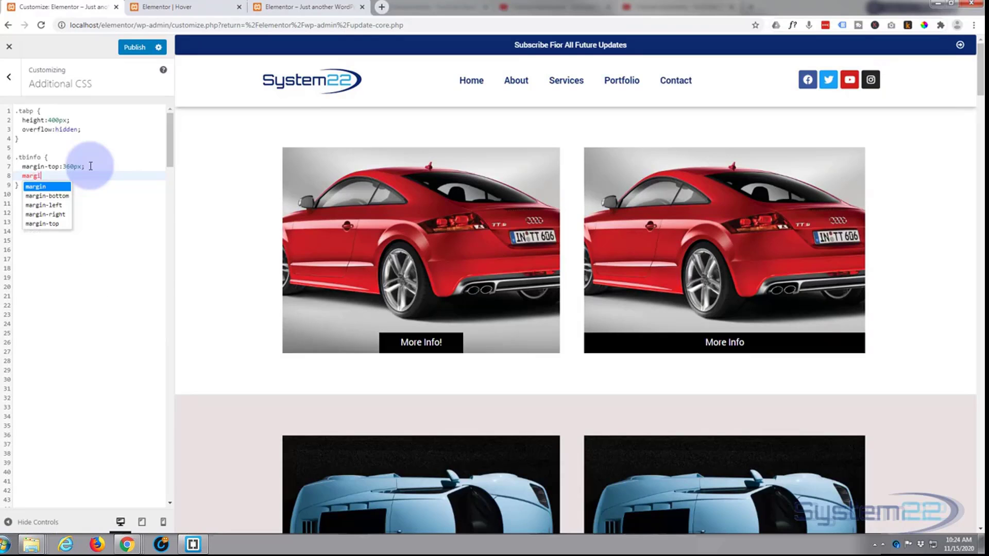
text(n-)
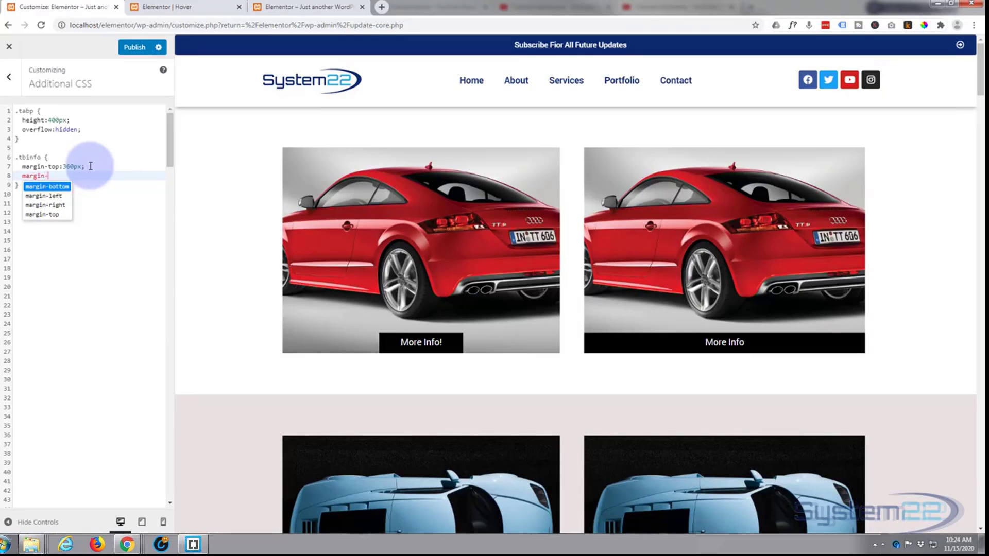
text(left)
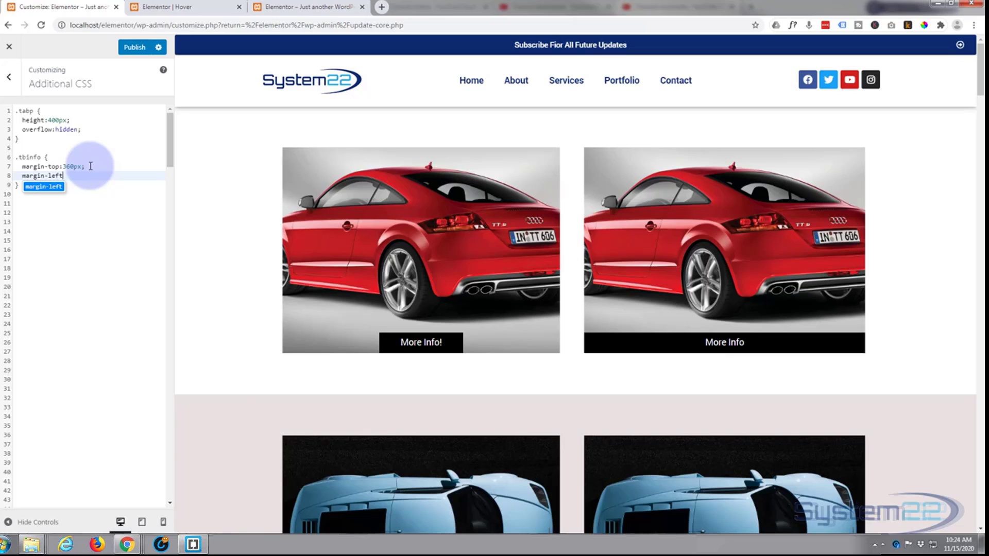
text(:)
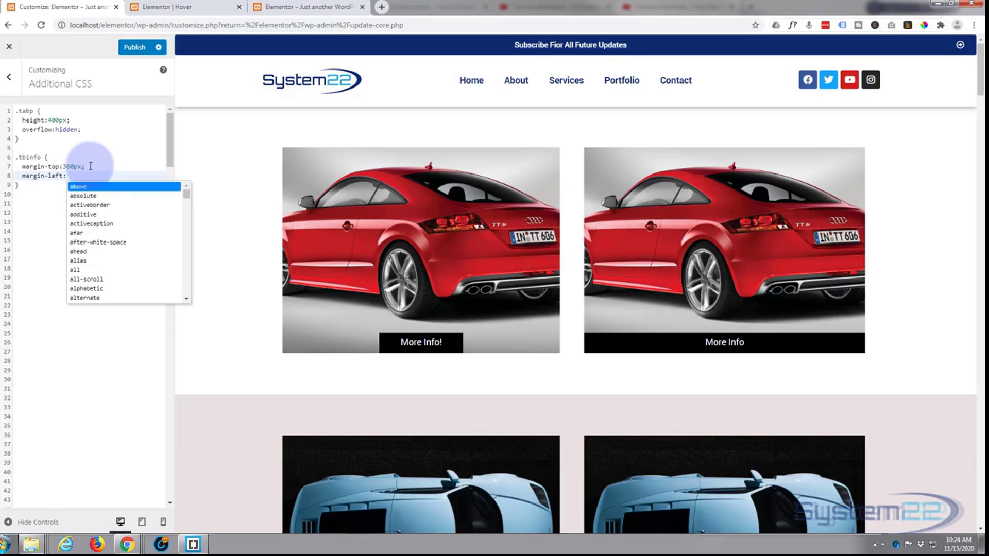
text(30%)
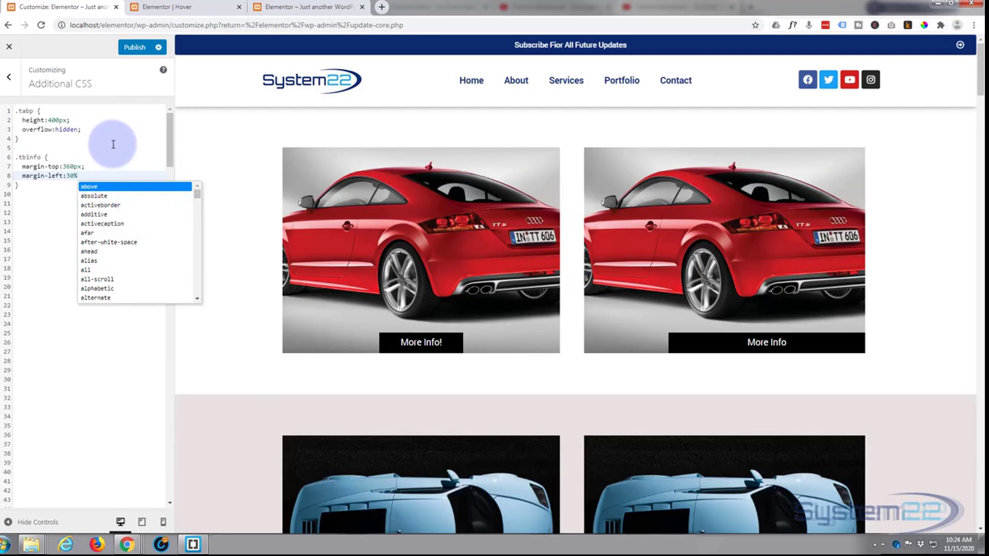
text(;)
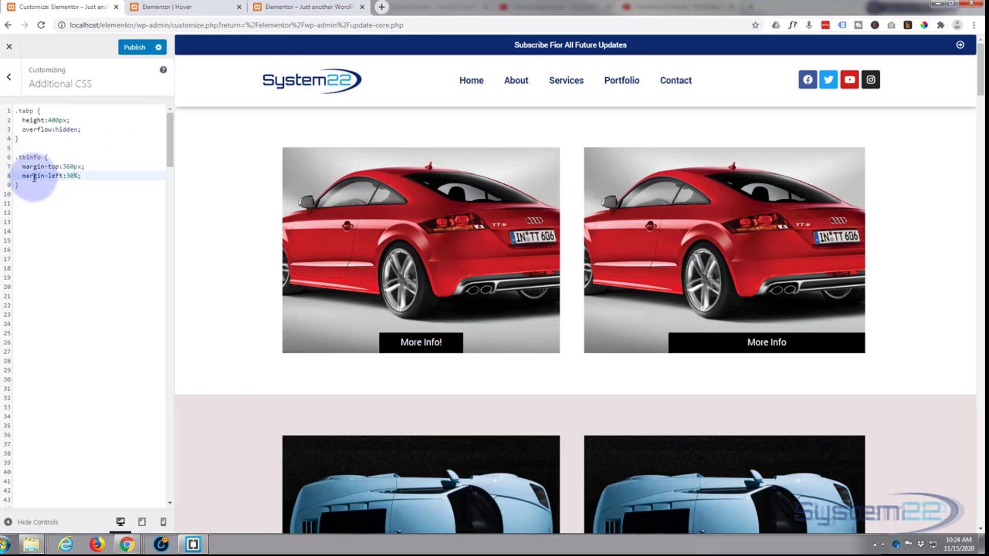
Step: Duplicate the margin-left line in the .tbinfo rule and turn the copy into margin-right:30%;
drag(23, 176, 98, 178)
key(ctrl+c)
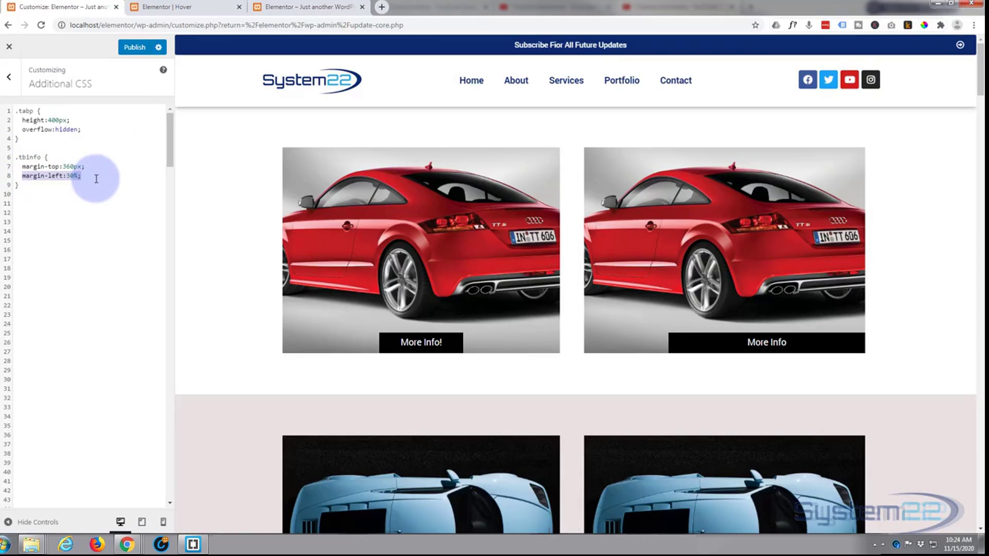
click(97, 178)
key(Return)
key(ctrl+v)
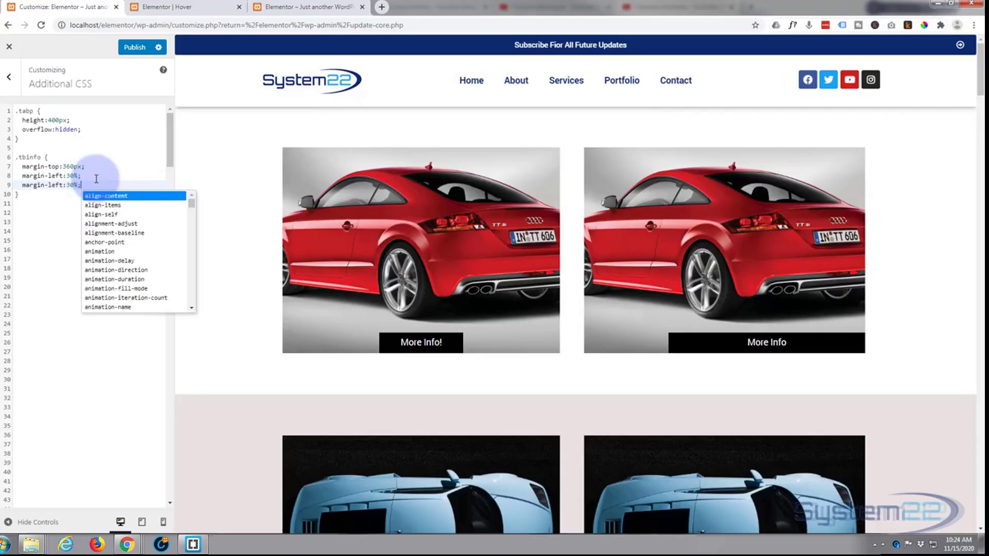
drag(51, 185, 59, 186)
text(righ)
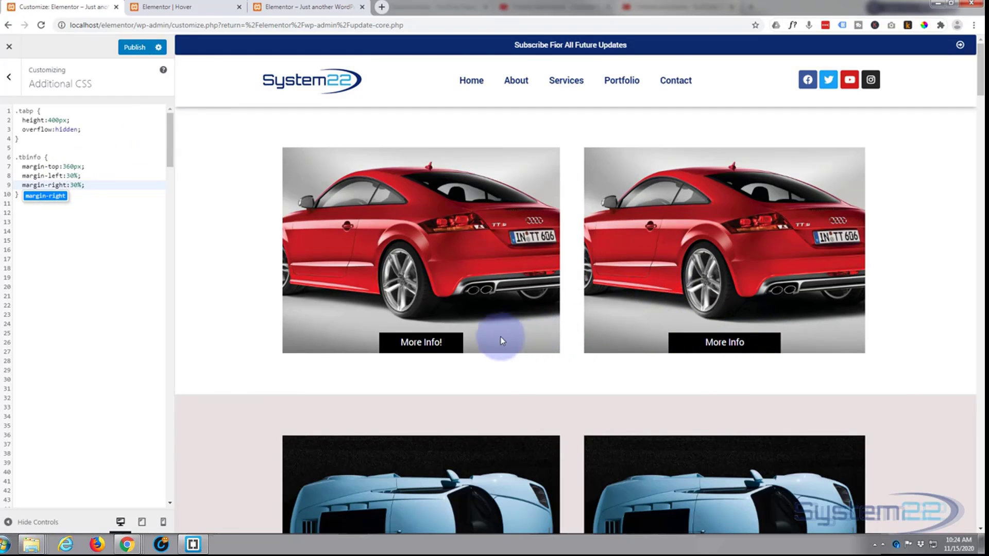
Step: Try 35% for both the left and right margins in the .tbinfo rule
mouse_move(427, 337)
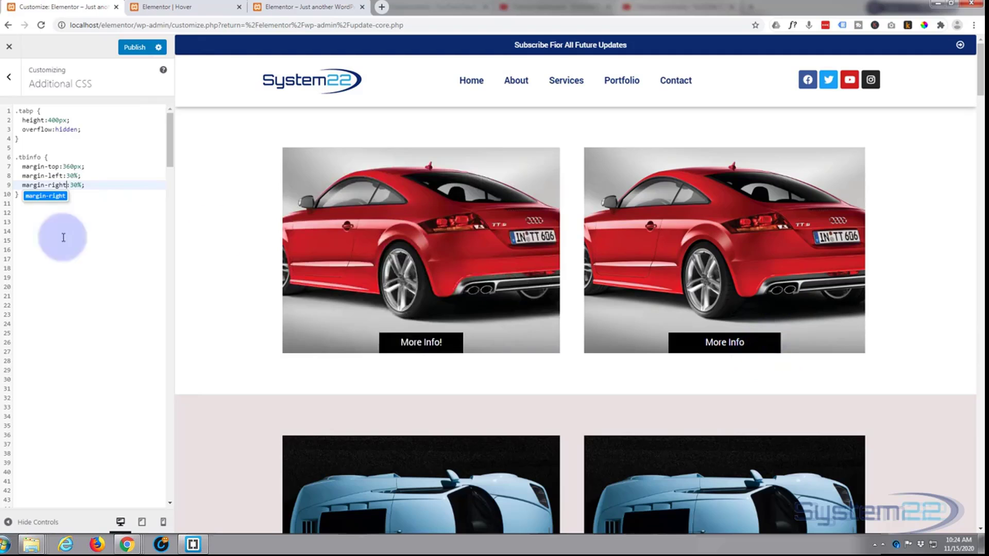
click(71, 175)
double_click(72, 175)
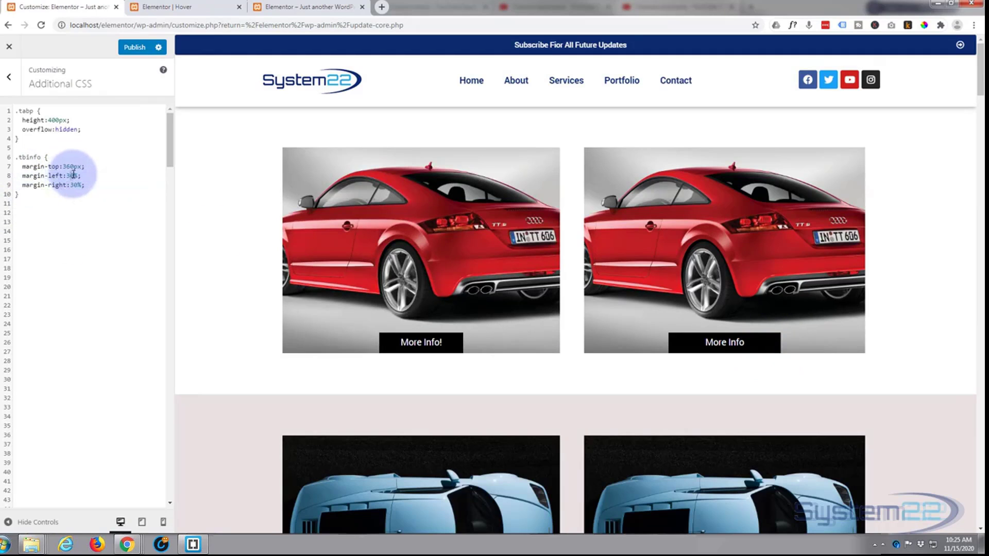
text(35)
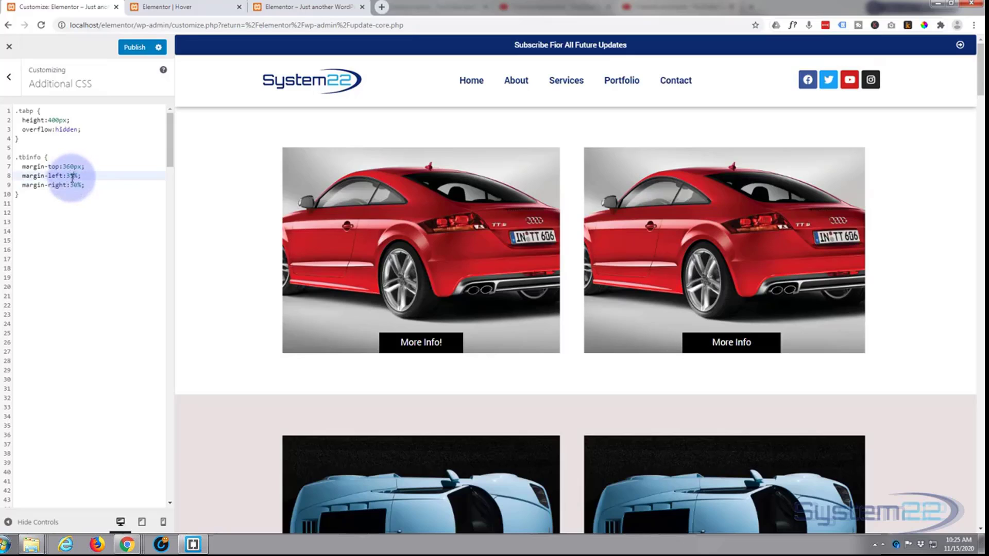
double_click(76, 185)
text(35)
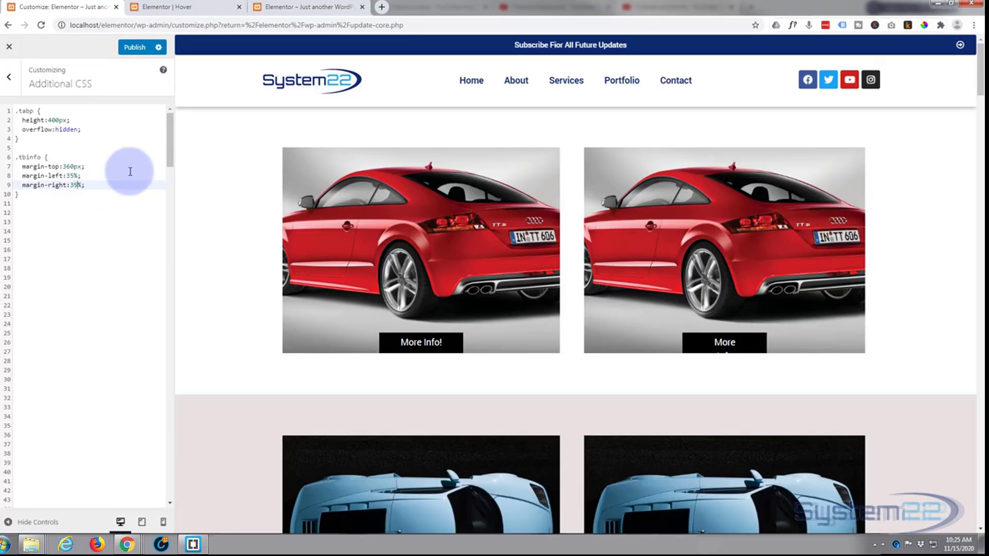
Step: Set both margin-right and margin-left in the .tbinfo rule to 33%
double_click(75, 186)
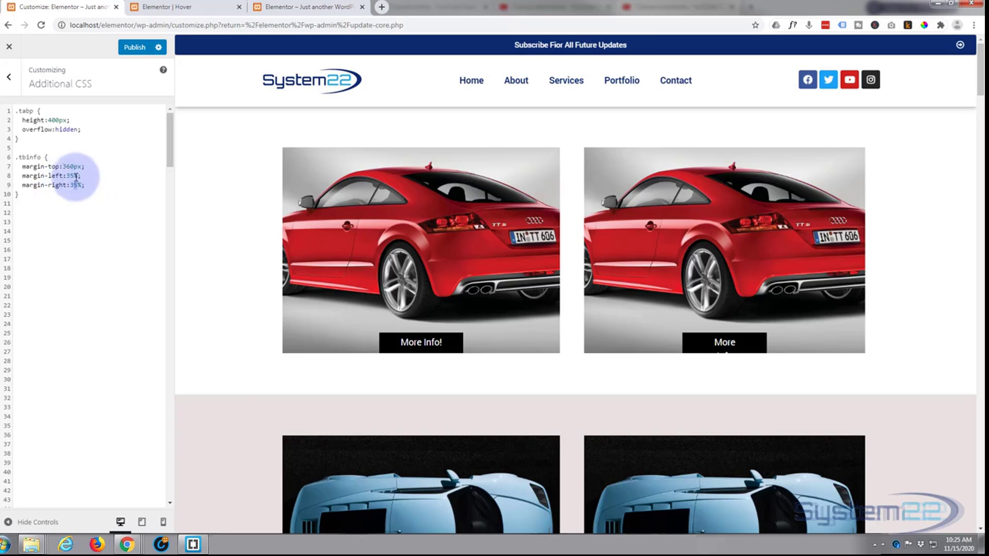
text(33)
double_click(71, 175)
text(33)
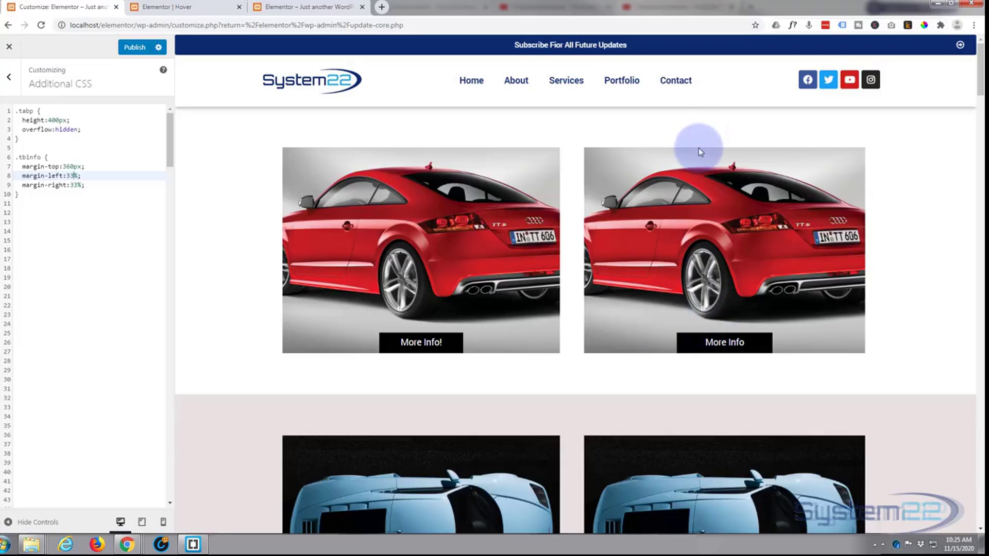
Step: Leave a blank line below the .tbinfo rule and add an empty .tbinfo:hover rule, reusing the copied class name
click(30, 196)
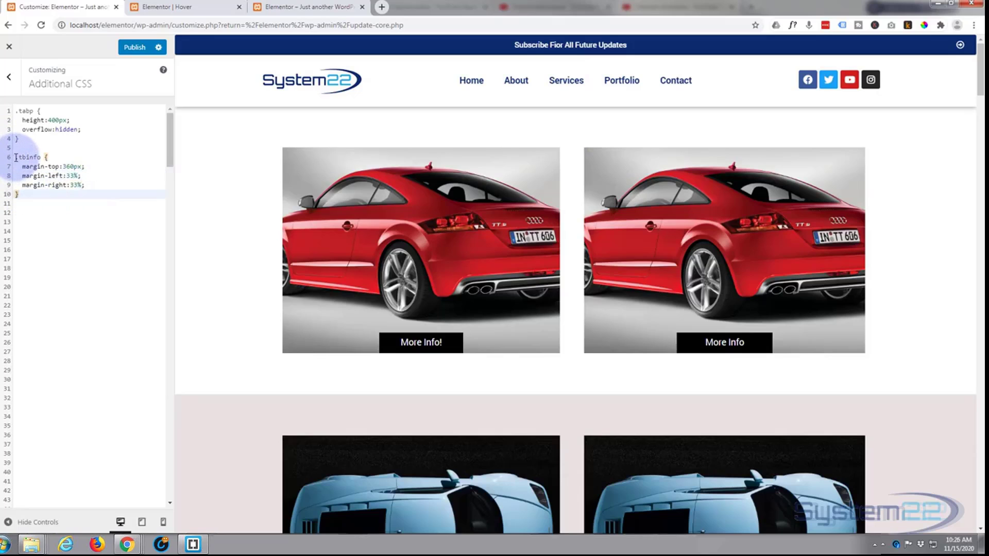
drag(16, 157, 42, 158)
key(ctrl+c)
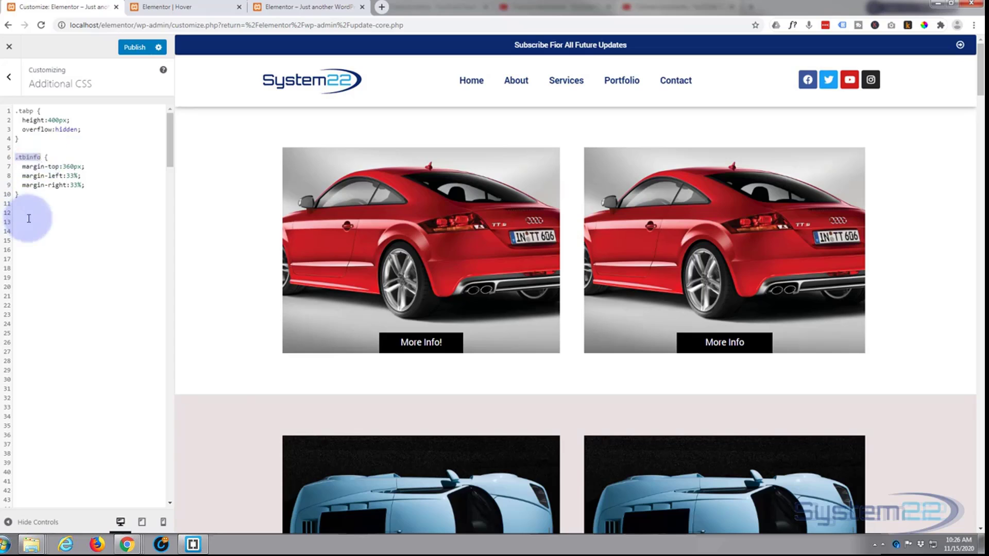
click(22, 196)
key(Return)
key(Return)
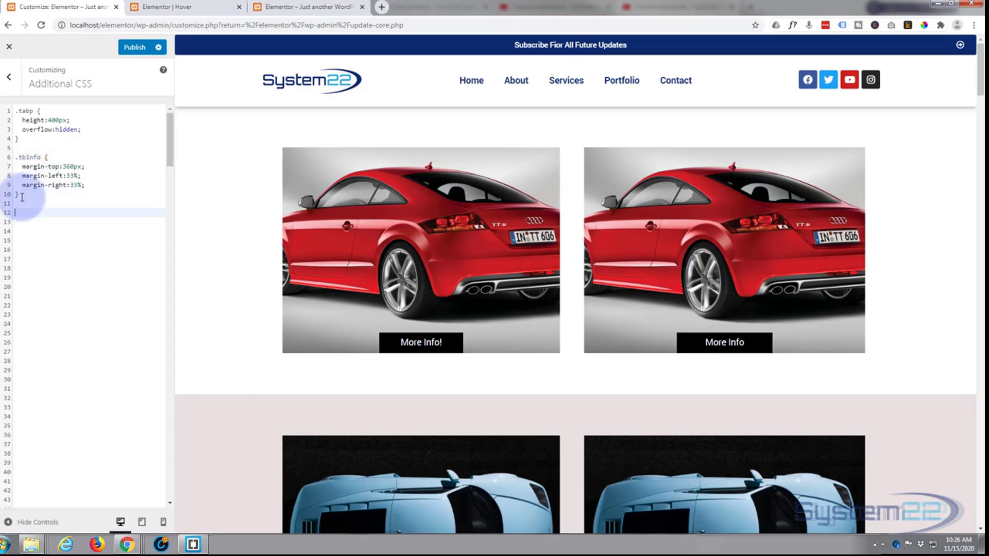
key(ctrl+v)
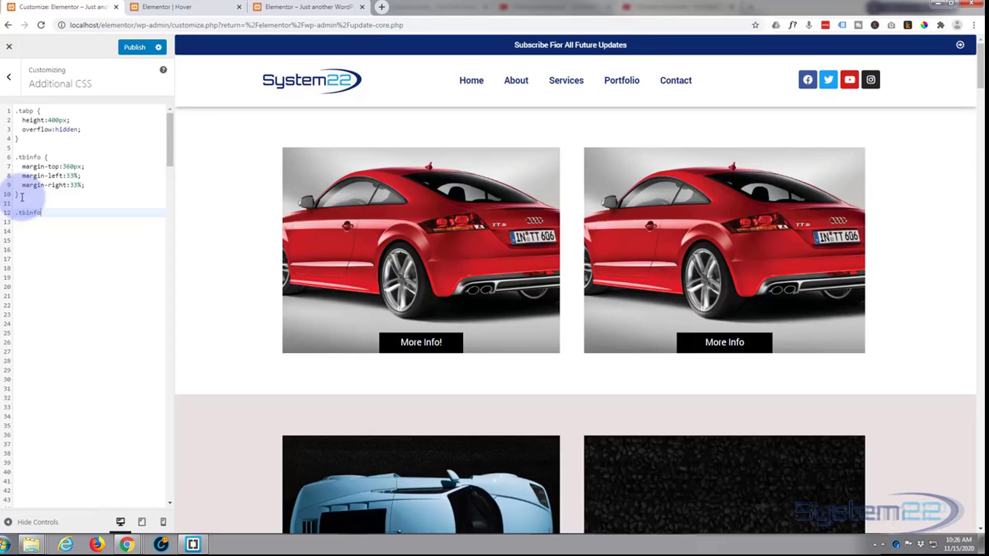
text(:)
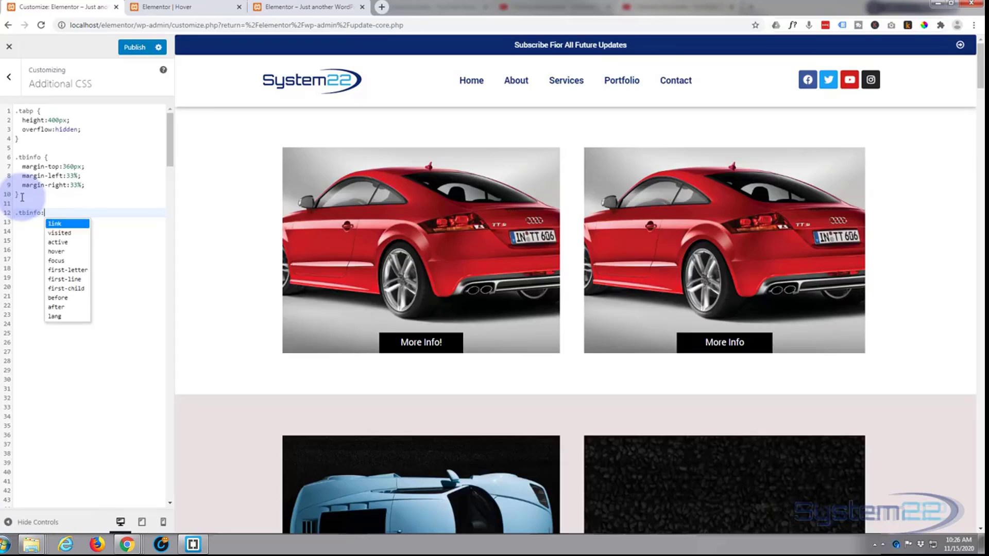
text(hover )
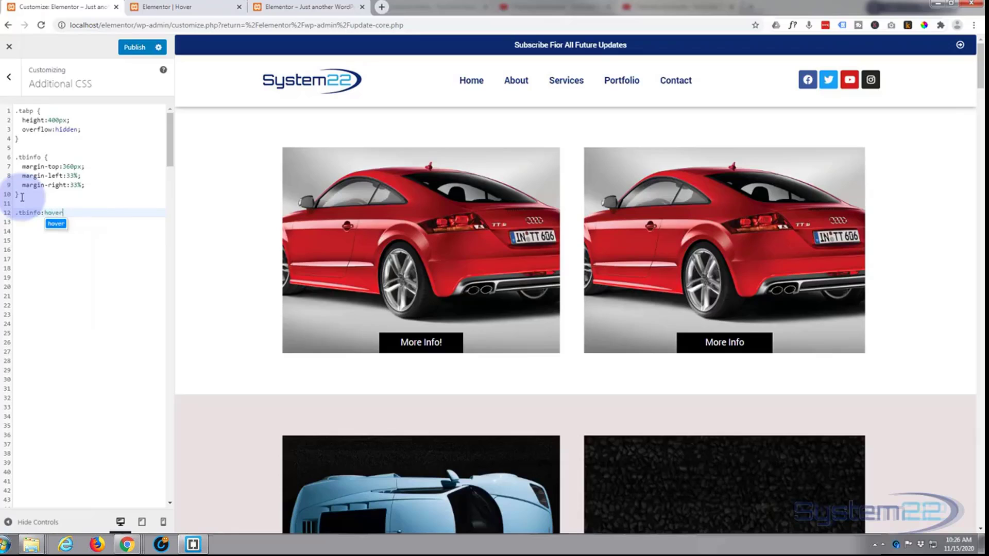
text({)
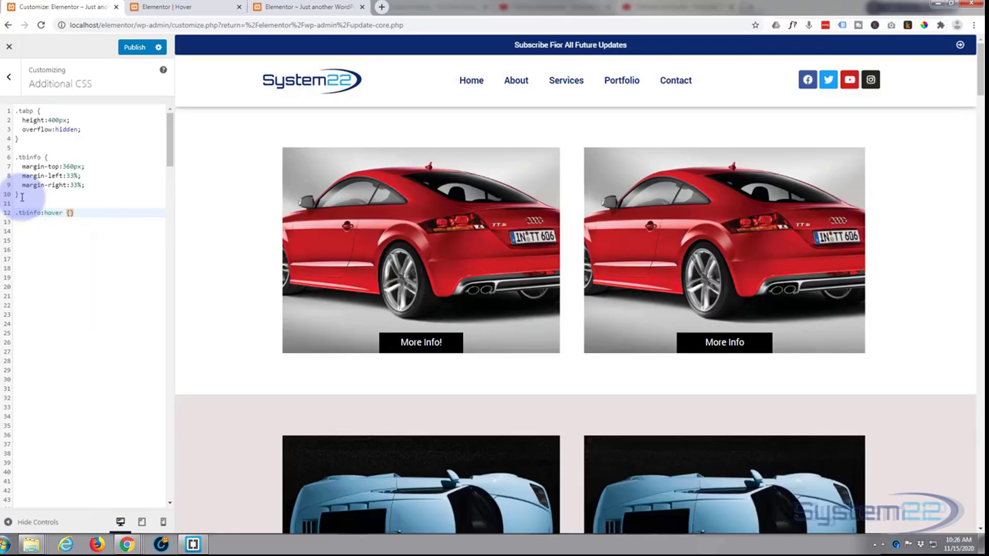
key(Return)
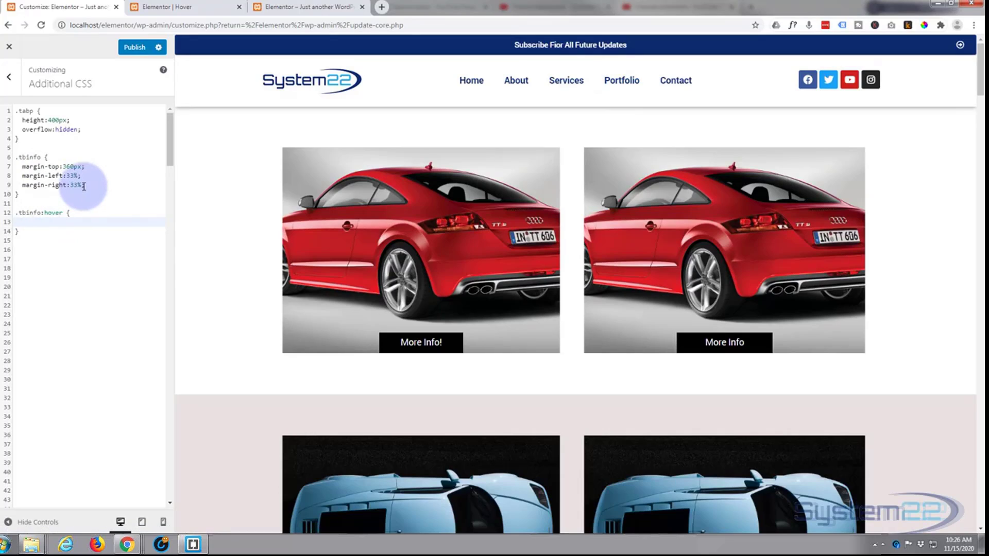
Step: Add margin:0; to the .tbinfo:hover rule and test the More Info tab's hover effect in the preview
text(margi)
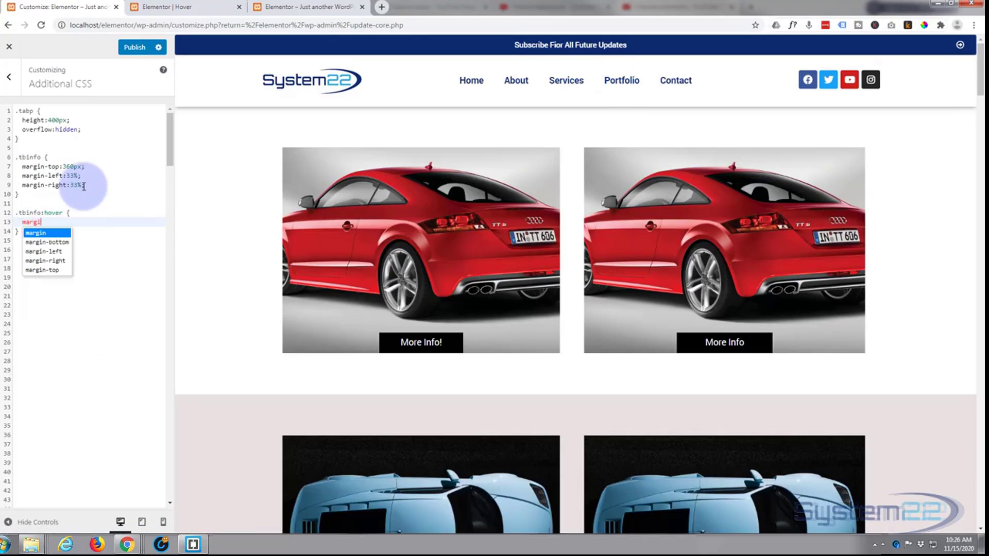
text(n:)
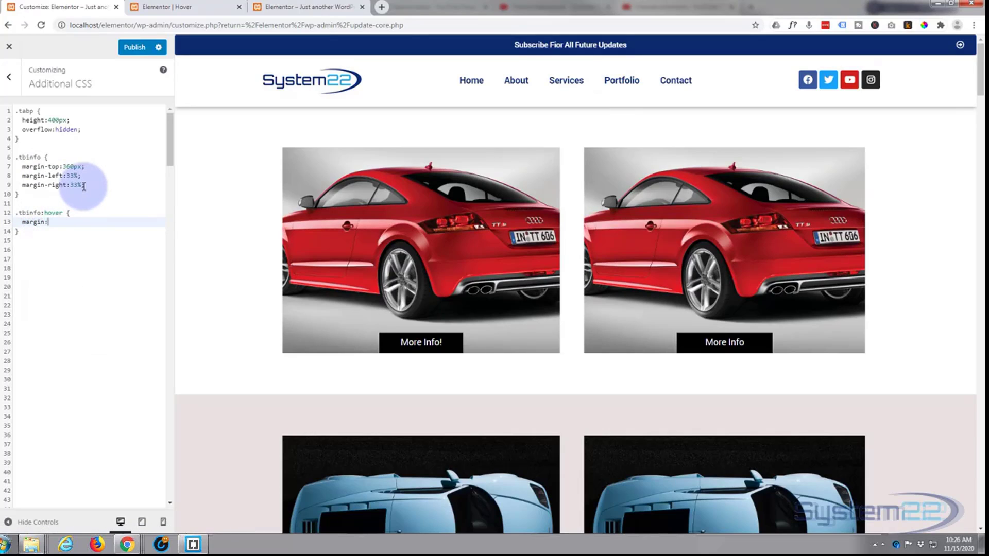
text(0;)
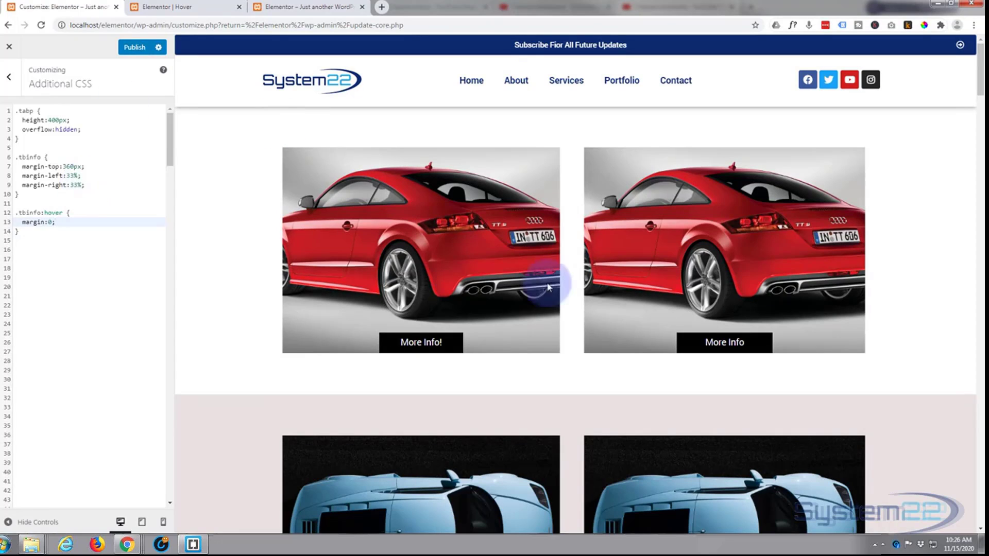
mouse_move(708, 338)
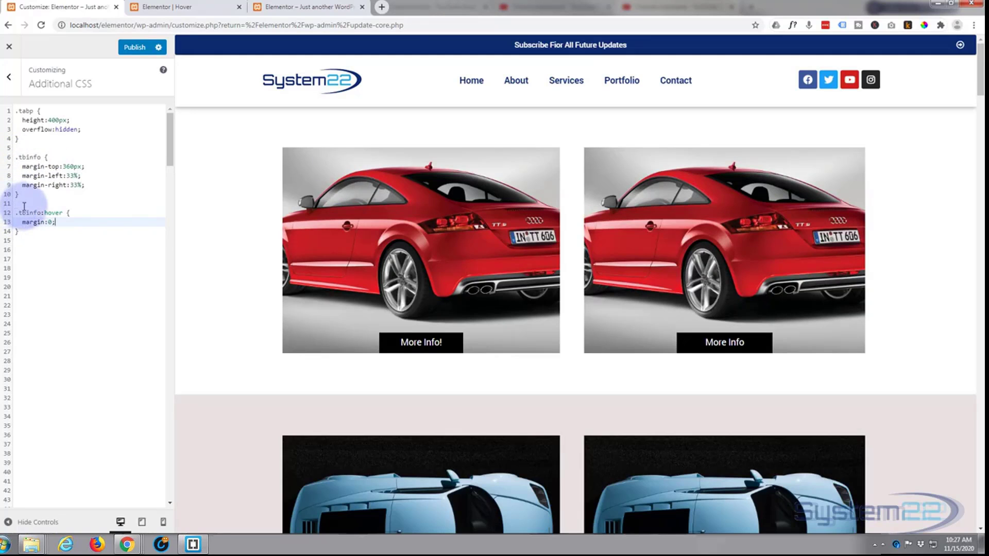
Step: Add transition-duration:0.3s; as the last declaration in the .tbinfo rule and test the More Info tab's hover animation
click(85, 186)
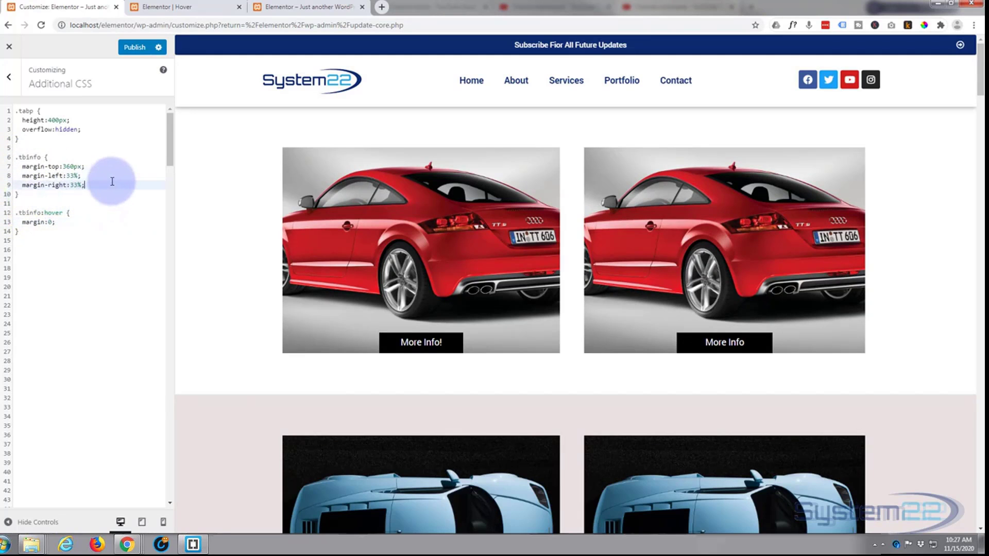
key(Return)
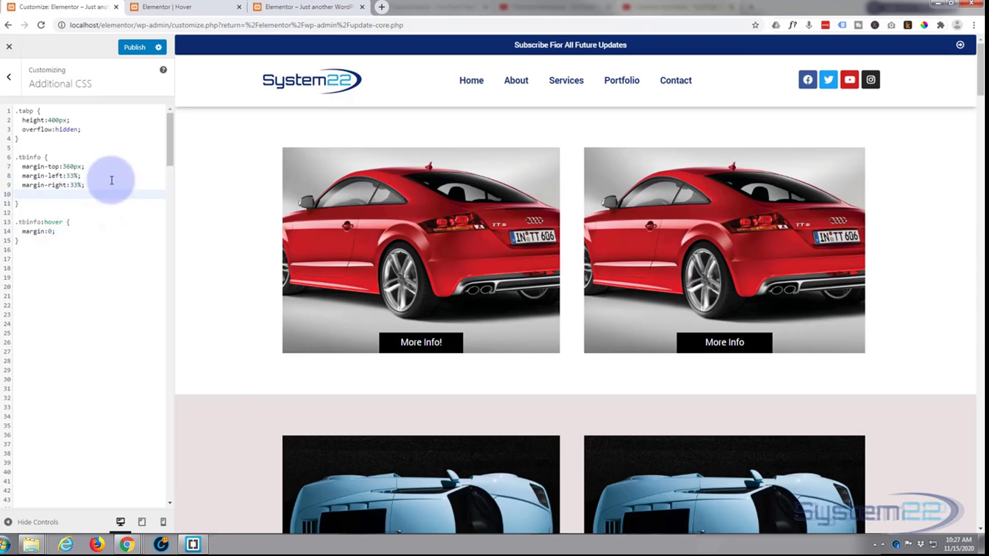
text(transitio)
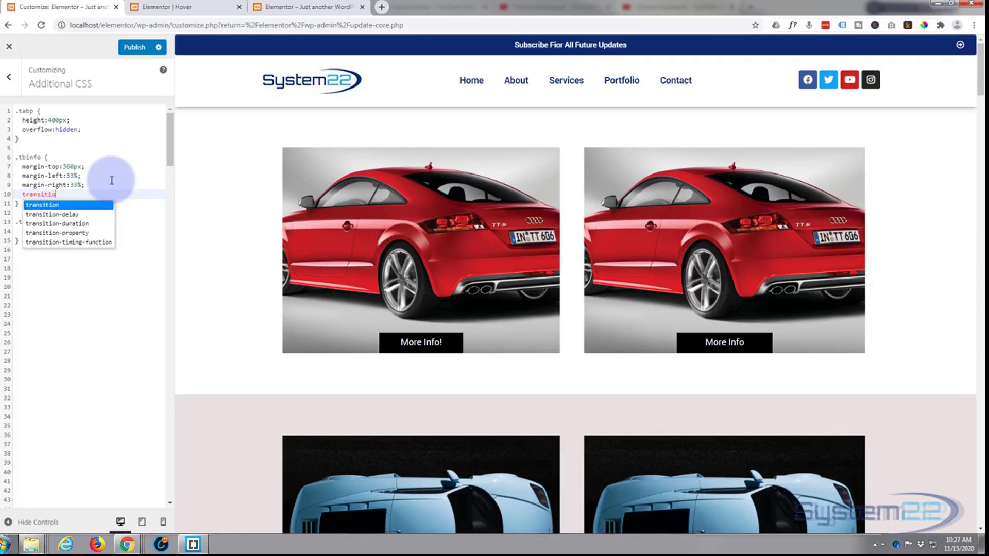
text(n-dur)
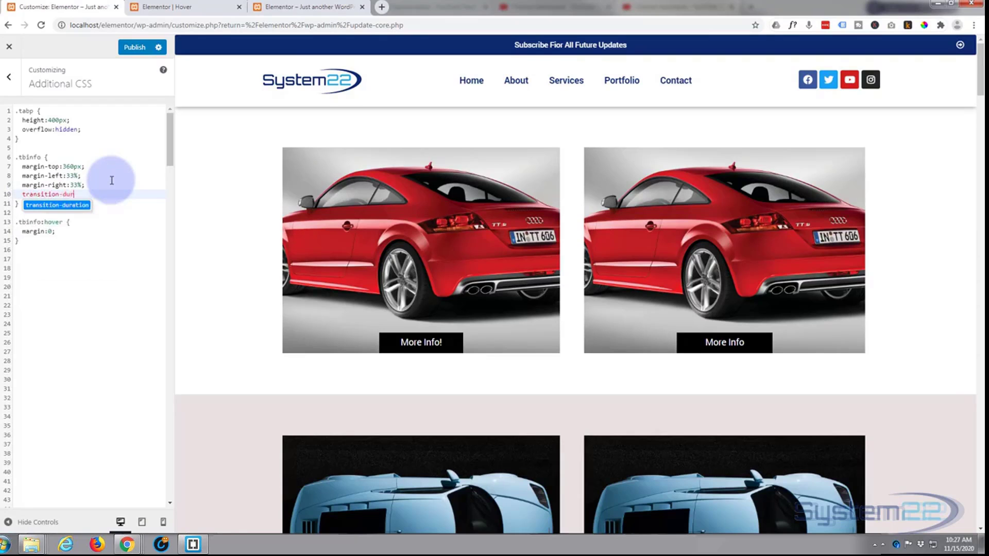
text(ation:)
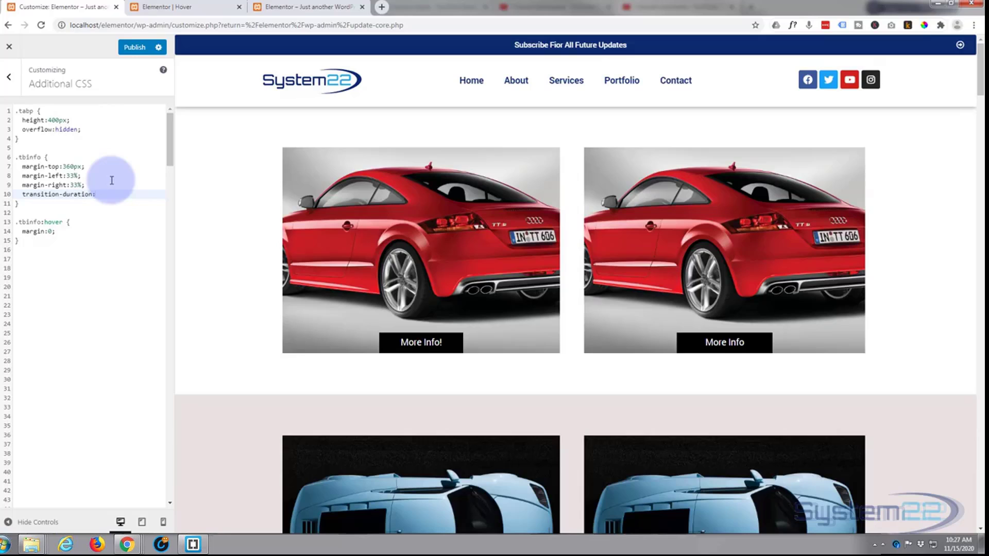
text(0.3s;)
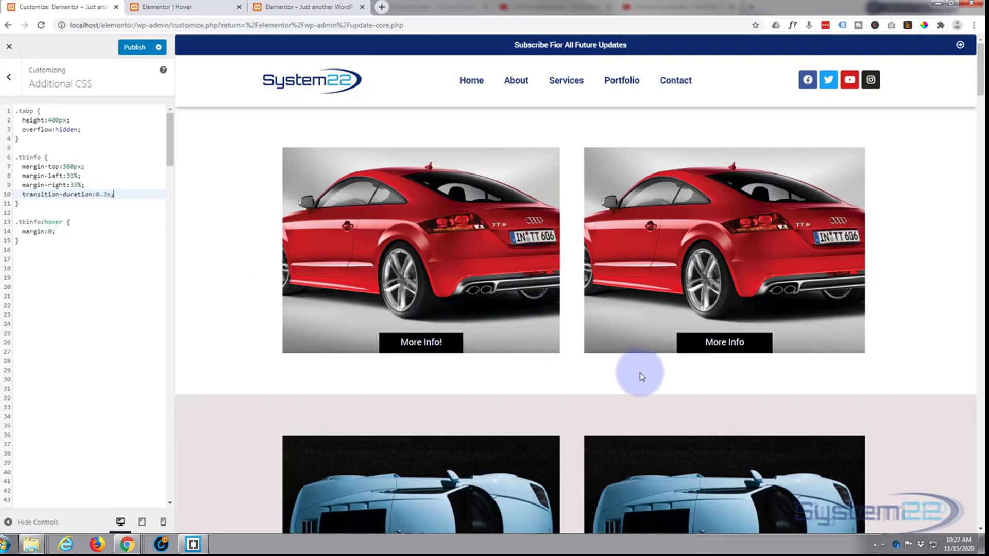
mouse_move(698, 353)
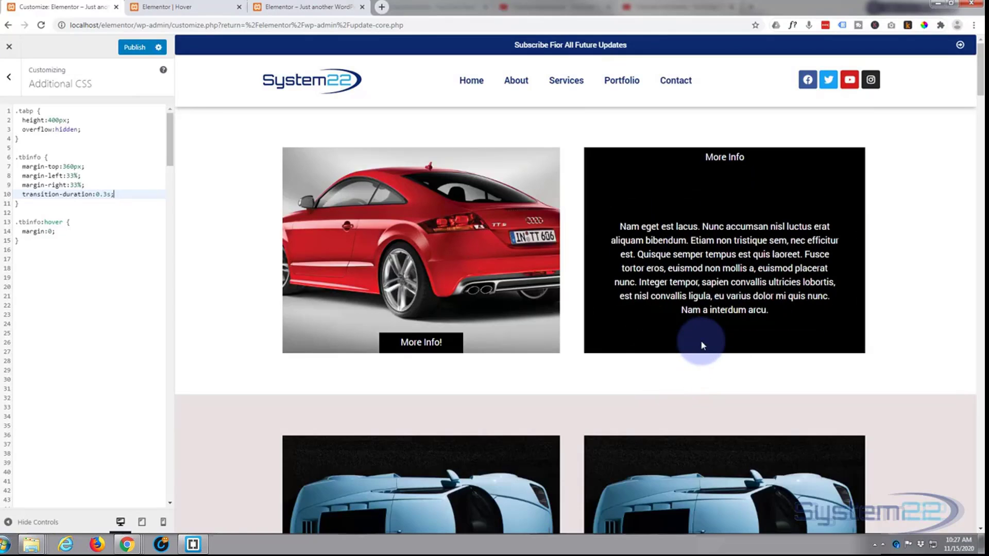
Step: Publish the custom CSS and reload the Hover page in the Elementor editor
click(136, 50)
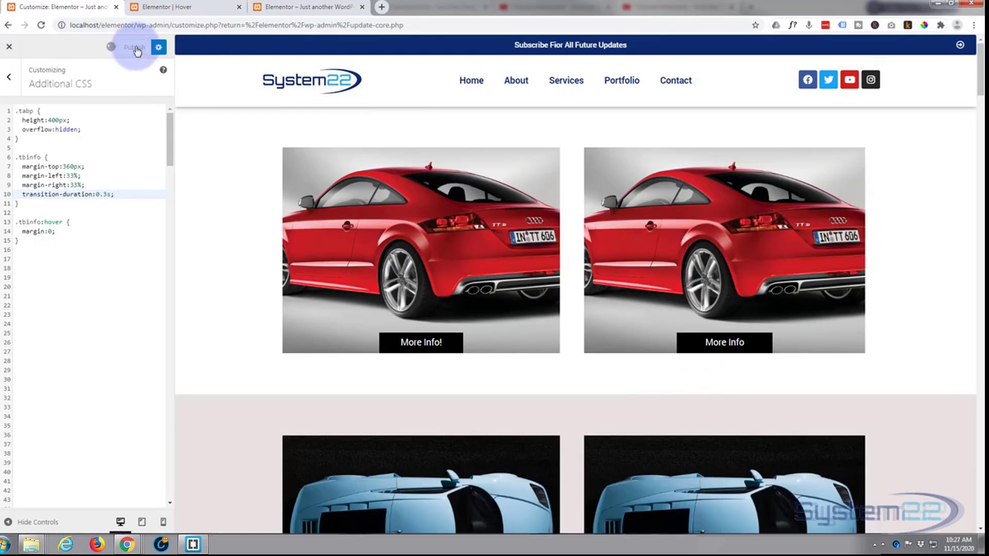
click(175, 8)
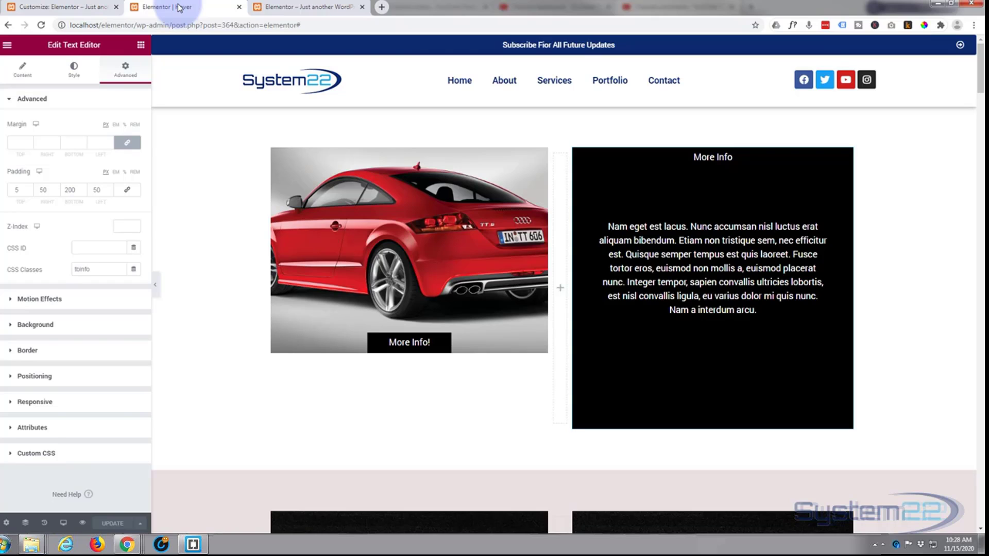
click(204, 87)
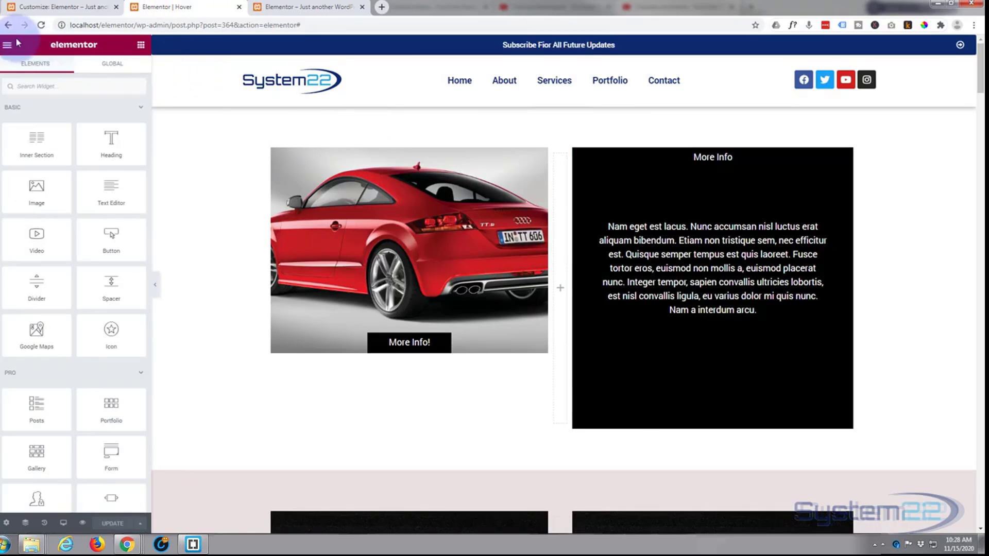
click(40, 26)
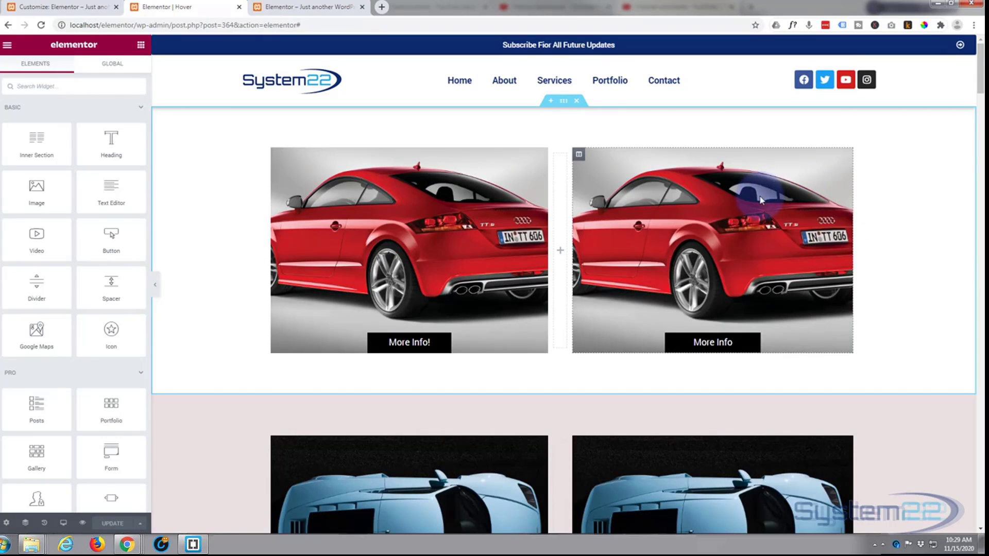
Step: Give the second red car's More Info text block a classic hover background in semi-transparent black, #0000007D
mouse_move(728, 327)
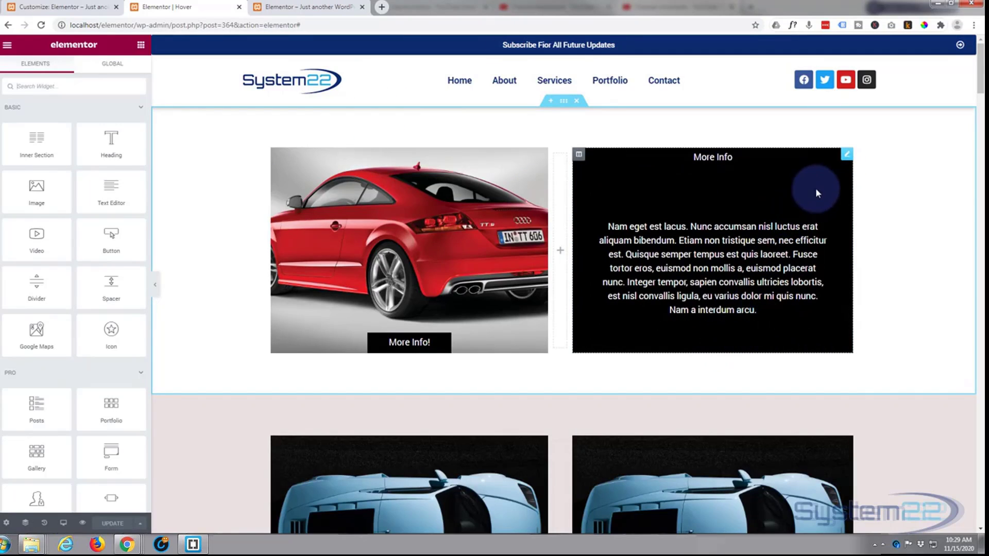
click(846, 154)
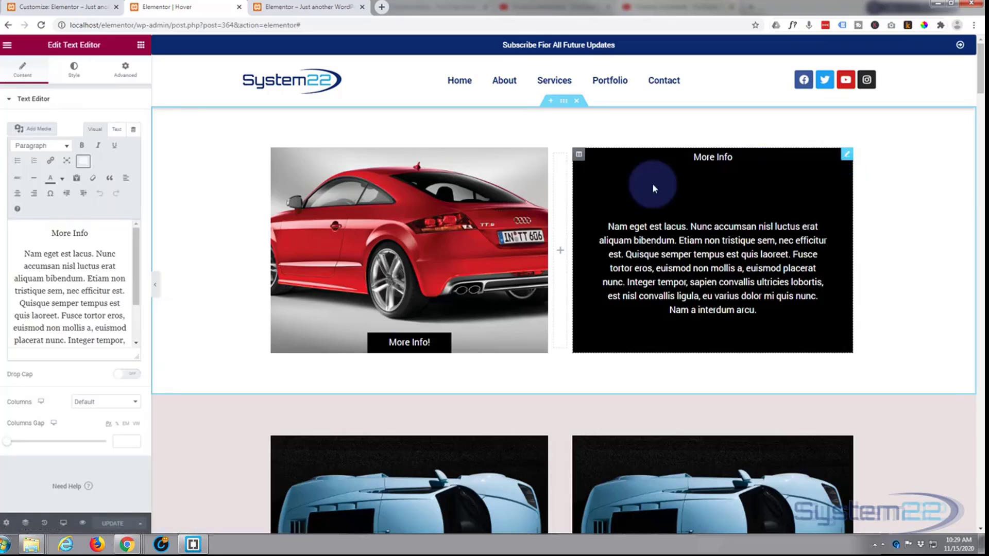
click(124, 74)
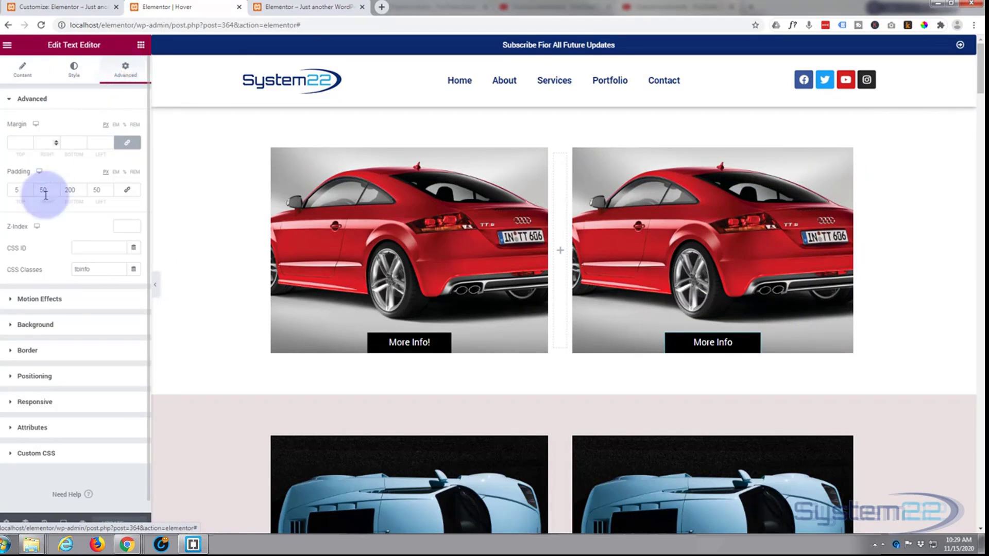
click(10, 327)
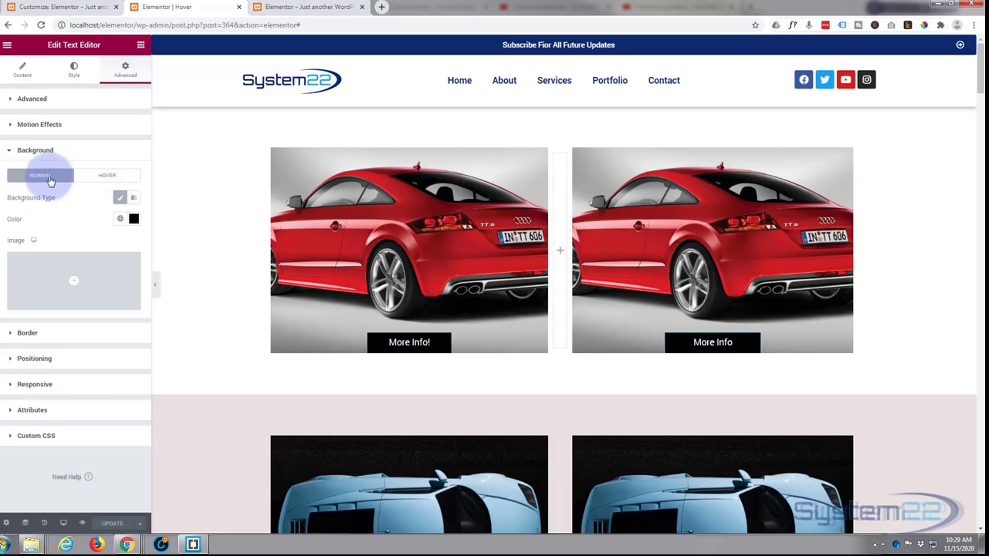
click(103, 176)
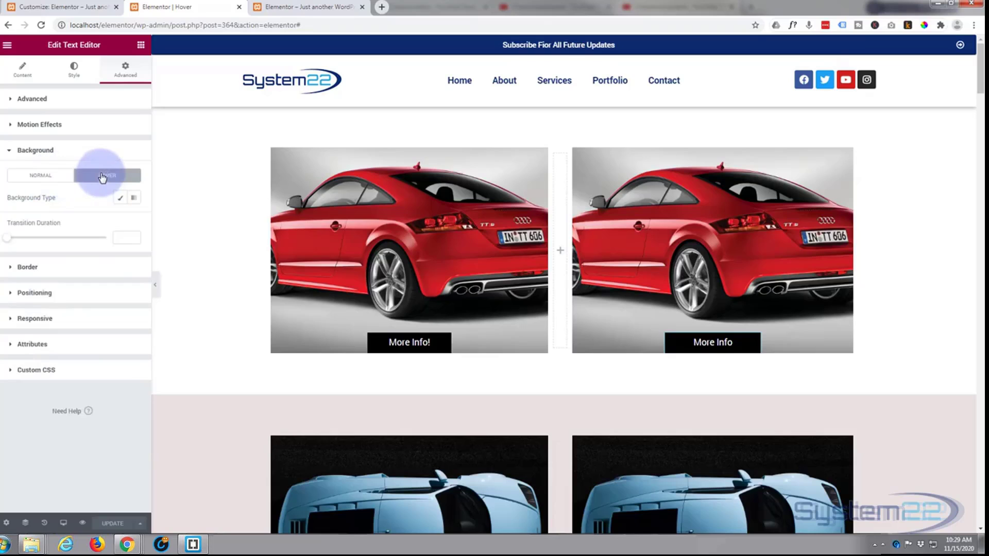
click(120, 201)
click(133, 219)
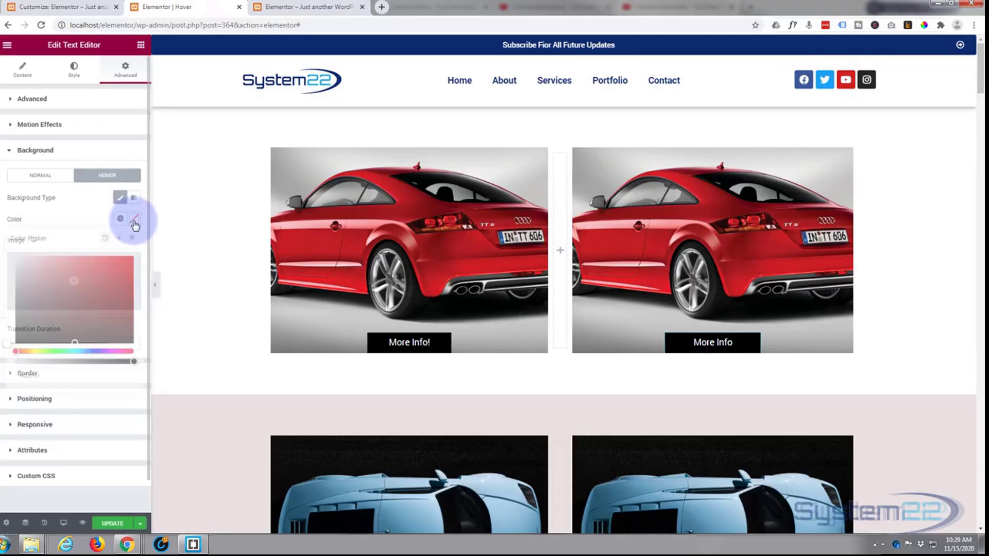
drag(30, 342, 6, 352)
click(129, 361)
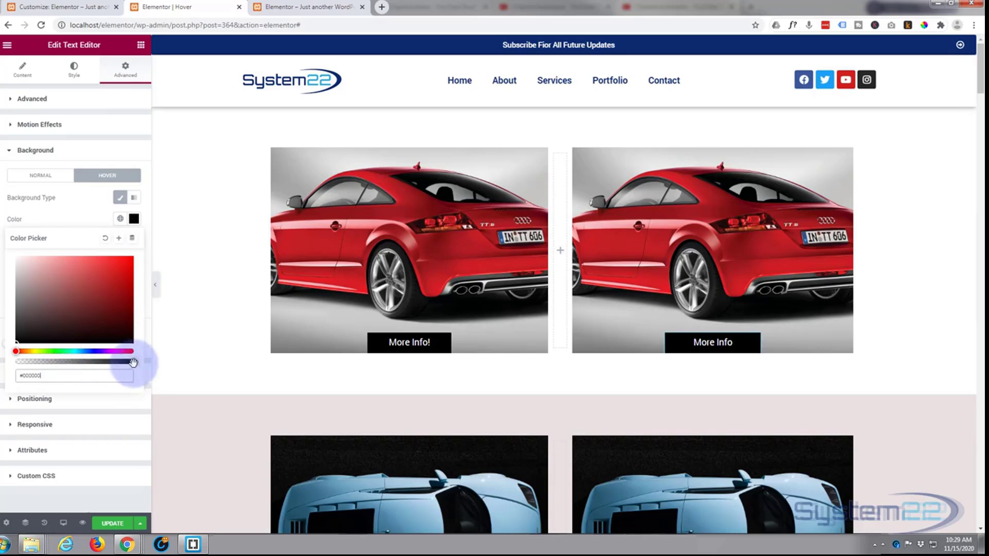
drag(132, 362, 73, 364)
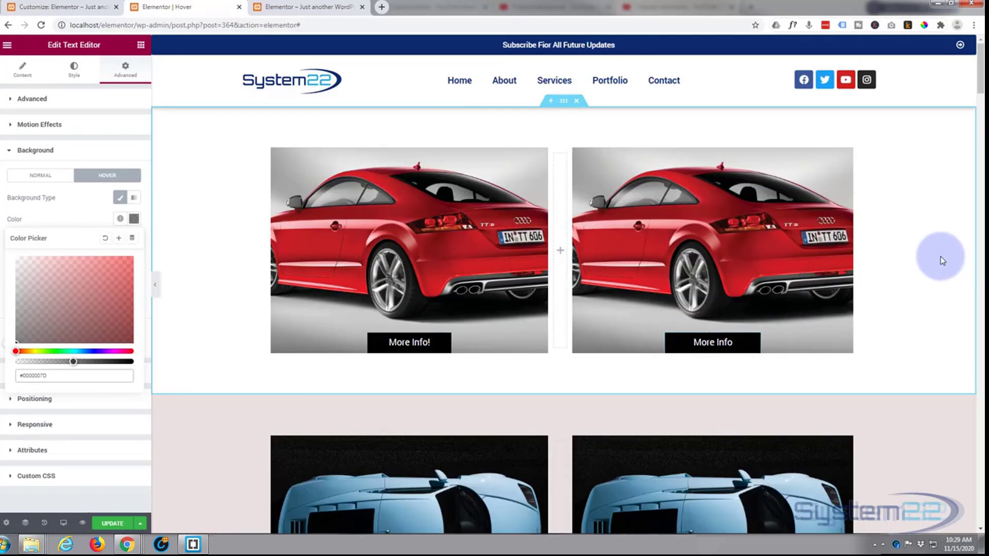
Step: Update the page and preview it in the browser, testing the hover effect on the second red car's More Info tab
click(112, 524)
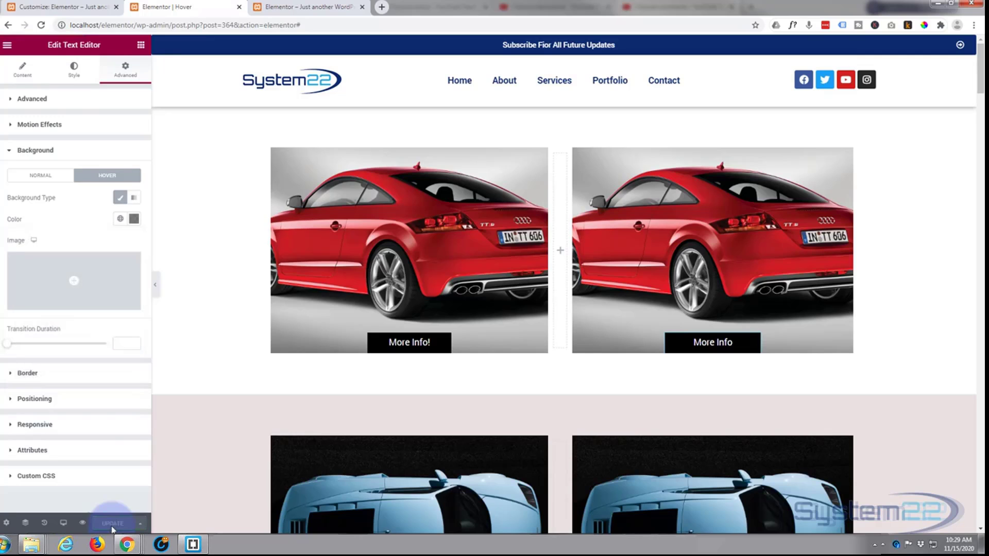
click(82, 524)
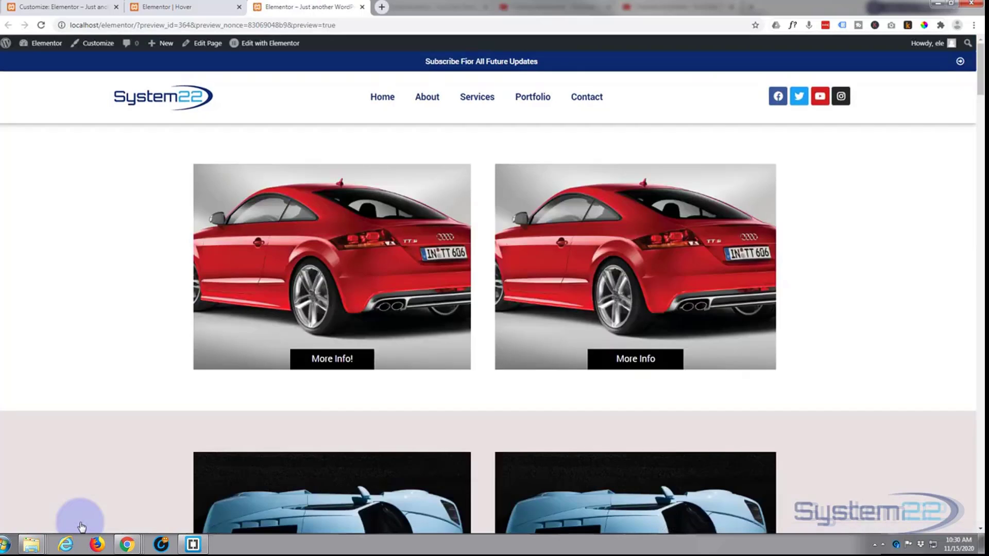
mouse_move(664, 367)
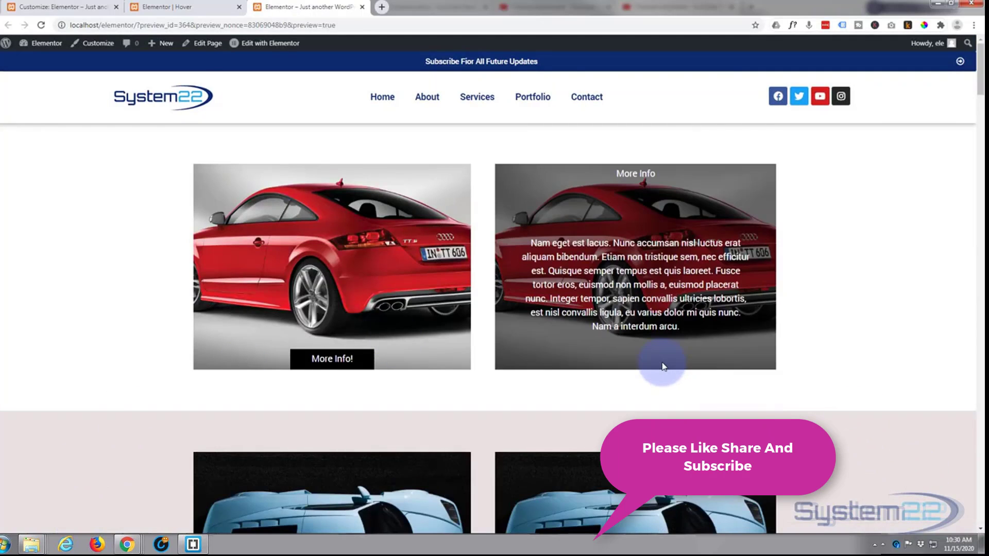